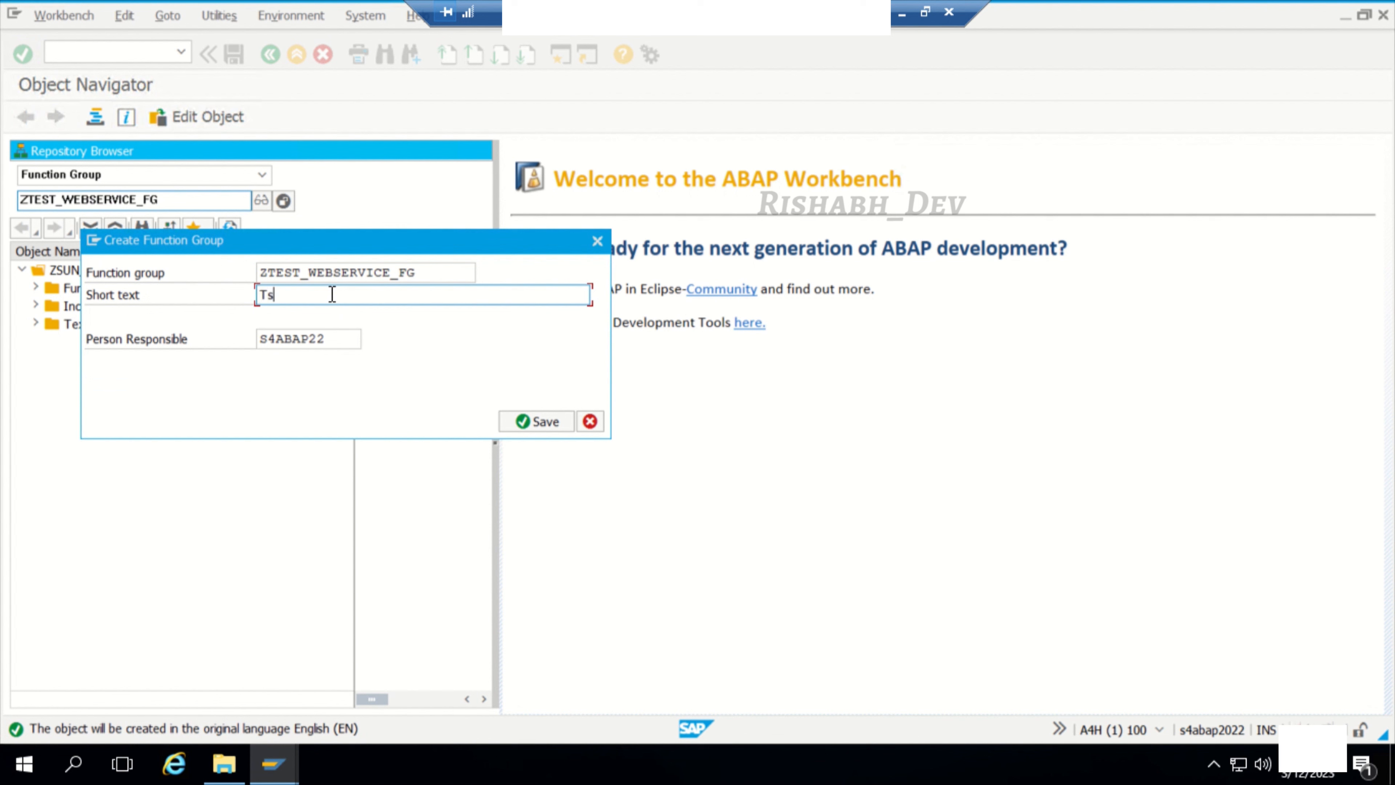
Step: Describe the function group as "Test webservice from ECC without PI PO" and save it
{"action": "key", "text": "BackSpace"}
{"action": "type", "text": "est webservice from ECC without PI PO"}
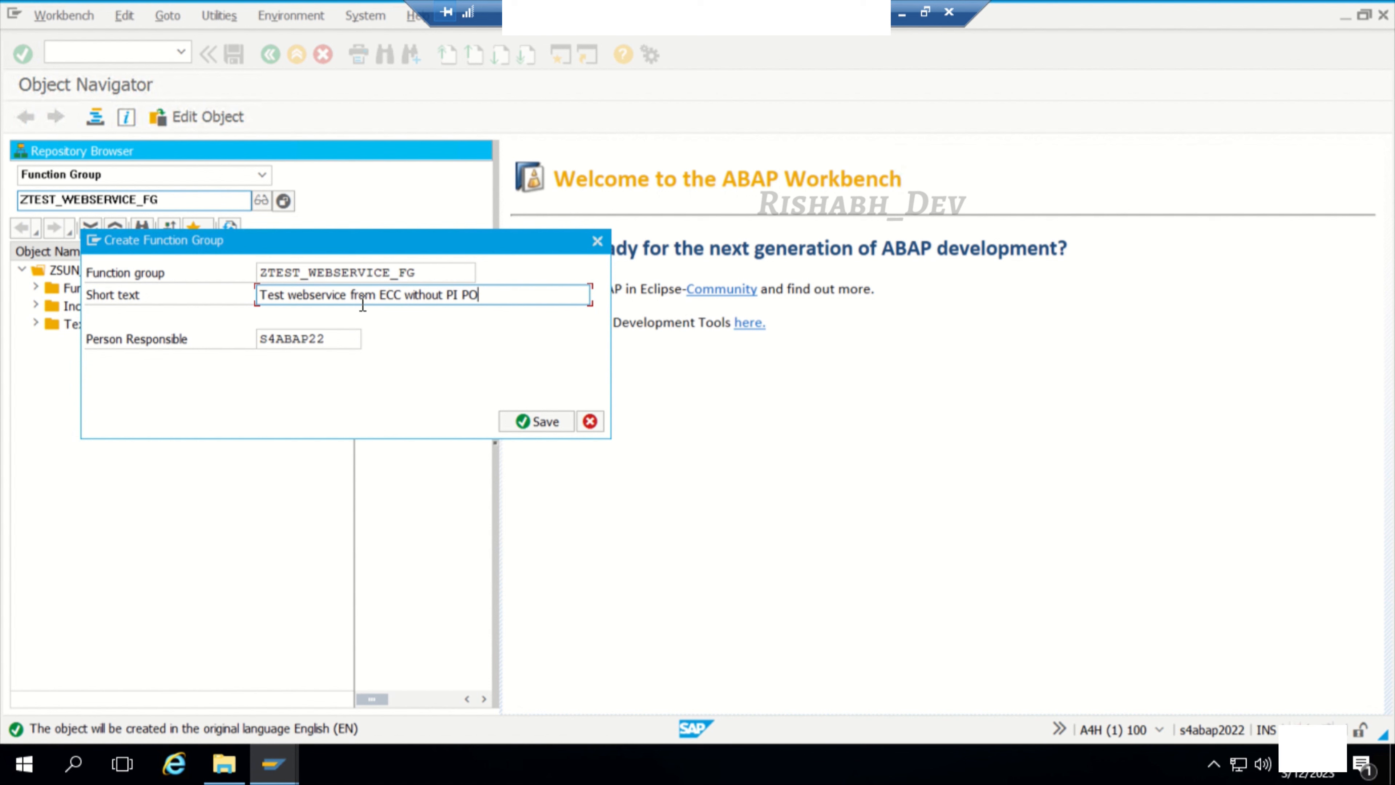
{"action": "left_click", "coordinate": [525, 422]}
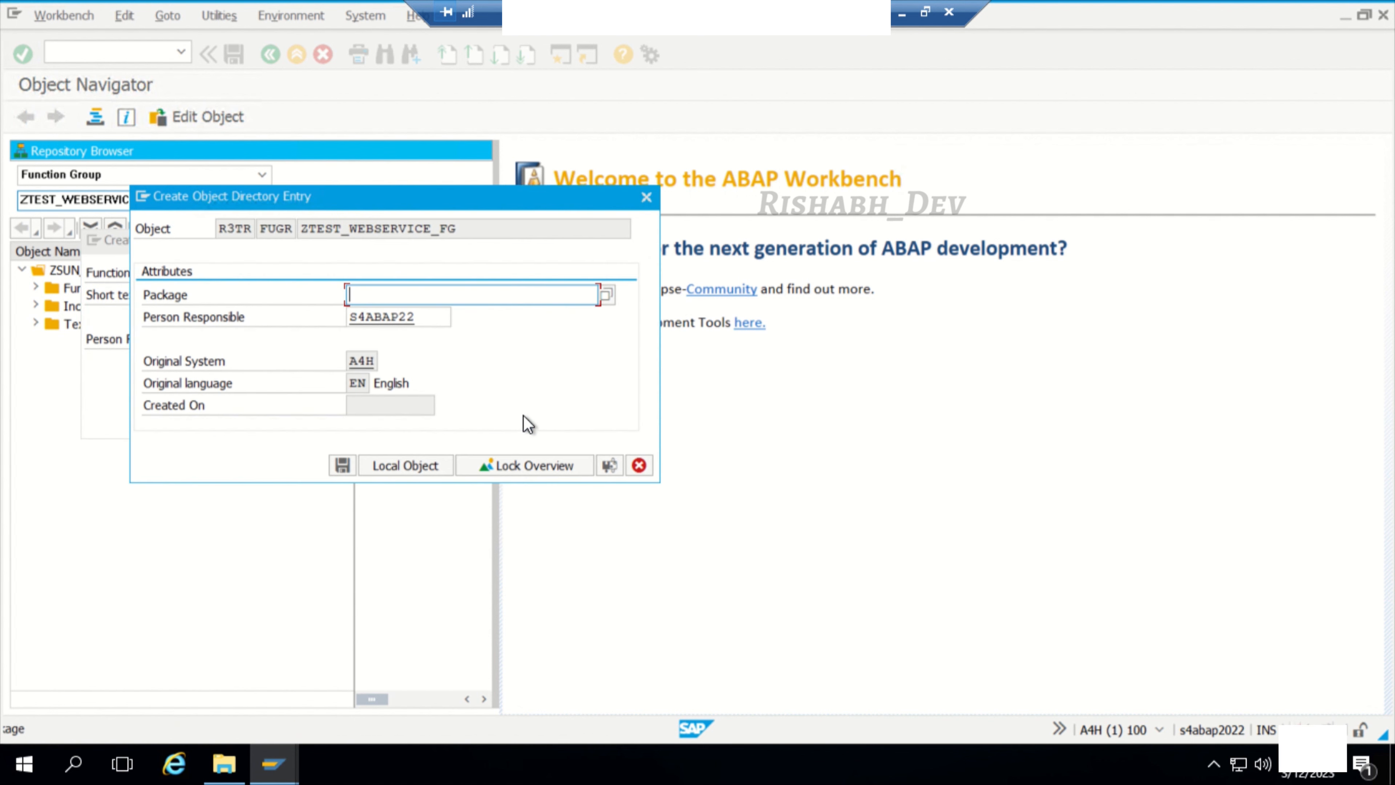
Step: Assign the function group to package ZSUNPACK and record it in workbench request A4HK900404
{"action": "left_click", "coordinate": [461, 295]}
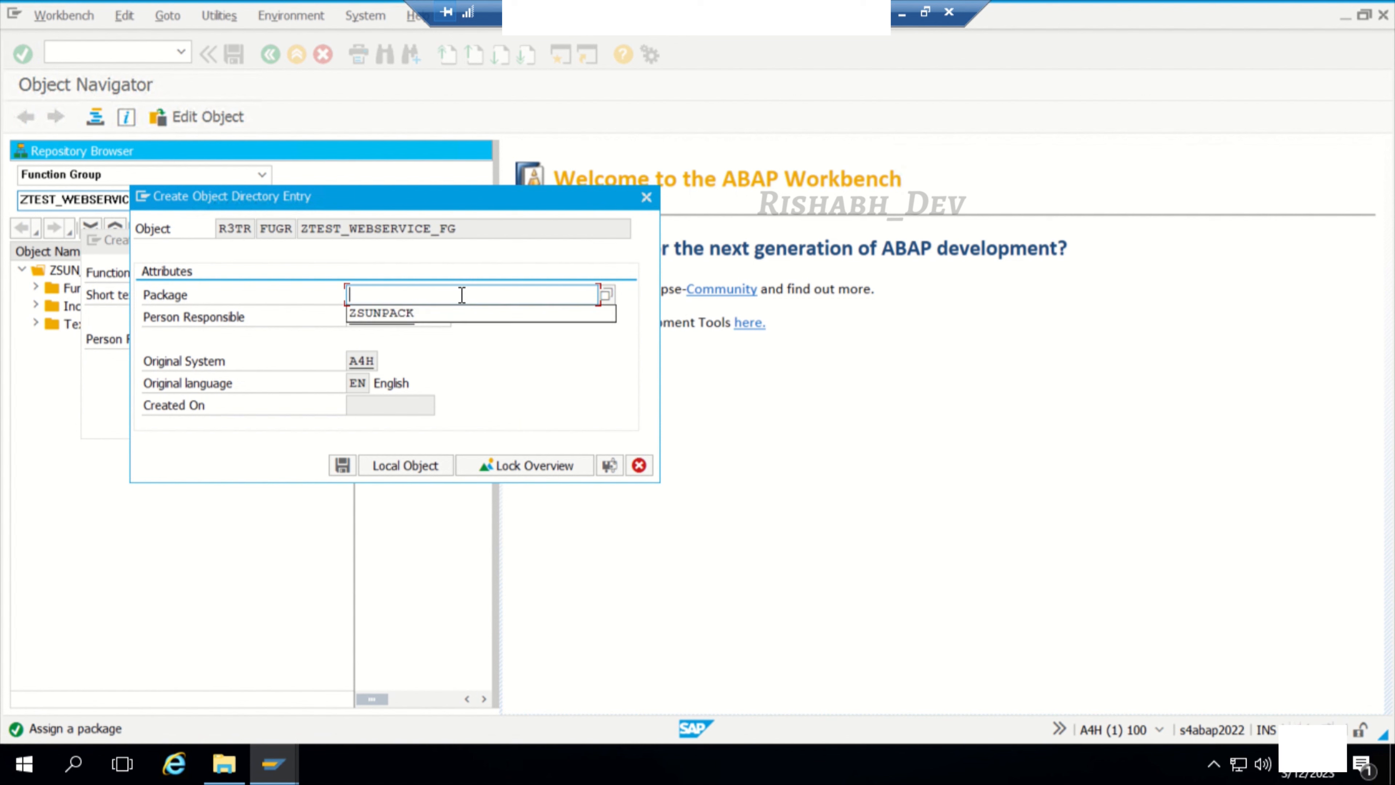
{"action": "left_click", "coordinate": [411, 312]}
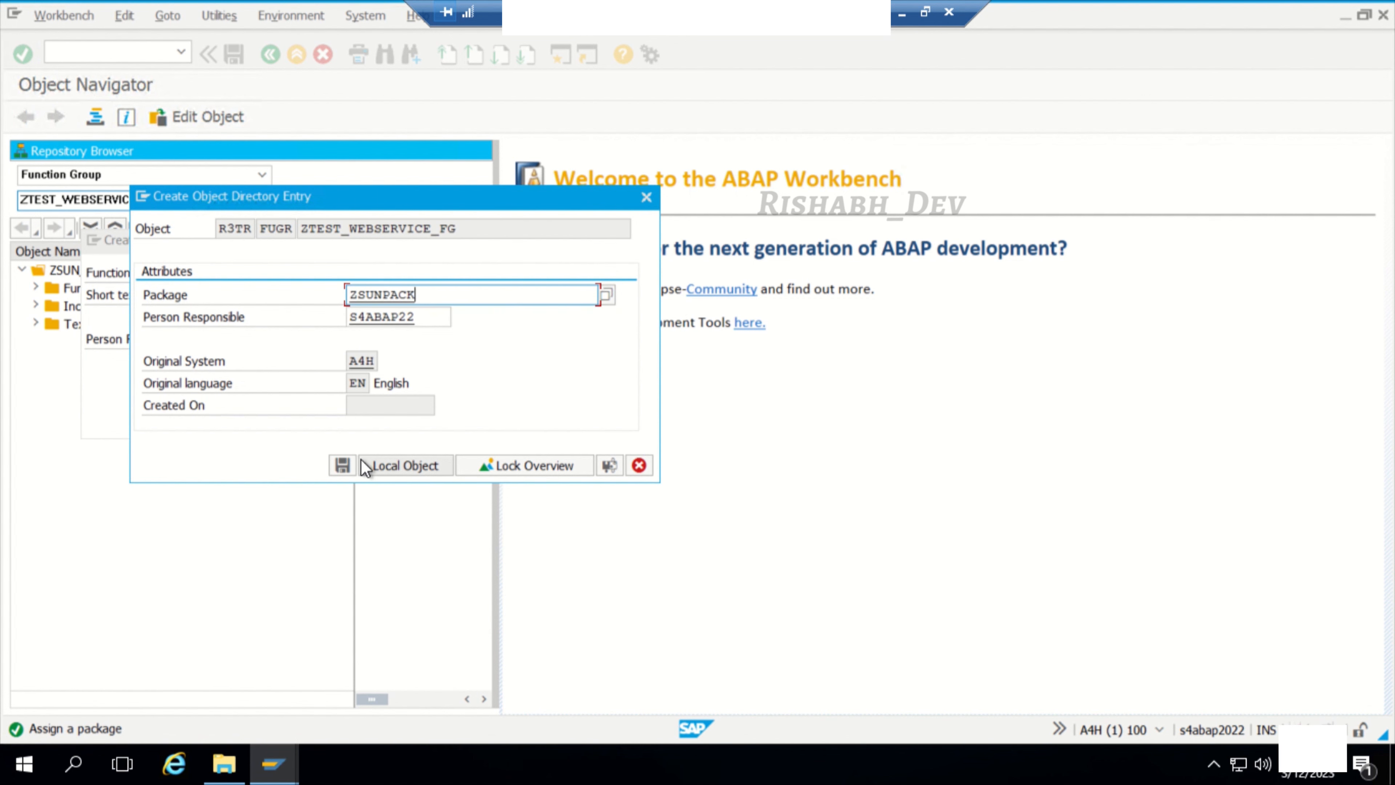
{"action": "left_click", "coordinate": [343, 465]}
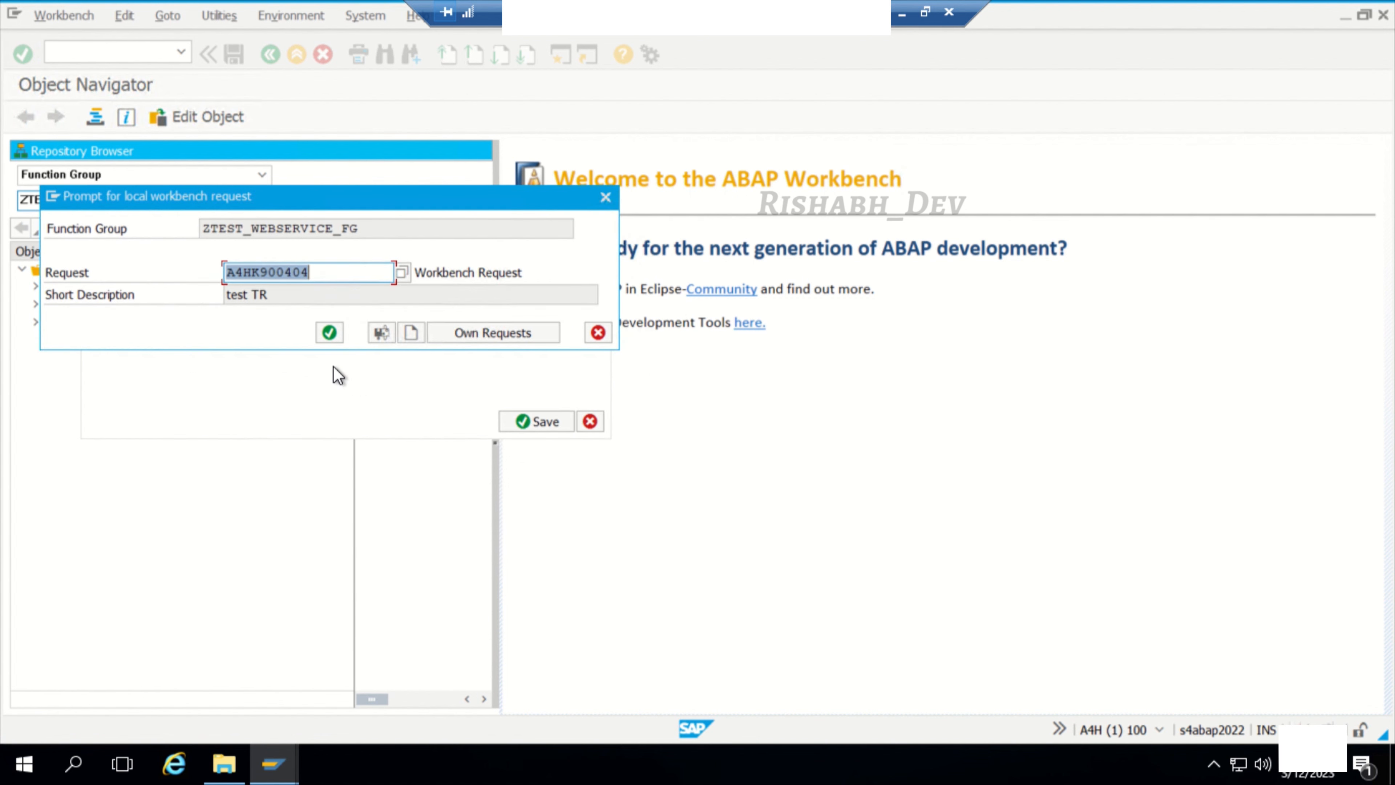
{"action": "left_click", "coordinate": [330, 333]}
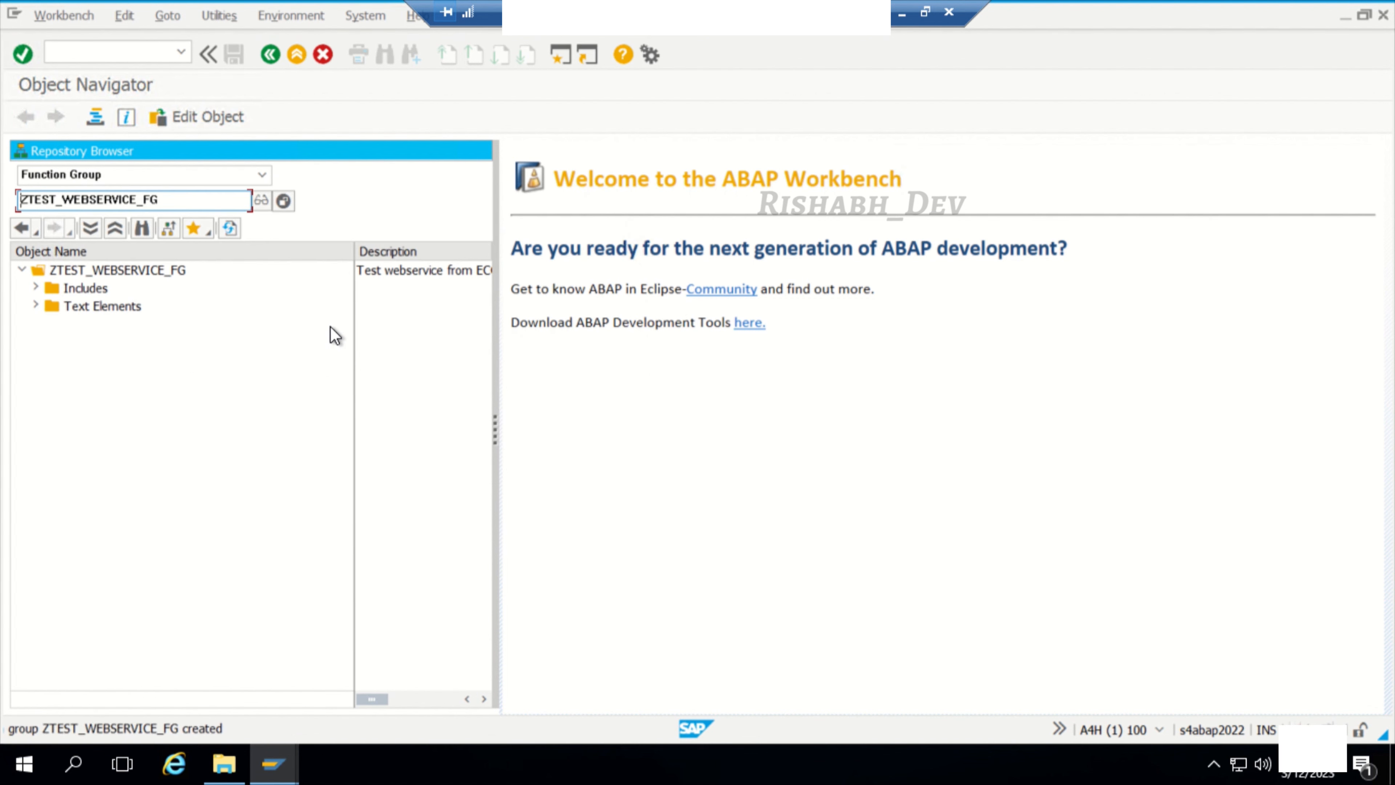
Step: Activate function group ZTEST_WEBSERVICE_FG together with its inactive main program and TOP include
{"action": "right_click", "coordinate": [113, 270]}
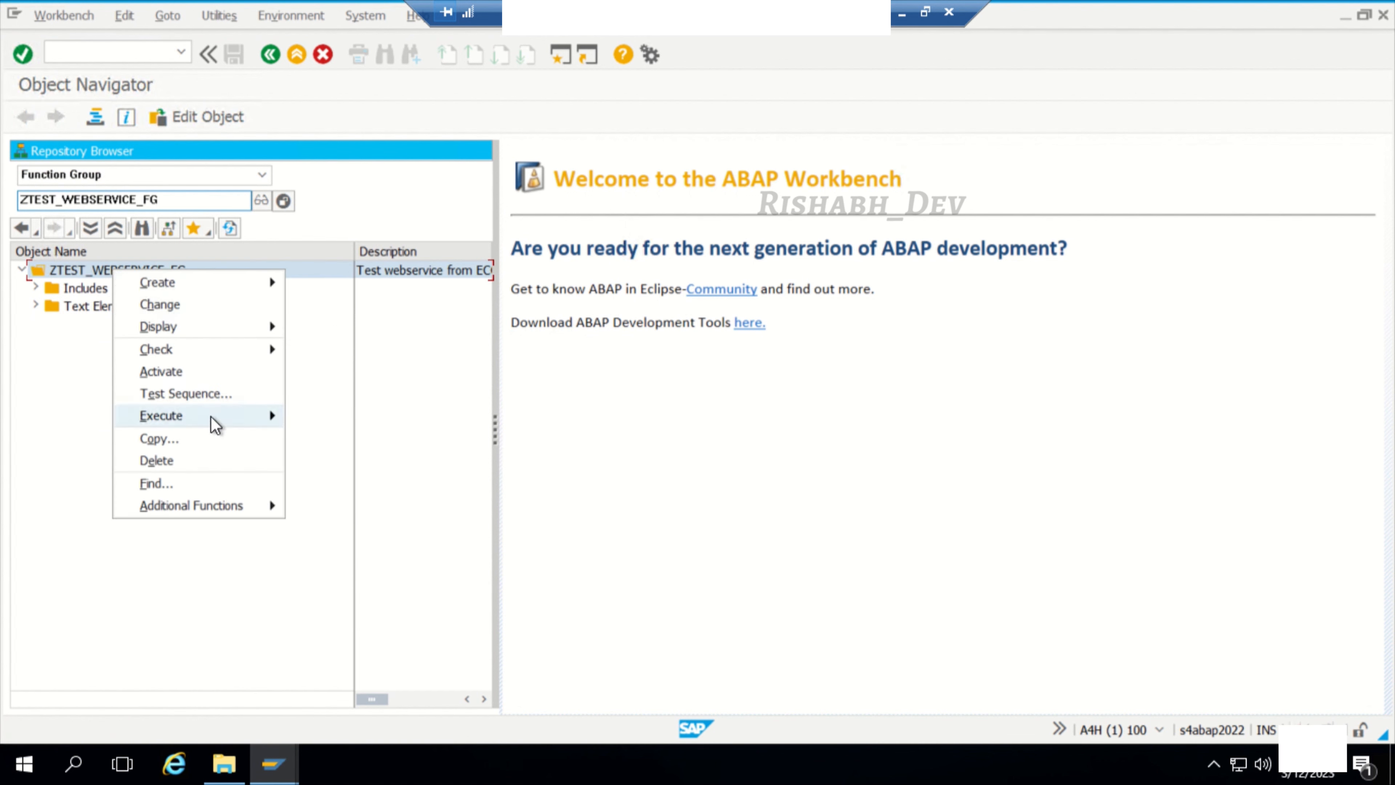
{"action": "left_click", "coordinate": [209, 378]}
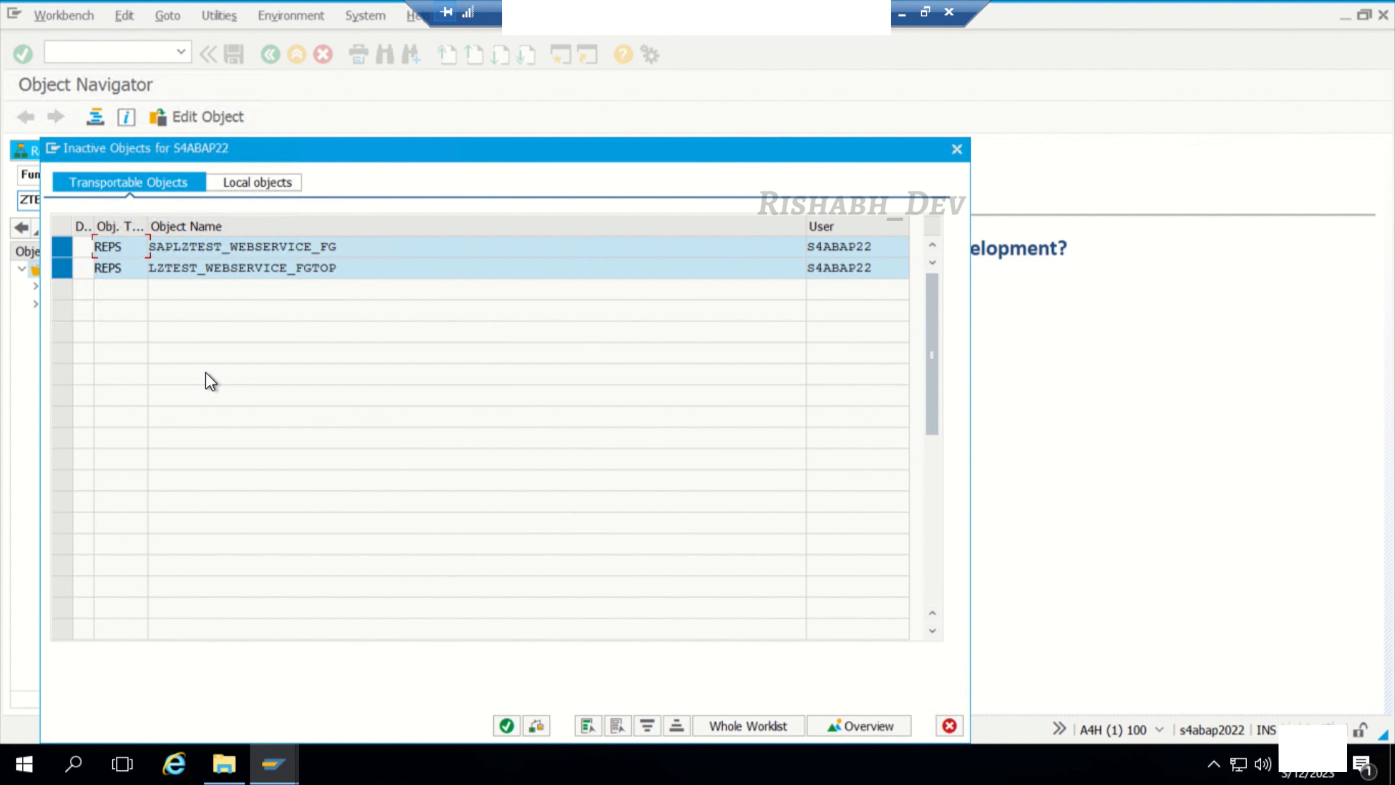
{"action": "left_click", "coordinate": [506, 725]}
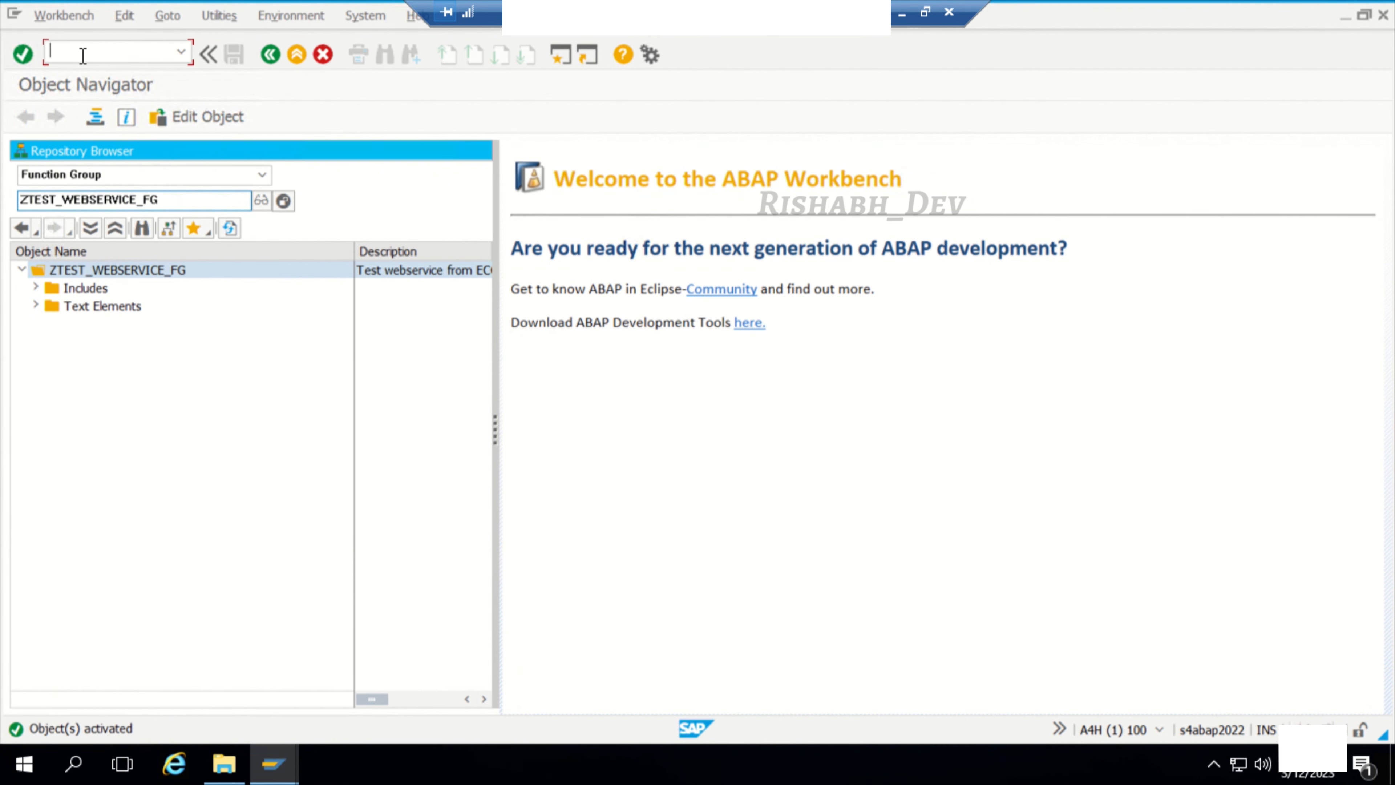
Step: Copy the function group name and go to the Function Builder with transaction /nse37
{"action": "type", "text": "/nse37"}
{"action": "left_click_drag", "start_coordinate": [187, 199], "coordinate": [8, 199]}
{"action": "key", "text": "ctrl+c"}
{"action": "left_click", "coordinate": [125, 47]}
{"action": "key", "text": "Return"}
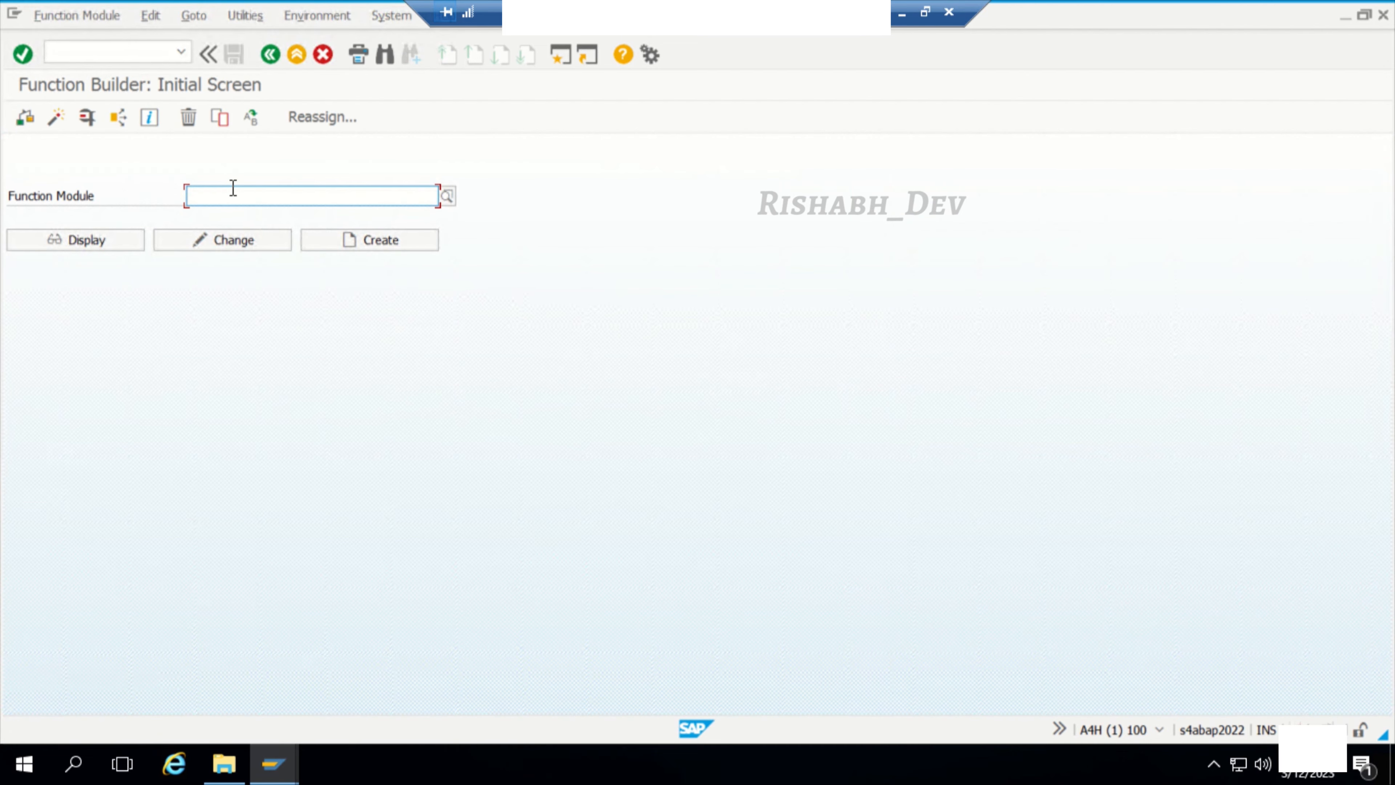
Step: Start creating a function module named ZTEST_WEBSERVICE_SOAMANAGER
{"action": "left_click", "coordinate": [235, 188]}
{"action": "type", "text": "Z"}
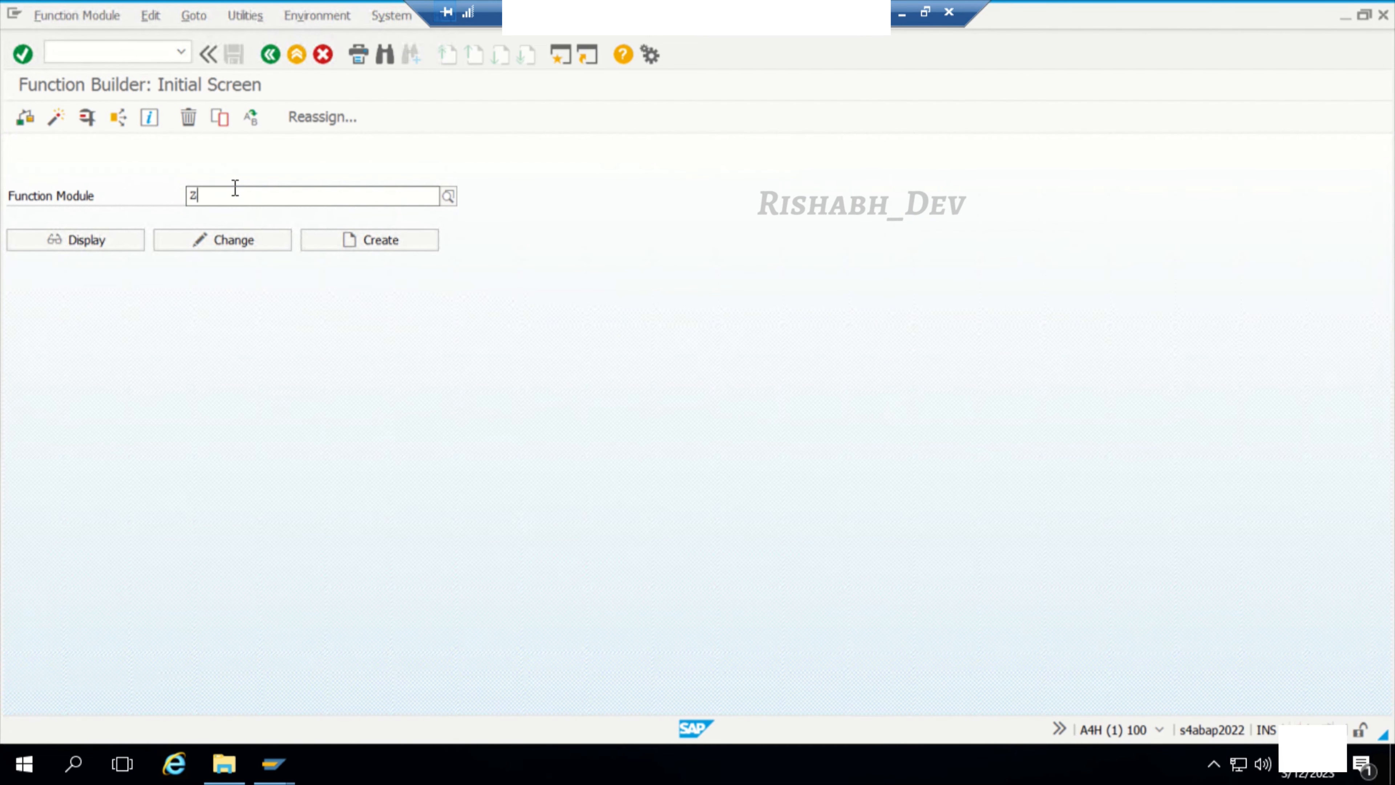
{"action": "type", "text": "TEST_WEBSERIVE"}
{"action": "key", "text": "BackSpace"}
{"action": "key", "text": "BackSpace"}
{"action": "key", "text": "BackSpace"}
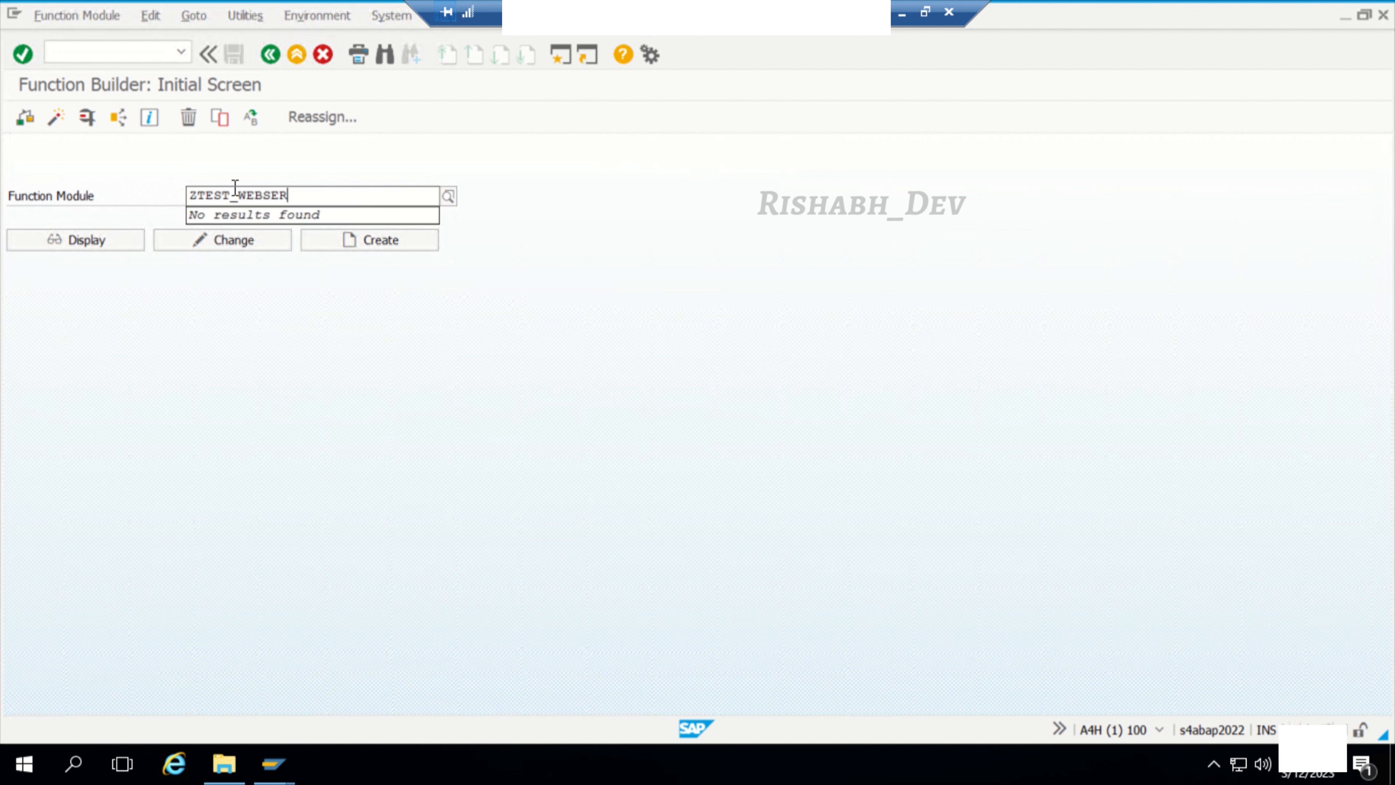
{"action": "type", "text": "VICE"}
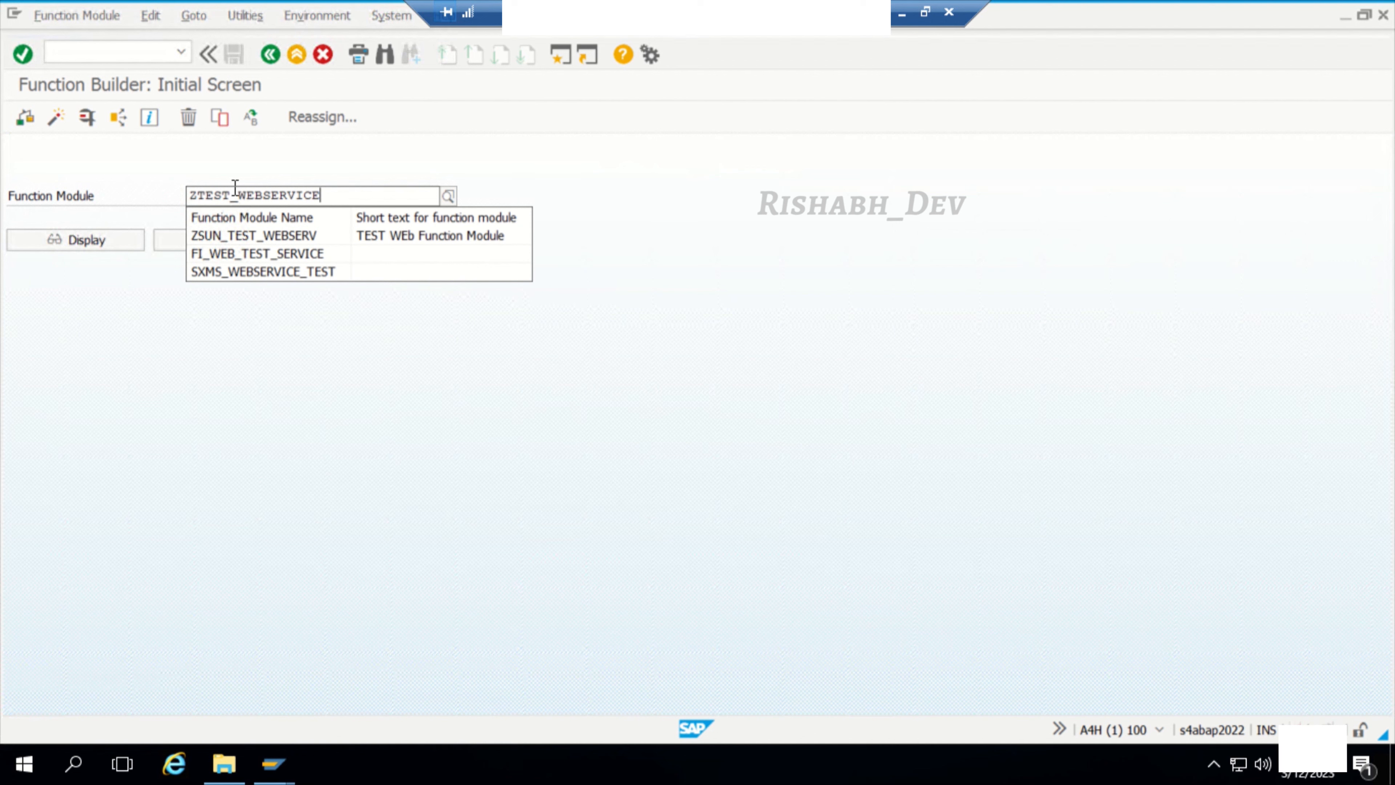
{"action": "type", "text": "_SOAMANGER"}
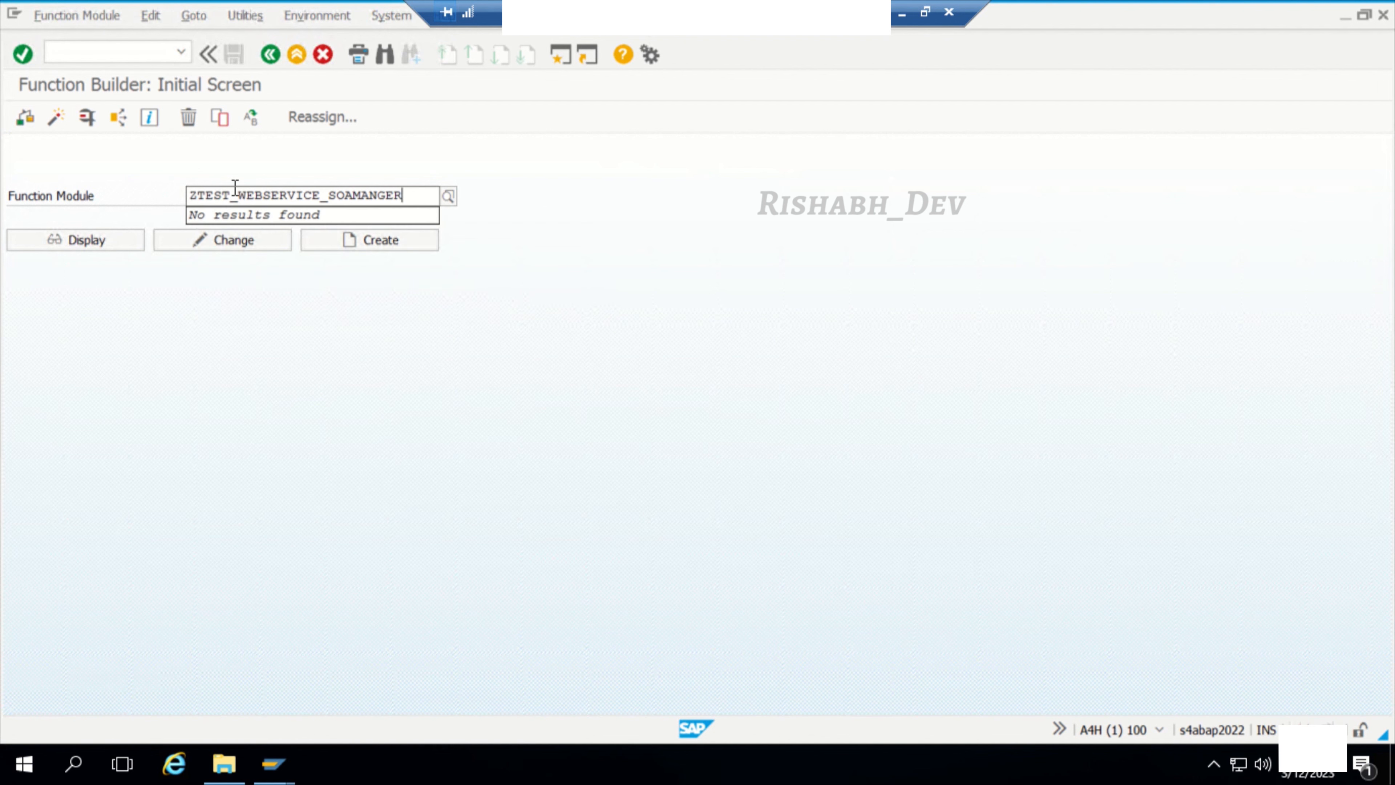
{"action": "type", "text": "A"}
{"action": "left_click", "coordinate": [343, 240]}
Step: Save the function module in group ZTEST_WEBSERVICE_FG with short text "Test webservice without Pi PO", accepting the name warning
{"action": "left_click", "coordinate": [271, 406]}
{"action": "key", "text": "ctrl+v"}
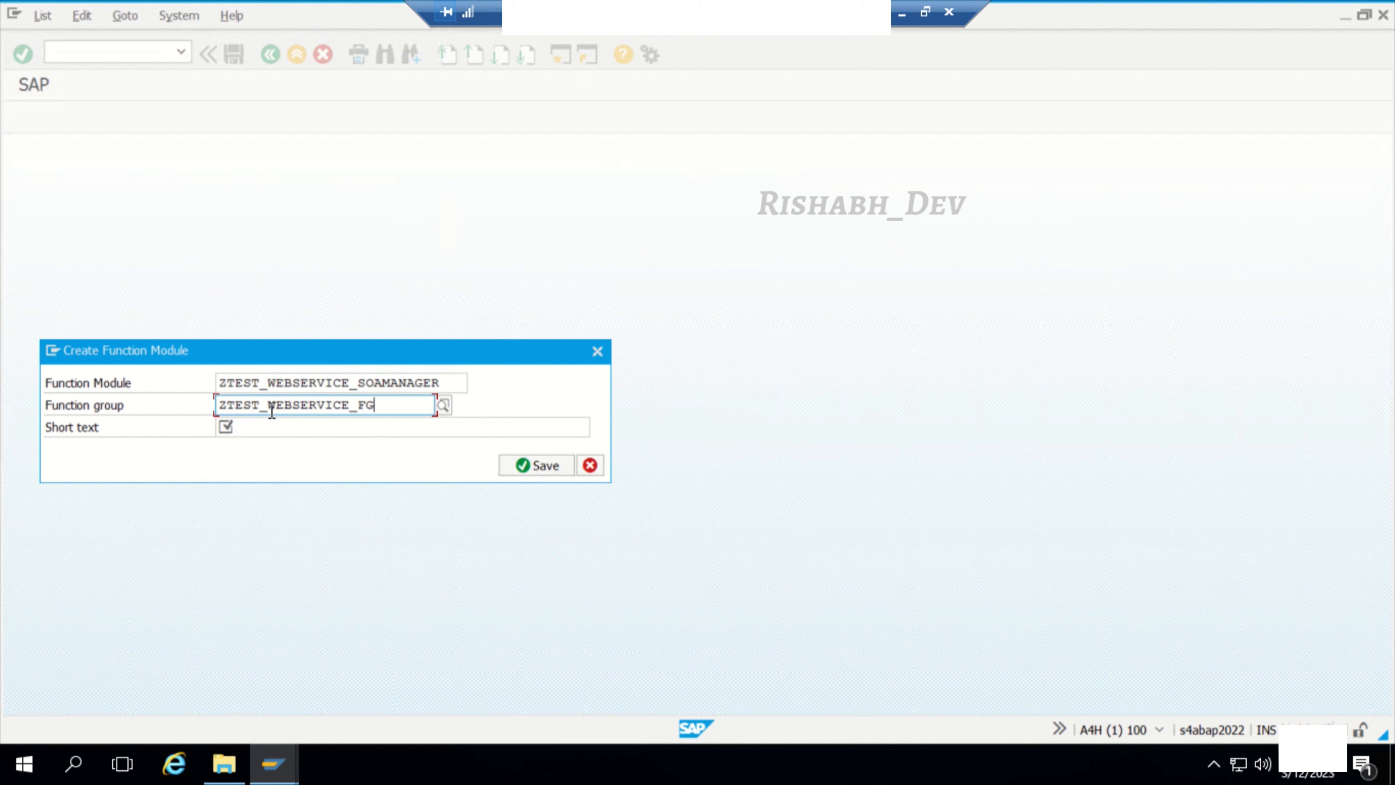
{"action": "left_click", "coordinate": [305, 430]}
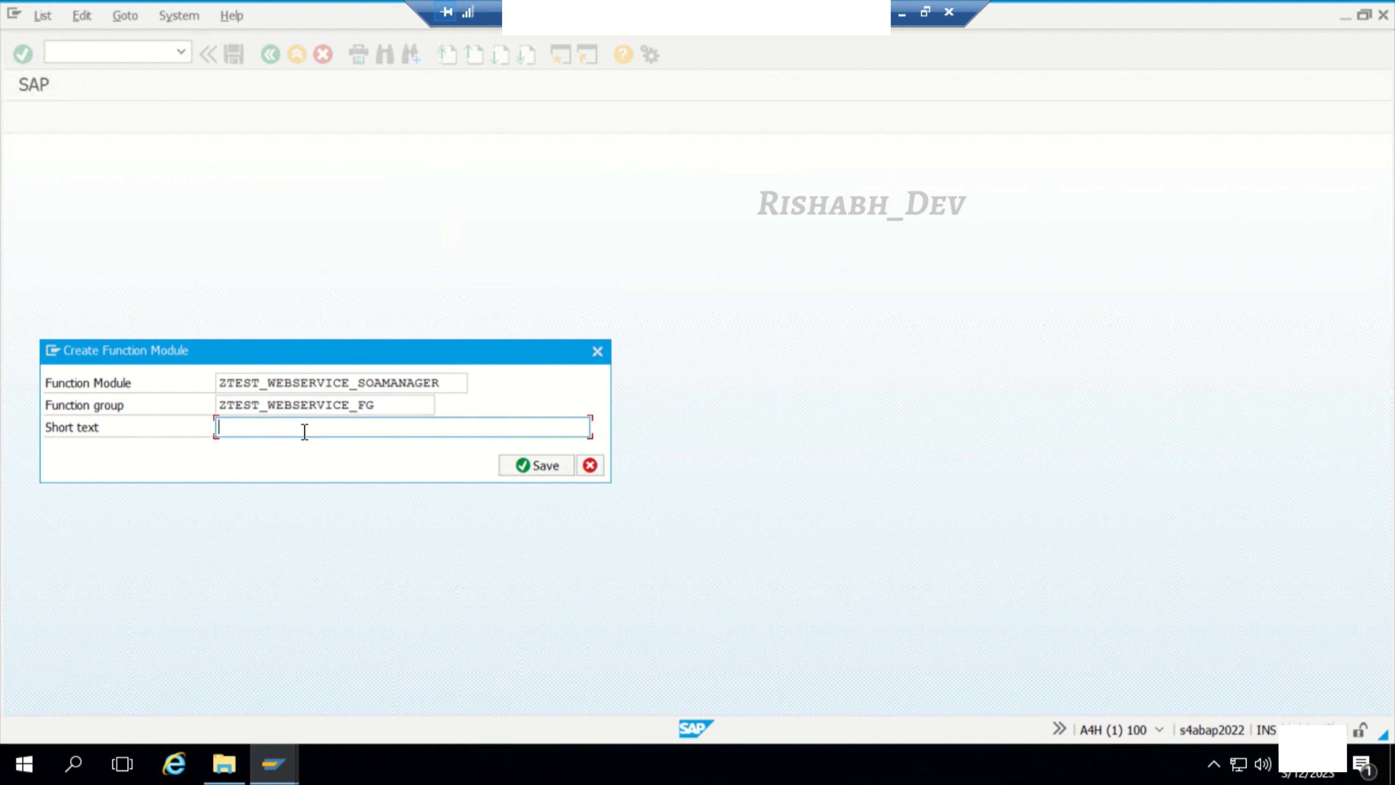
{"action": "type", "text": "Test webservice without"}
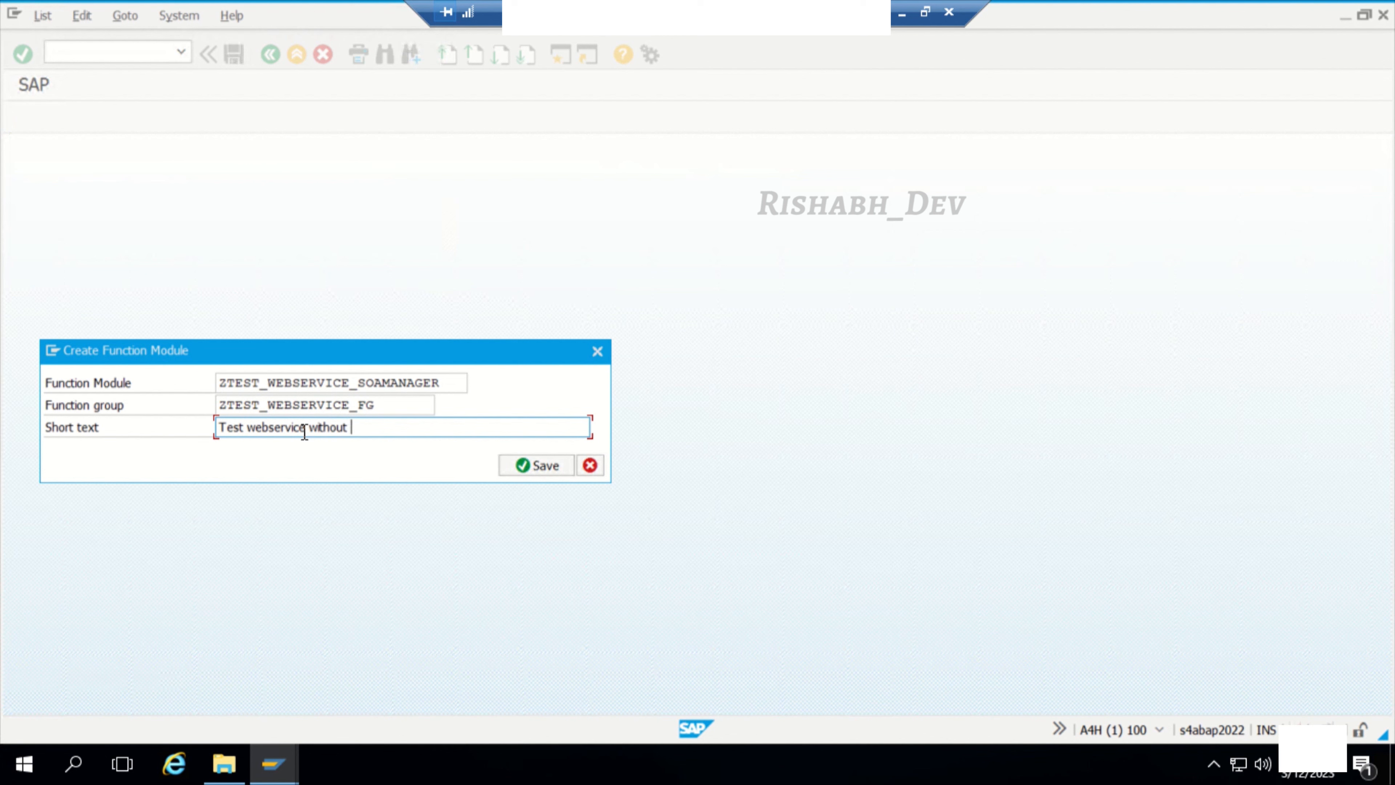
{"action": "type", "text": " Pi PO"}
{"action": "left_click", "coordinate": [551, 465]}
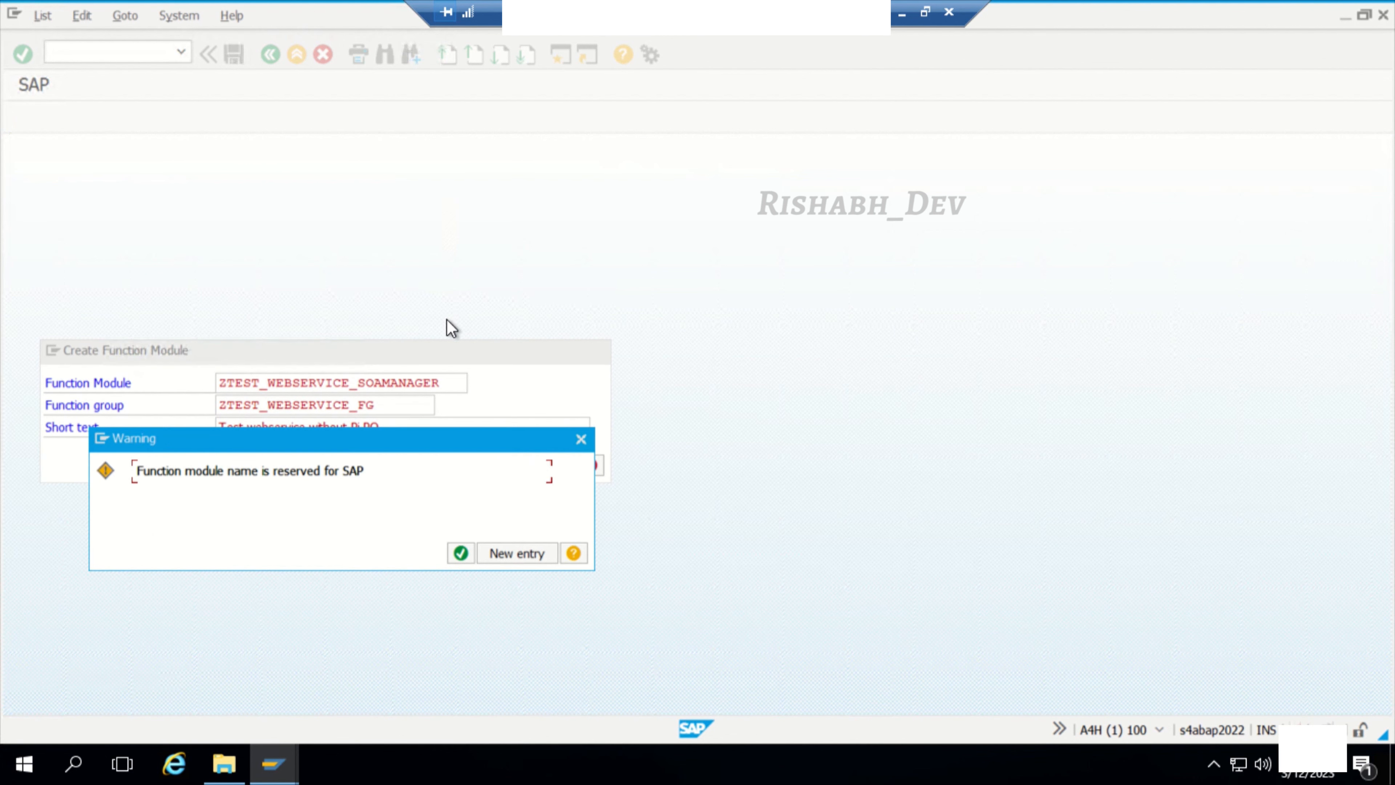
{"action": "left_click", "coordinate": [463, 551]}
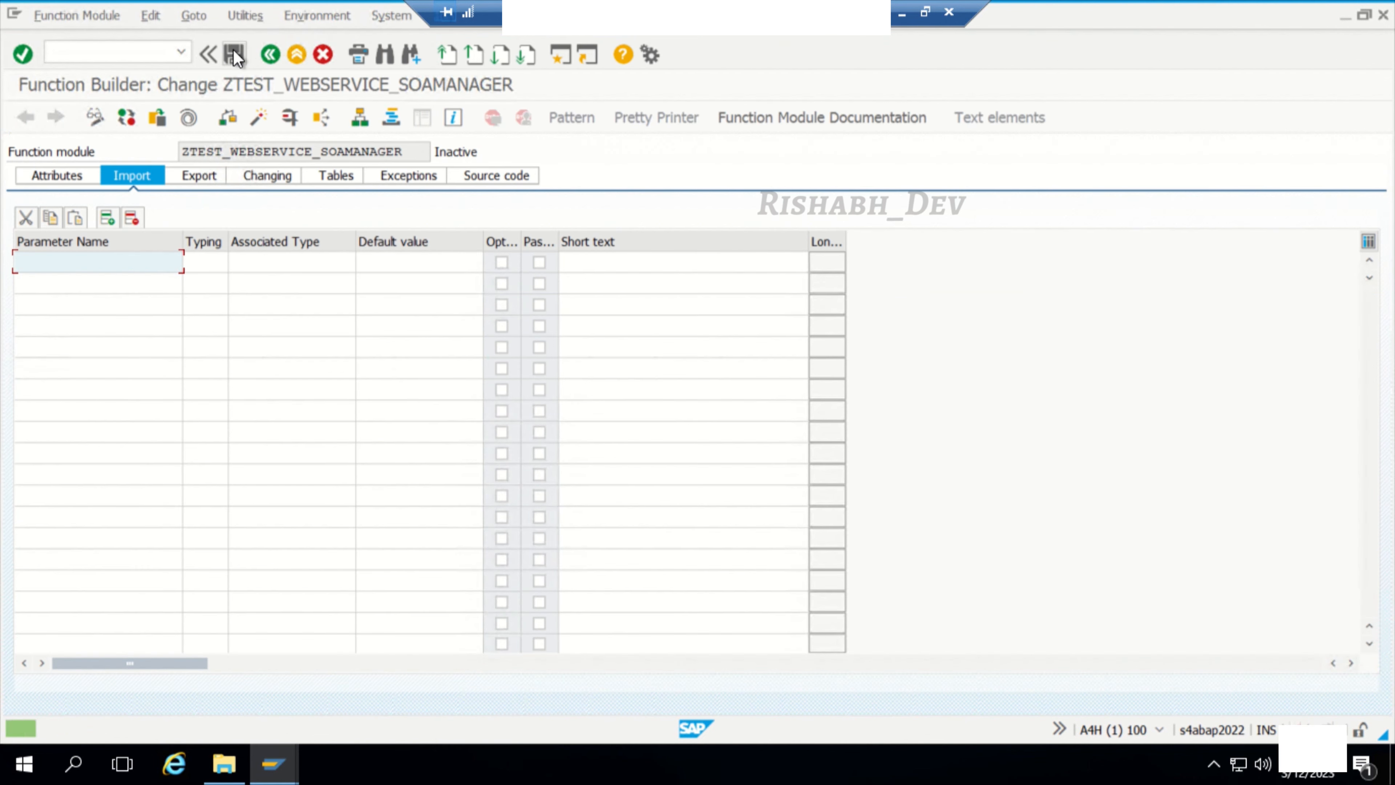
{"action": "left_click", "coordinate": [234, 53]}
Step: Add import parameter IM_STRING1 with typing TYPE and associated type CHAR20, passed by value
{"action": "type", "text": "IM"}
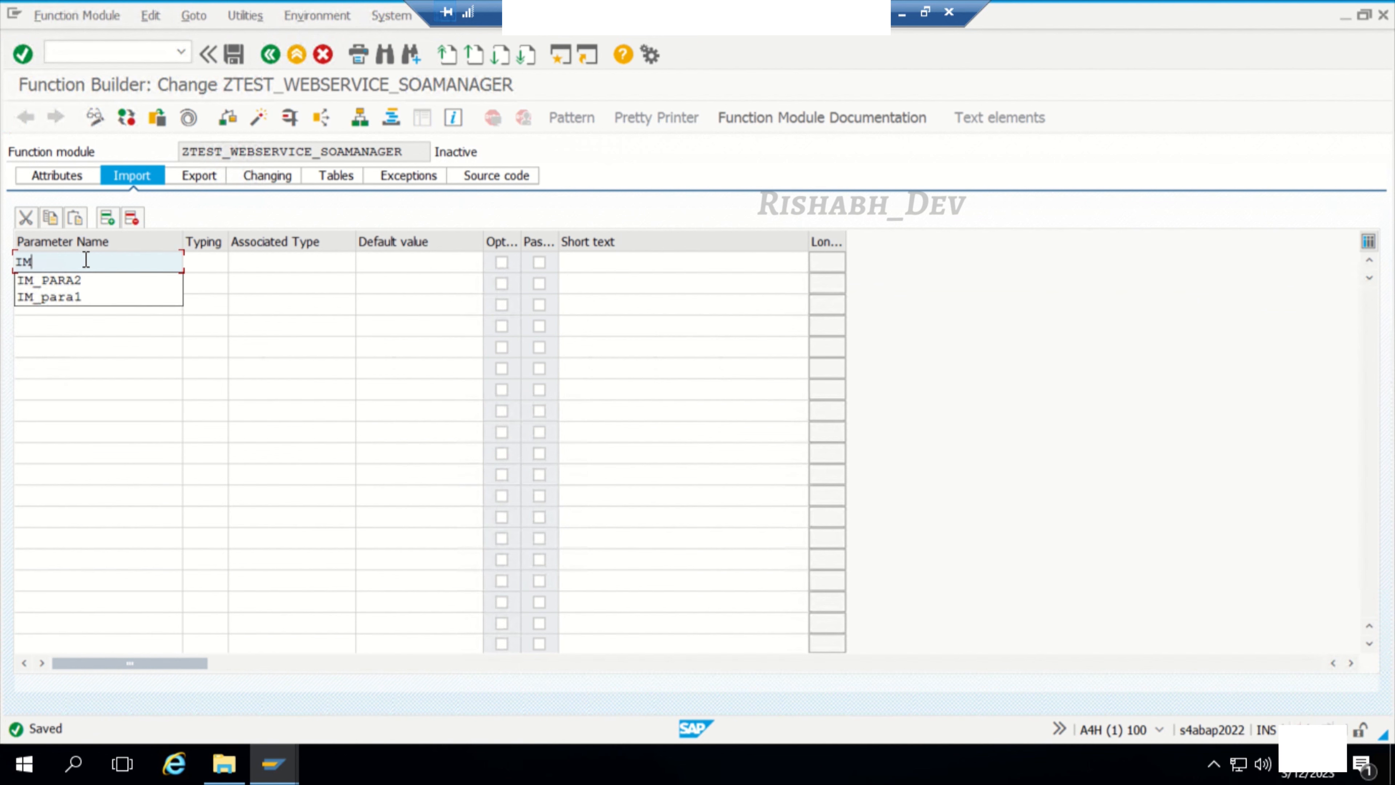
{"action": "type", "text": "_STRING1"}
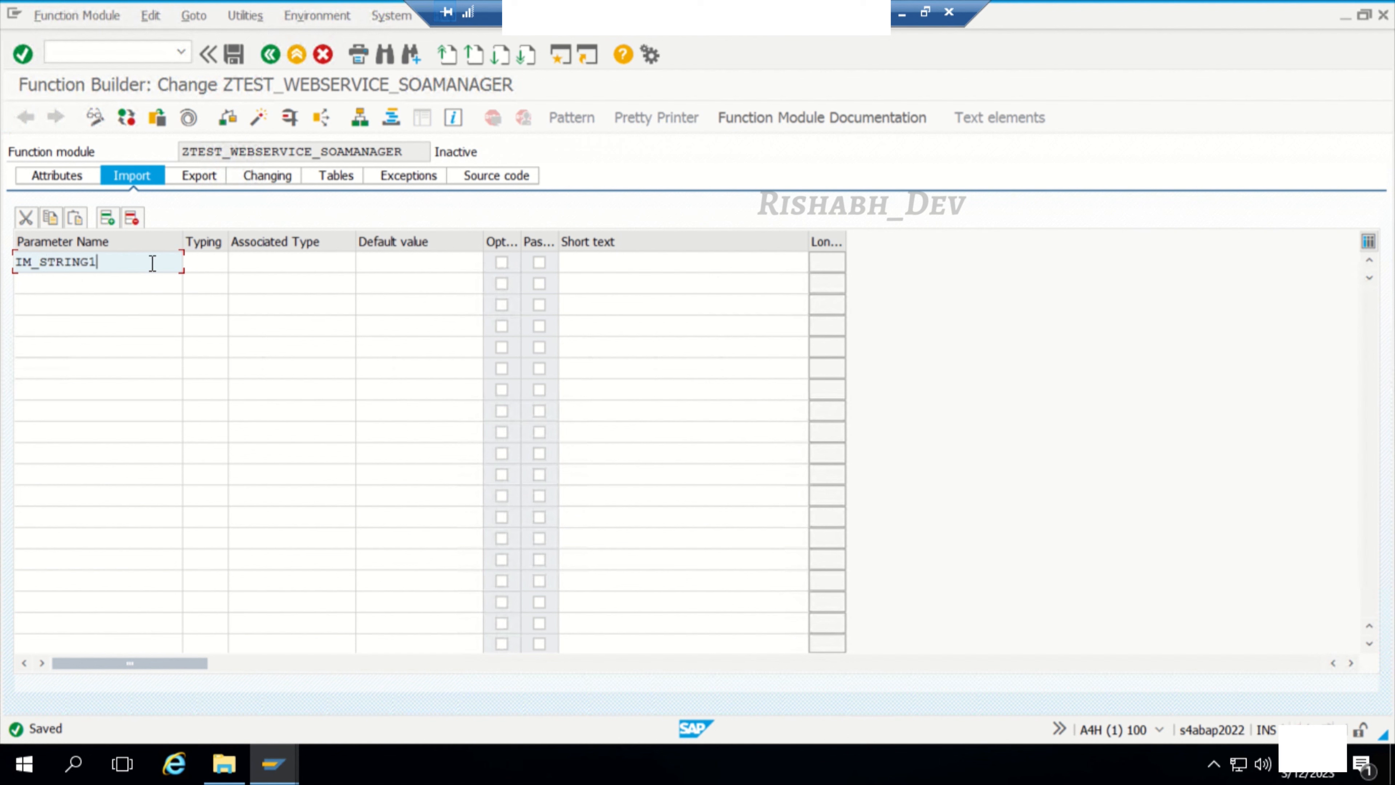
{"action": "left_click", "coordinate": [195, 264]}
{"action": "left_click", "coordinate": [207, 279]}
{"action": "left_click", "coordinate": [275, 265]}
{"action": "type", "text": "CHAR20"}
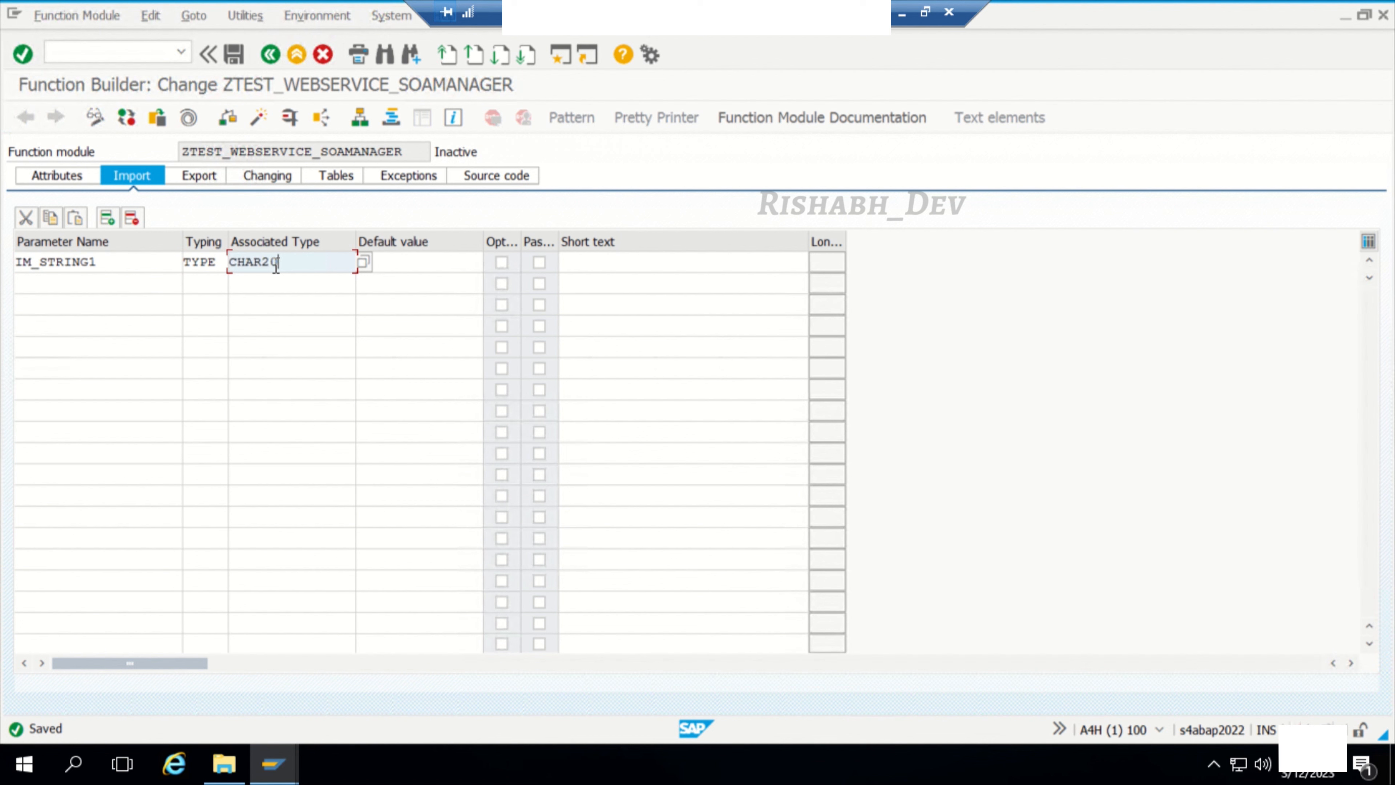
{"action": "key", "text": "Return"}
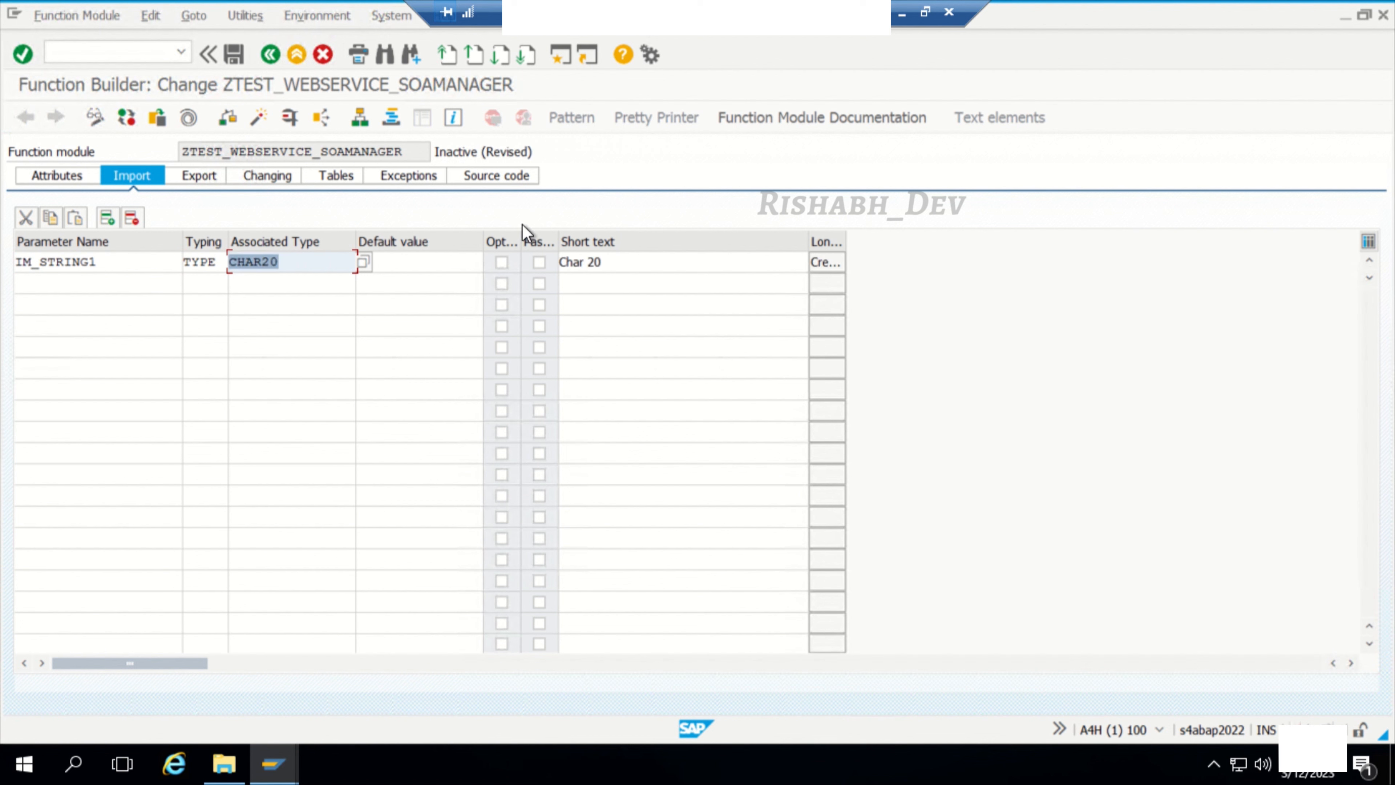
{"action": "left_click", "coordinate": [539, 262]}
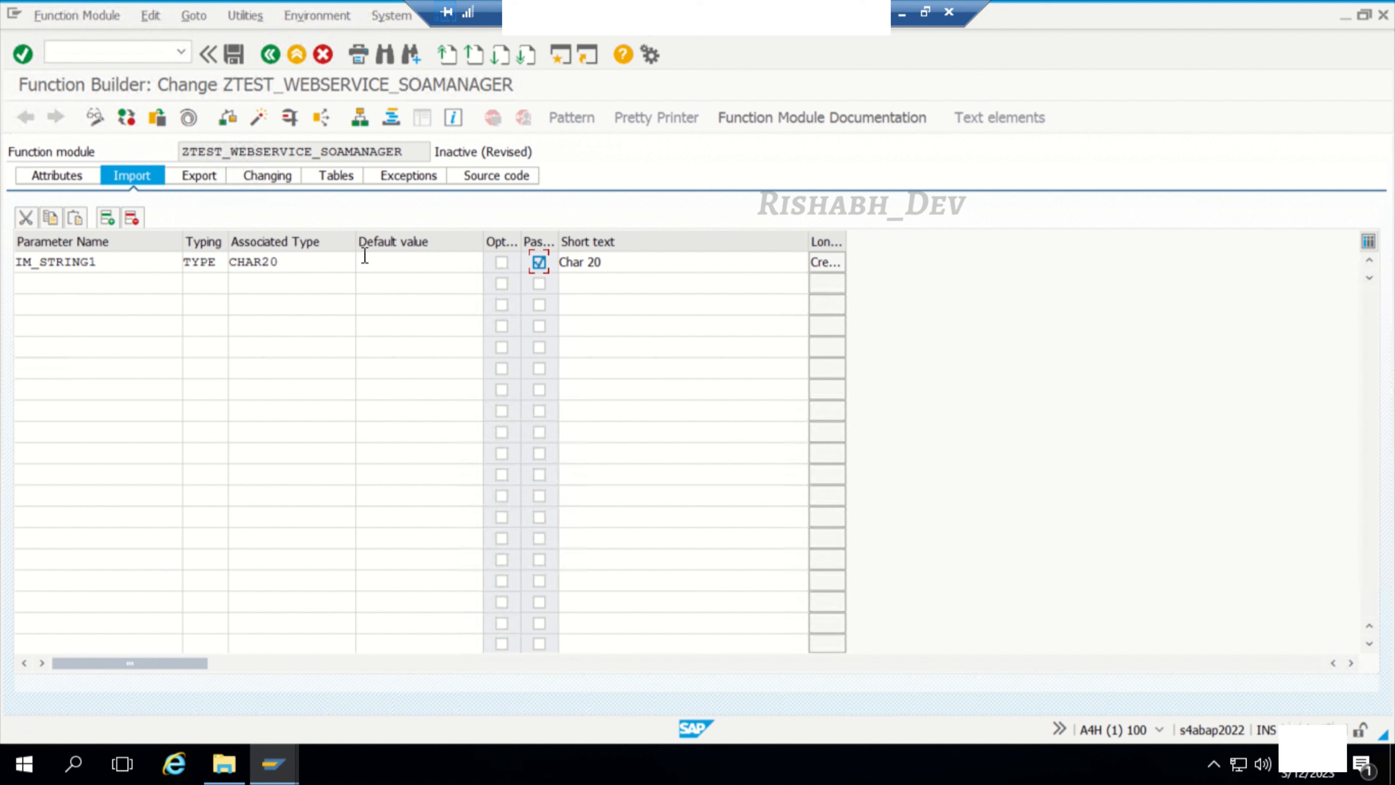
Step: Add a second import parameter IM_STRING2 with typing TYPE and associated type CHAR20, passed by value
{"action": "left_click", "coordinate": [83, 281]}
{"action": "type", "text": "IM"}
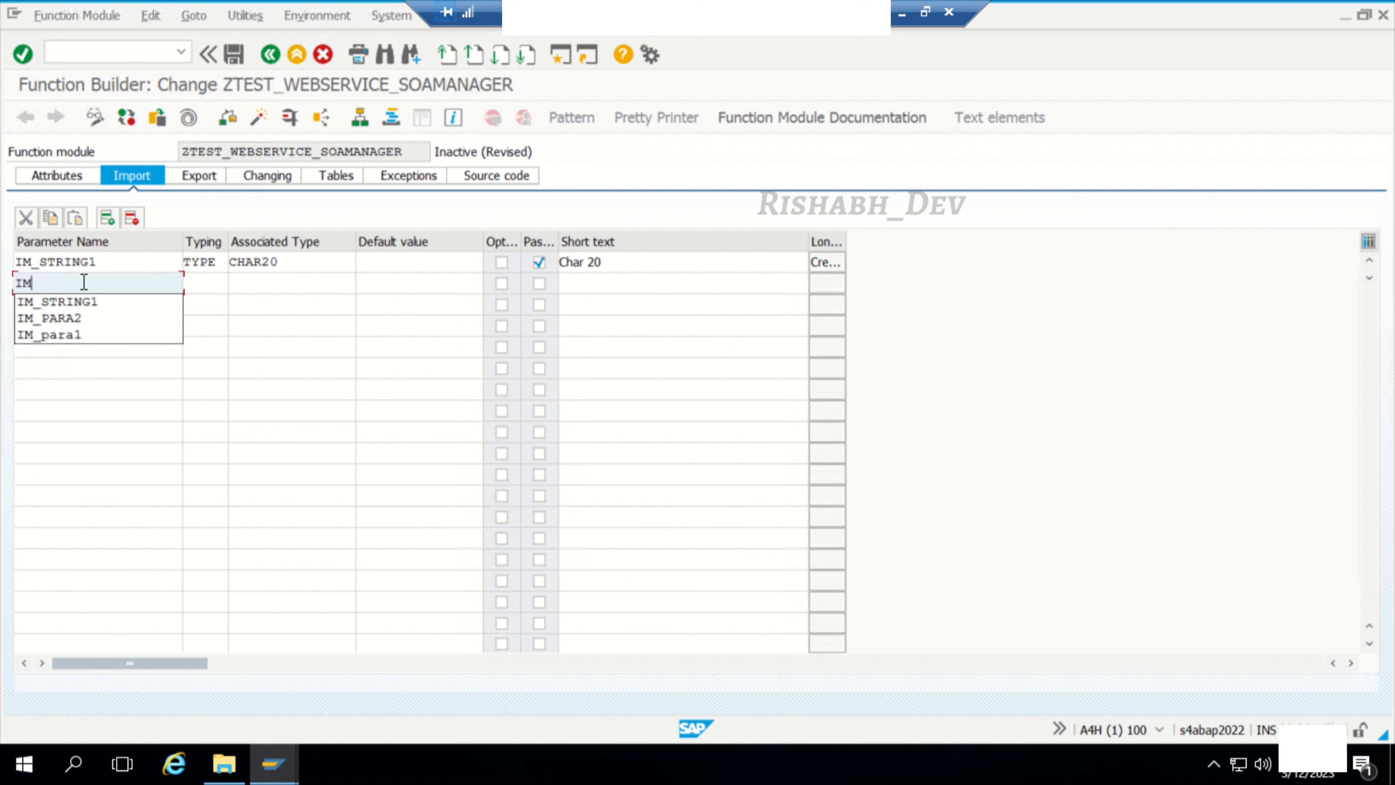
{"action": "type", "text": "_STRING2"}
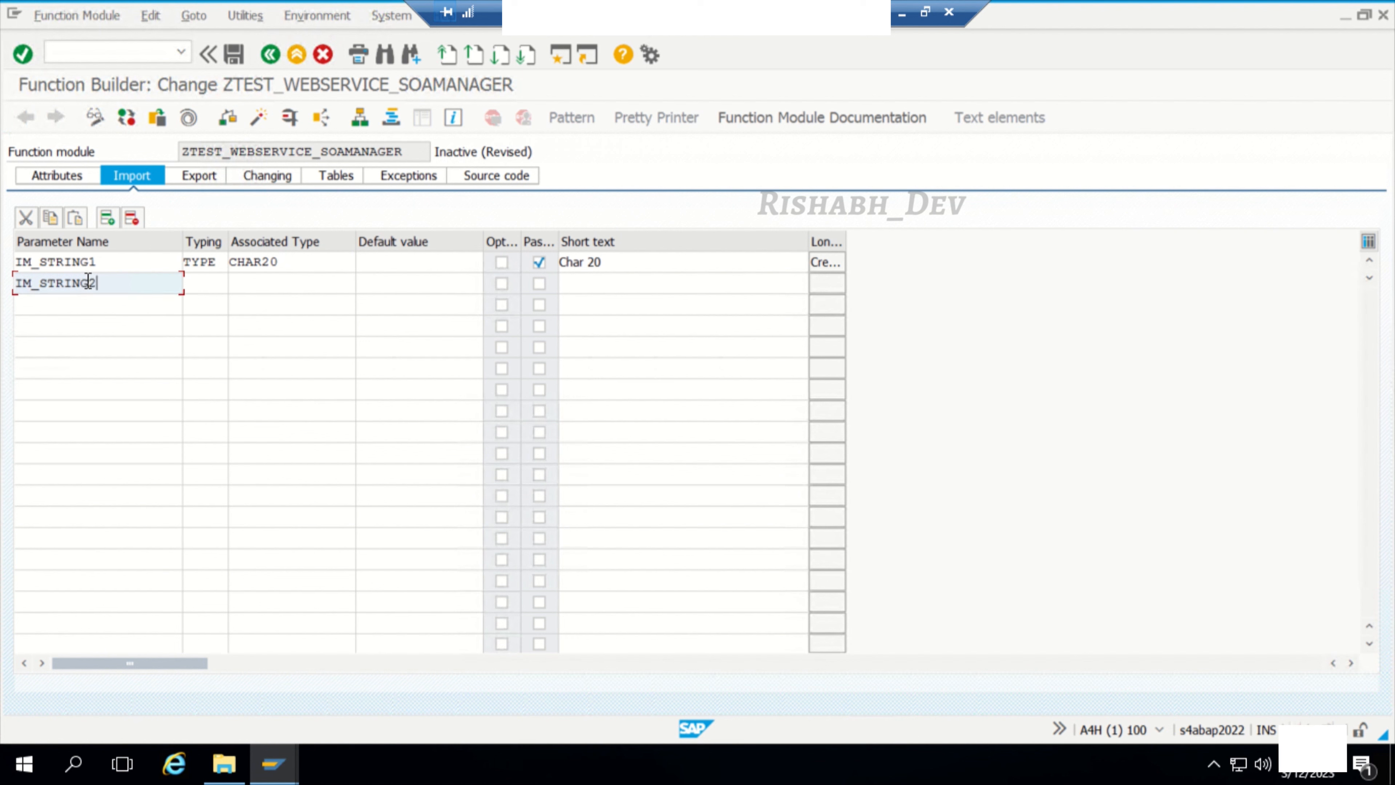
{"action": "left_click", "coordinate": [207, 284]}
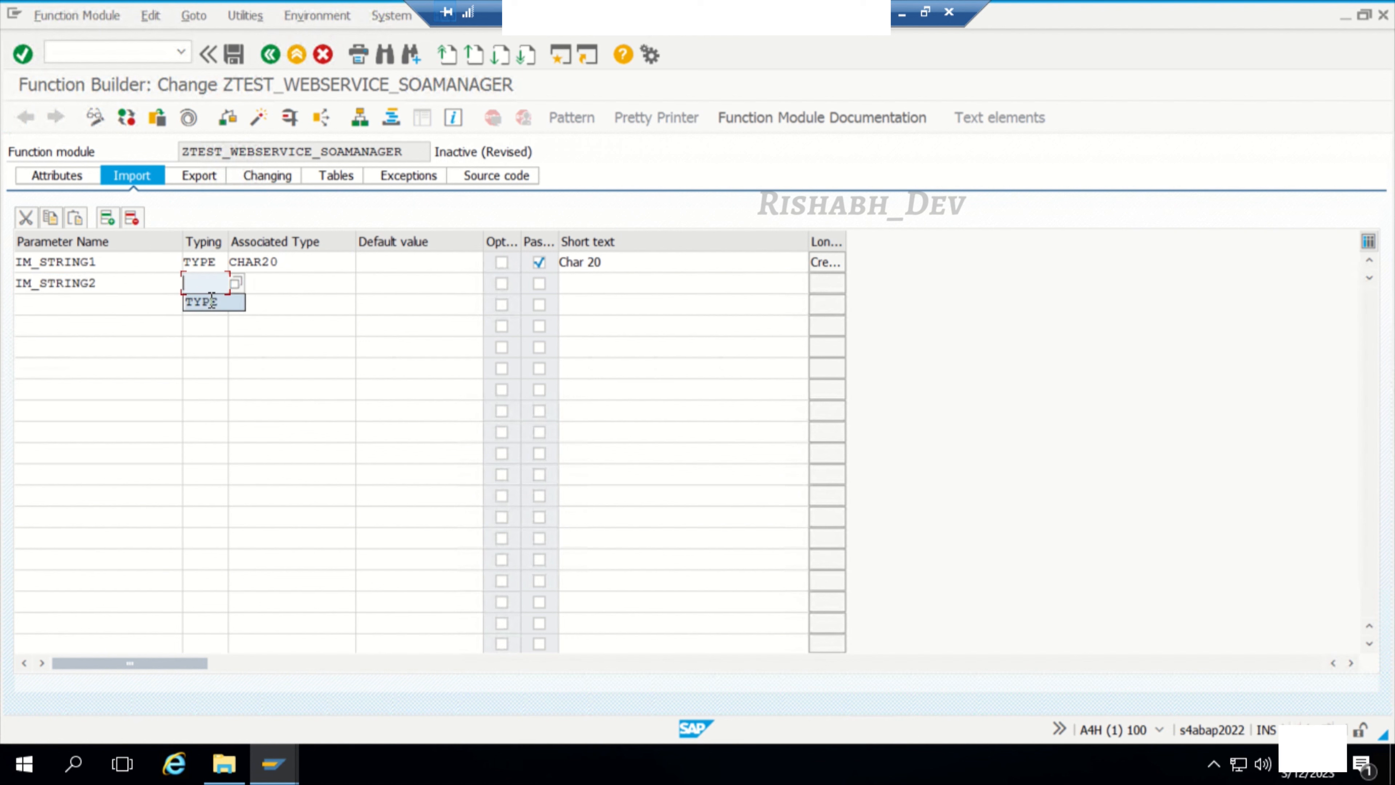
{"action": "left_click", "coordinate": [211, 301]}
{"action": "left_click", "coordinate": [280, 288]}
{"action": "type", "text": "CHAR20"}
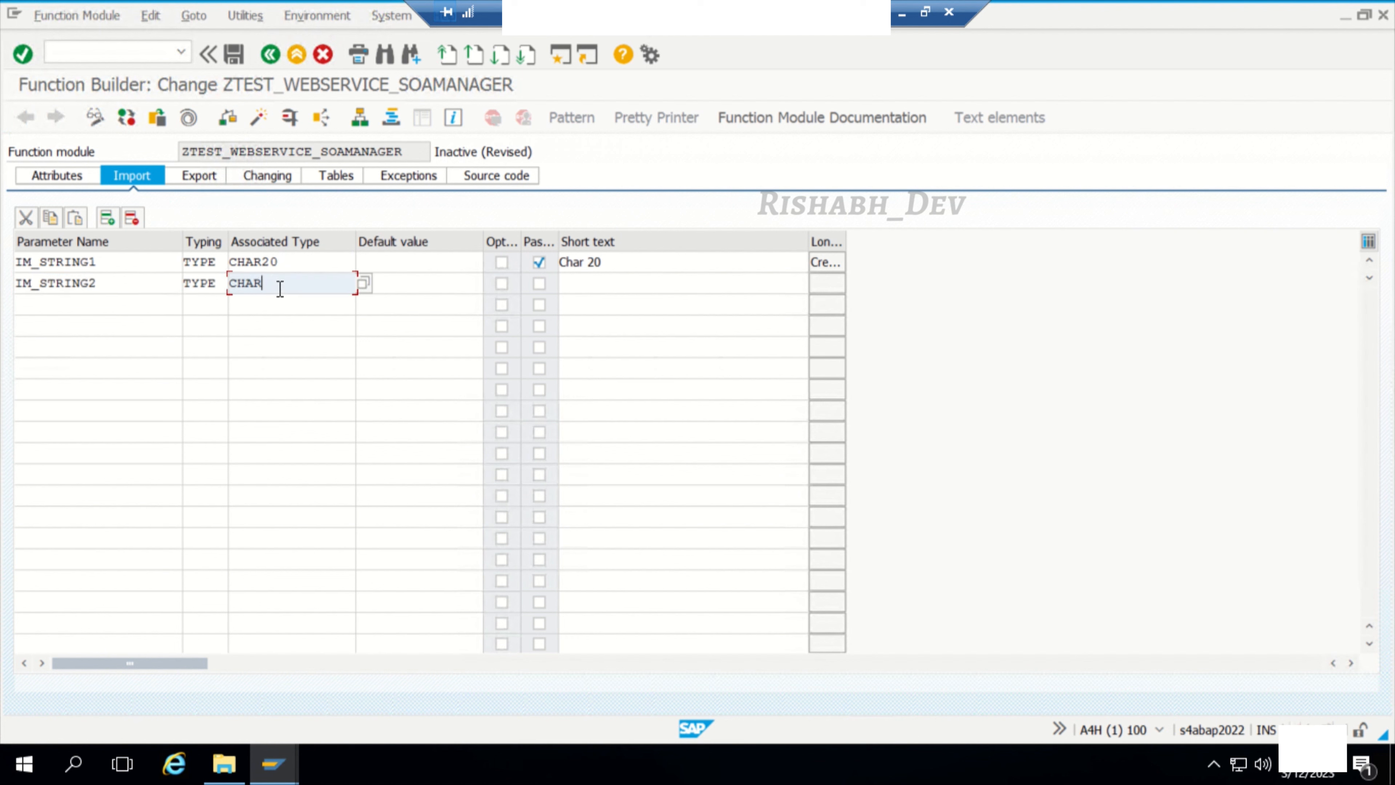
{"action": "left_click", "coordinate": [539, 285]}
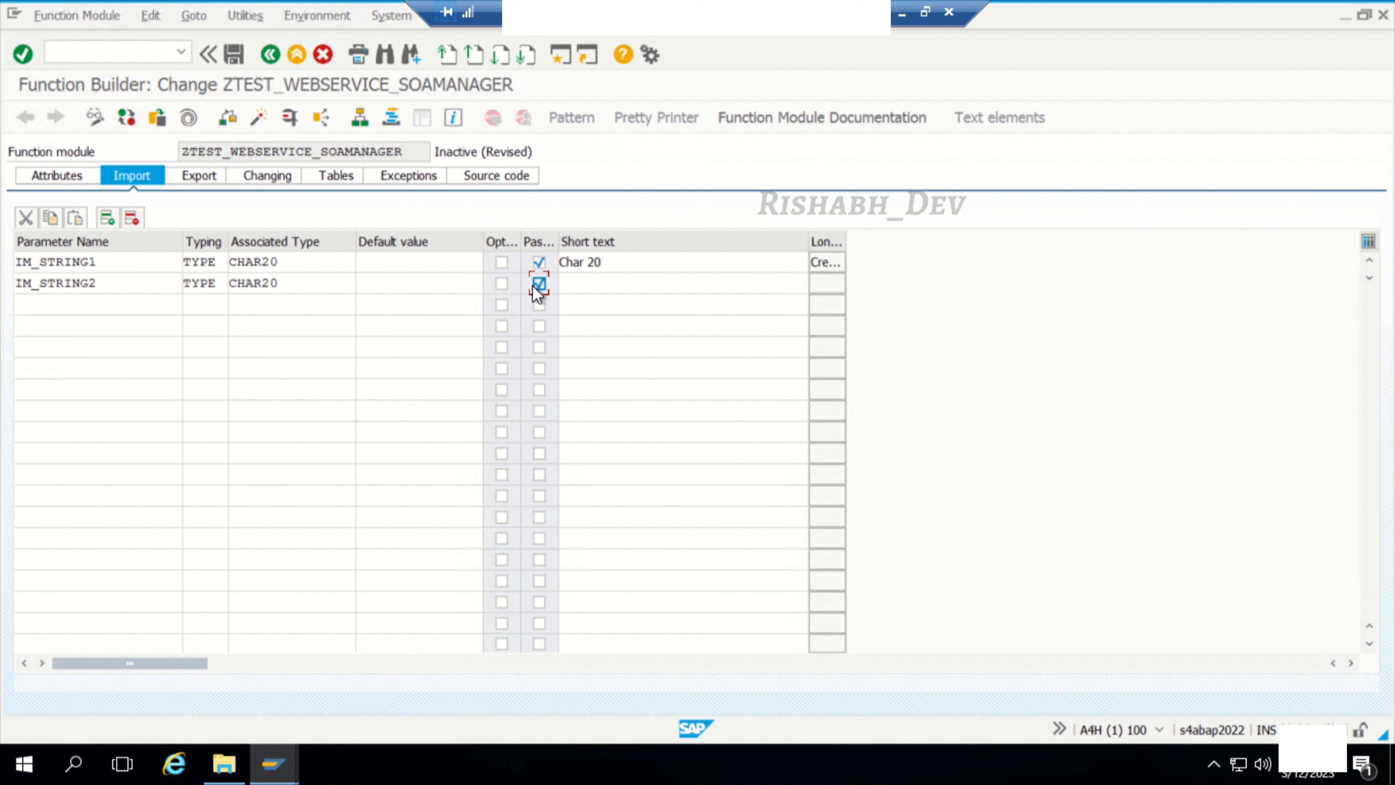
{"action": "left_click", "coordinate": [326, 286]}
{"action": "key", "text": "Return"}
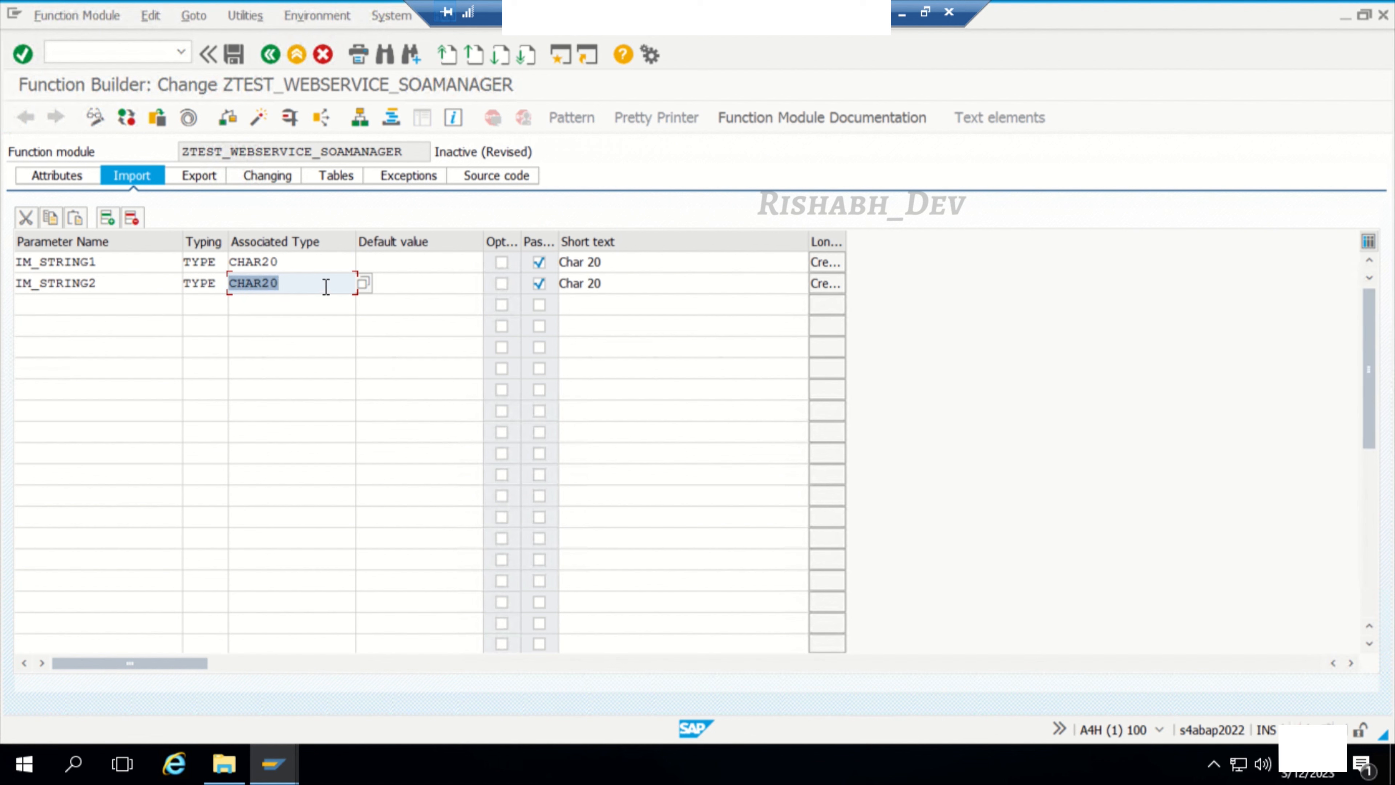
Step: Add export parameter EX_FIN_RESPONSE with typing TYPE and associated type CHAR50, passed by value, and save the function module
{"action": "left_click", "coordinate": [220, 181]}
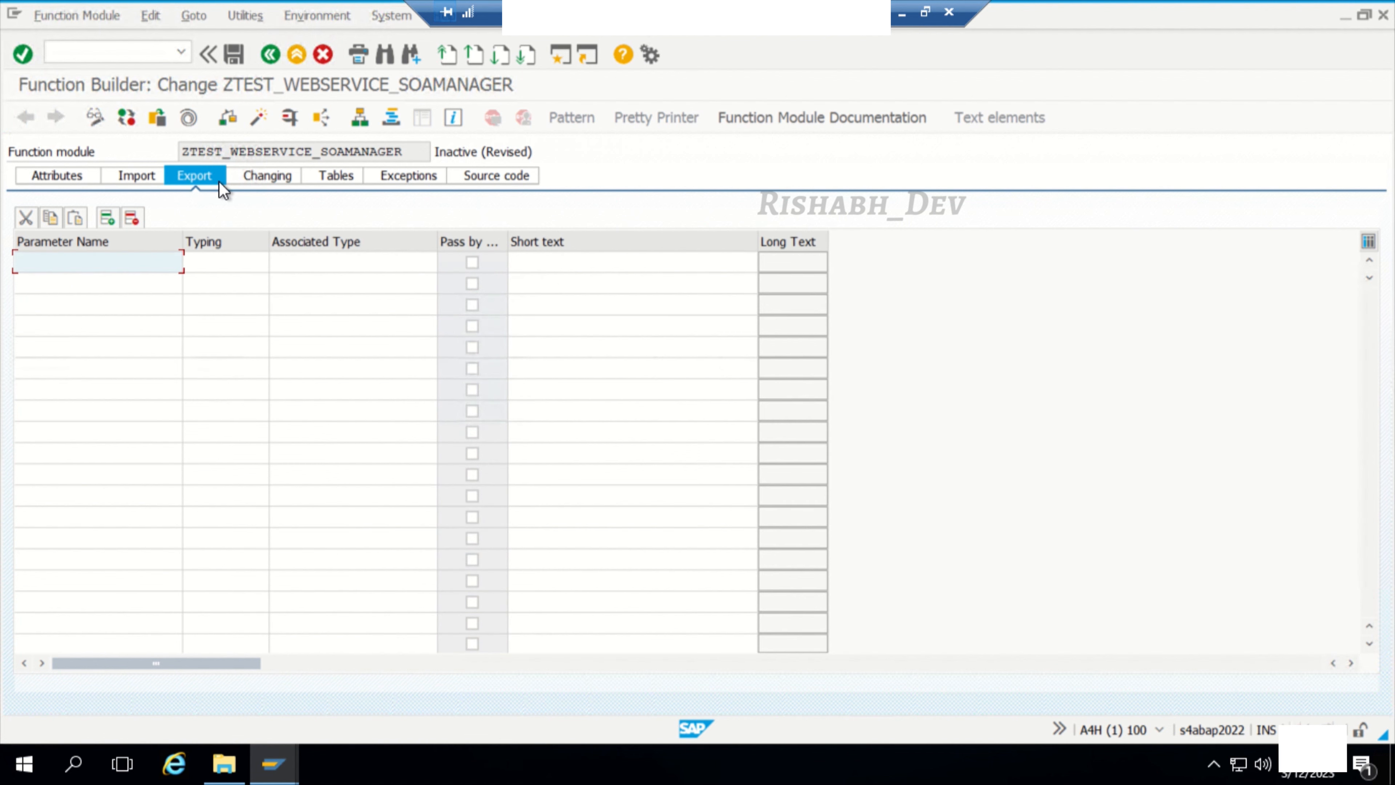
{"action": "type", "text": "E"}
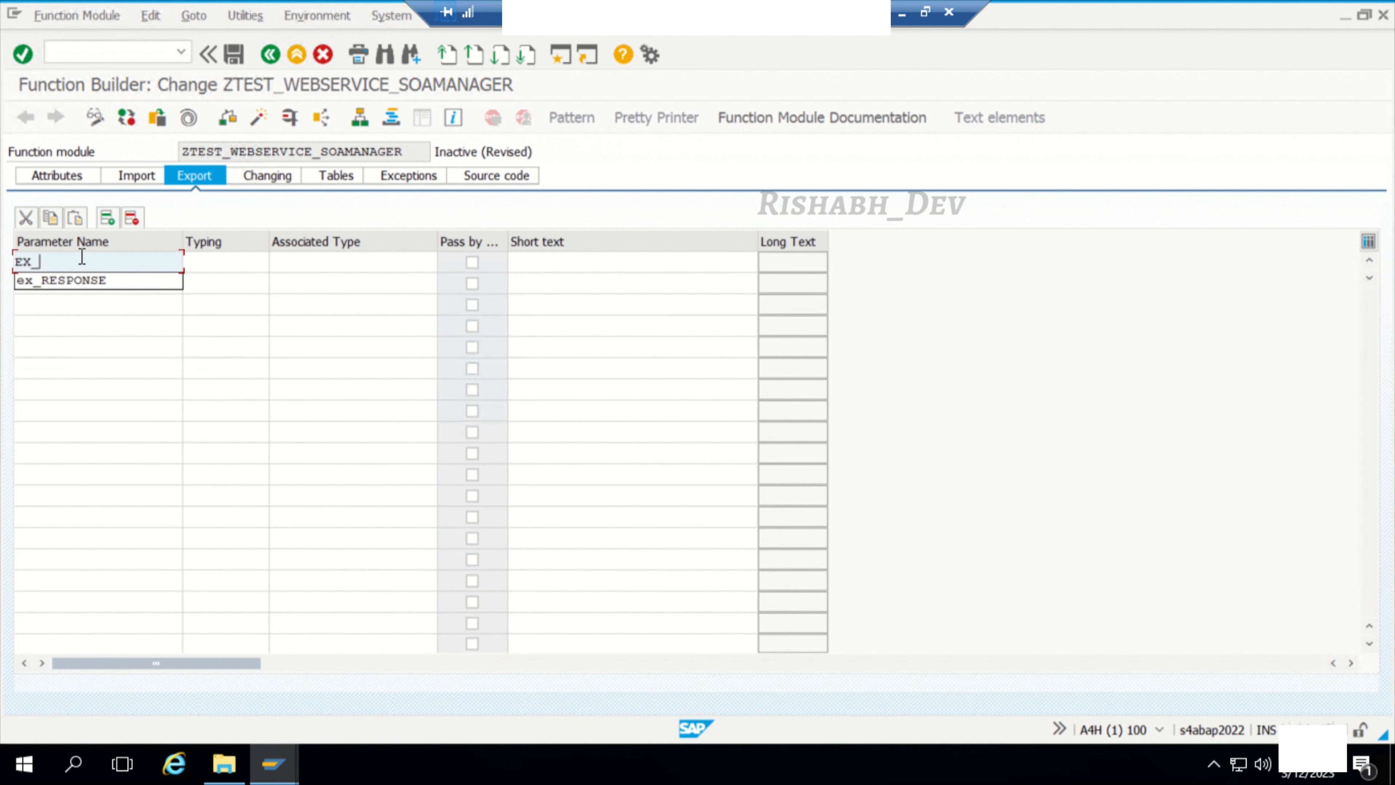
{"action": "type", "text": "X_FIN_RESPONSE"}
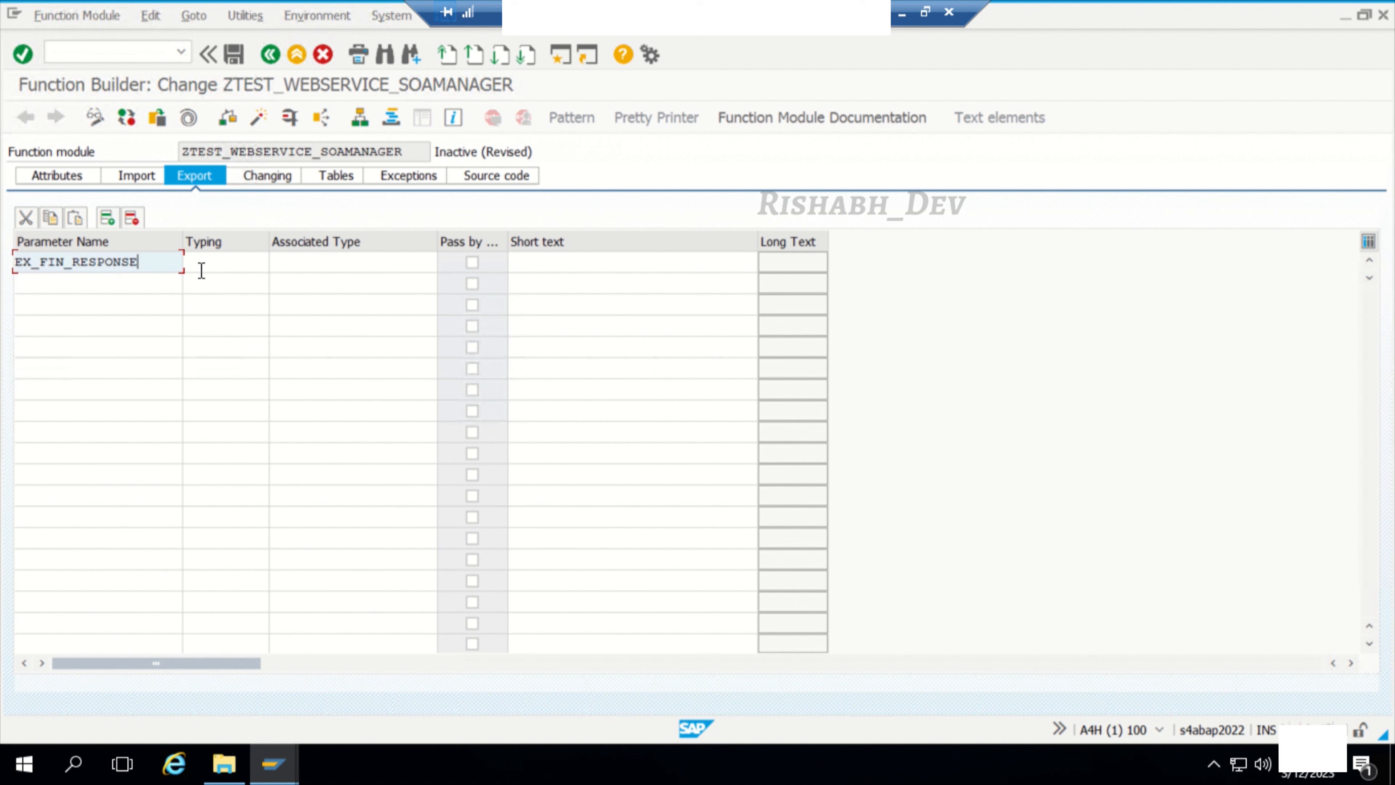
{"action": "left_click", "coordinate": [205, 267]}
{"action": "type", "text": "T"}
{"action": "left_click", "coordinate": [213, 284]}
{"action": "left_click", "coordinate": [339, 266]}
{"action": "type", "text": "CHA"}
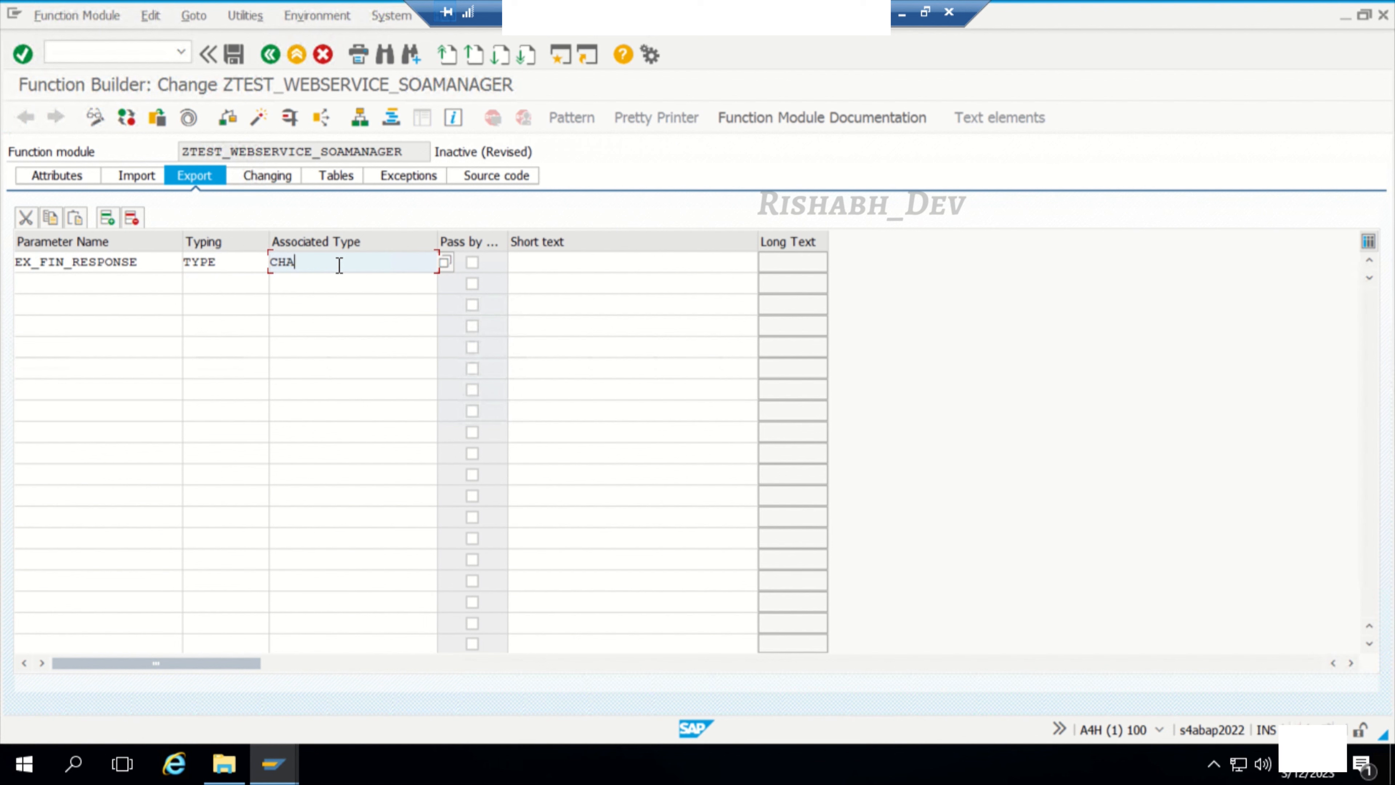
{"action": "type", "text": "R50"}
{"action": "key", "text": "Return"}
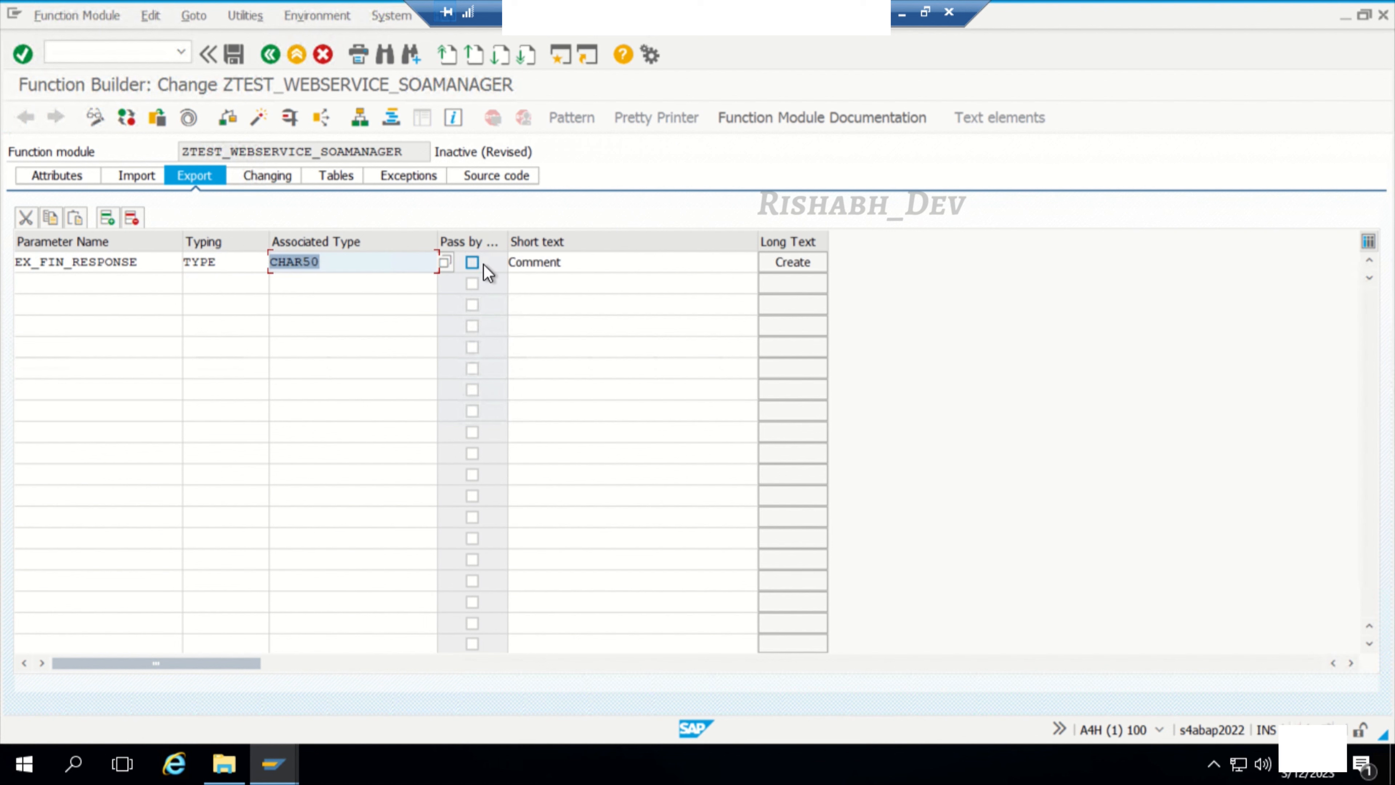
{"action": "left_click", "coordinate": [472, 262]}
{"action": "left_click", "coordinate": [234, 53]}
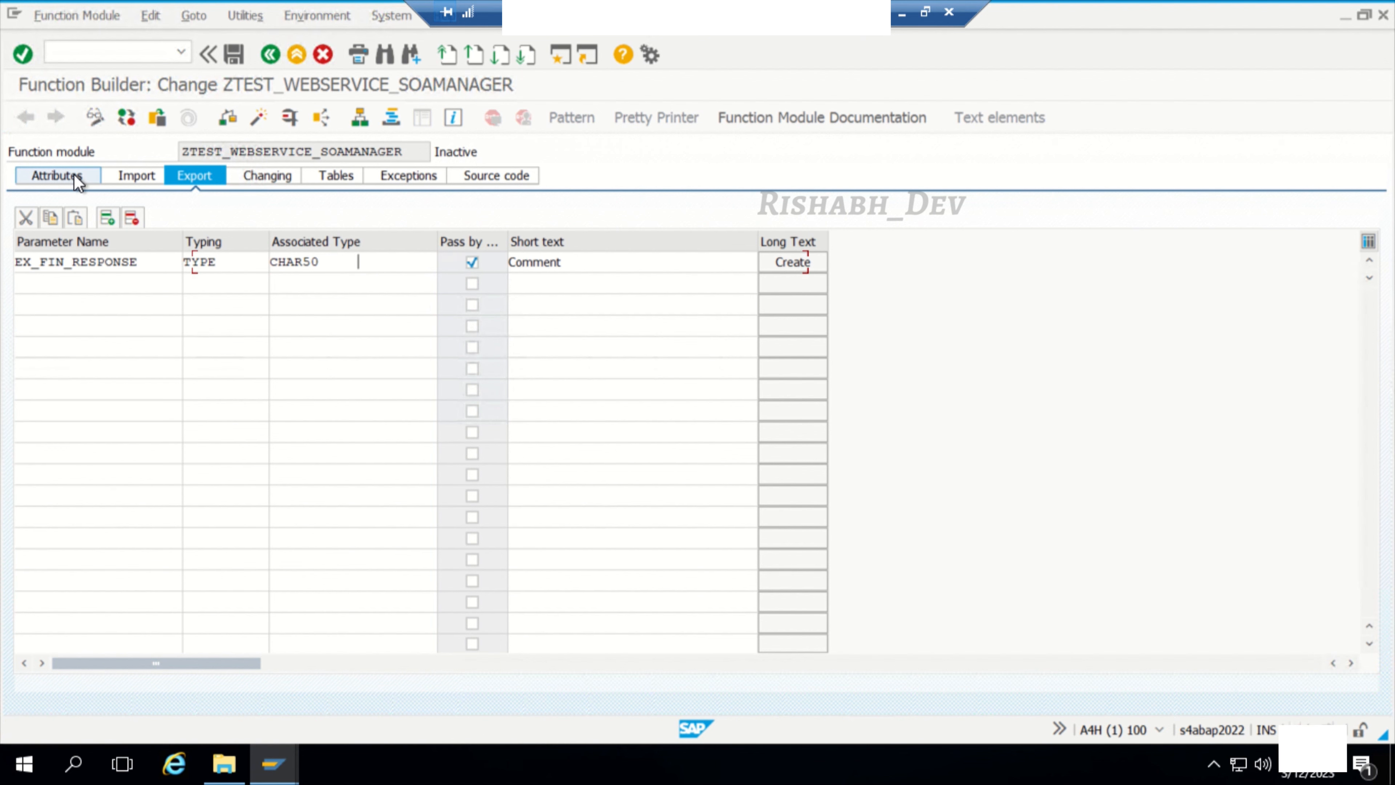
Step: Set the processing type to Remote-Enabled Module, keeping the scope not classified, and save, check and activate the function module
{"action": "left_click", "coordinate": [76, 177]}
{"action": "left_click", "coordinate": [30, 350]}
{"action": "left_click", "coordinate": [275, 371]}
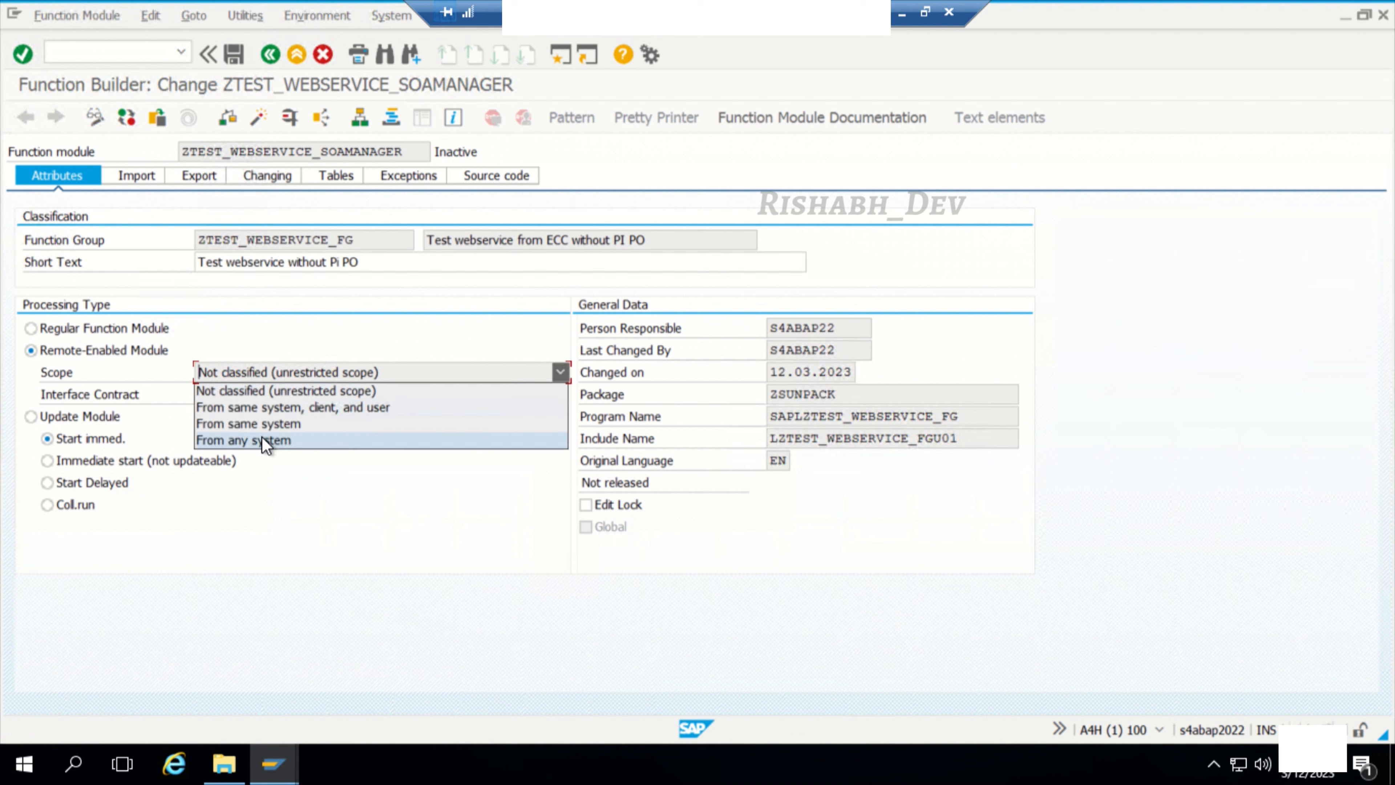
{"action": "key", "text": "Escape"}
{"action": "left_click", "coordinate": [233, 54]}
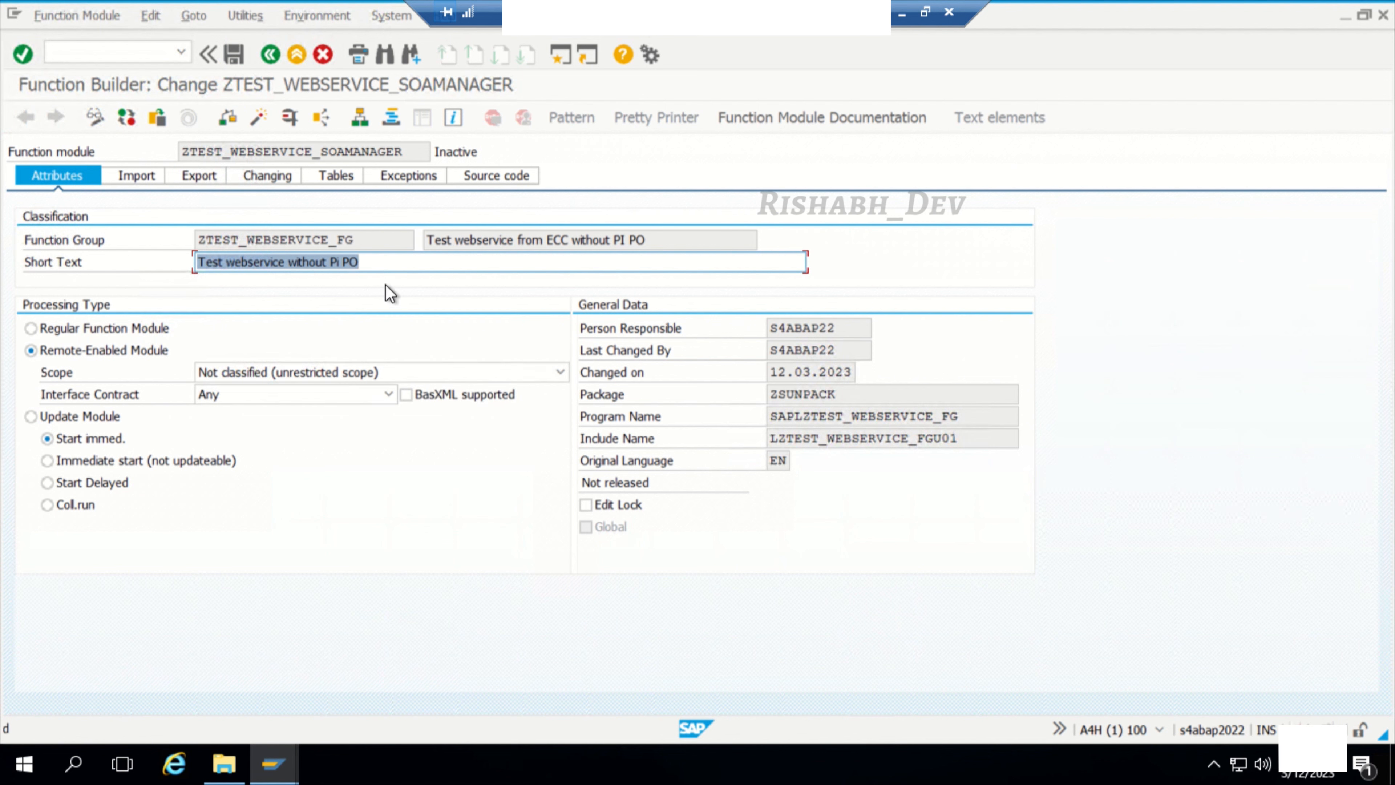
{"action": "left_click", "coordinate": [231, 124]}
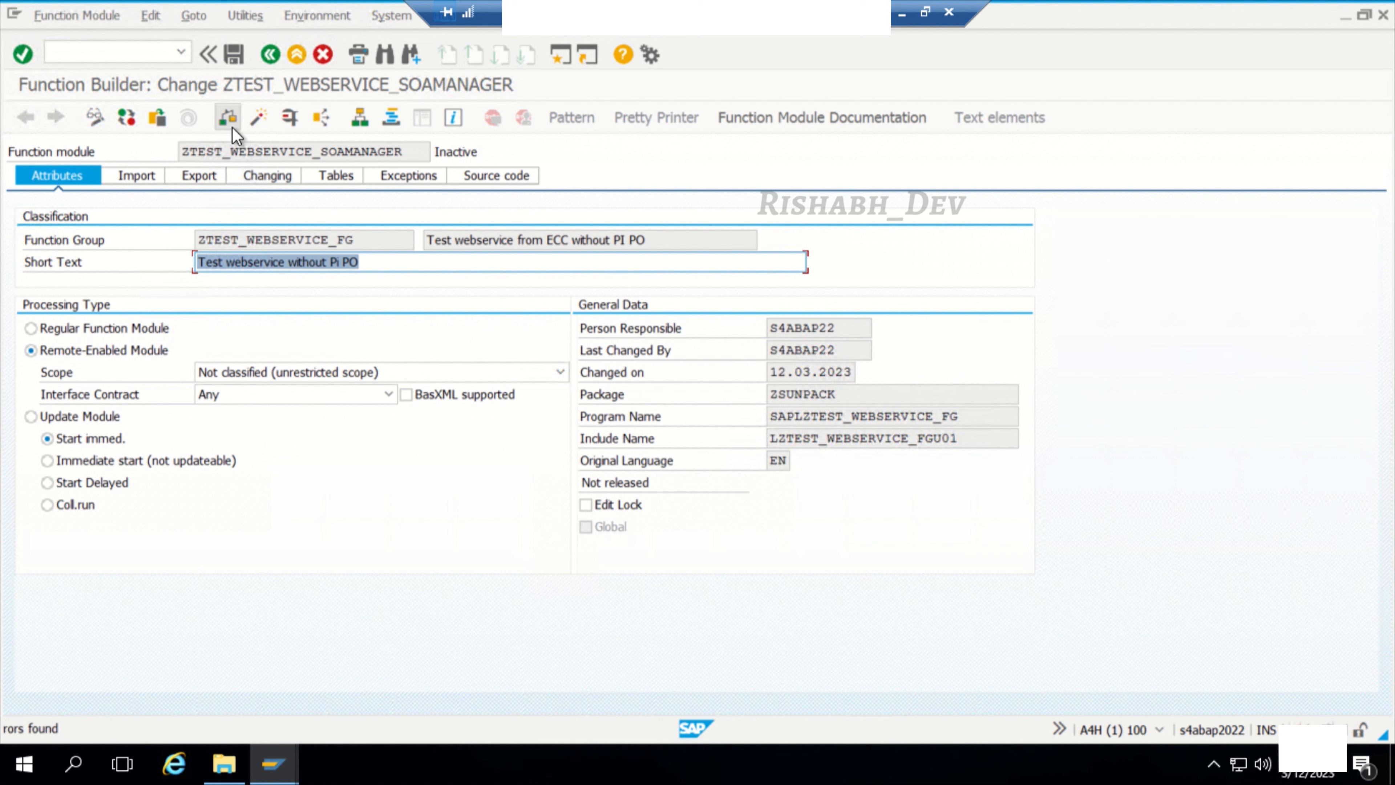
{"action": "left_click", "coordinate": [261, 121]}
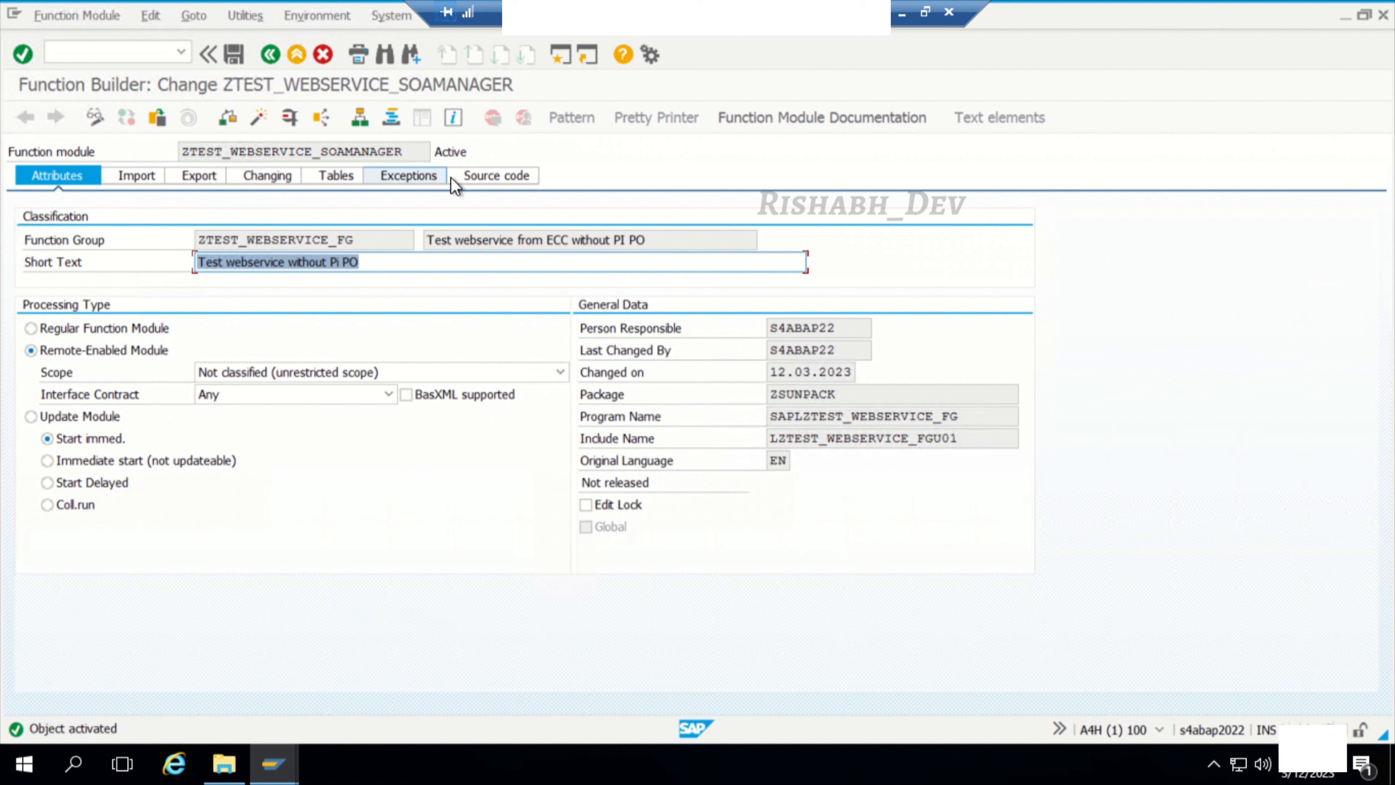
Step: Add the comment "simple response using concatenation" to the function module's source code above ENDFUNCTION
{"action": "left_click", "coordinate": [494, 177]}
{"action": "left_click", "coordinate": [182, 392]}
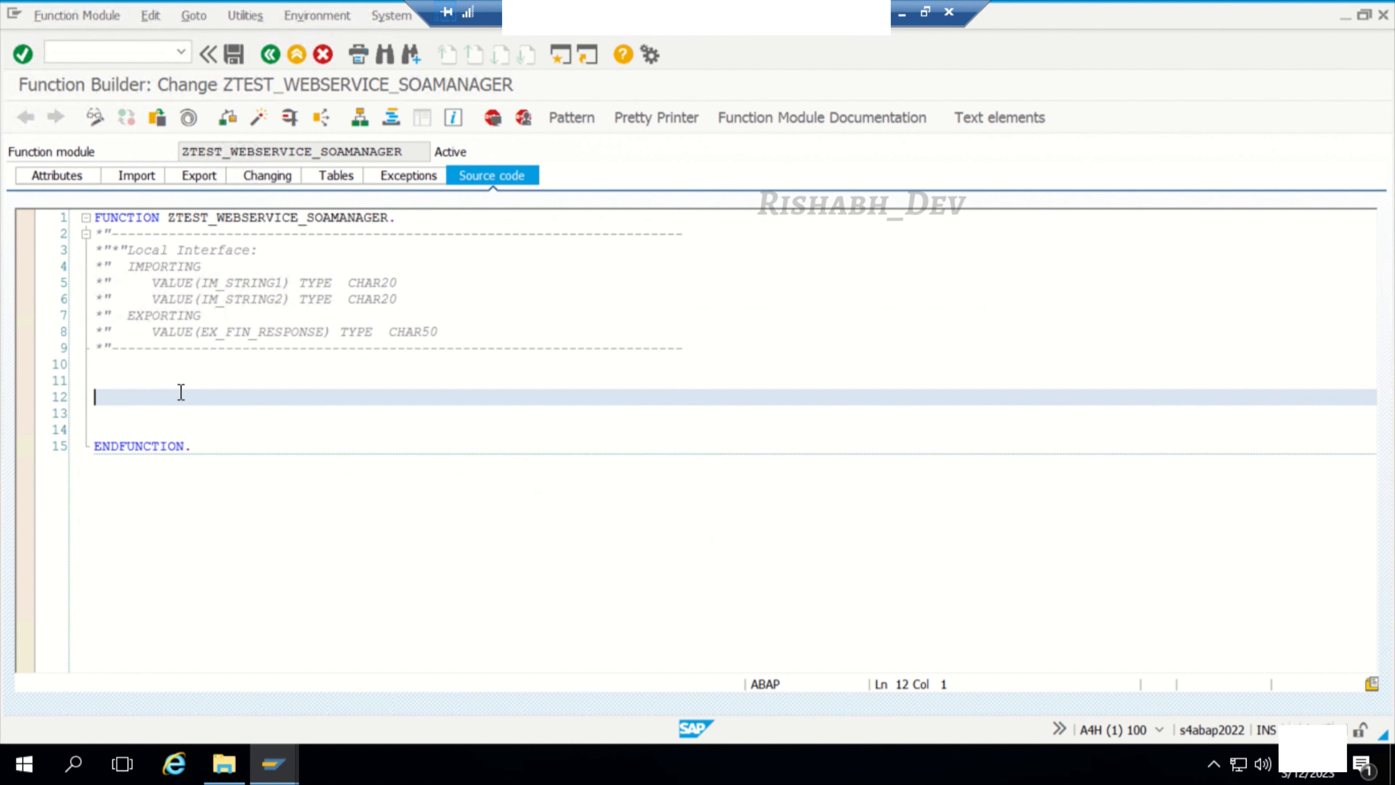
{"action": "type", "text": "\" simple response using "}
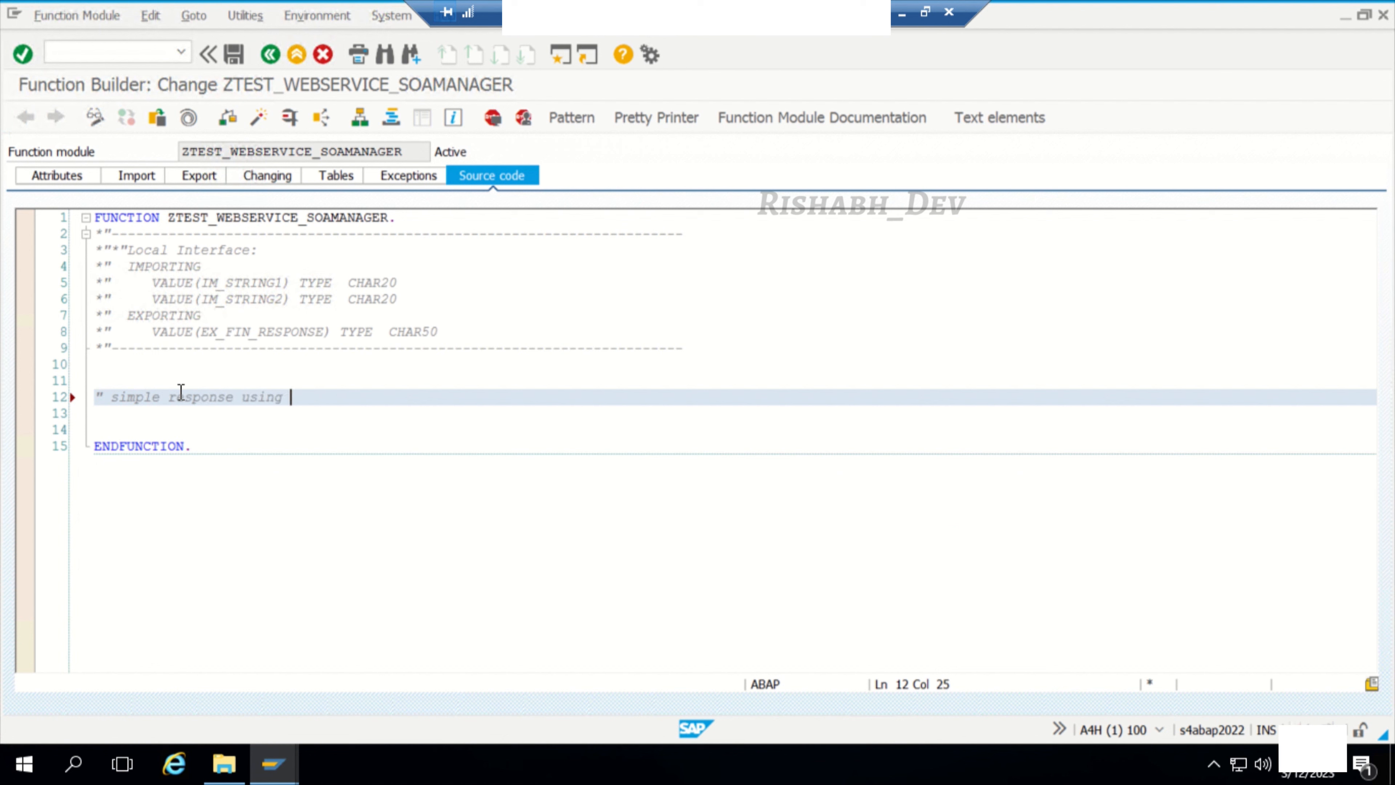
{"action": "type", "text": "concatenation"}
{"action": "key", "text": "Return"}
Step: Begin a CONCATENATE statement below the comment with im_string1 and im_string2 as its source fields
{"action": "type", "text": "con"}
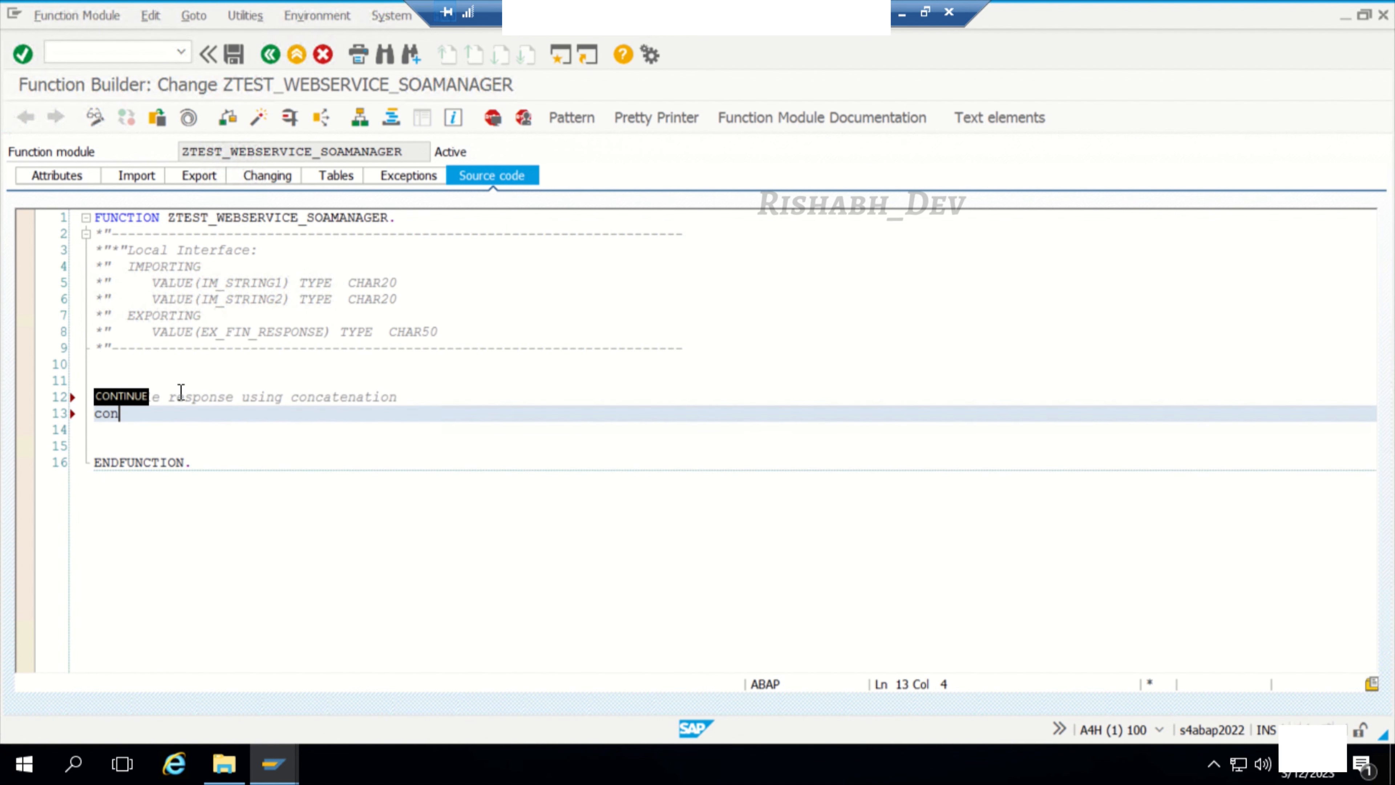
{"action": "type", "text": "cate"}
{"action": "key", "text": "Tab"}
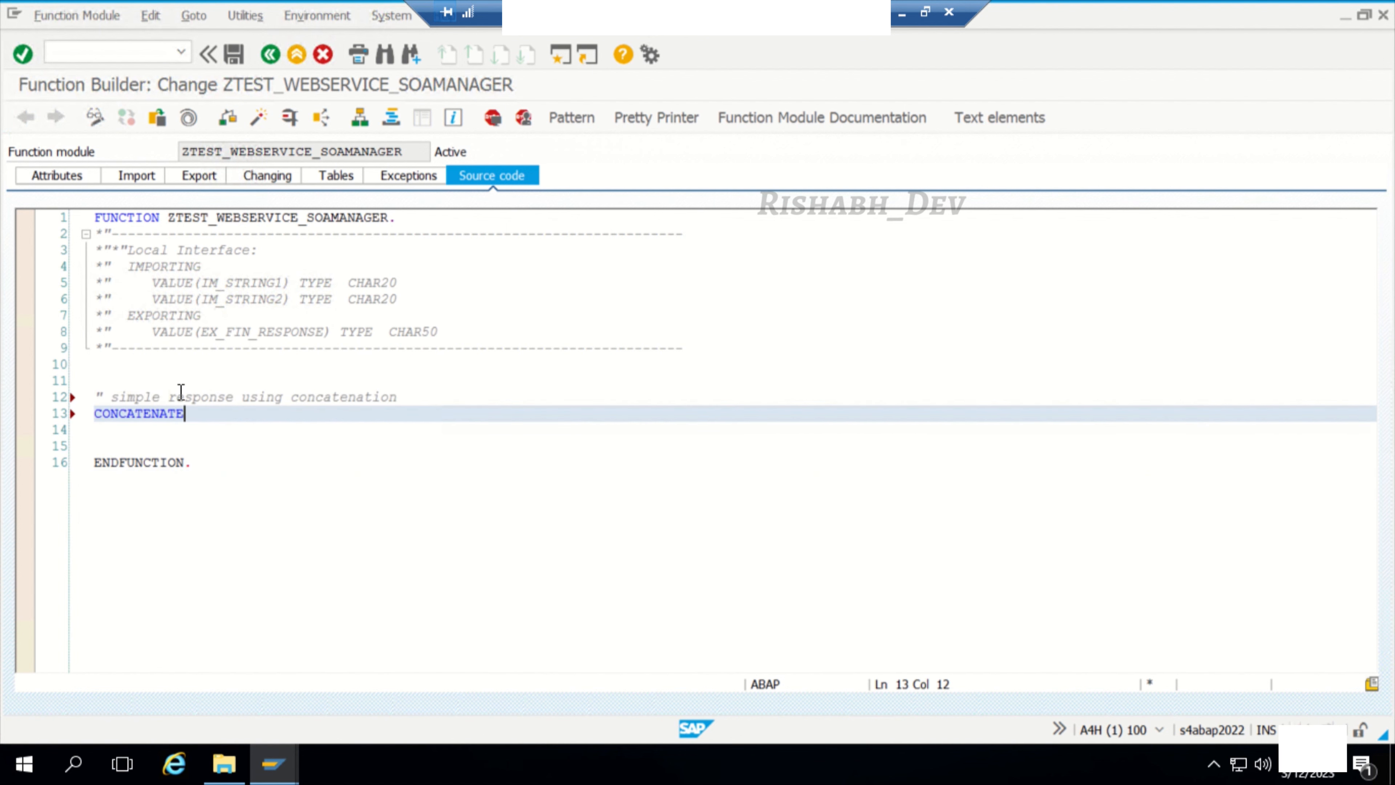
{"action": "type", "text": "Im_st"}
{"action": "key", "text": "ctrl+space"}
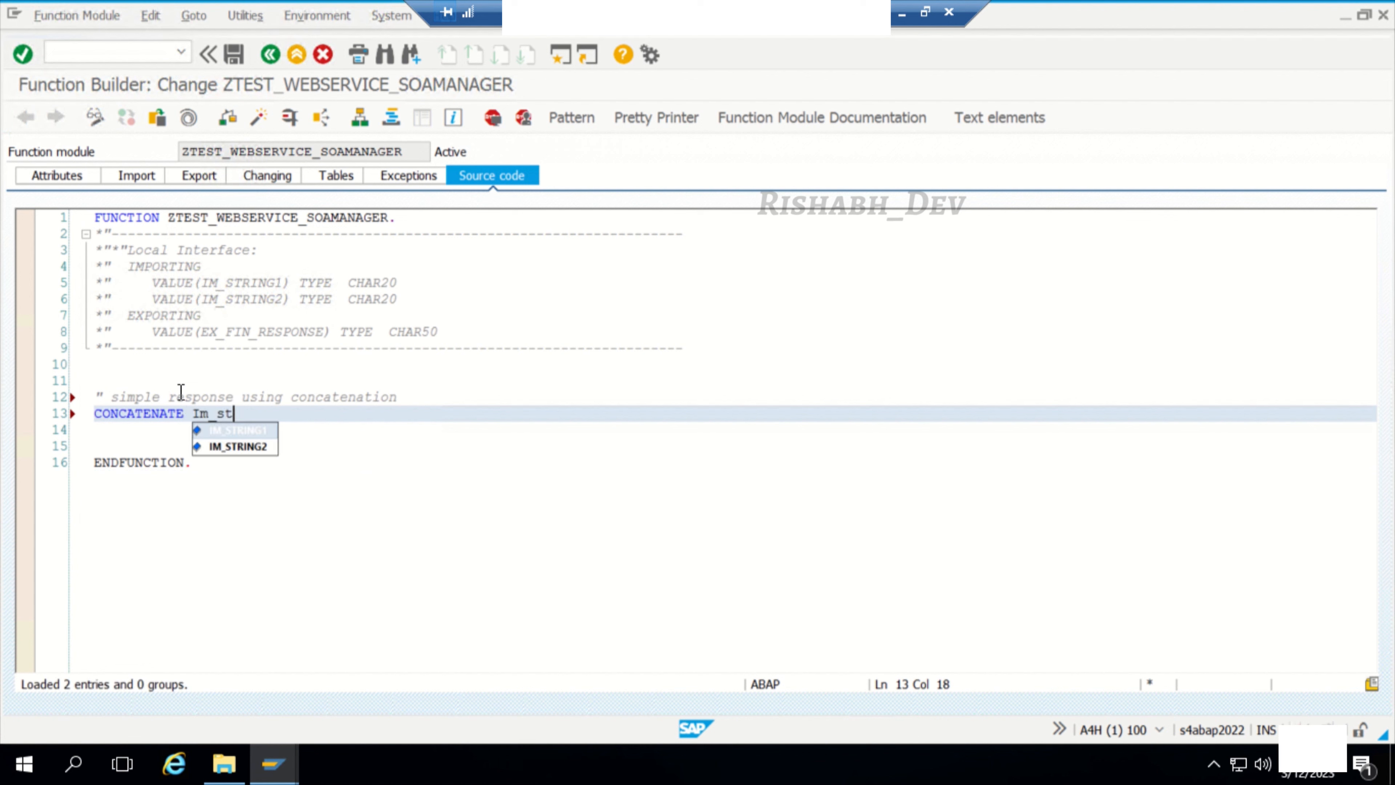
{"action": "key", "text": "Return"}
{"action": "type", "text": "im"}
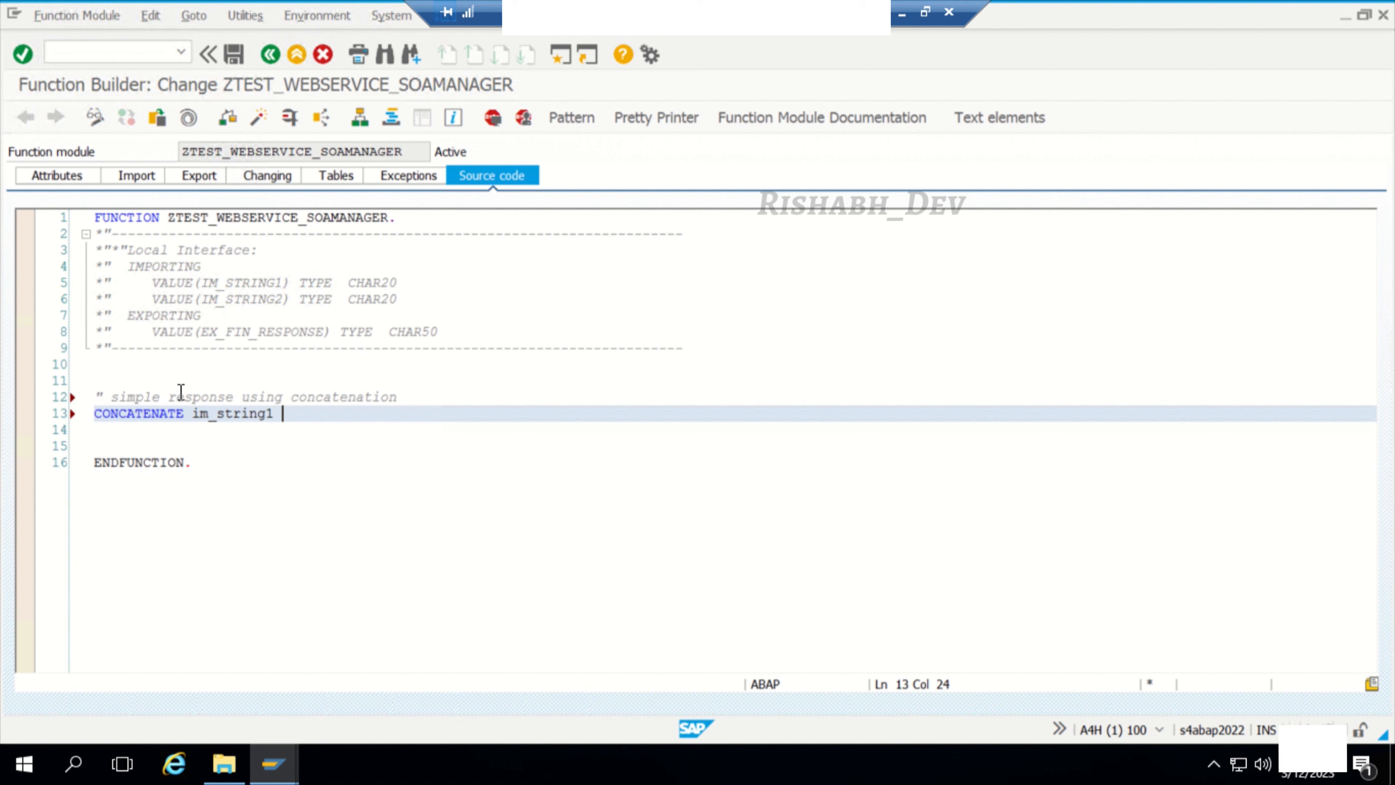
{"action": "key", "text": "ctrl+space"}
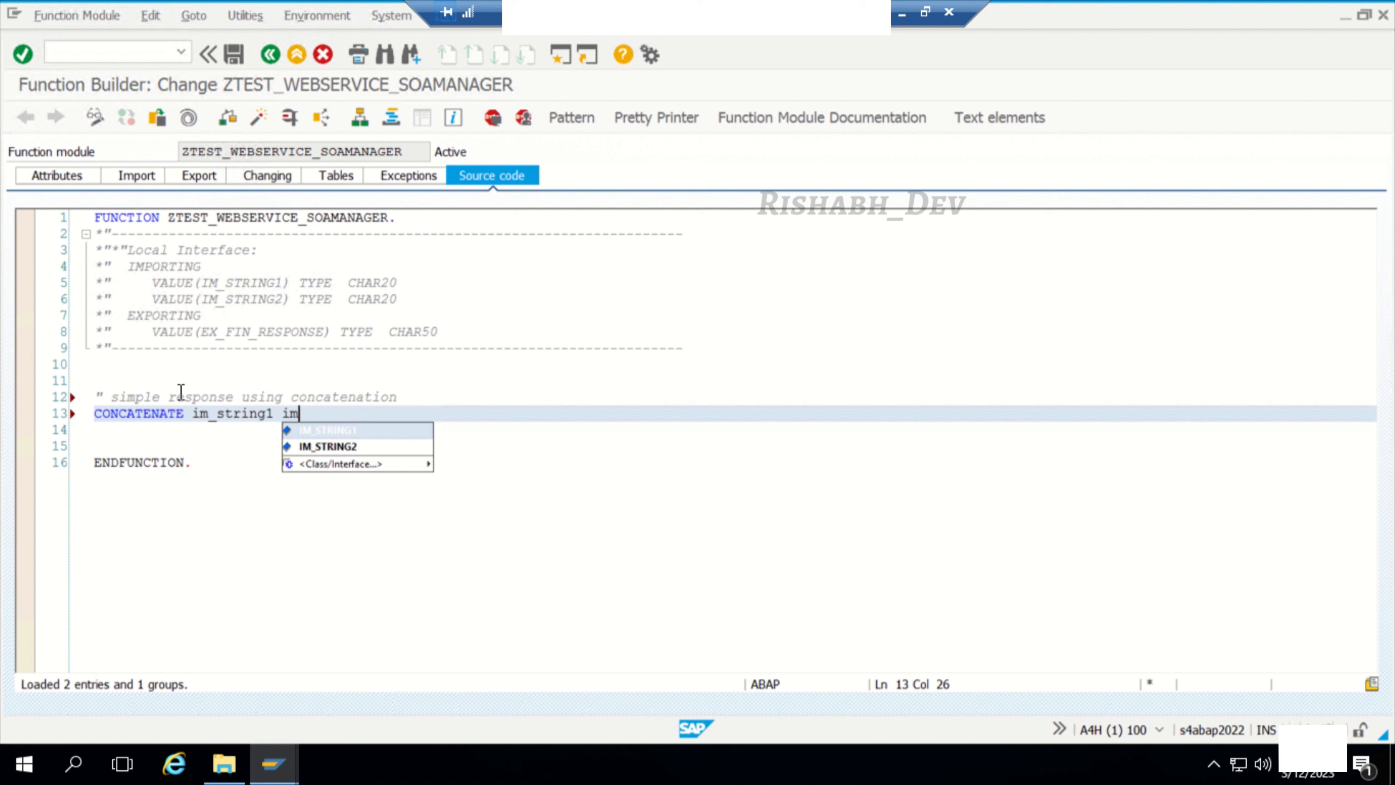
{"action": "key", "text": "Down"}
{"action": "key", "text": "Return"}
Step: Complete the statement with into ex_fin_response SEPARATED BY ' '., and check and activate the function module
{"action": "type", "text": "into ex"}
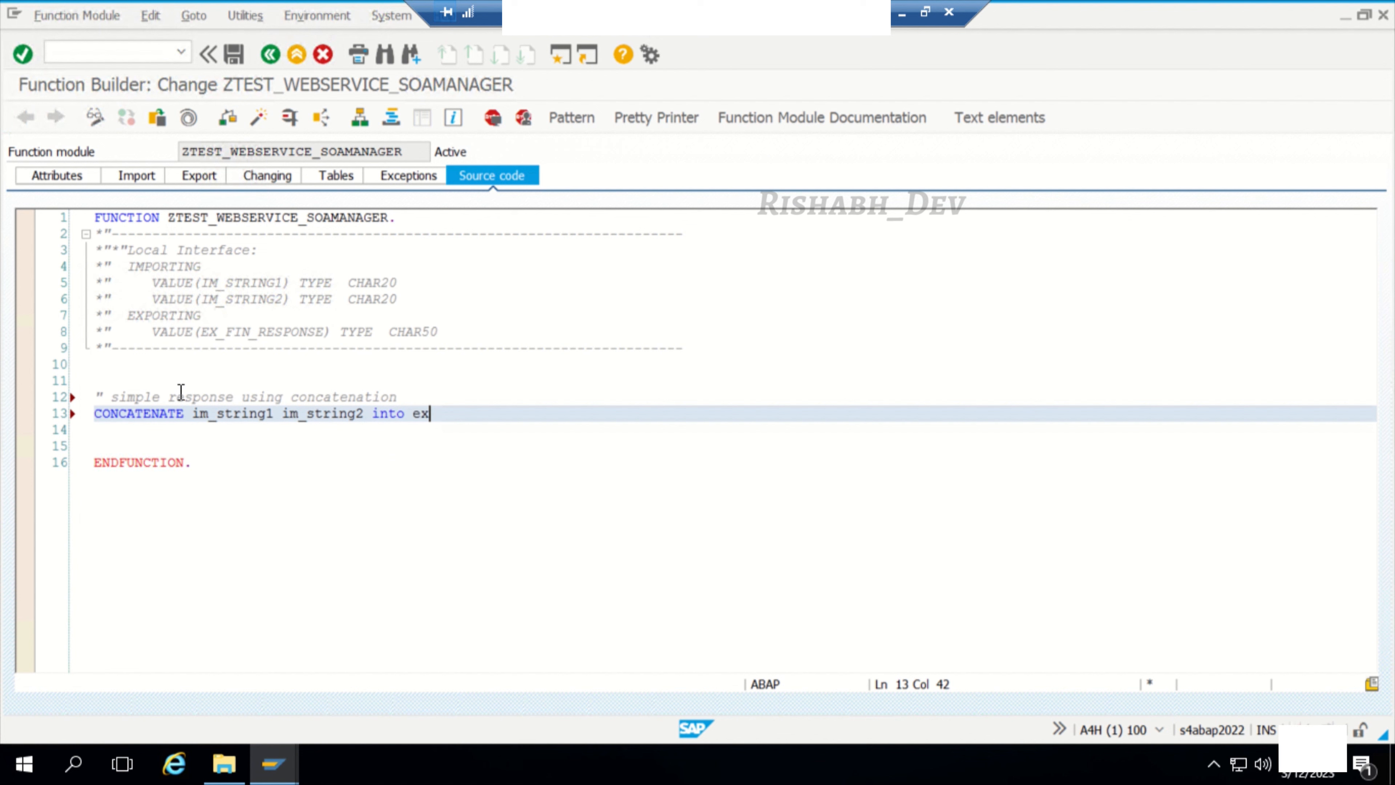
{"action": "key", "text": "Return"}
{"action": "type", "text": "se sep"}
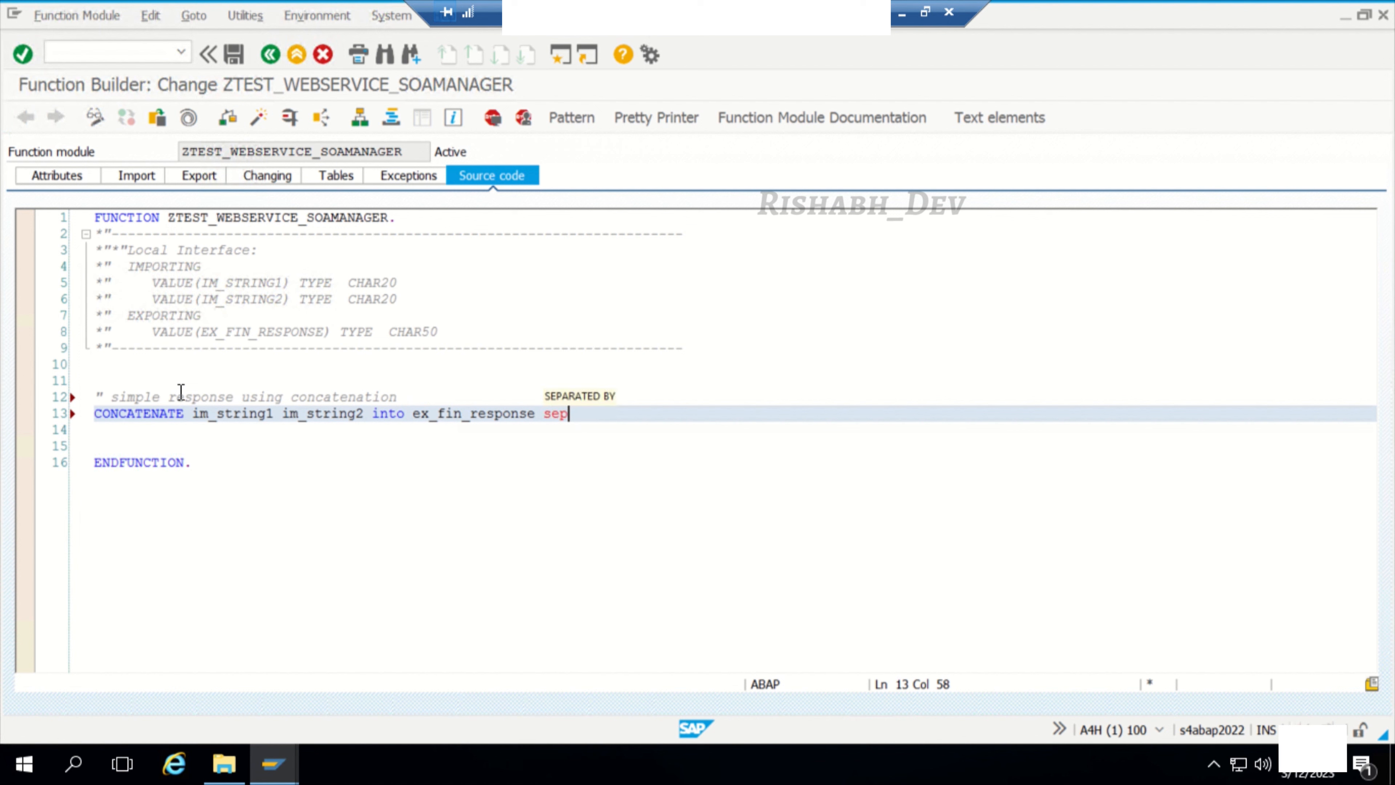
{"action": "key", "text": "Tab"}
{"action": "type", "text": "'"}
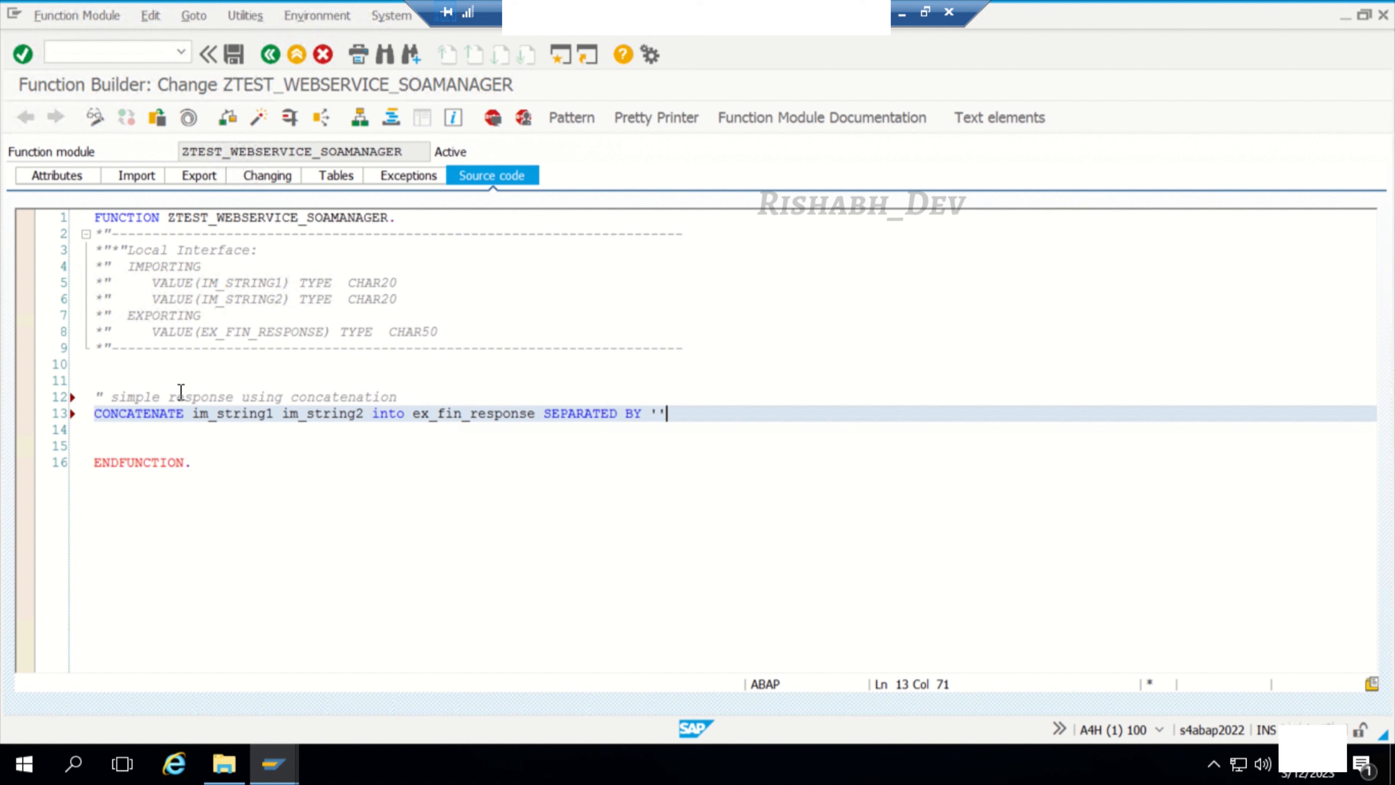
{"action": "type", "text": " '."}
{"action": "left_click", "coordinate": [225, 126]}
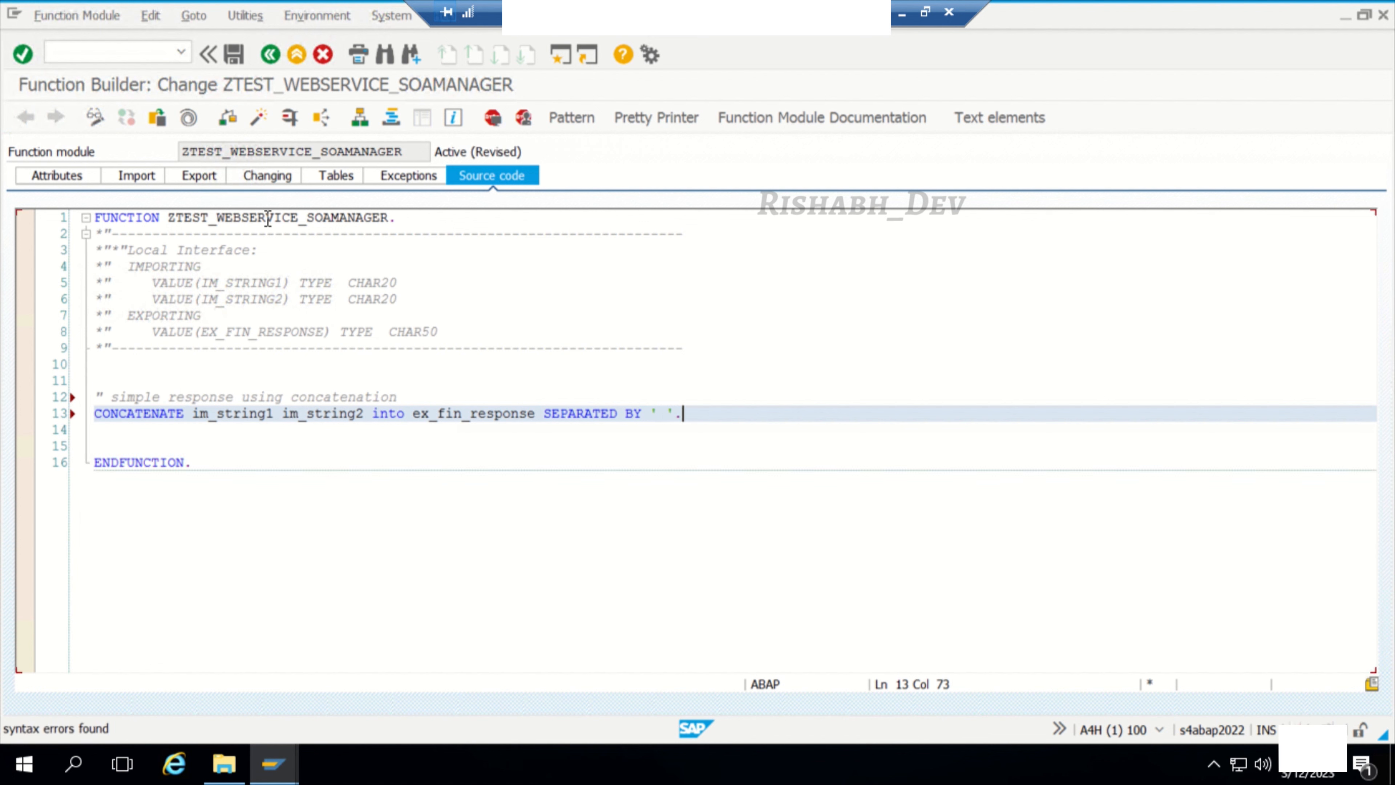
{"action": "left_click", "coordinate": [258, 129]}
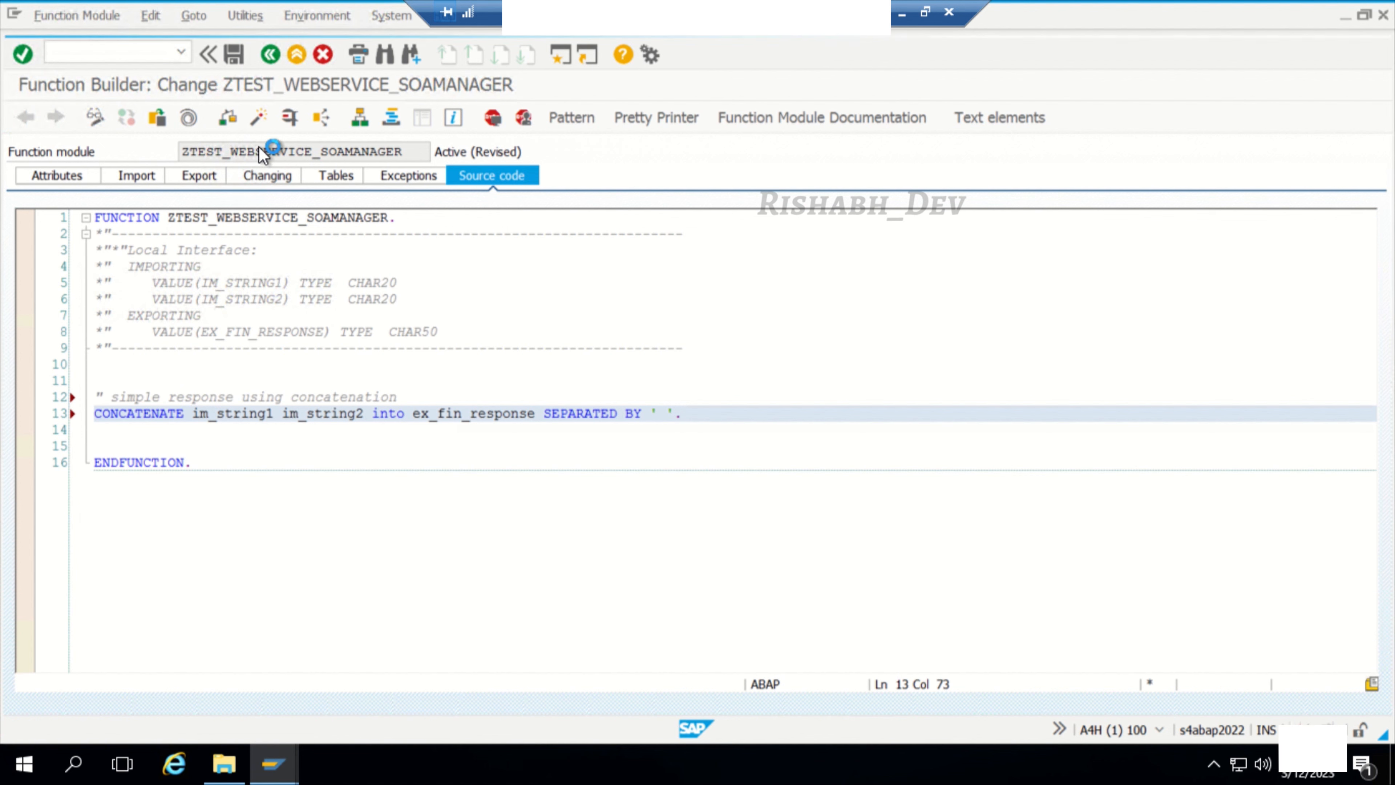
Step: Test the function module with IM_STRING1 "New" and IM_STRING2 "York", and return to the source code
{"action": "left_click", "coordinate": [290, 117]}
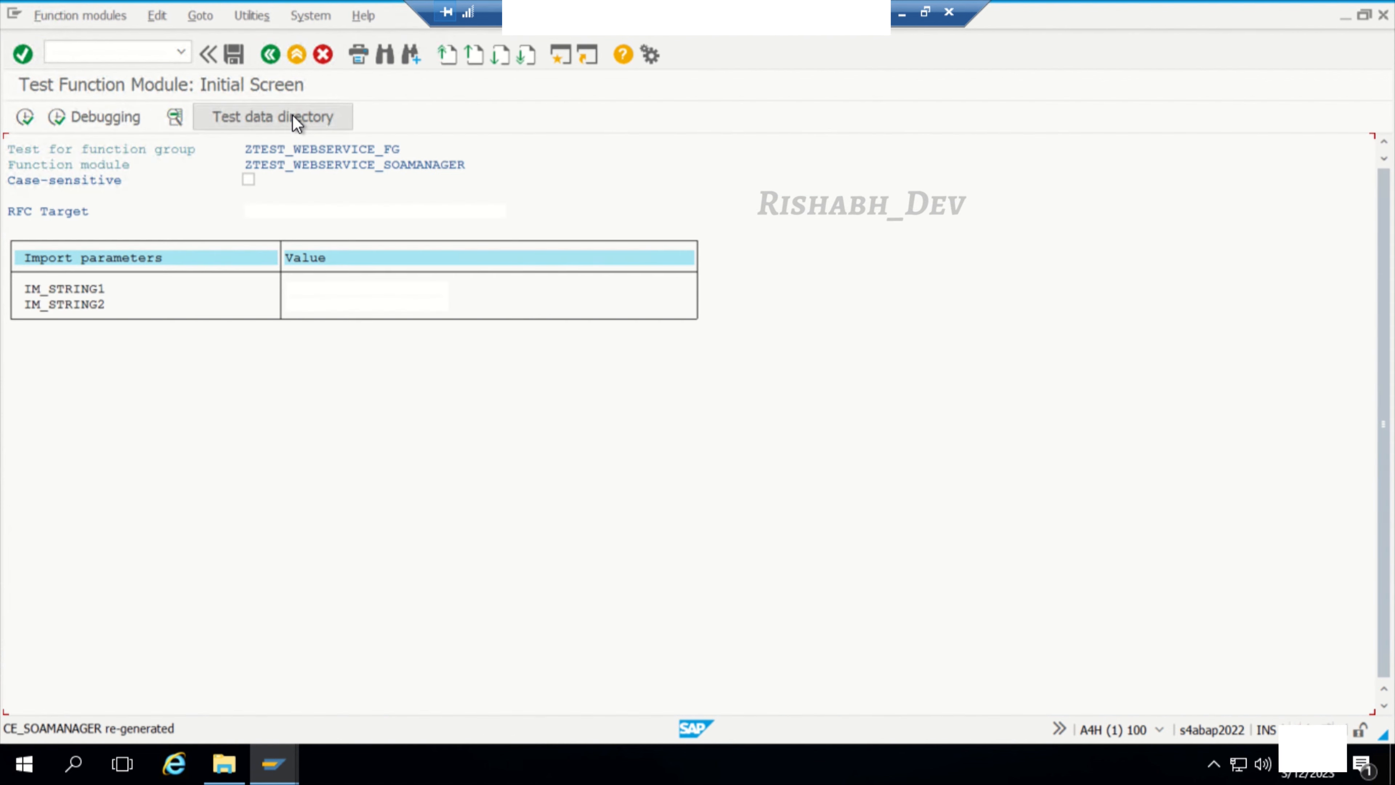
{"action": "left_click", "coordinate": [313, 289]}
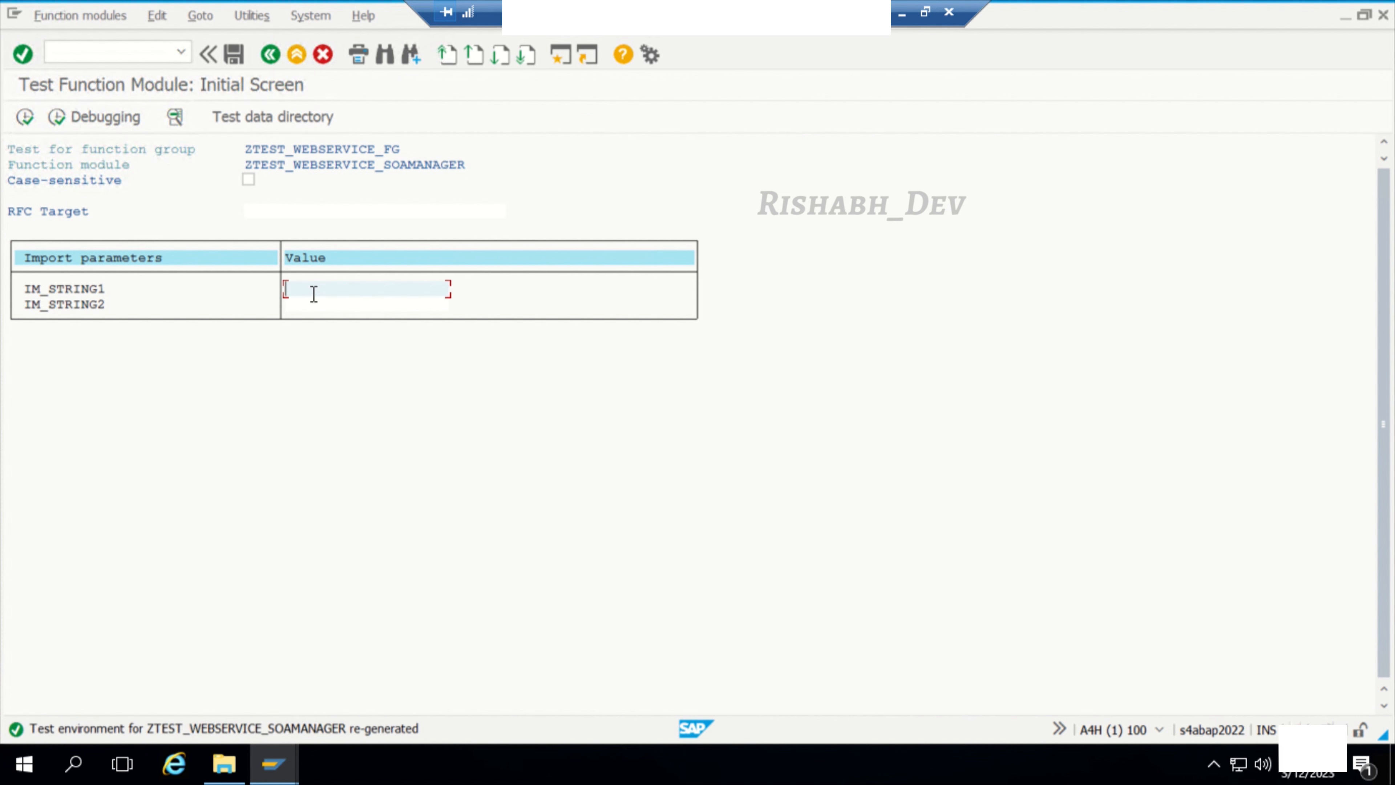
{"action": "type", "text": "New Y"}
{"action": "key", "text": "BackSpace"}
{"action": "key", "text": "Tab"}
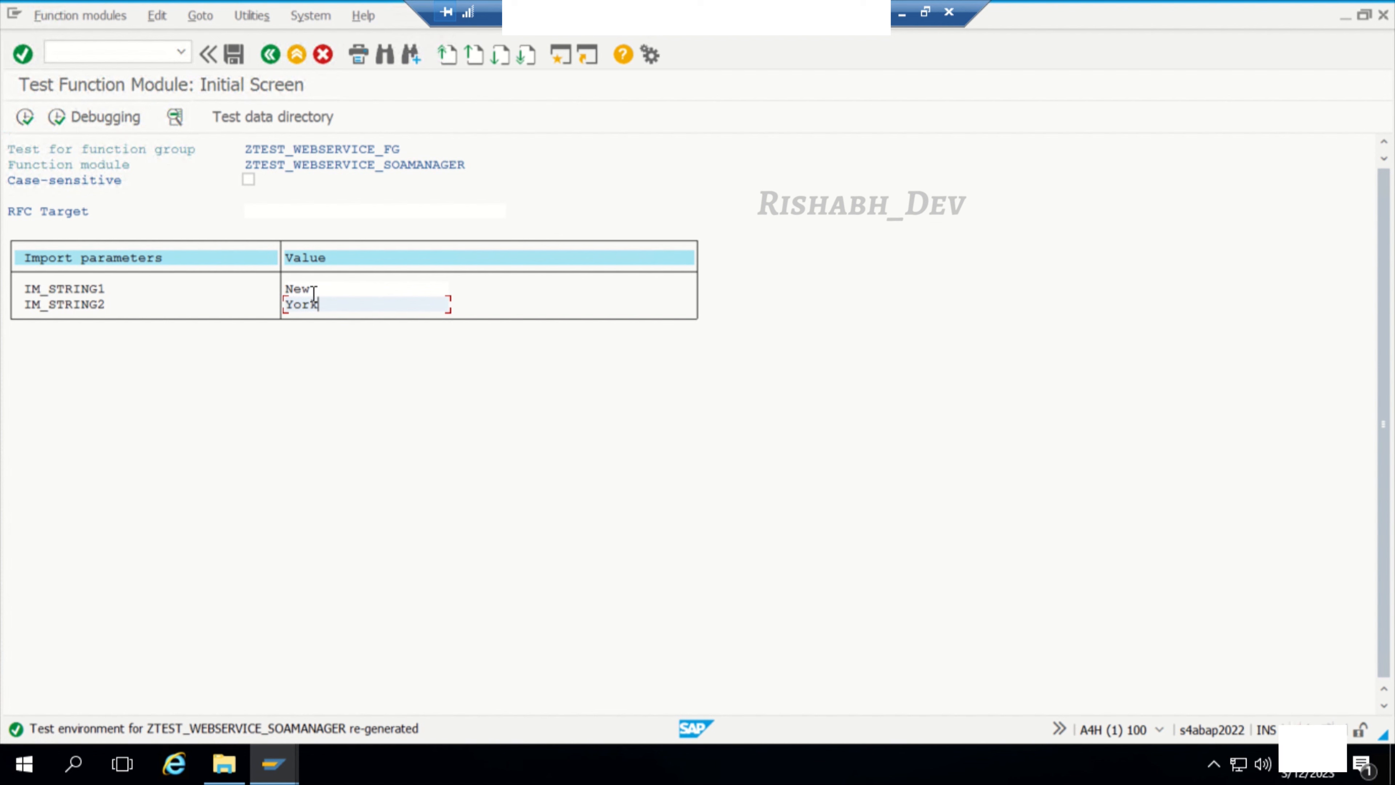
{"action": "left_click", "coordinate": [25, 117]}
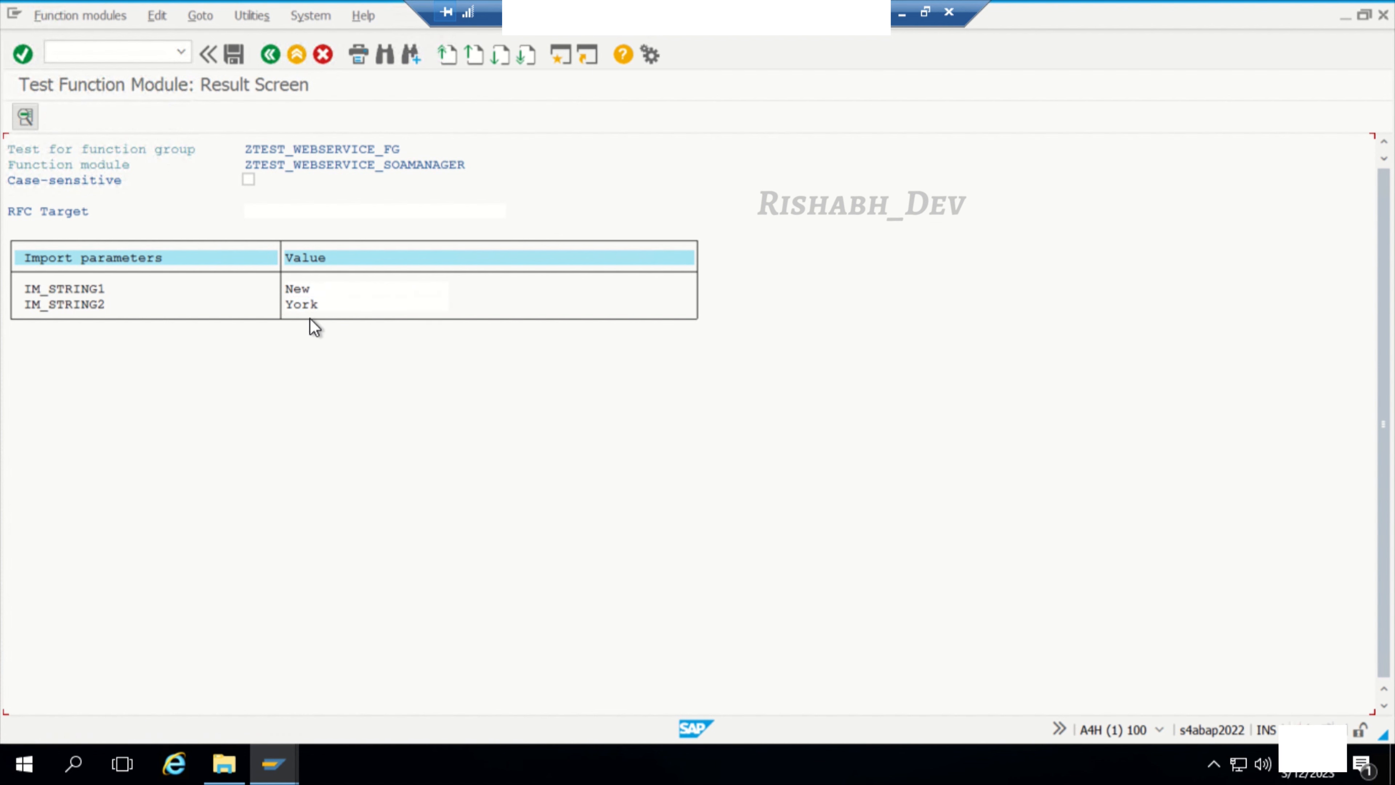
{"action": "left_click", "coordinate": [270, 55]}
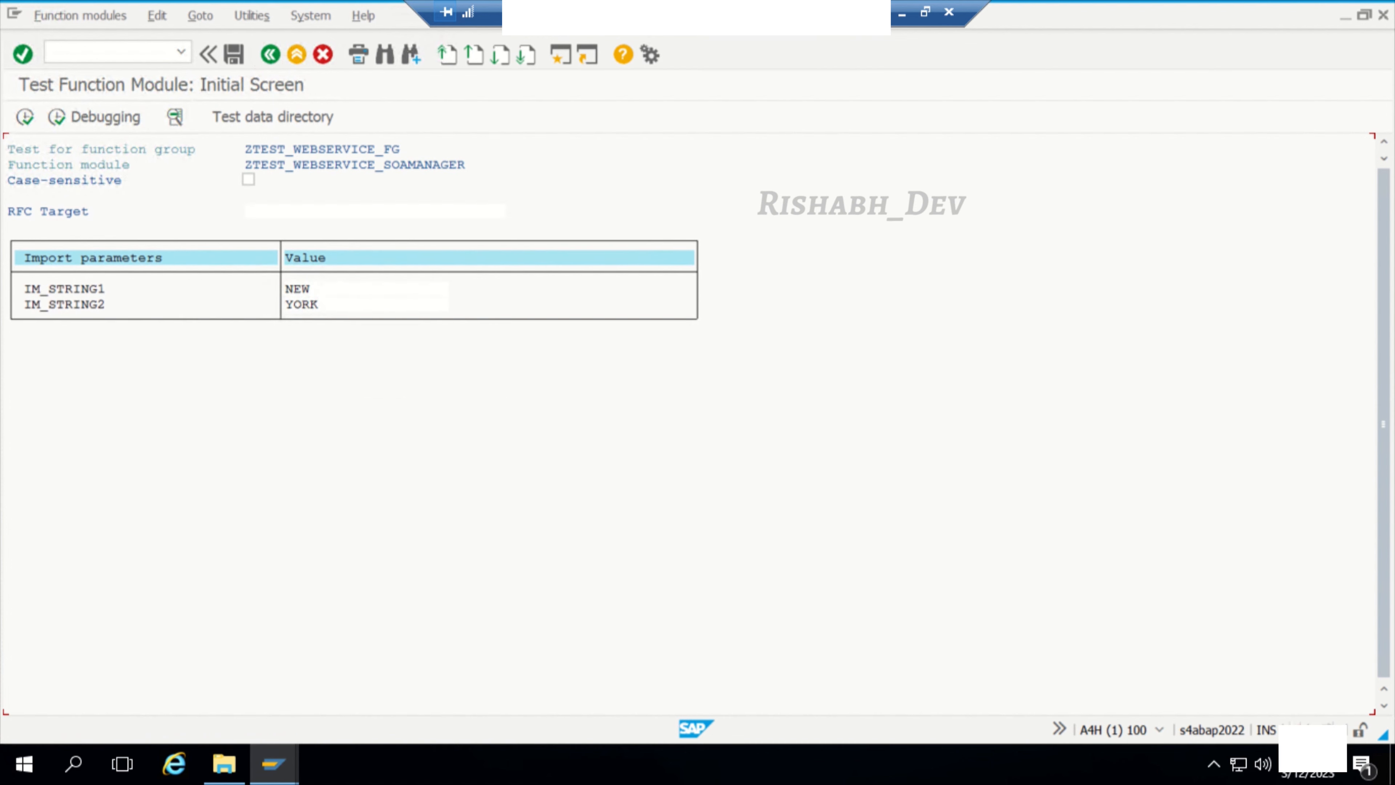
{"action": "left_click", "coordinate": [102, 51]}
{"action": "left_click", "coordinate": [297, 54]}
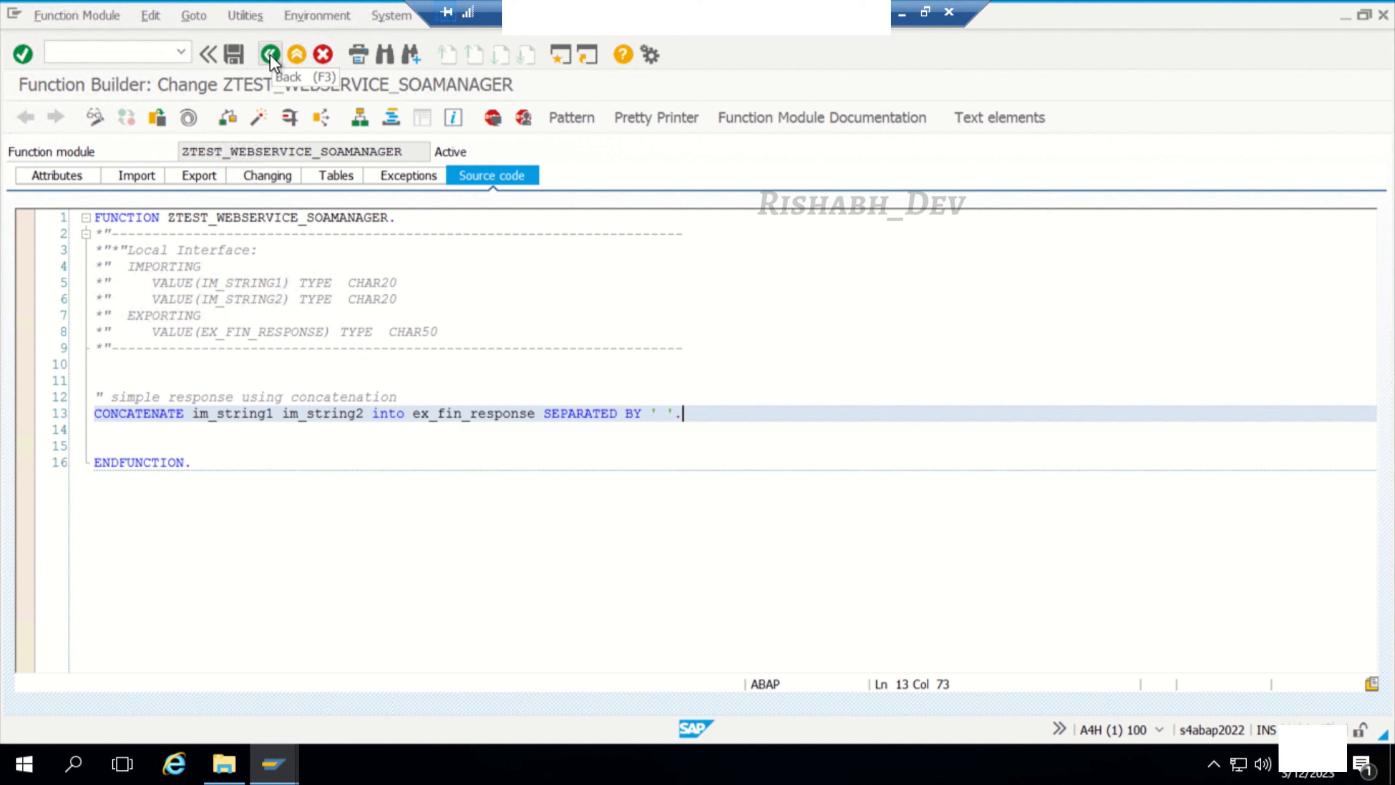
Step: Start creating a web service from this function module and name the service definition ZTEST_SERV_ECC
{"action": "left_click", "coordinate": [245, 22]}
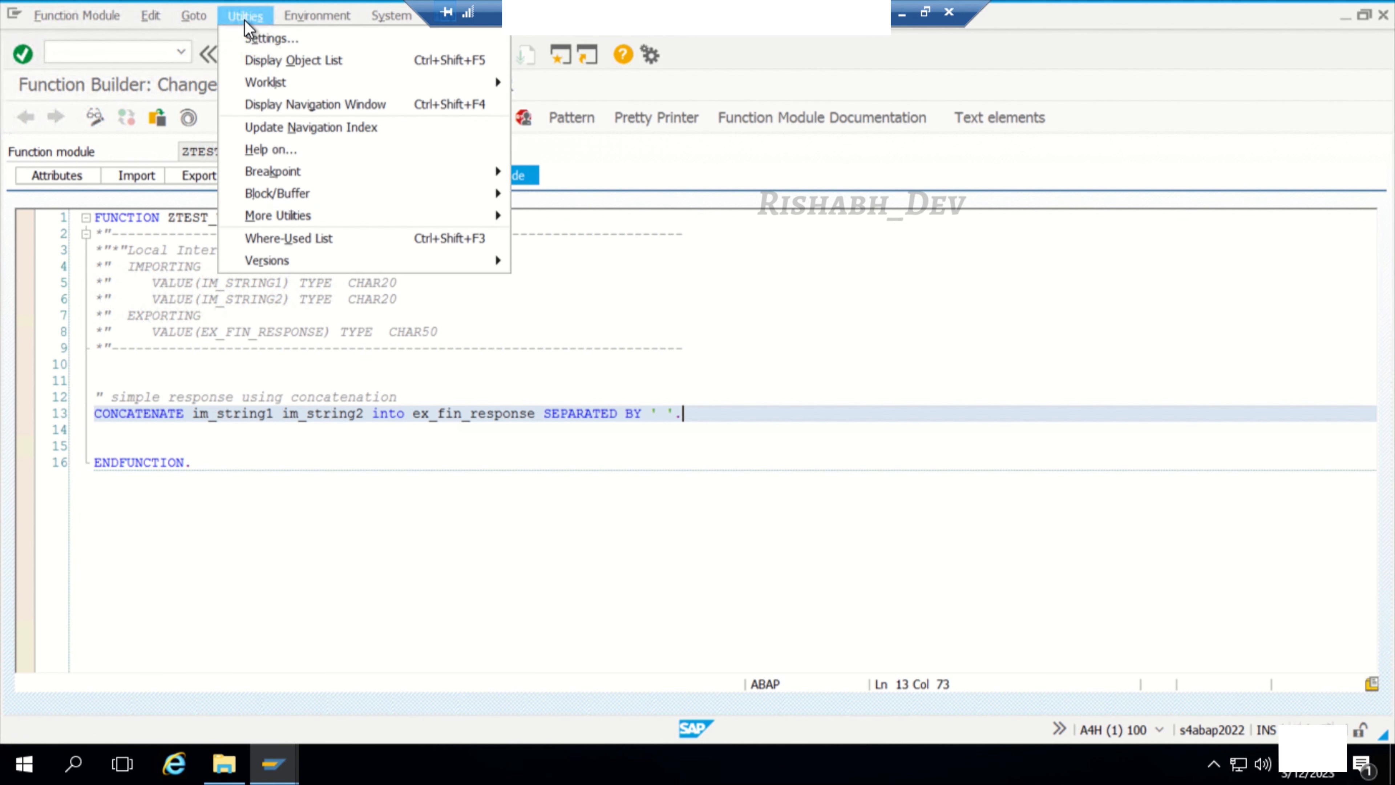
{"action": "mouse_move", "coordinate": [336, 217]}
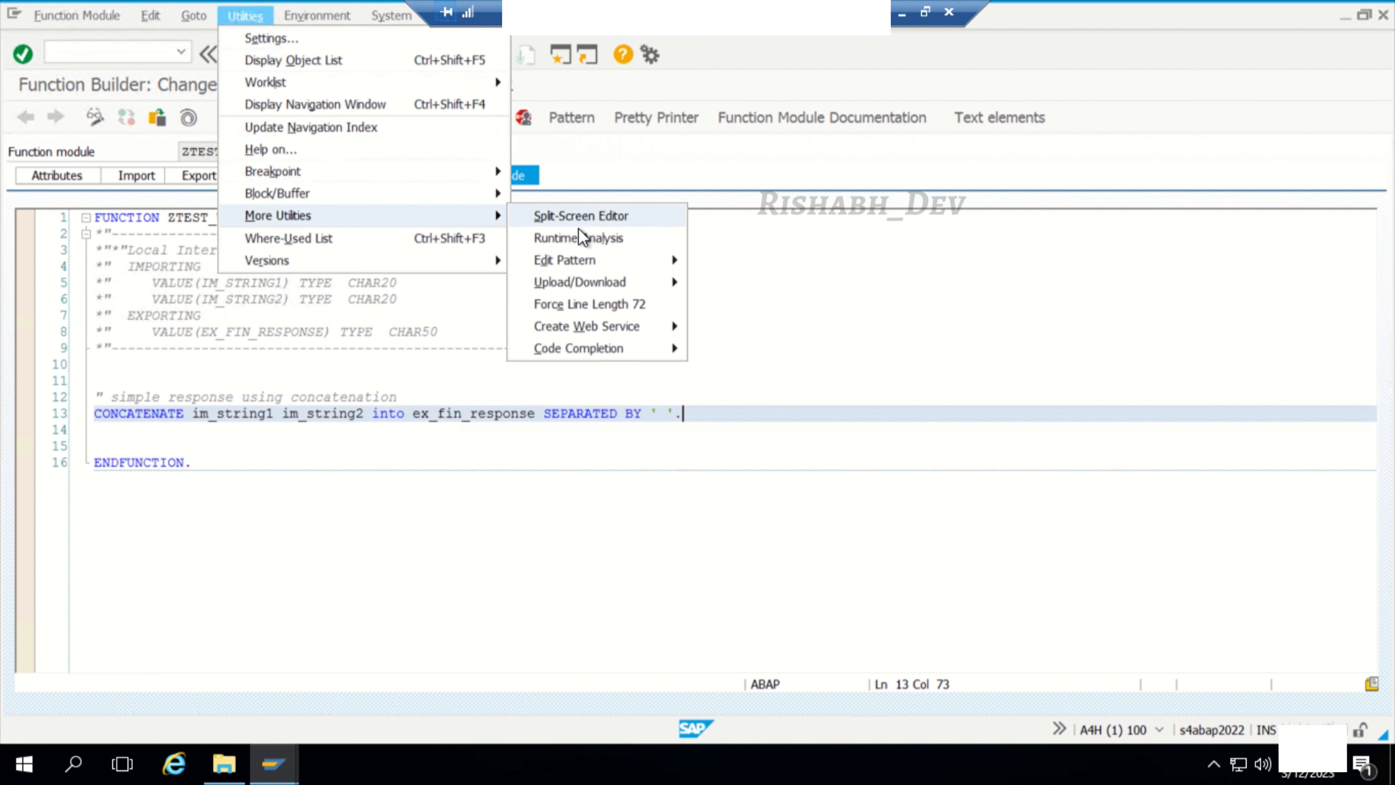
{"action": "mouse_move", "coordinate": [631, 324]}
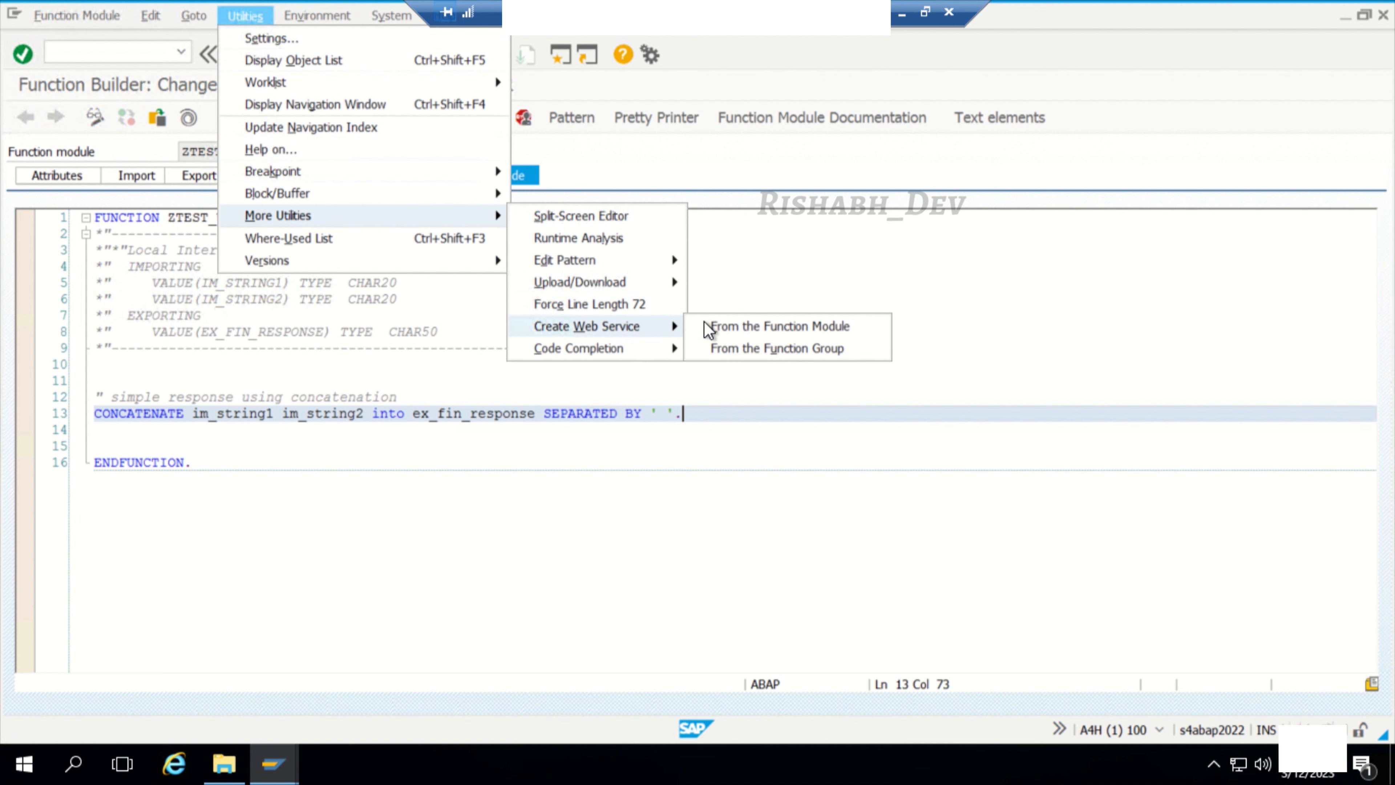
{"action": "left_click", "coordinate": [746, 328]}
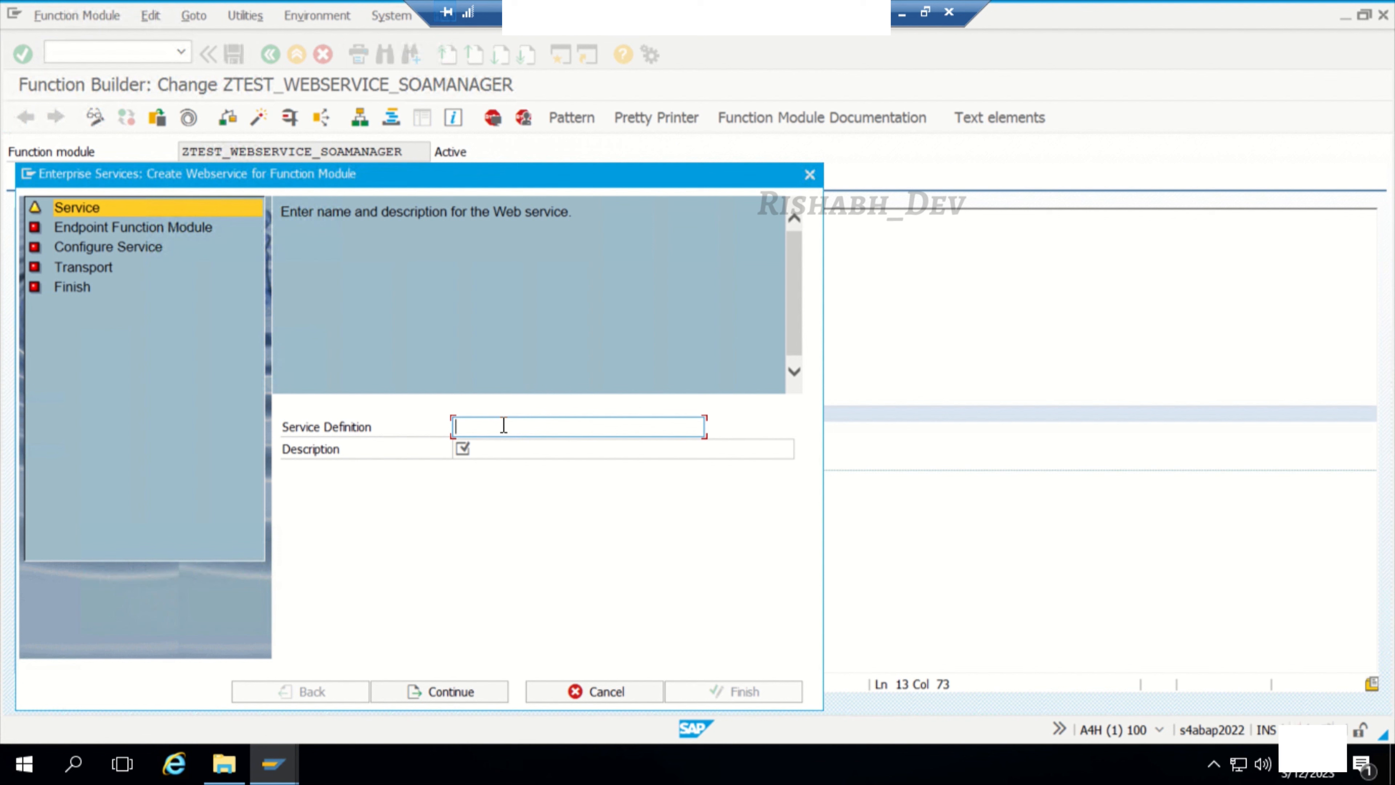
{"action": "type", "text": "ZTEST_SERV"}
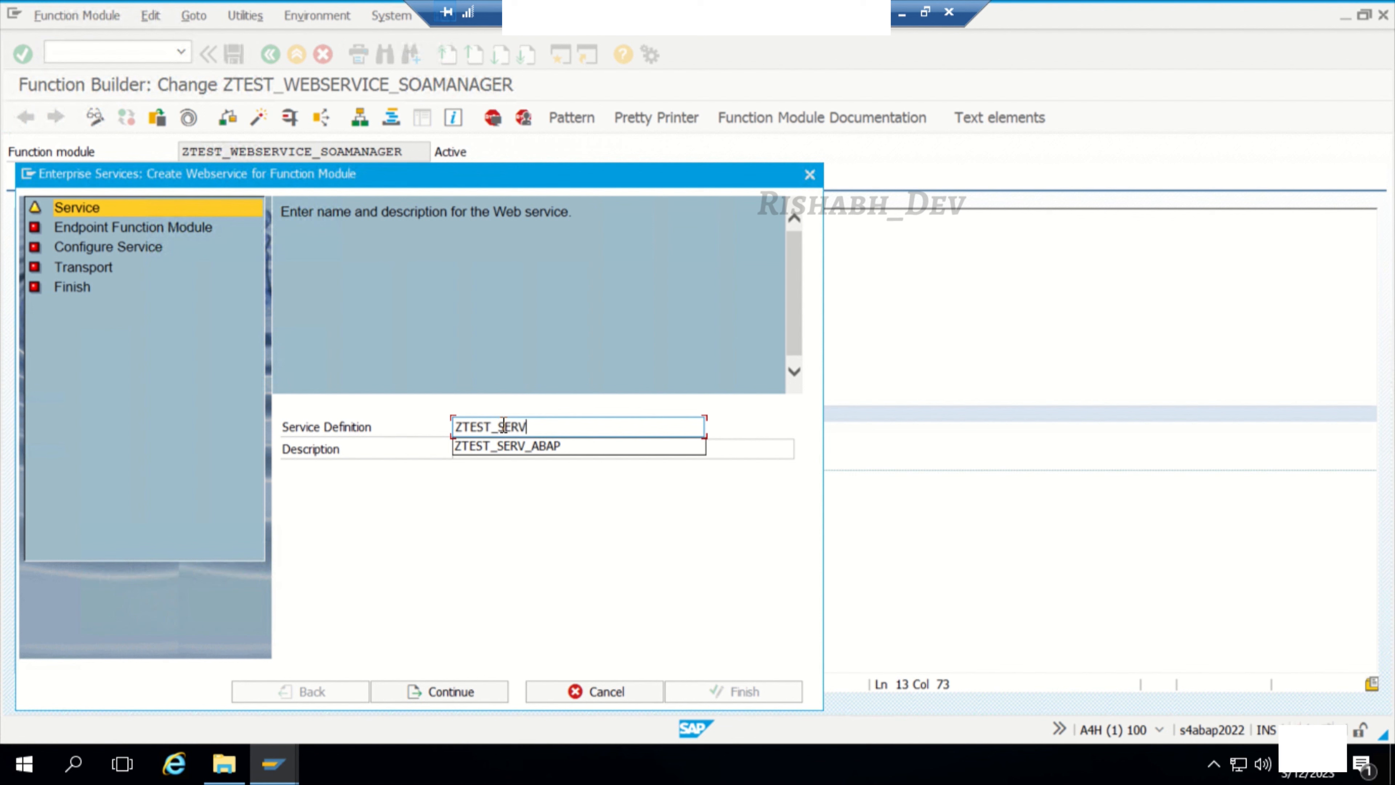
{"action": "type", "text": "_ECC"}
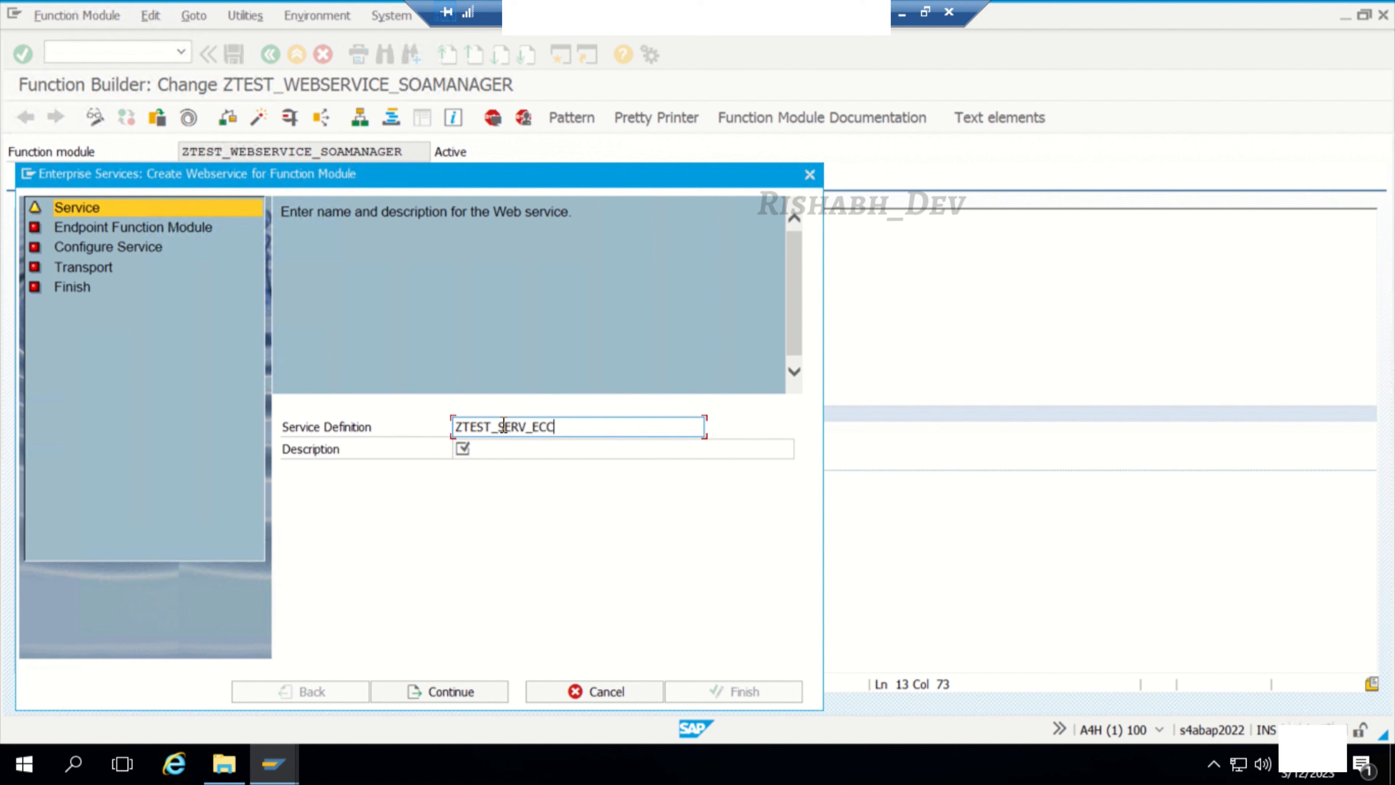
Step: Describe the service definition as "Webservice from ECC ABAP" and proceed to the endpoint function module
{"action": "left_click", "coordinate": [522, 450]}
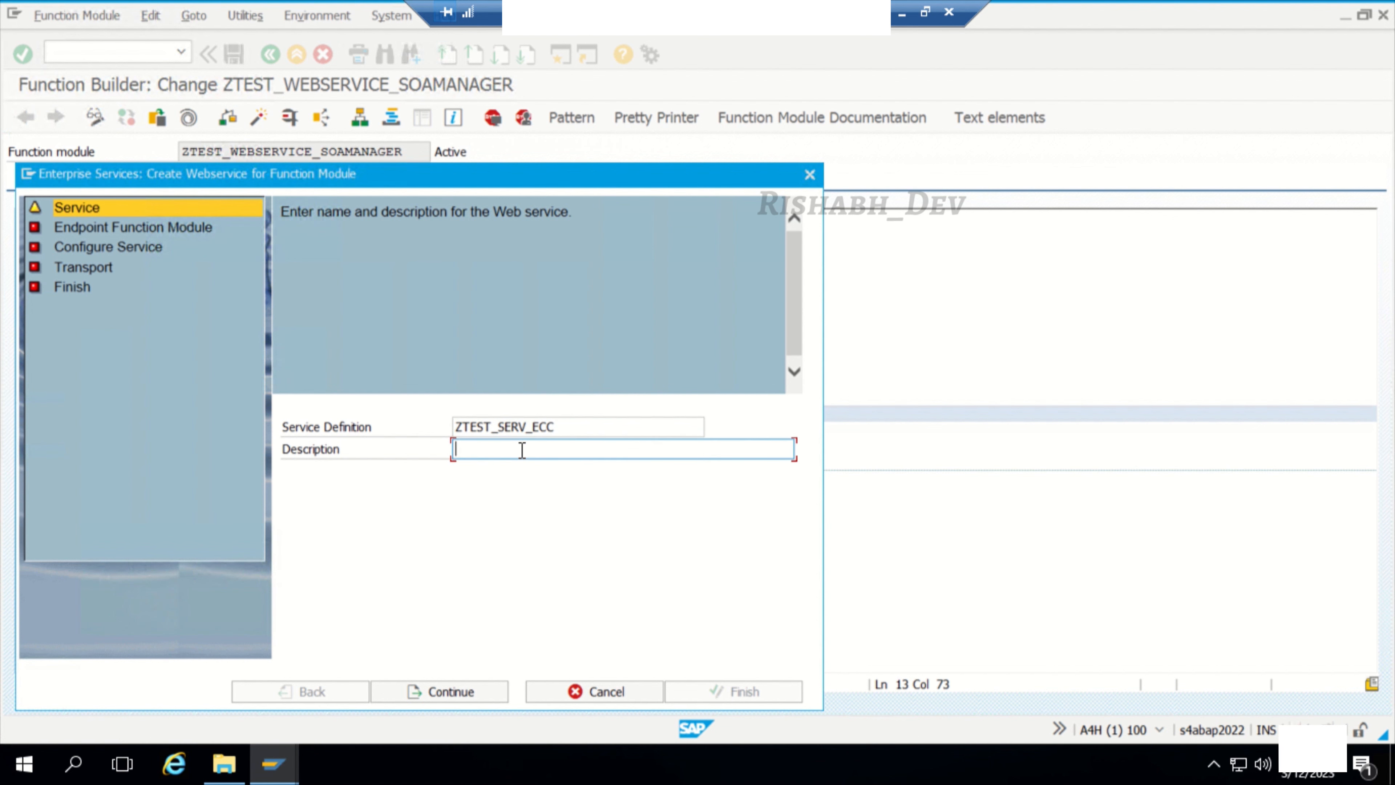
{"action": "type", "text": "Webservice from ECC ABAP"}
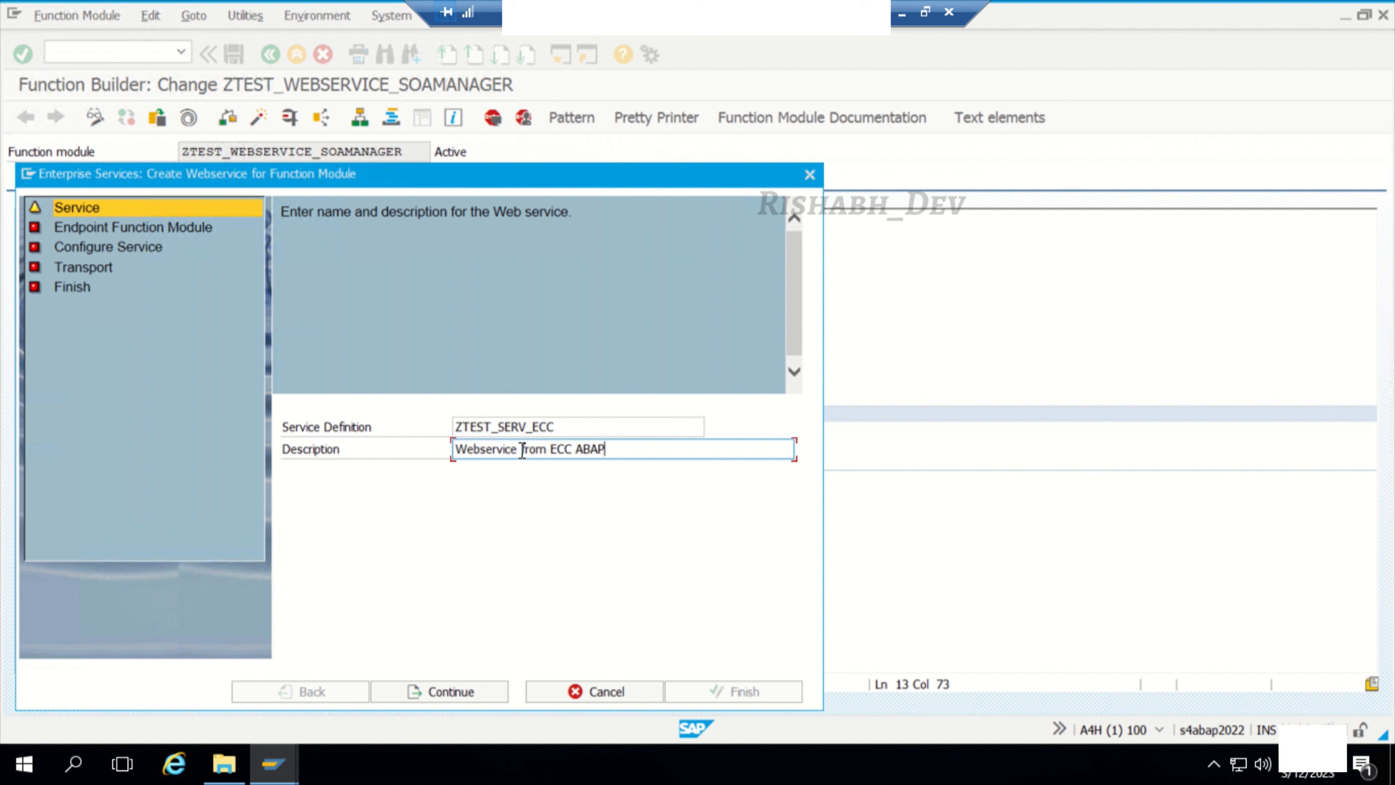
{"action": "left_click_drag", "start_coordinate": [569, 424], "coordinate": [413, 424]}
{"action": "left_click", "coordinate": [445, 694]}
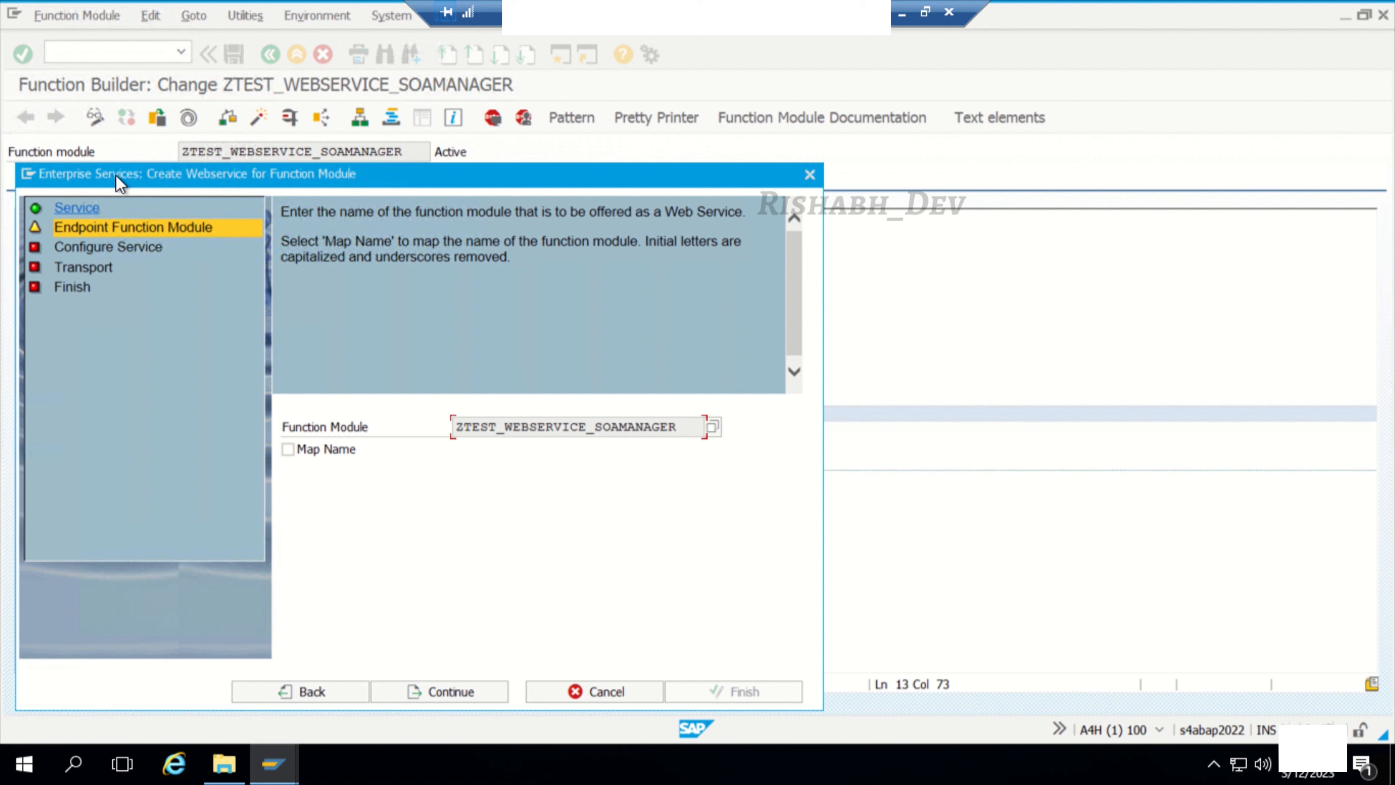
Step: Accept the endpoint function module and set the security profile to Authentication with User and Password, No Transport Guarantee
{"action": "left_click", "coordinate": [459, 693]}
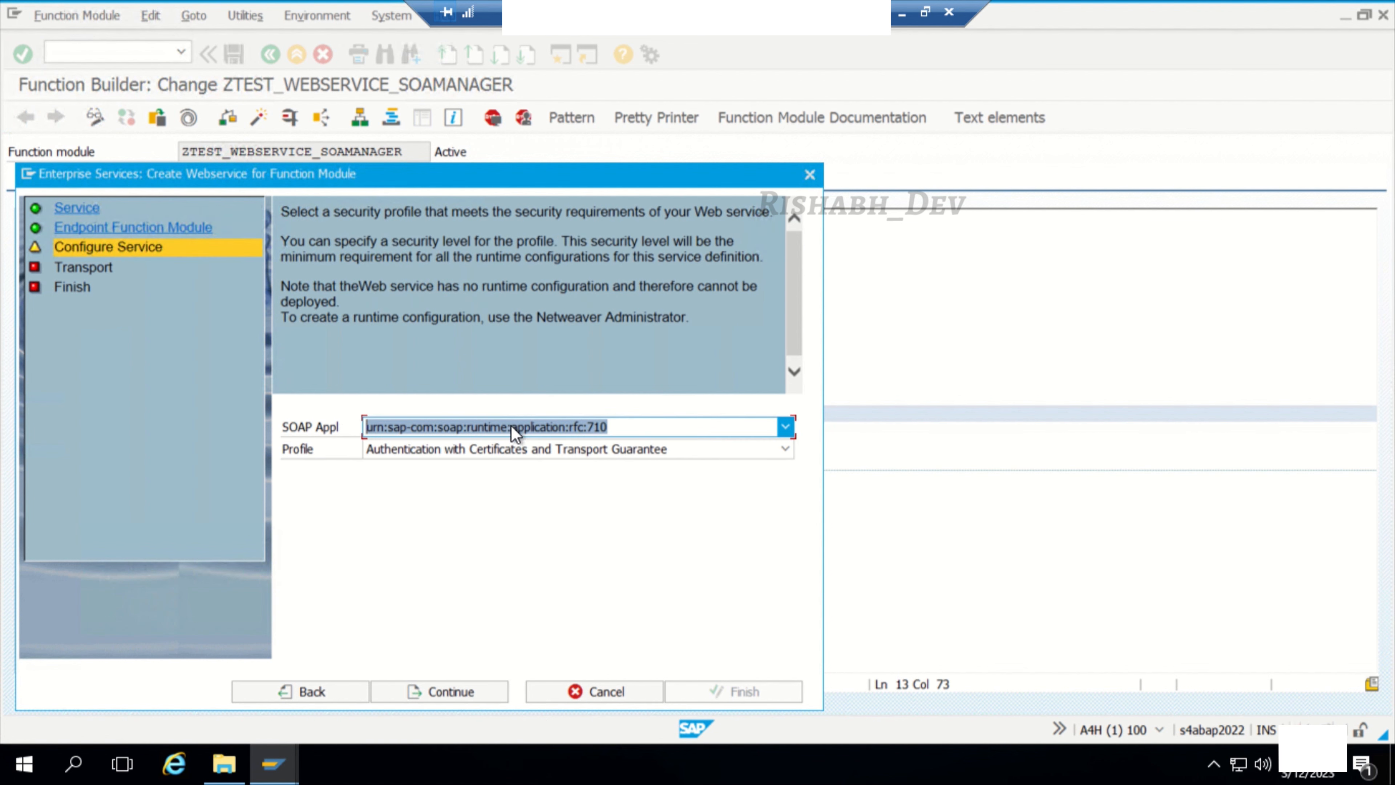
{"action": "left_click", "coordinate": [593, 448]}
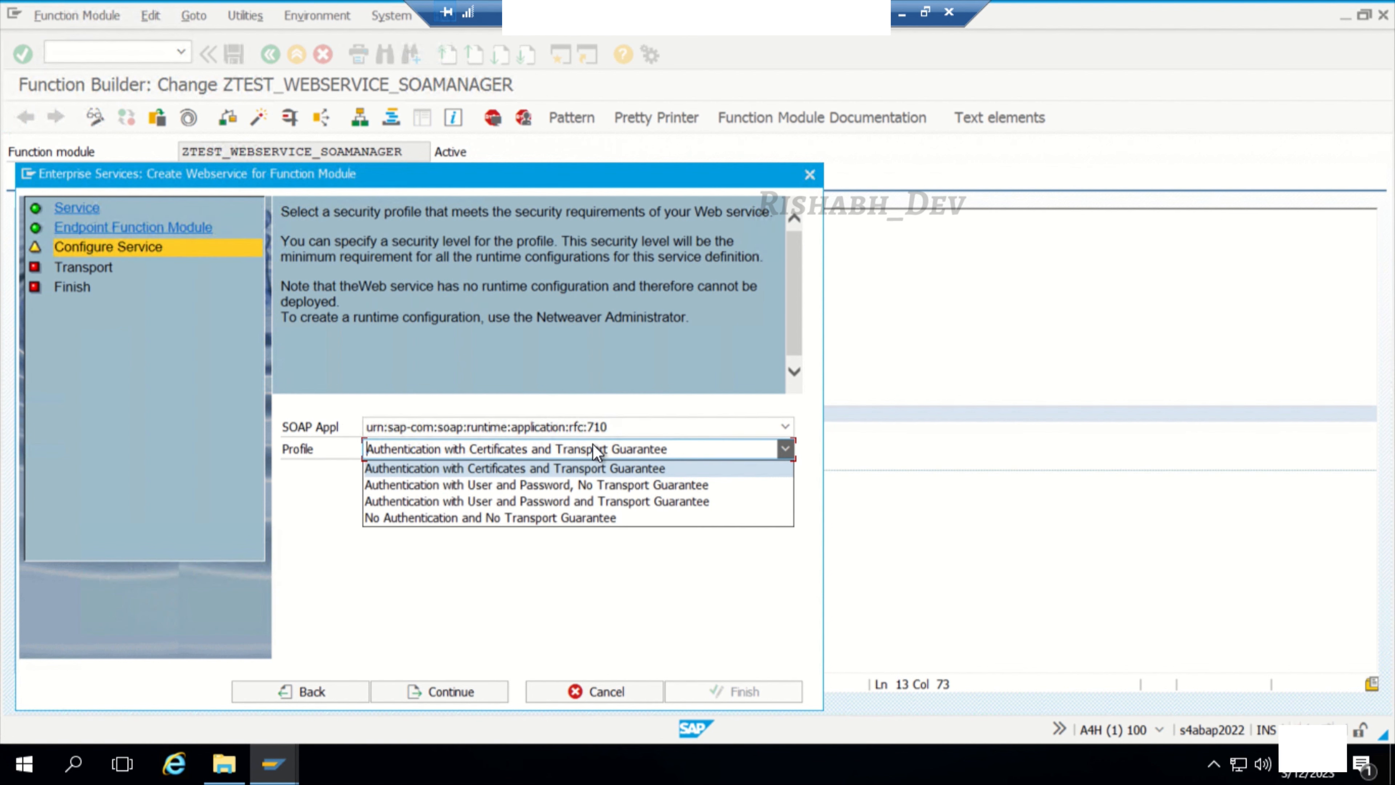
{"action": "left_click", "coordinate": [545, 485]}
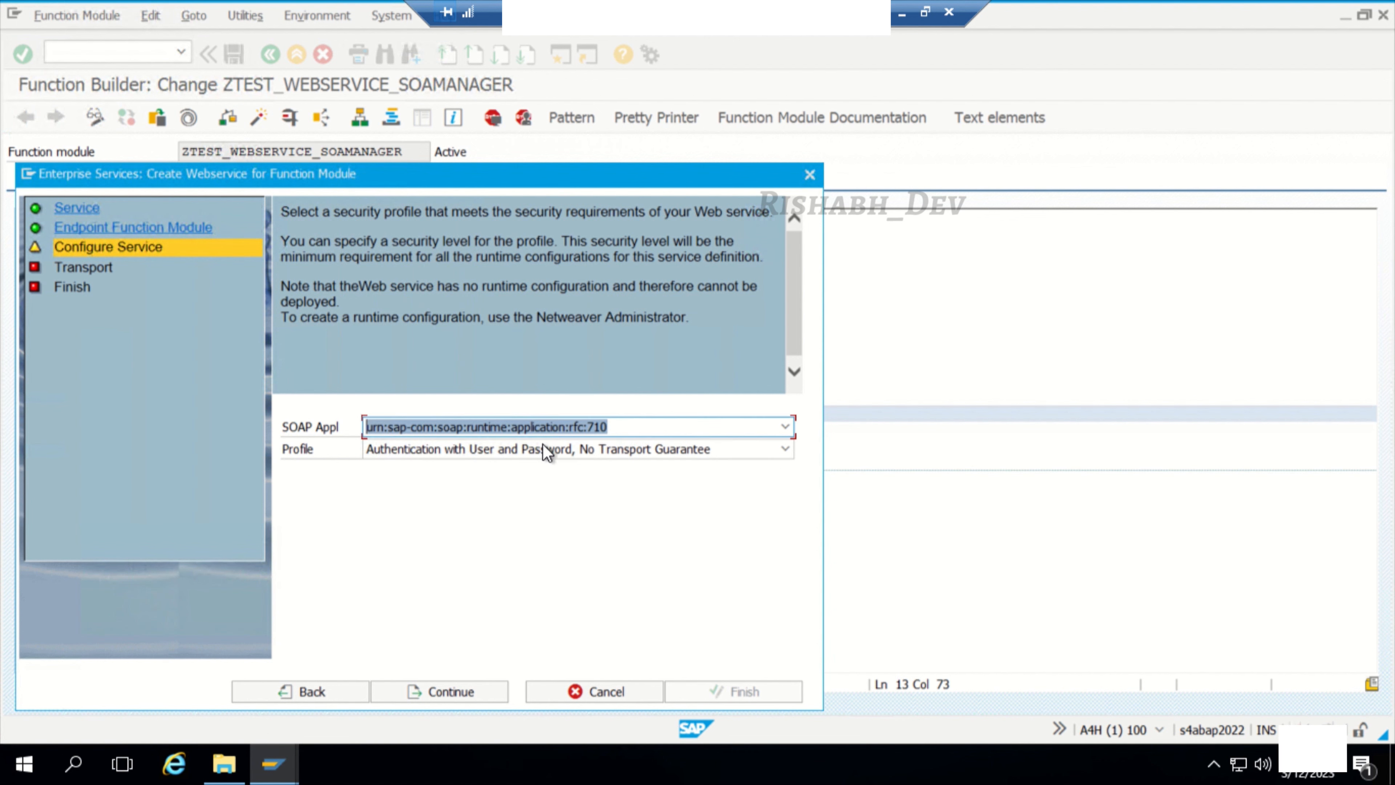
{"action": "left_click", "coordinate": [544, 431]}
{"action": "left_click", "coordinate": [544, 430]}
{"action": "left_click", "coordinate": [551, 448]}
{"action": "left_click", "coordinate": [528, 485]}
{"action": "left_click", "coordinate": [456, 690]}
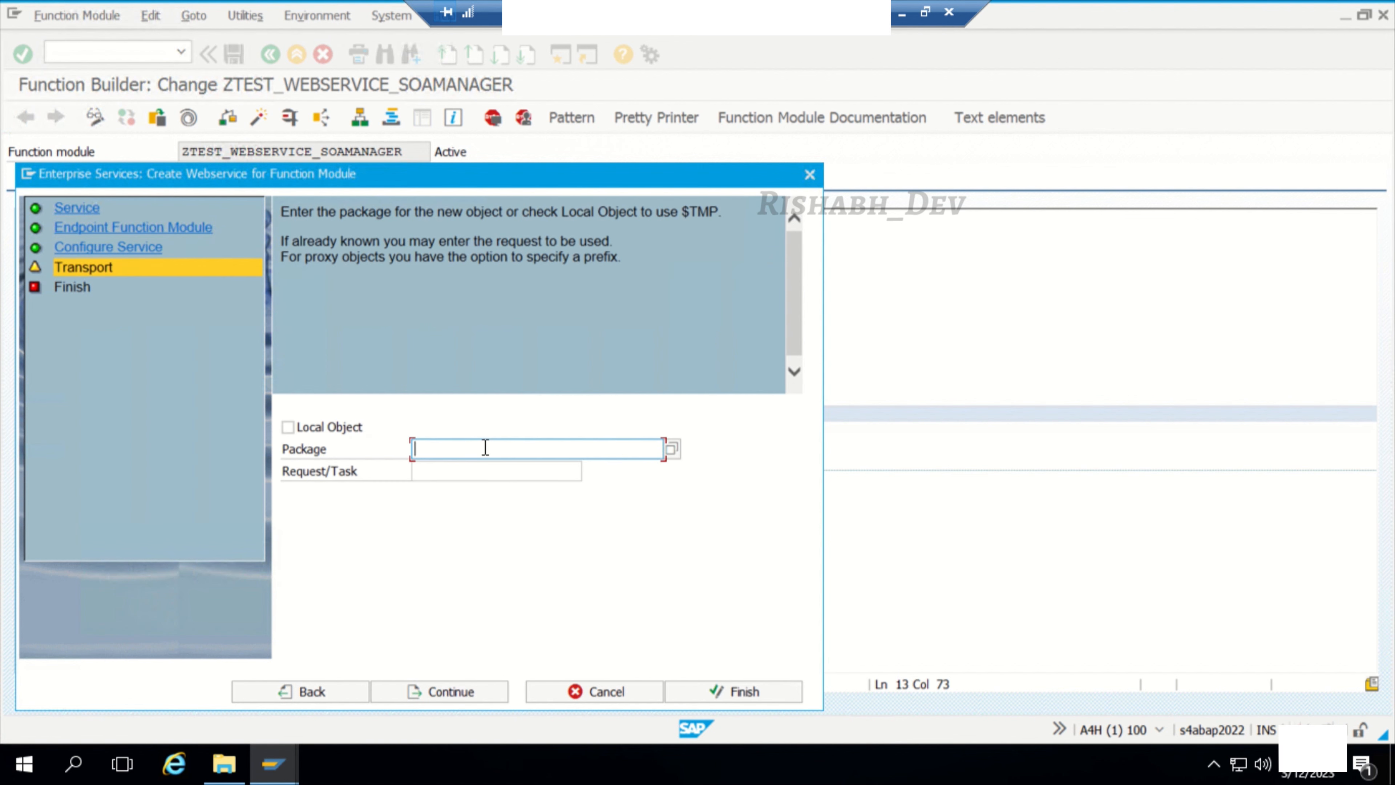
Step: Assign package ZSUNPACK and workbench request A4HK900404 to the web service, and complete its creation
{"action": "type", "text": "Z"}
{"action": "left_click", "coordinate": [480, 468]}
{"action": "left_click", "coordinate": [477, 471]}
{"action": "left_click", "coordinate": [591, 471]}
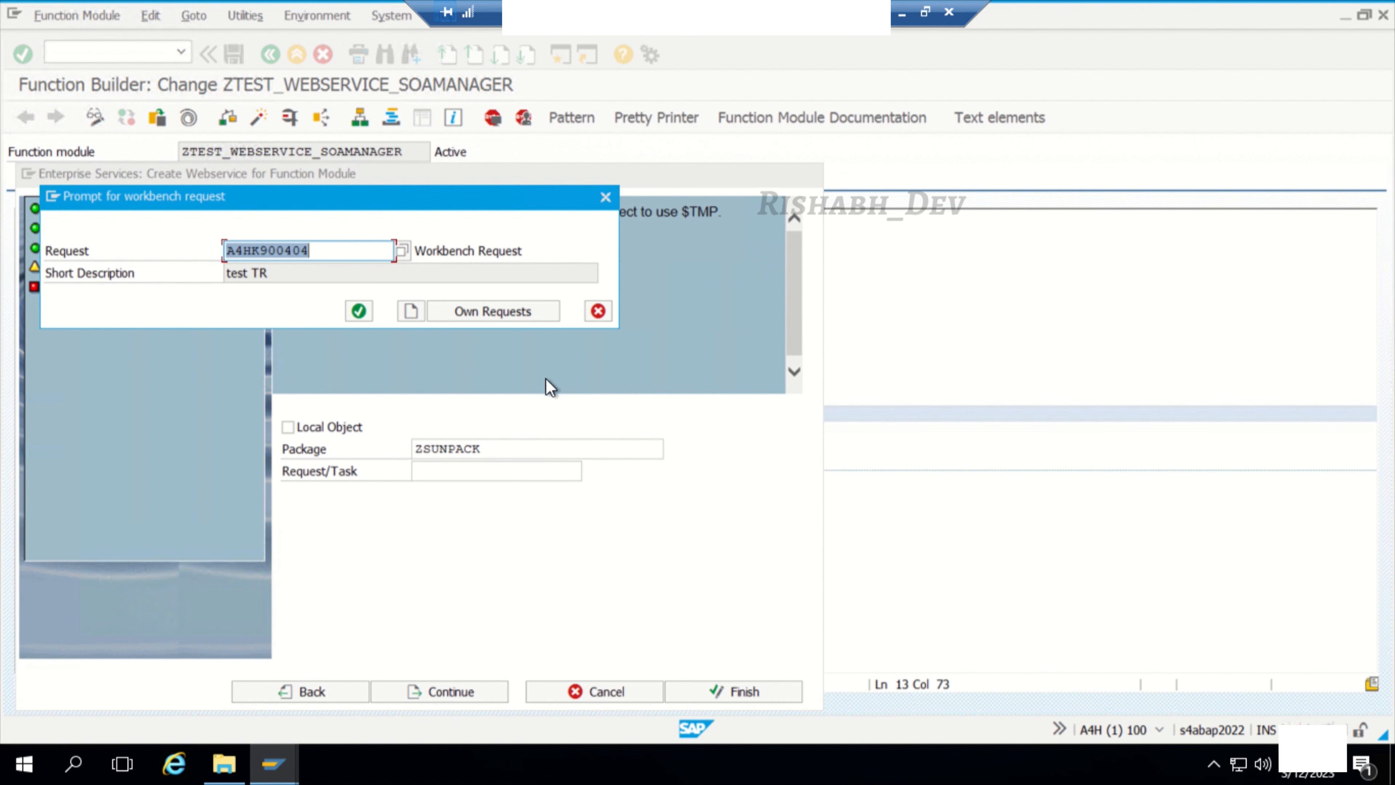
{"action": "left_click", "coordinate": [358, 311]}
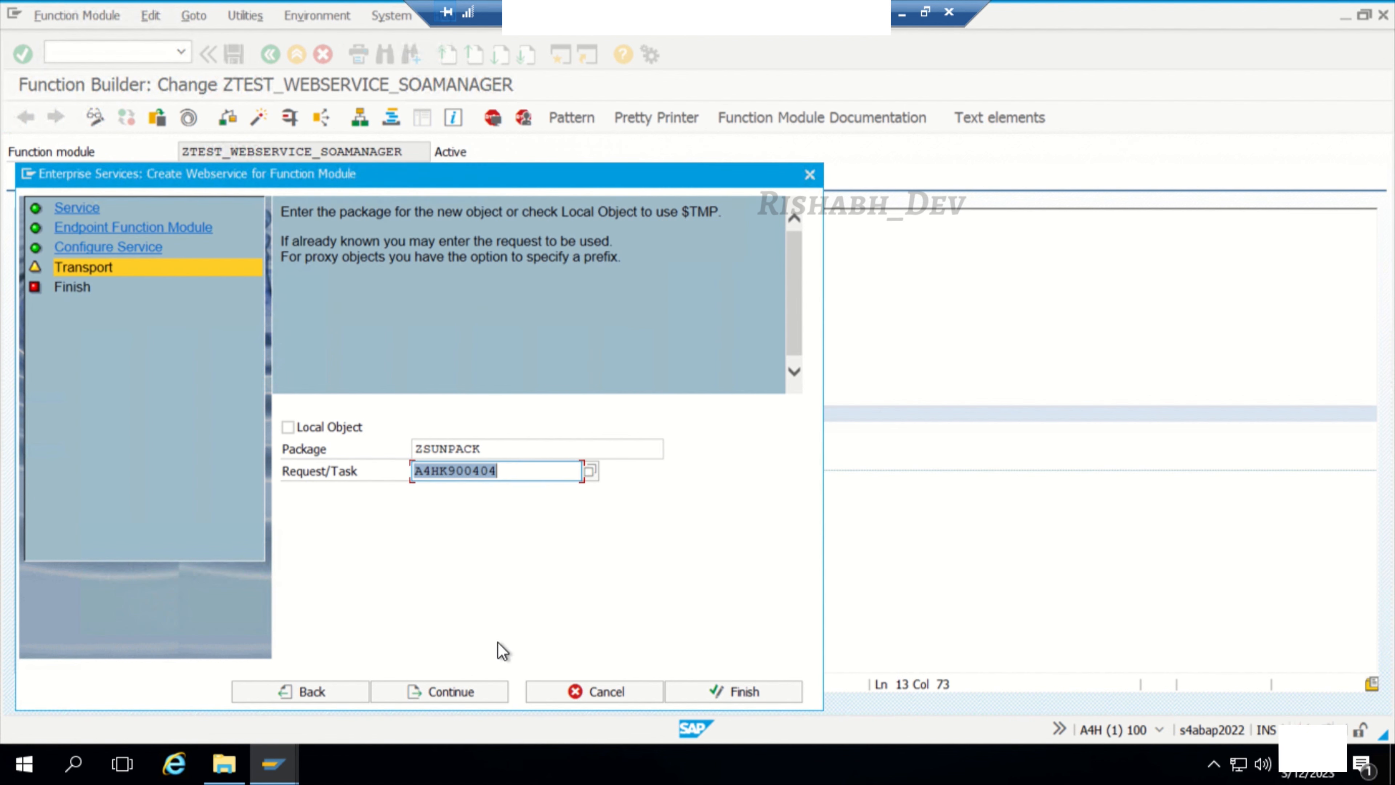
{"action": "left_click", "coordinate": [466, 694]}
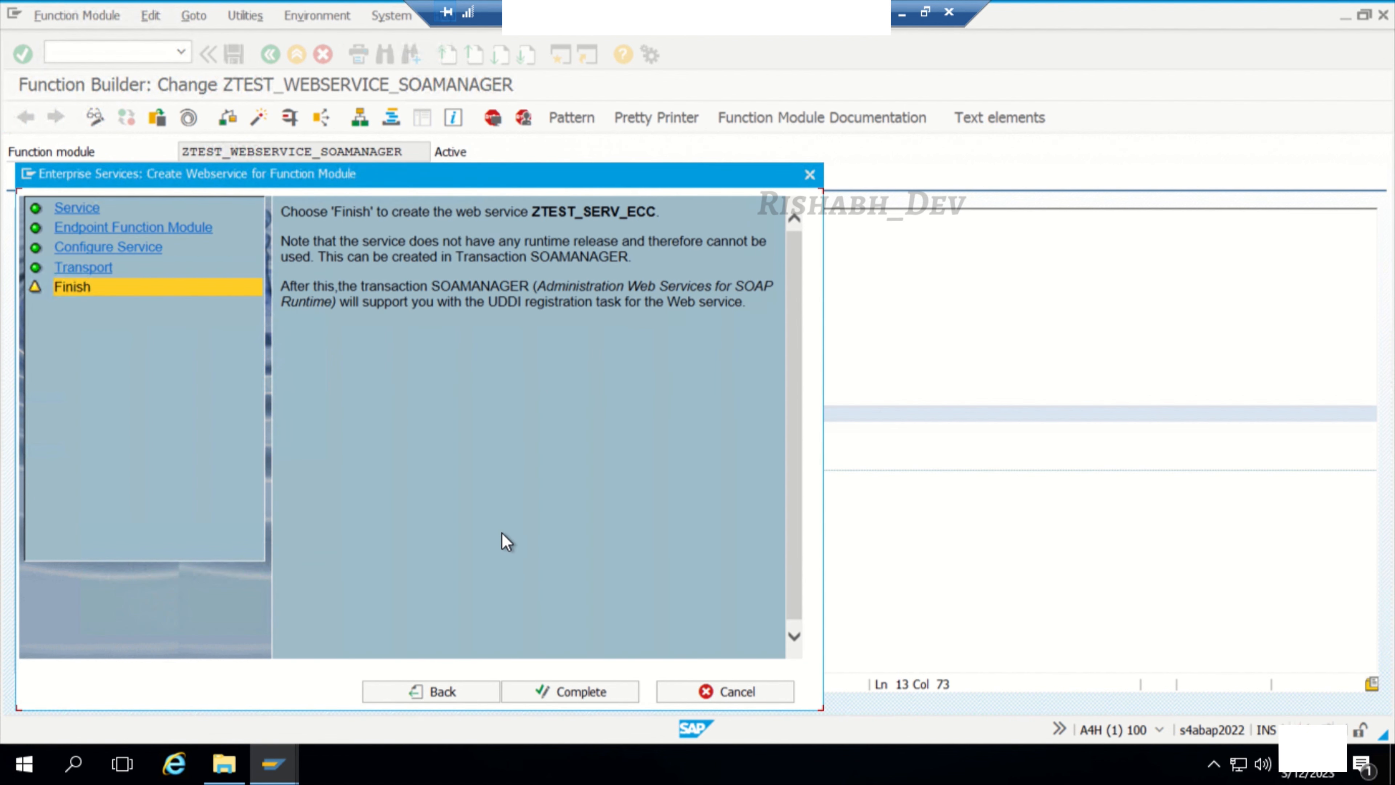
{"action": "left_click", "coordinate": [556, 693]}
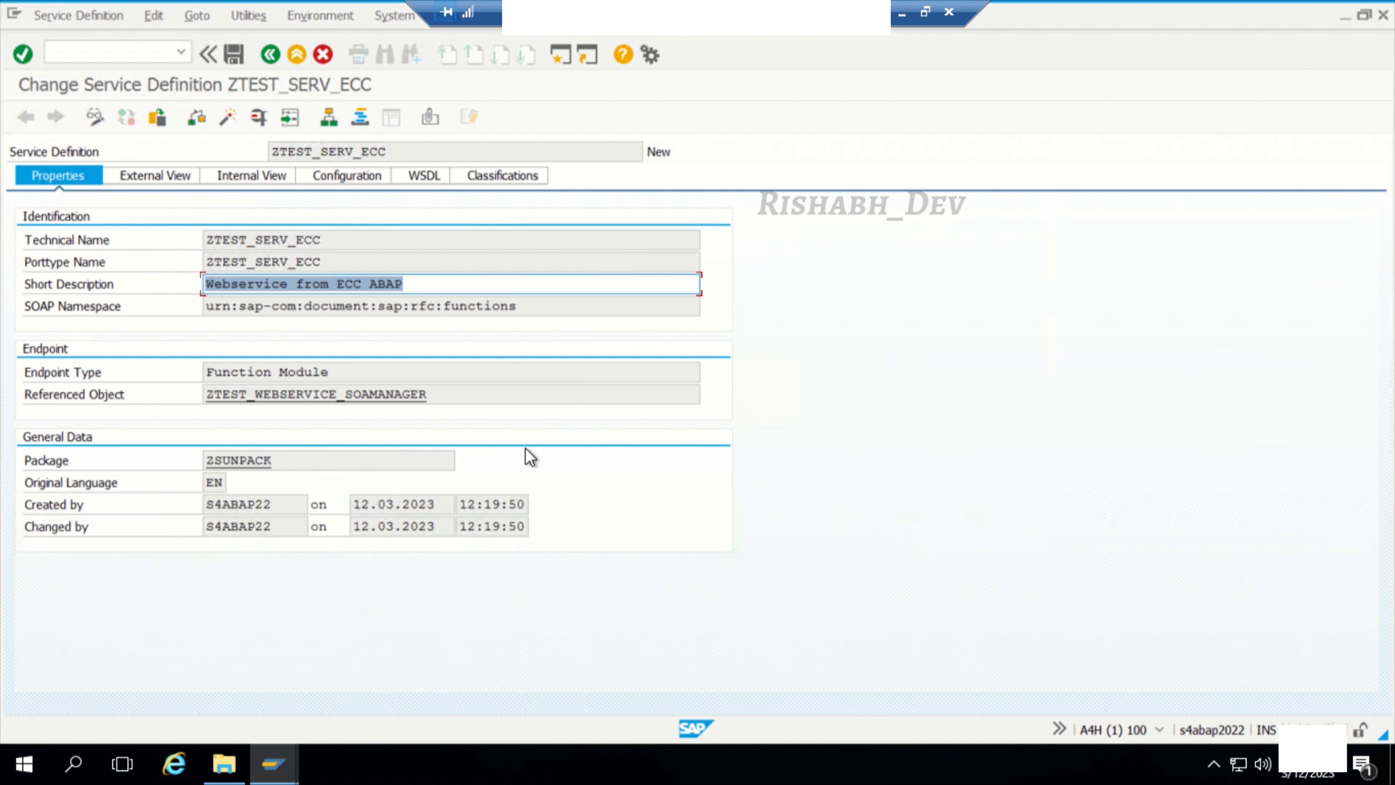
Step: Save, check and activate the service definition ZTEST_SERV_ECC
{"action": "left_click", "coordinate": [233, 54]}
{"action": "left_click", "coordinate": [196, 117]}
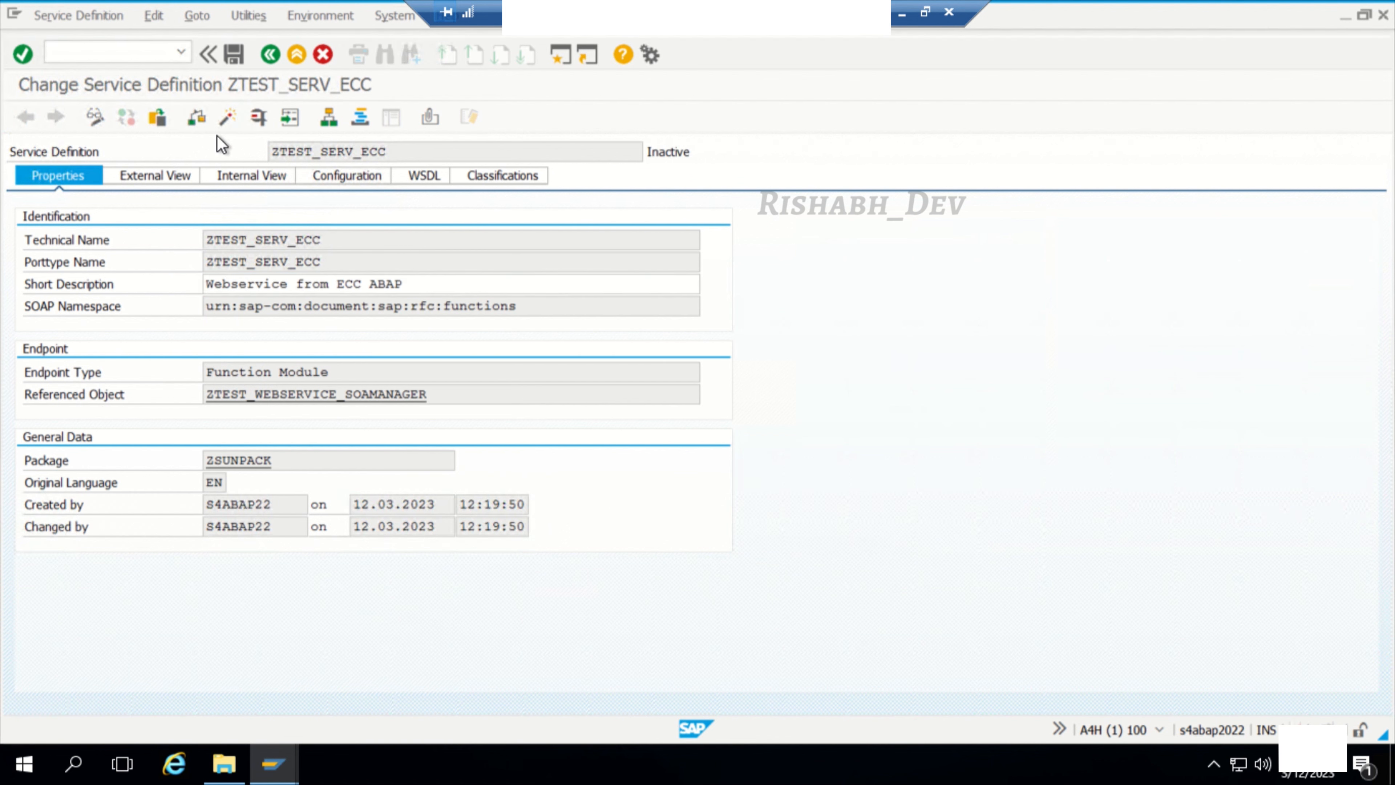
{"action": "left_click", "coordinate": [235, 117]}
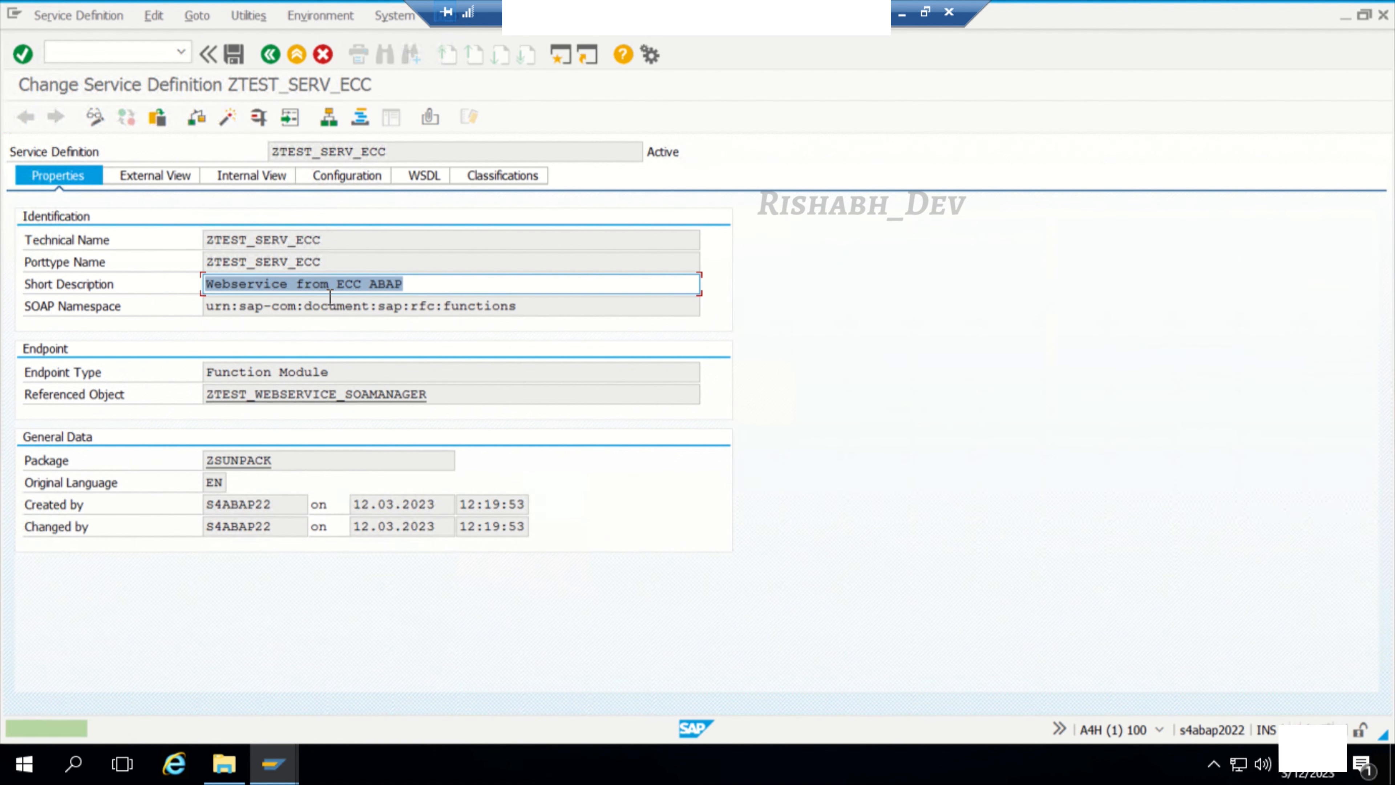
Step: Test the service definition with a generated request template, setting IM_STRING1 to New and IM_STRING2 to York
{"action": "left_click", "coordinate": [256, 125]}
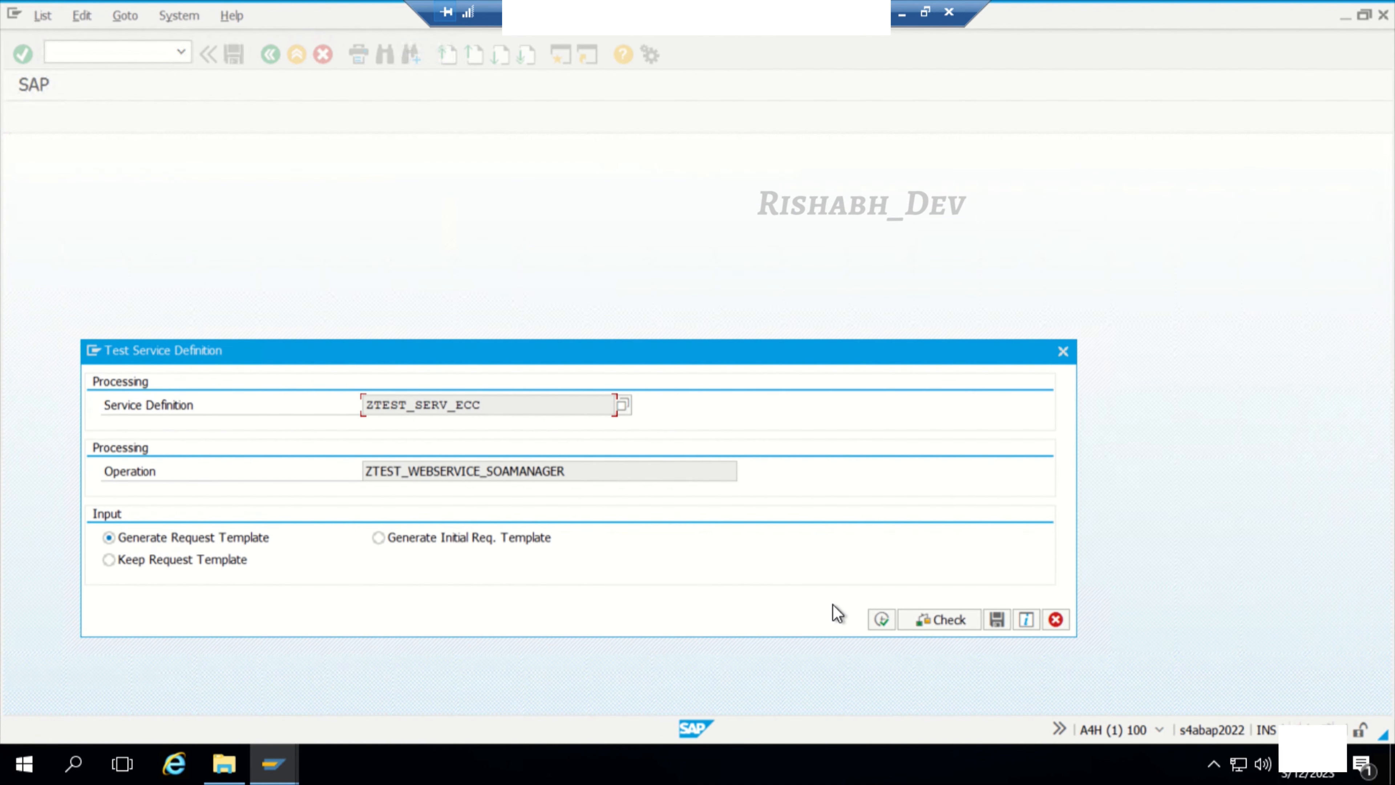
{"action": "left_click", "coordinate": [881, 619]}
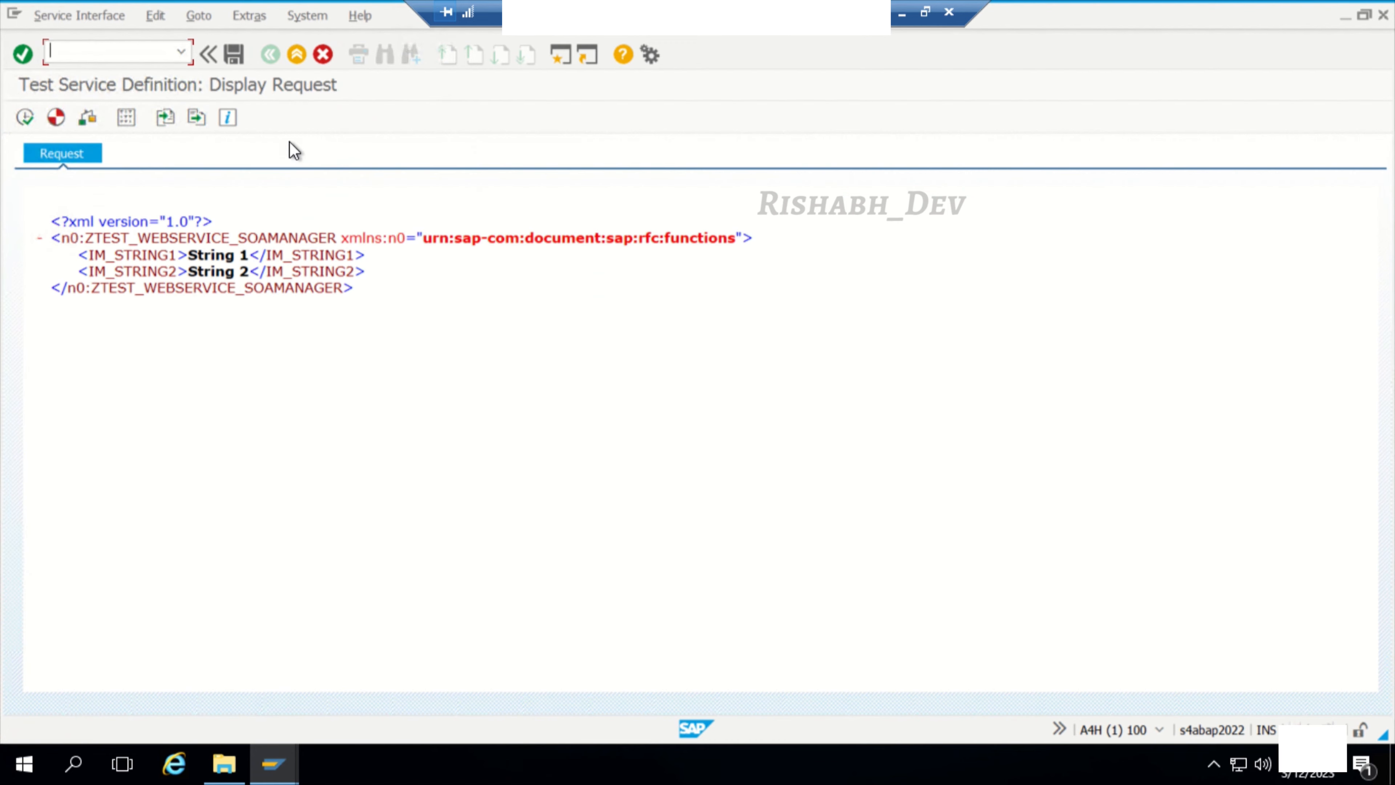
{"action": "left_click", "coordinate": [132, 121]}
{"action": "left_click_drag", "start_coordinate": [272, 210], "coordinate": [211, 209]}
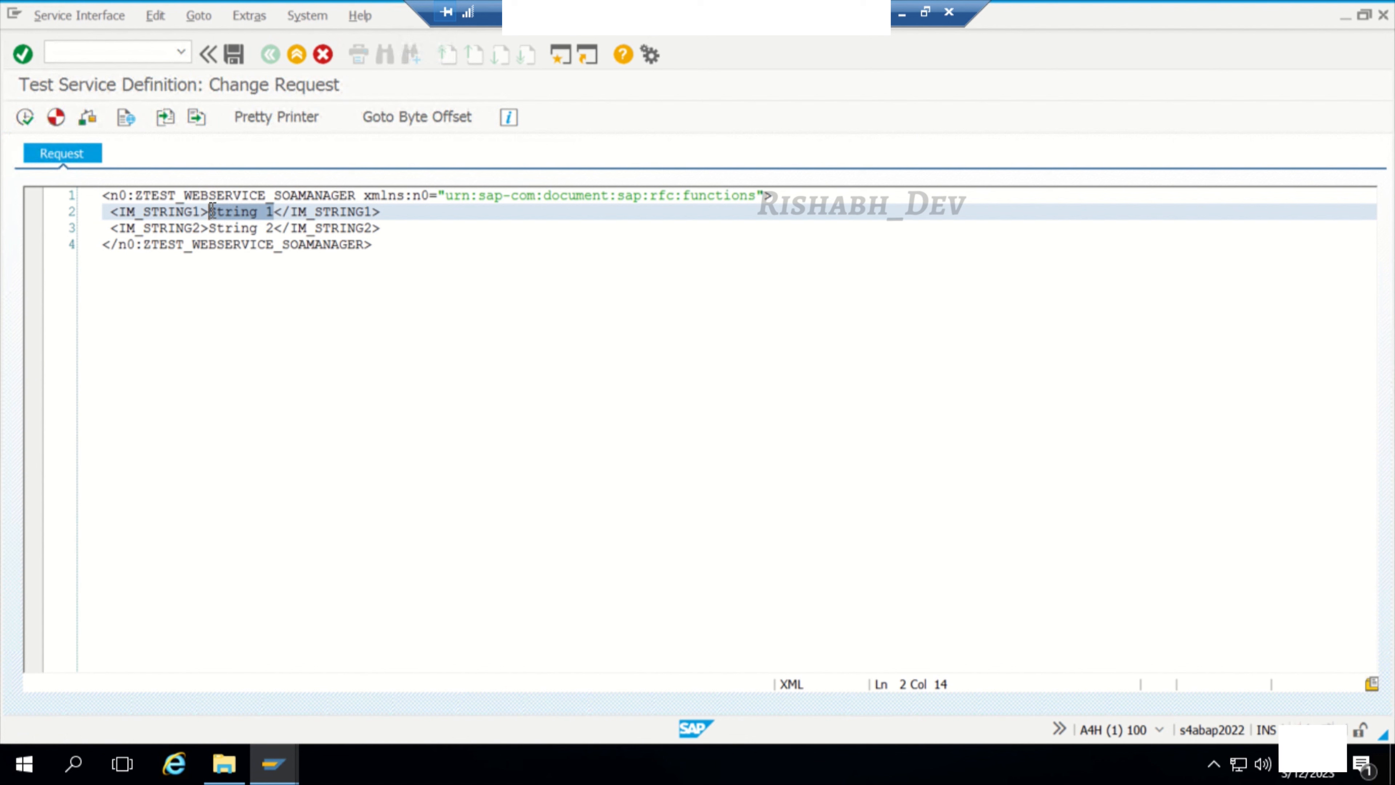
{"action": "type", "text": "New"}
{"action": "left_click_drag", "start_coordinate": [273, 229], "coordinate": [212, 231]}
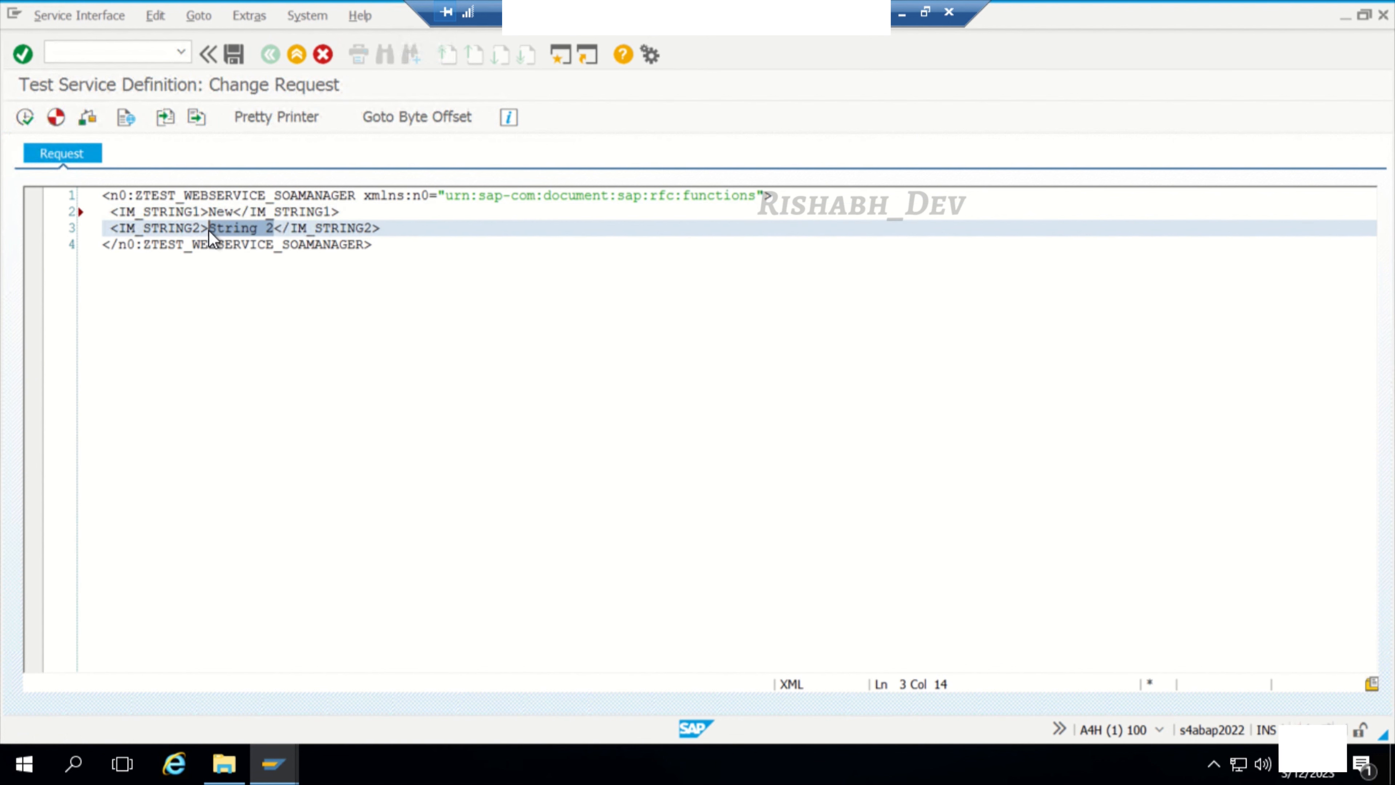
{"action": "type", "text": "York"}
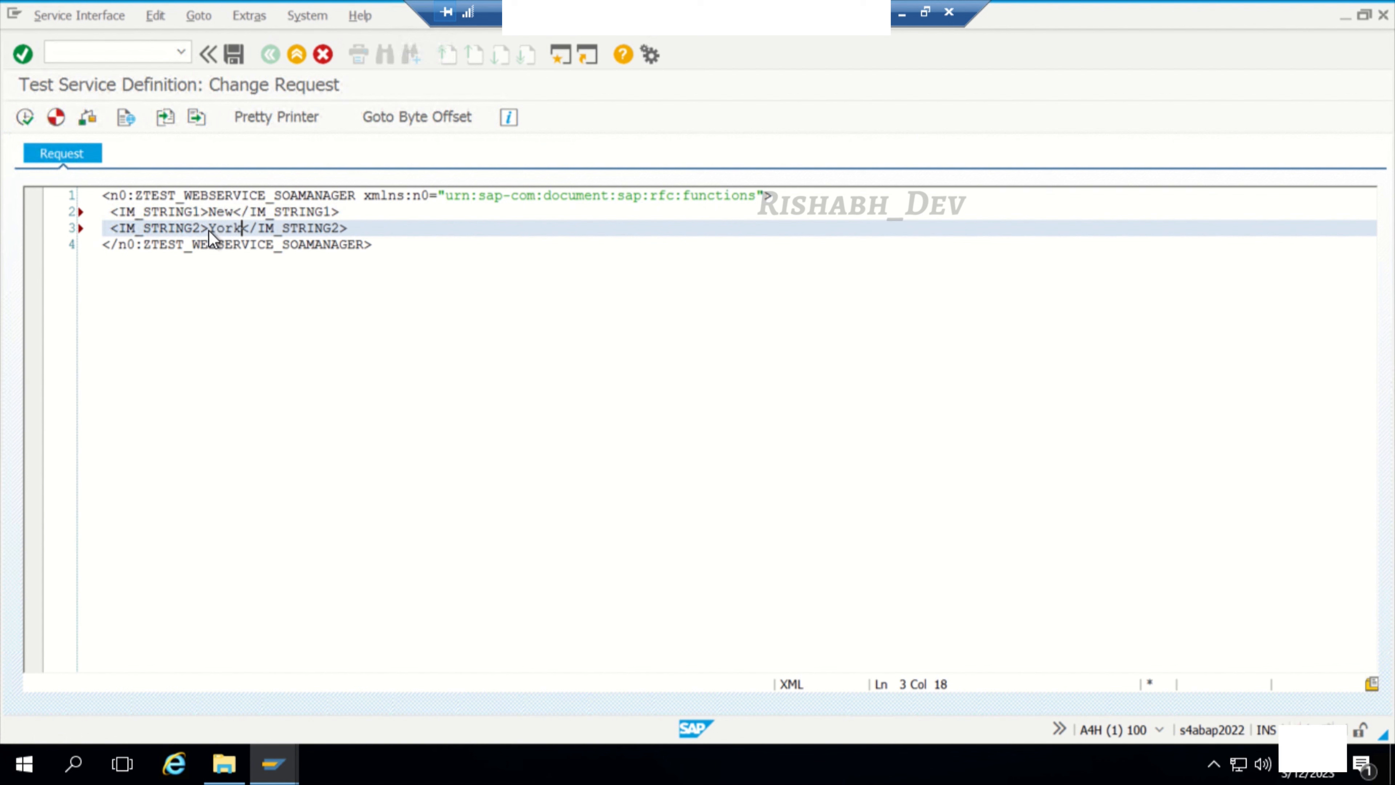
{"action": "left_click", "coordinate": [25, 116]}
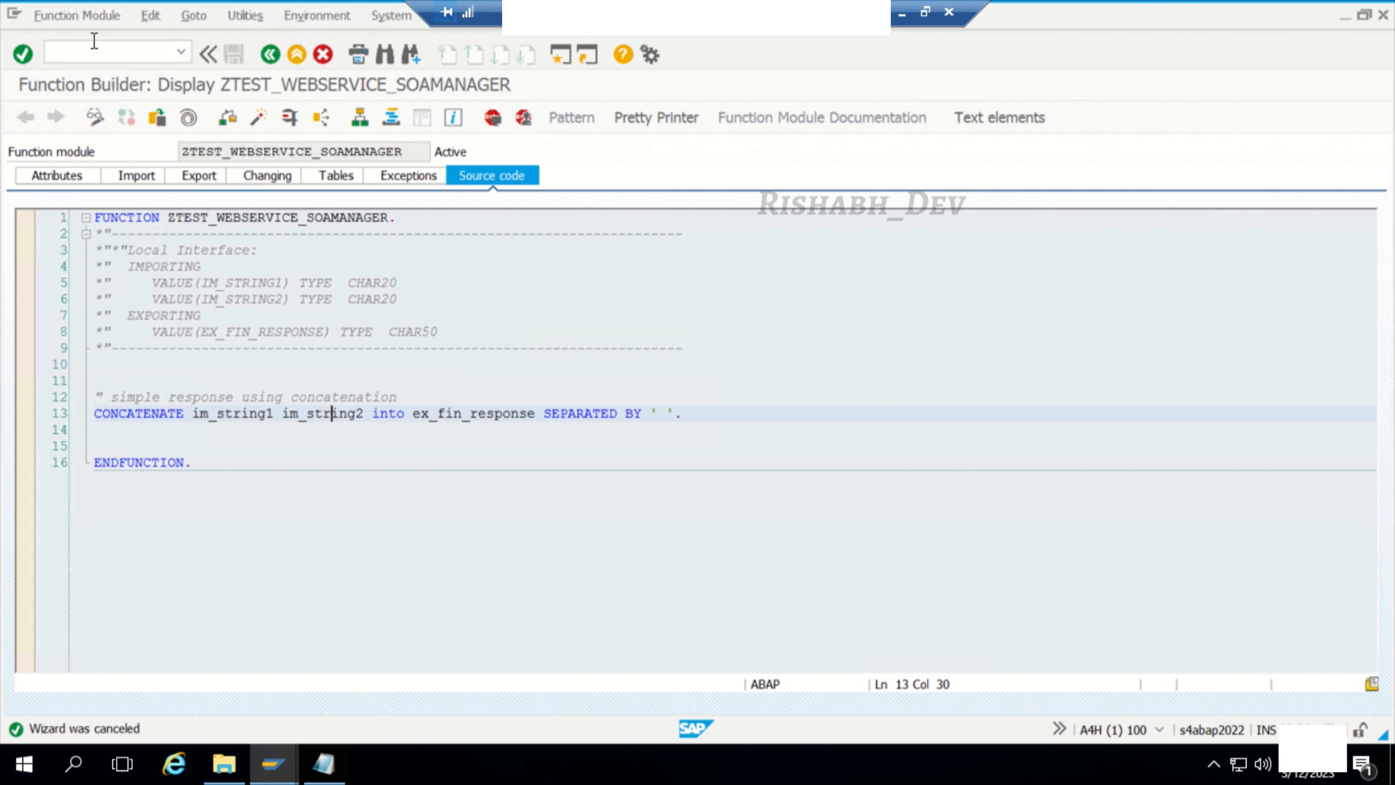
Step: Launch transaction soamanager in a new session and allow access to its web page
{"action": "left_click", "coordinate": [88, 42]}
{"action": "type", "text": "/osoamanager"}
{"action": "key", "text": "Return"}
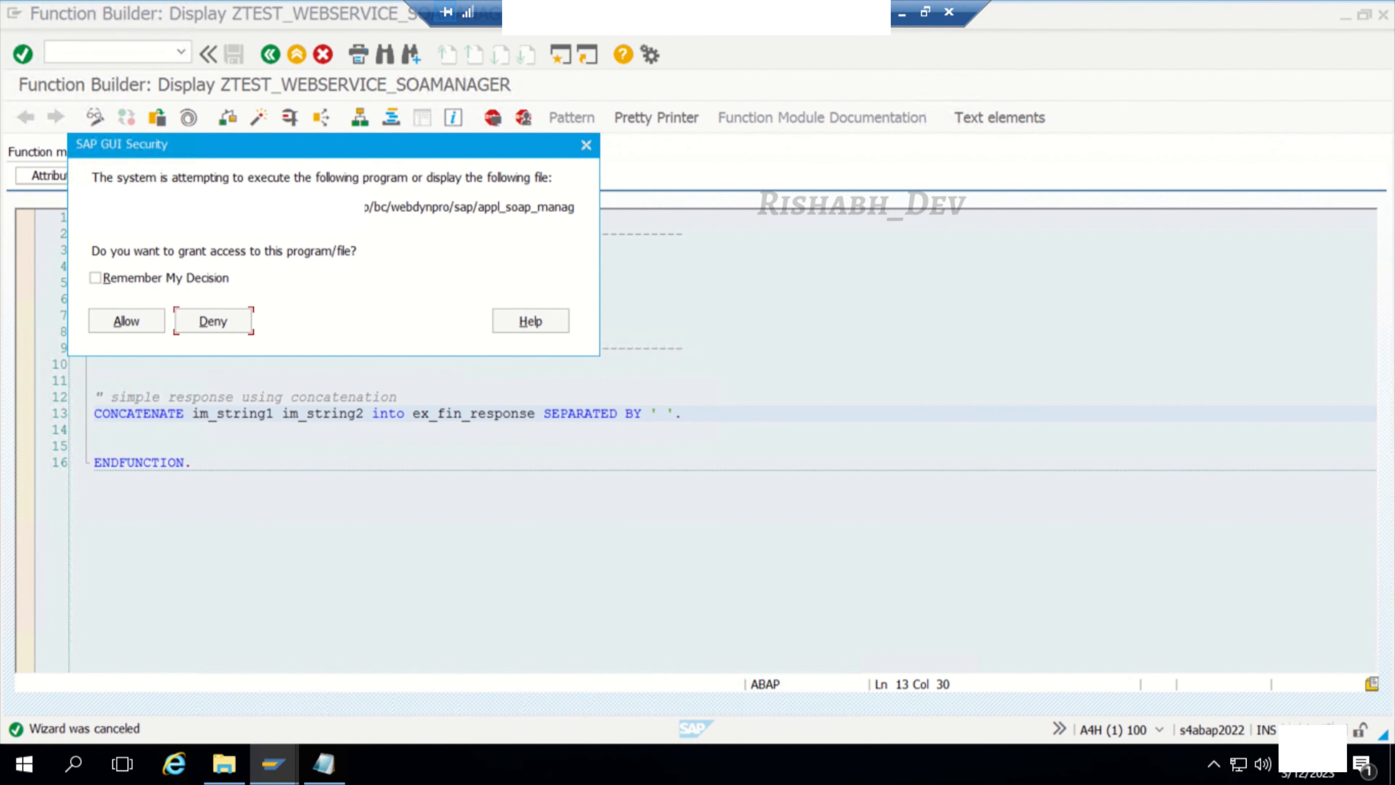
{"action": "left_click", "coordinate": [140, 220]}
{"action": "left_click", "coordinate": [140, 224]}
{"action": "left_click", "coordinate": [94, 319]}
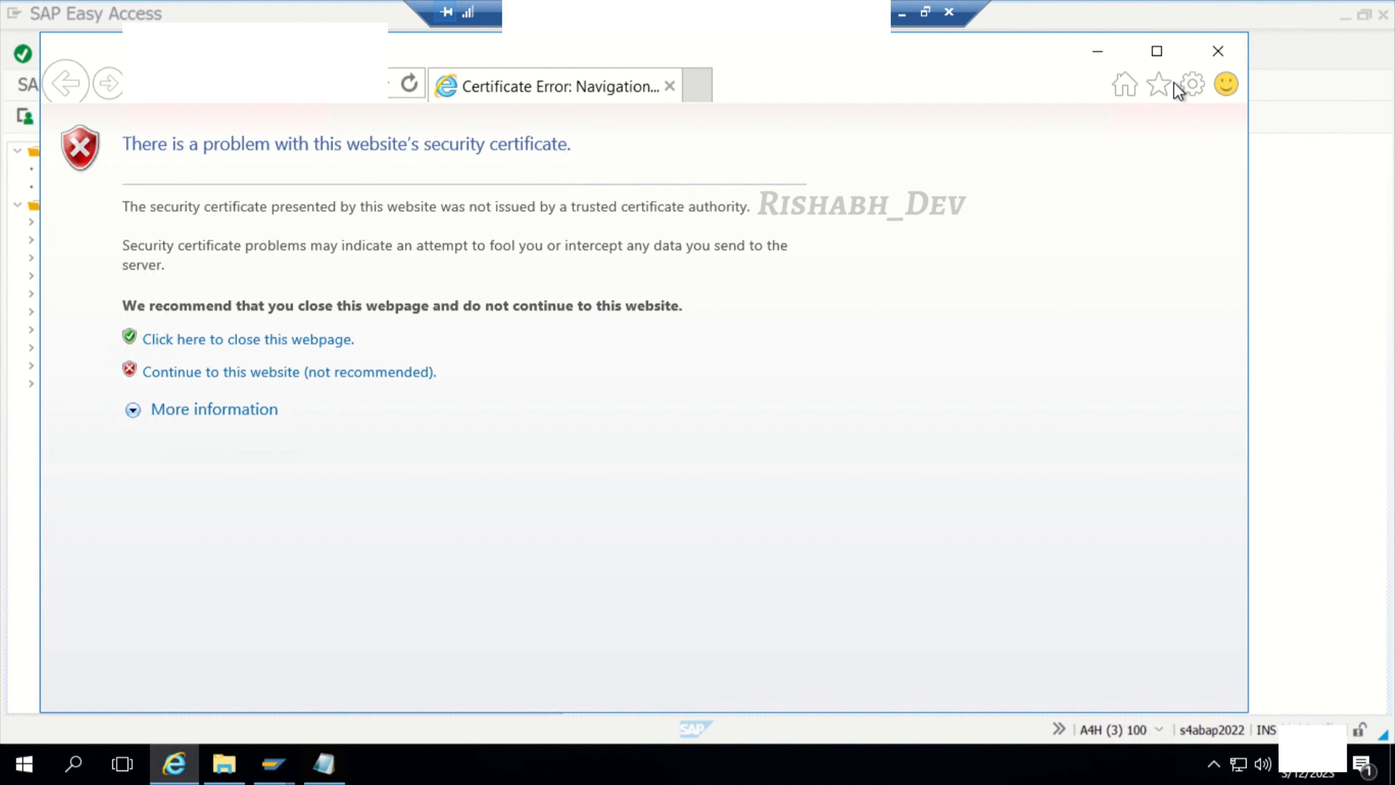
Step: Close the Internet Explorer window, switch to Google Chrome and open the copied SOA Management address there
{"action": "left_click", "coordinate": [1218, 51]}
{"action": "left_click", "coordinate": [90, 768]}
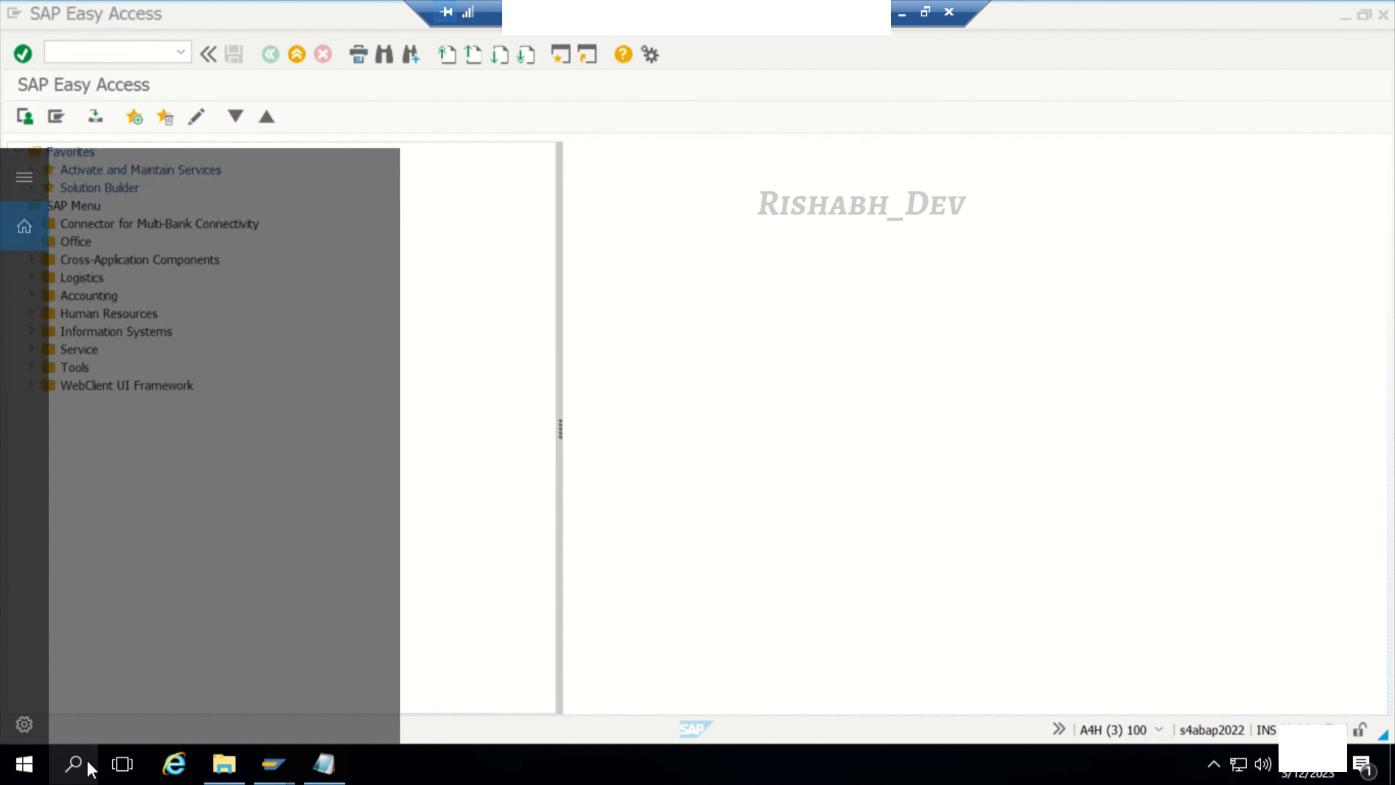
{"action": "type", "text": "ch"}
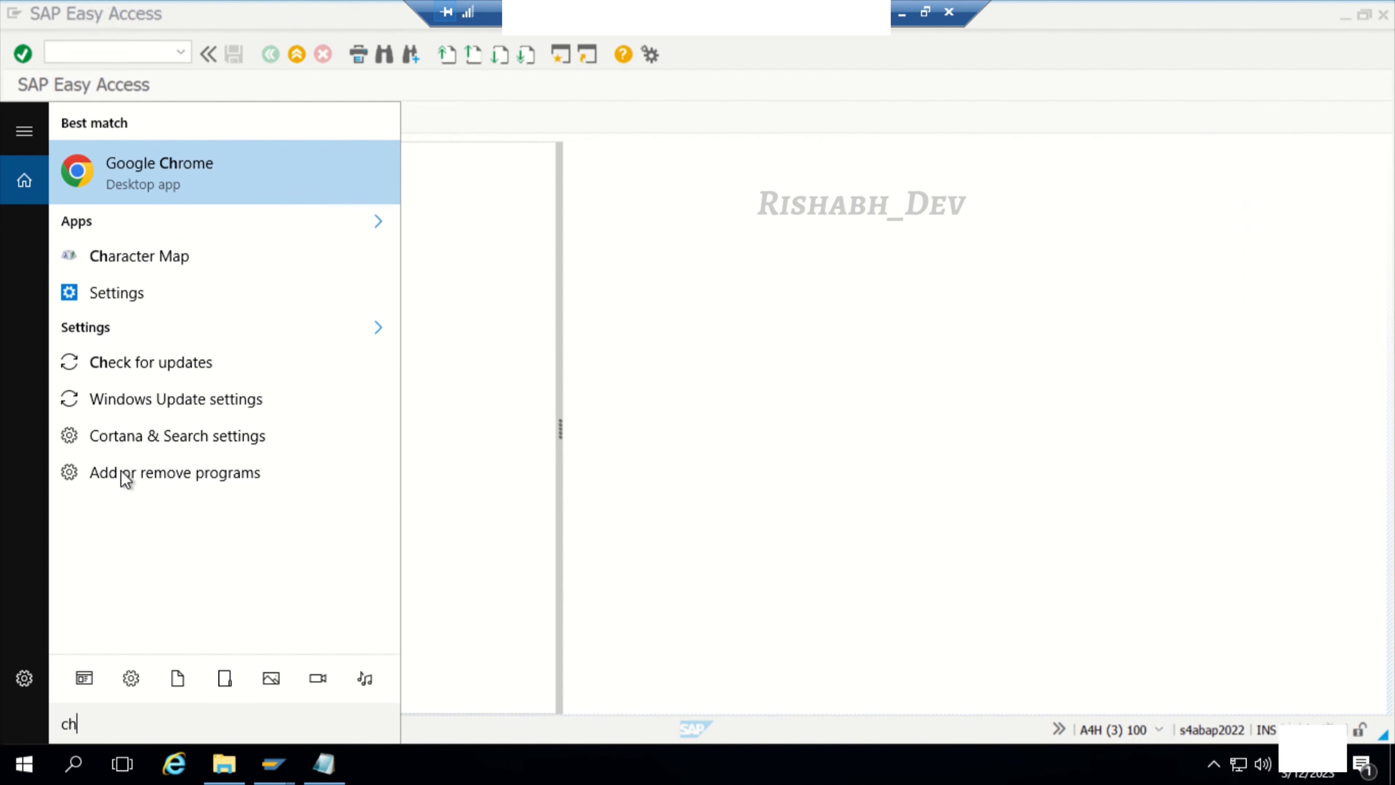
{"action": "left_click", "coordinate": [212, 160]}
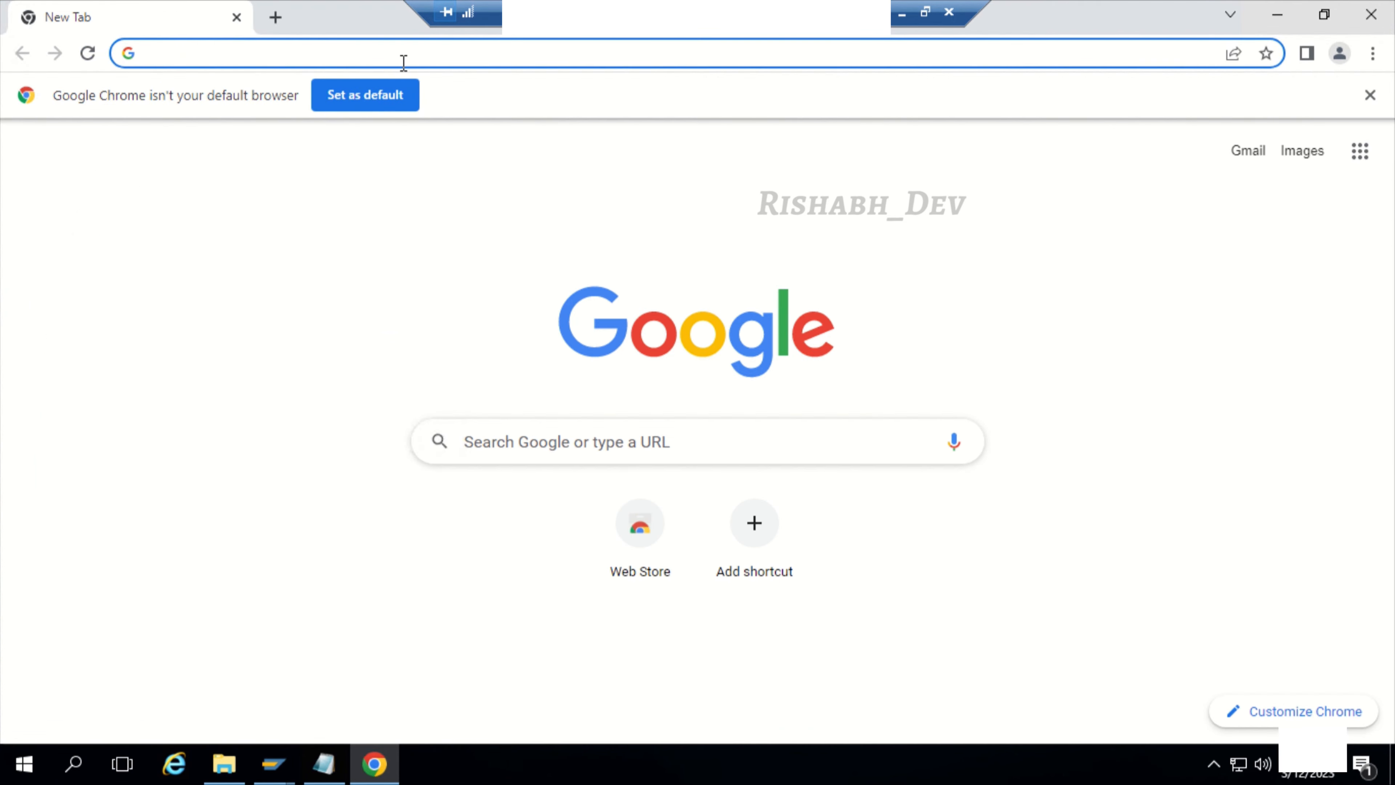
{"action": "key", "text": "ctrl+v"}
{"action": "key", "text": "Return"}
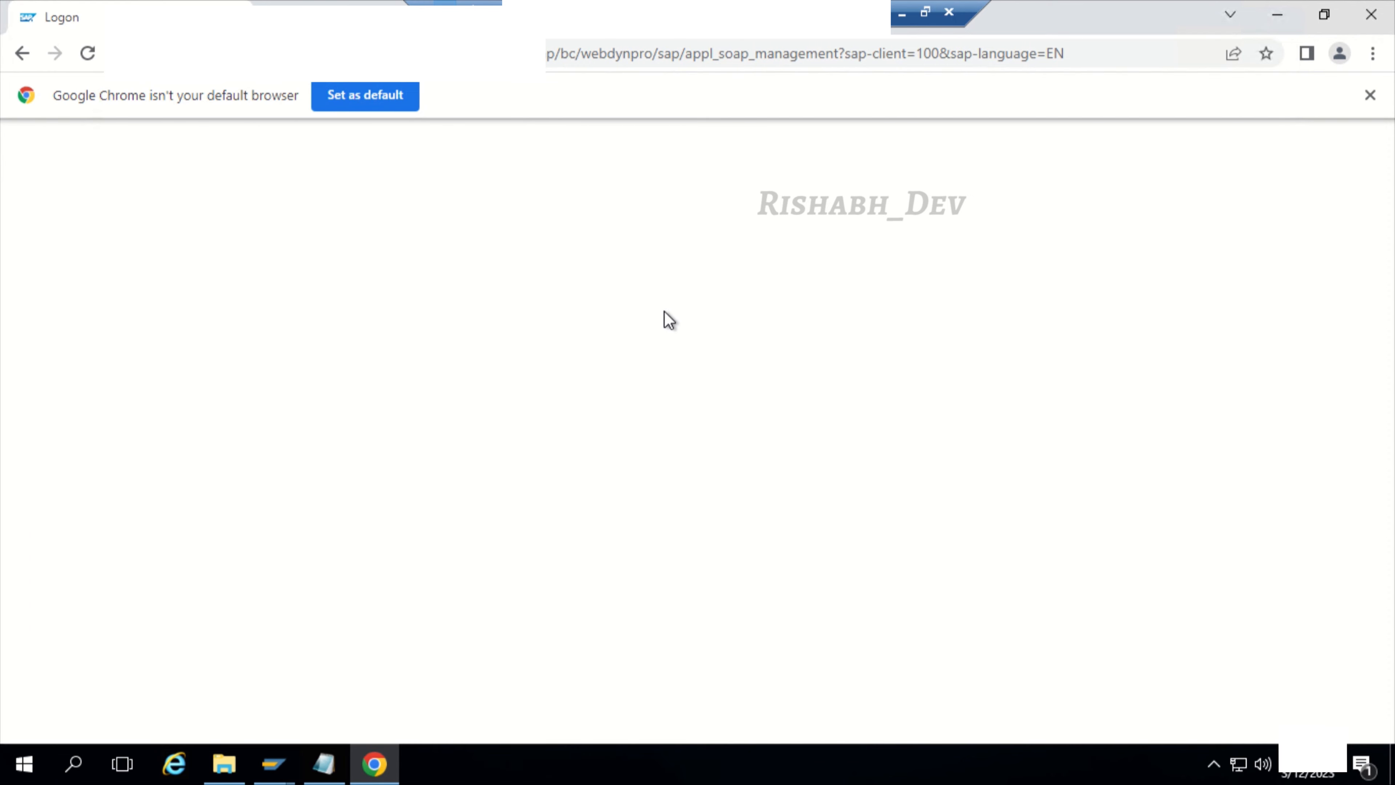
Step: Log on to SAP NetWeaver client 100 with the account's user name and password
{"action": "left_click", "coordinate": [887, 392]}
{"action": "type", "text": "s4abap22"}
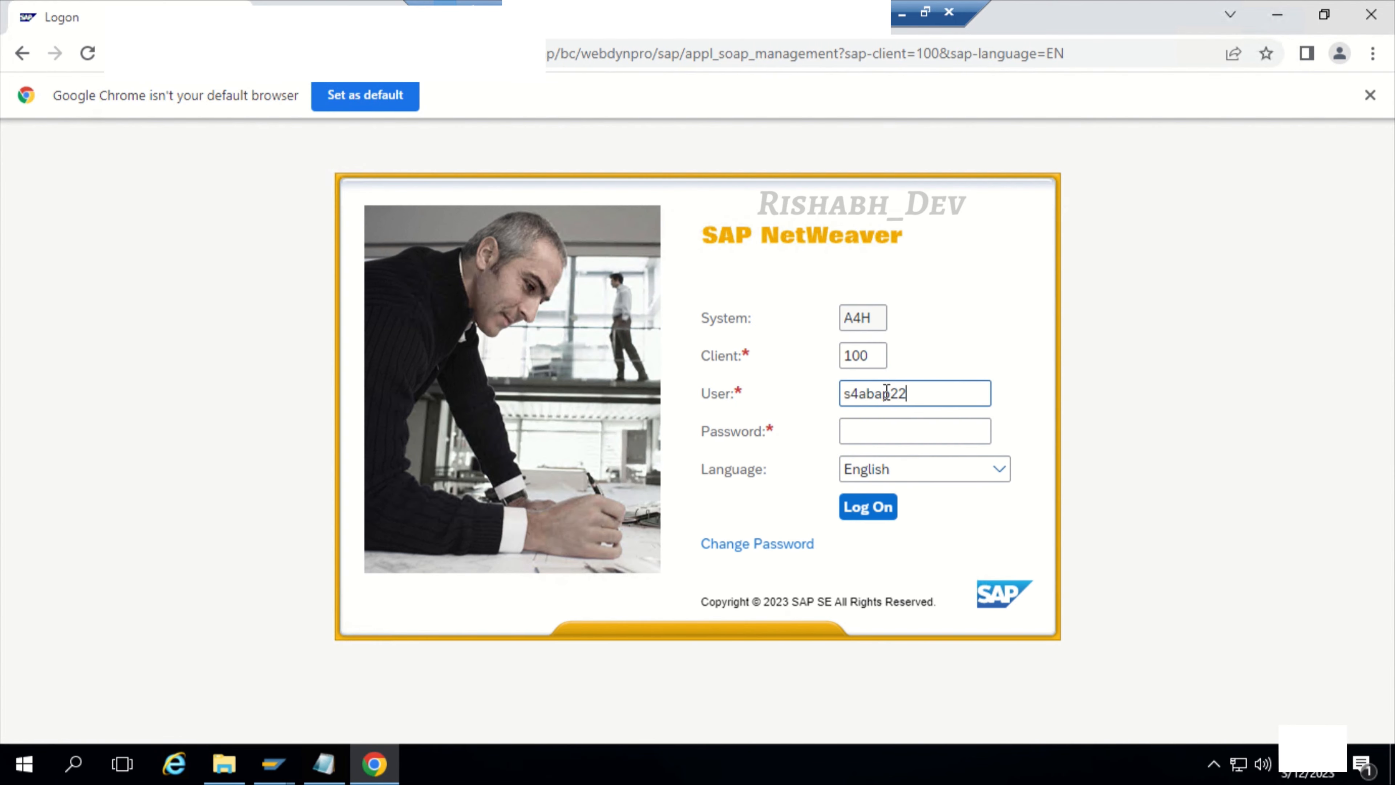
{"action": "type", "text": "••••••••••"}
{"action": "key", "text": "Return"}
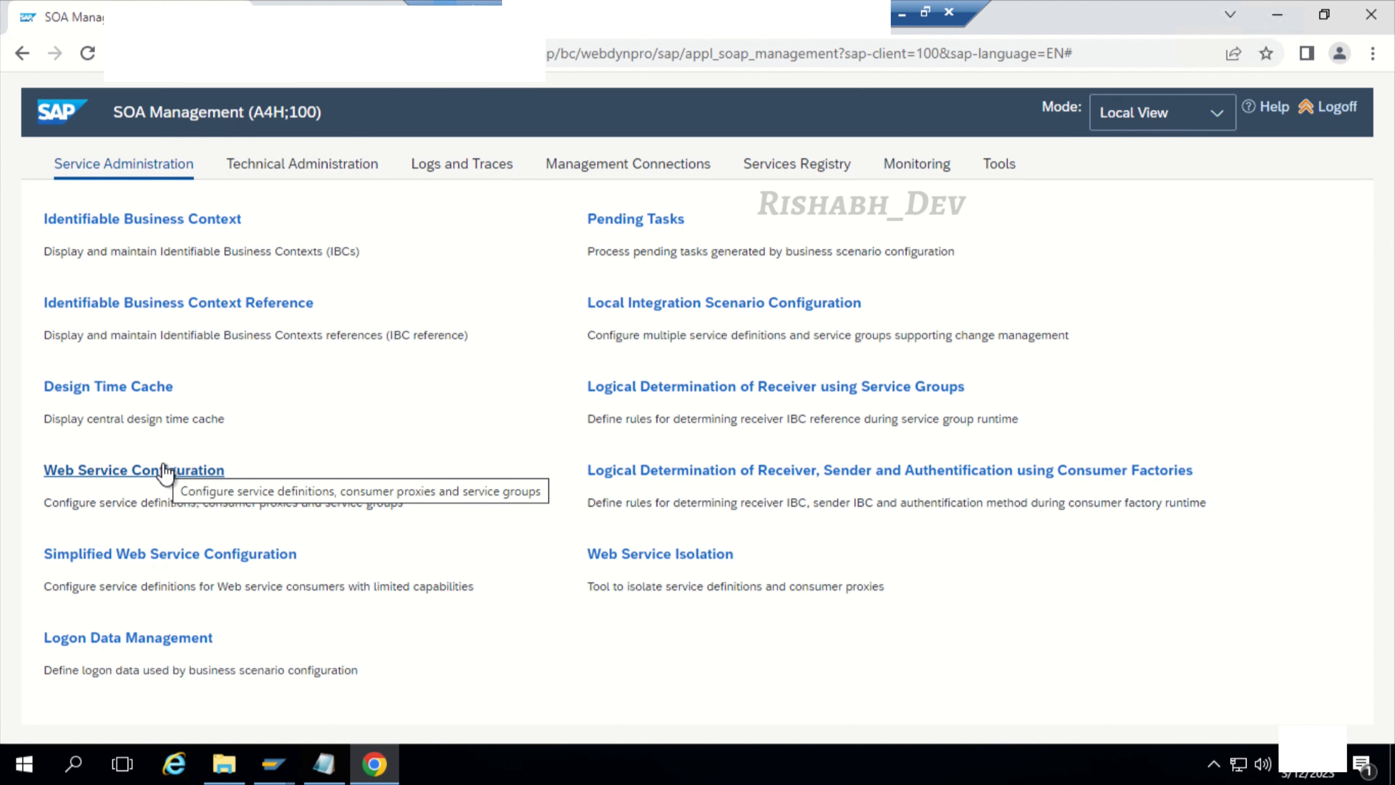
Step: Search Web Service Configuration for the object name ZTEST_SERV_ECC and open that service definition
{"action": "left_click", "coordinate": [165, 471]}
{"action": "left_click", "coordinate": [568, 272]}
{"action": "type", "text": "ztest*ecc"}
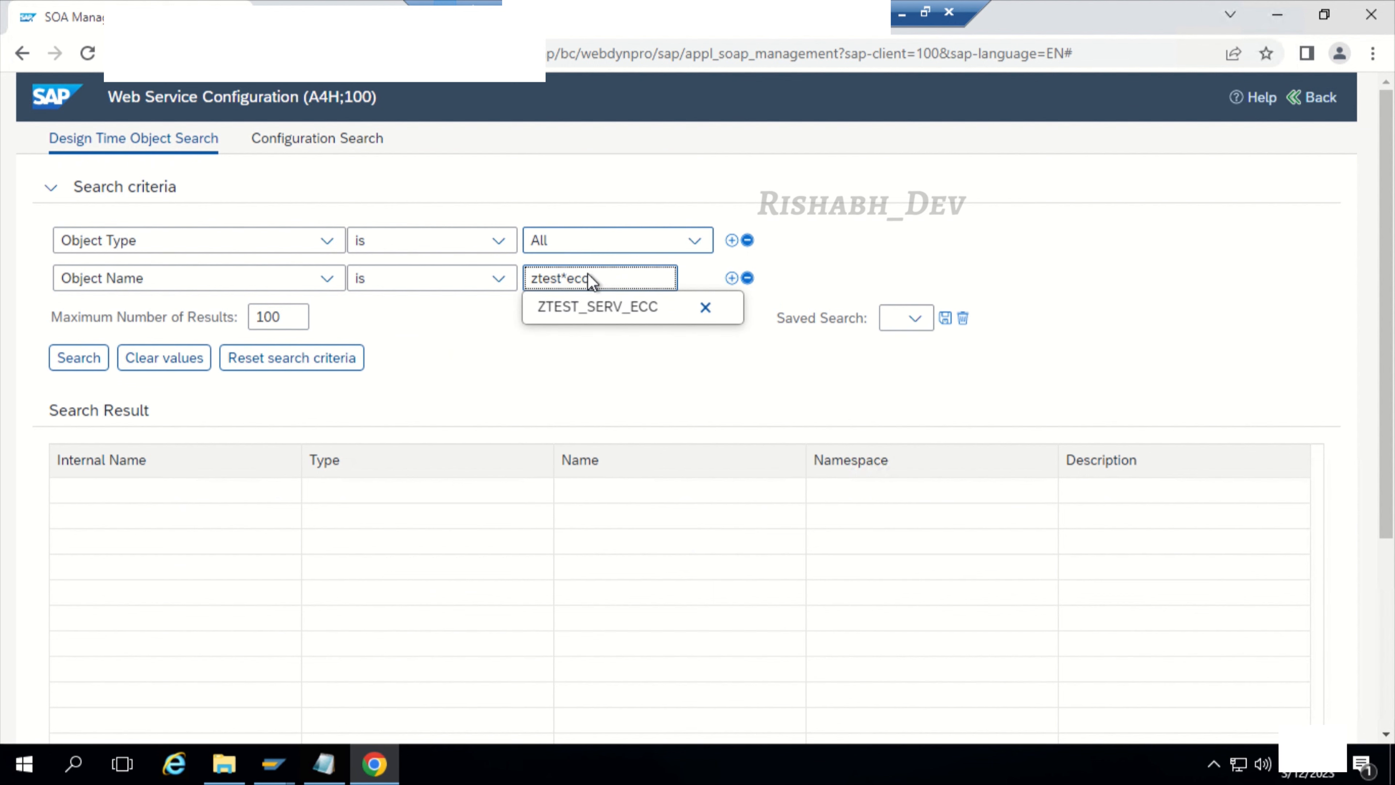
{"action": "left_click", "coordinate": [591, 307]}
{"action": "left_click", "coordinate": [75, 360]}
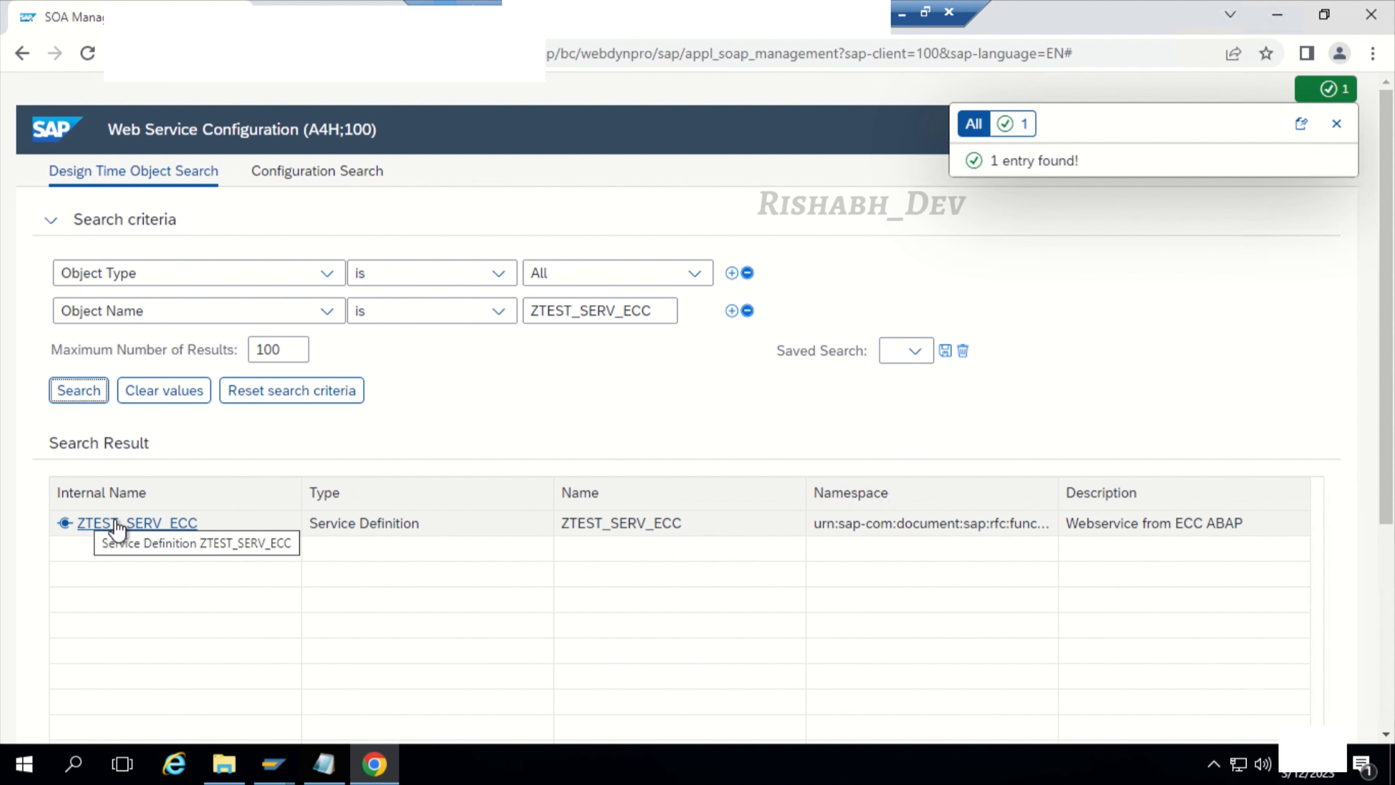
{"action": "left_click", "coordinate": [117, 525]}
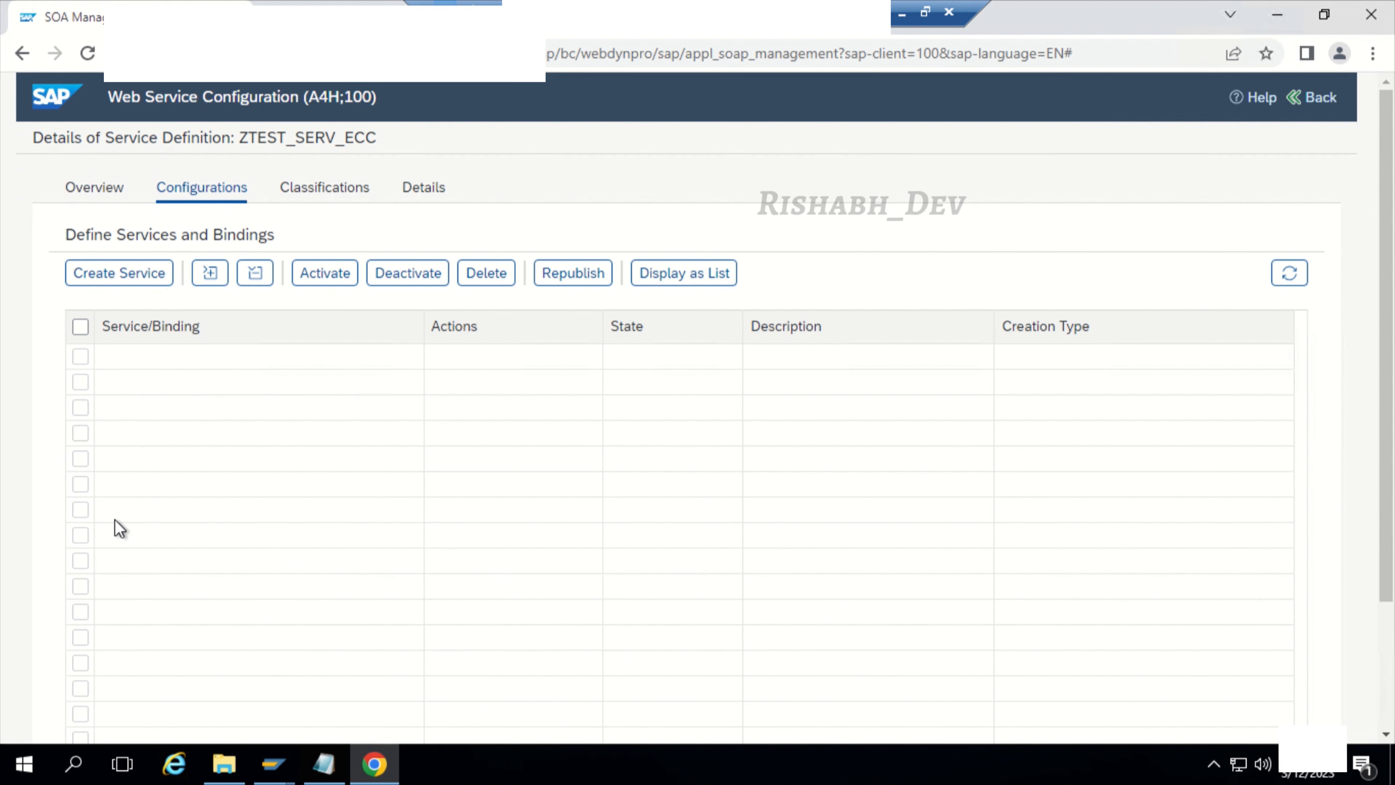
Step: Create a service named ZTEST_SERV_ECC with description Webservice from ECC and new binding name ZTEST_SERV_ECC, and continue to Provider Security
{"action": "left_click", "coordinate": [142, 278]}
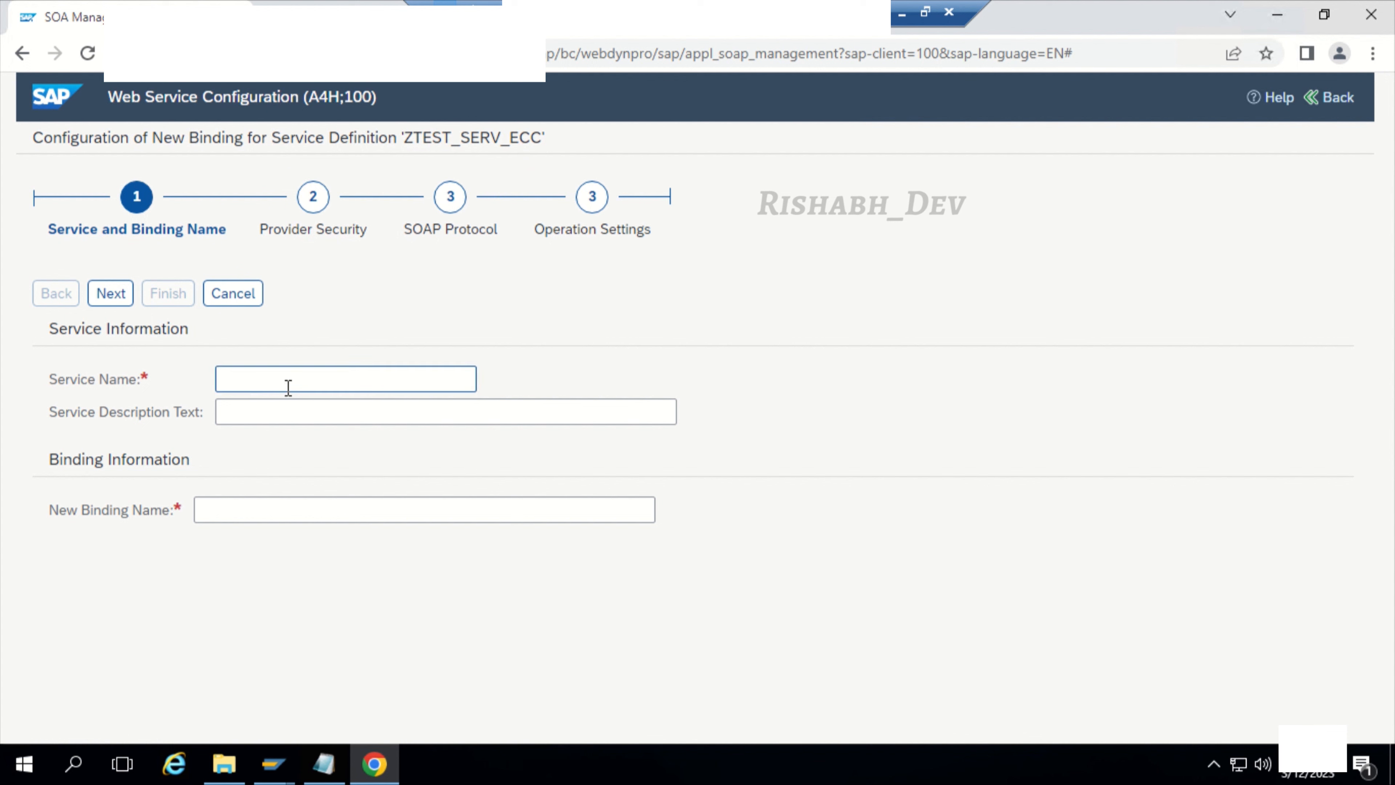
{"action": "left_click", "coordinate": [267, 387]}
{"action": "type", "text": "ZTEST"}
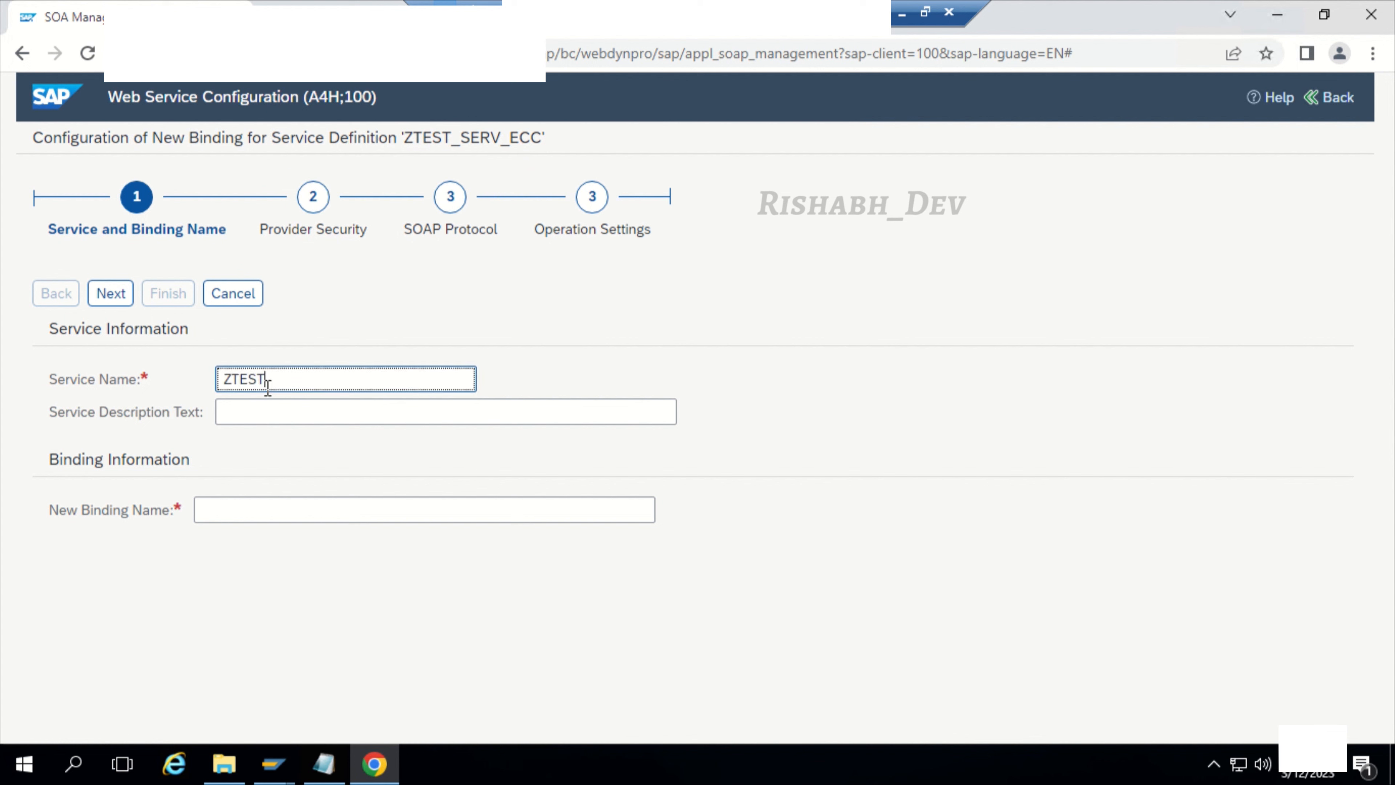
{"action": "type", "text": "_SERV_ECC"}
{"action": "left_click_drag", "start_coordinate": [218, 378], "coordinate": [259, 399]}
{"action": "key", "text": "ctrl+c"}
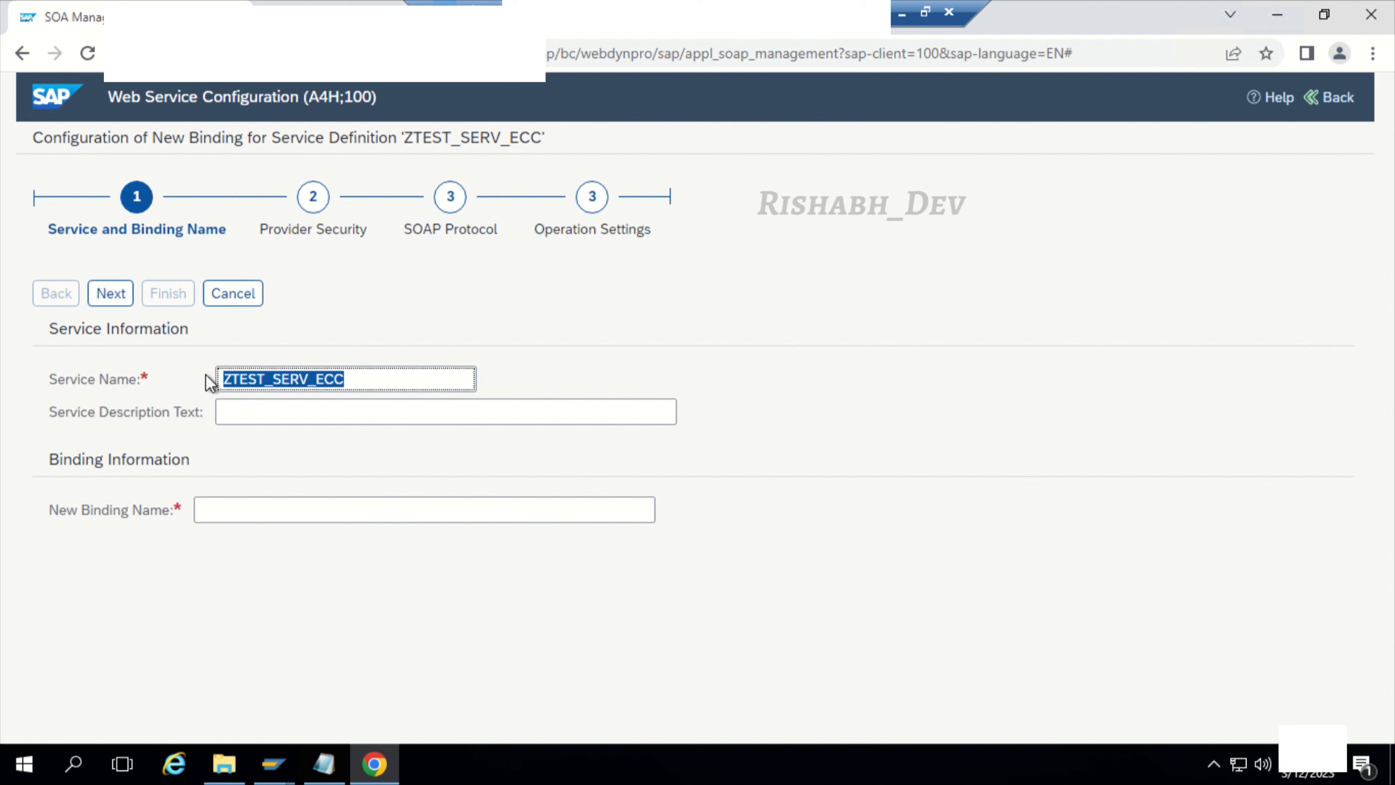
{"action": "left_click", "coordinate": [261, 404]}
{"action": "type", "text": "Webservice "}
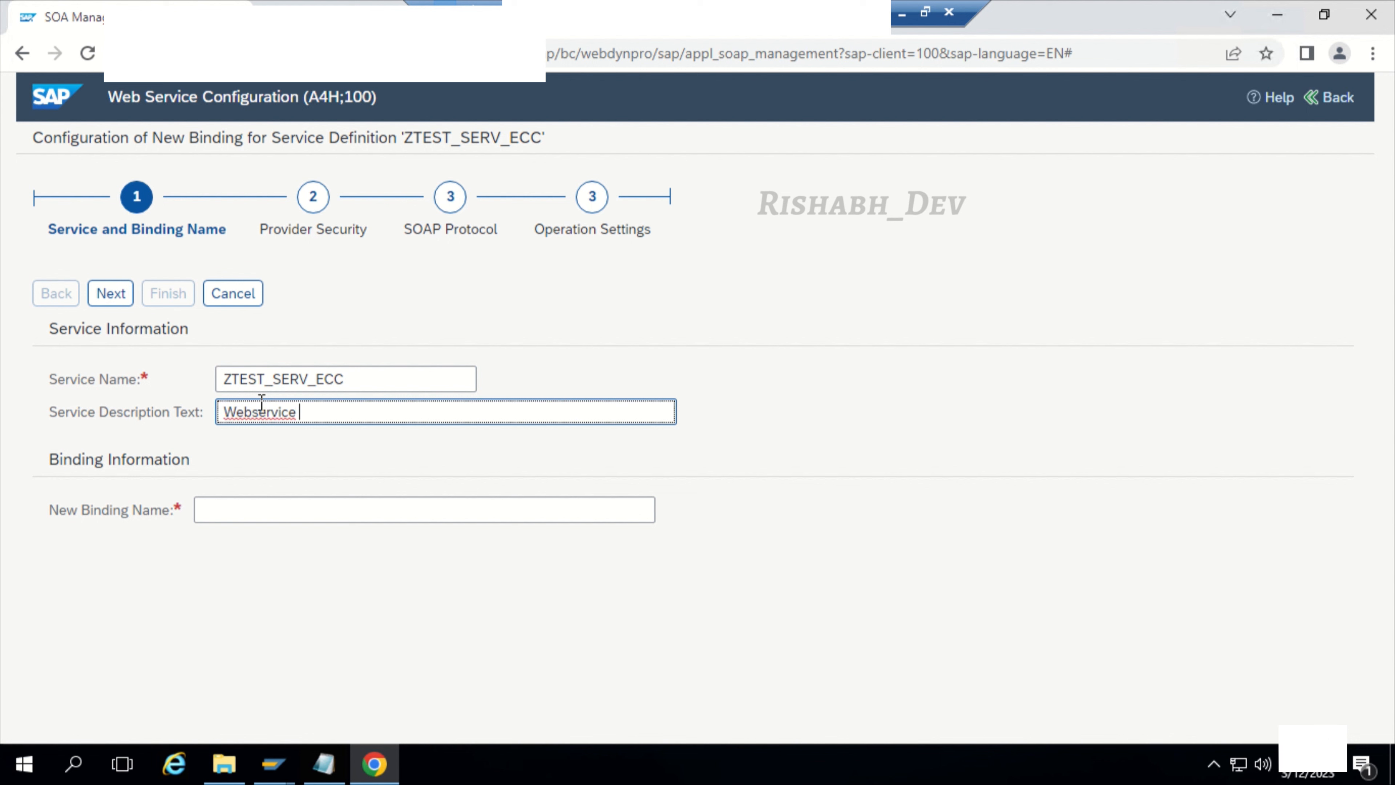
{"action": "type", "text": "from ECC"}
{"action": "left_click", "coordinate": [253, 505]}
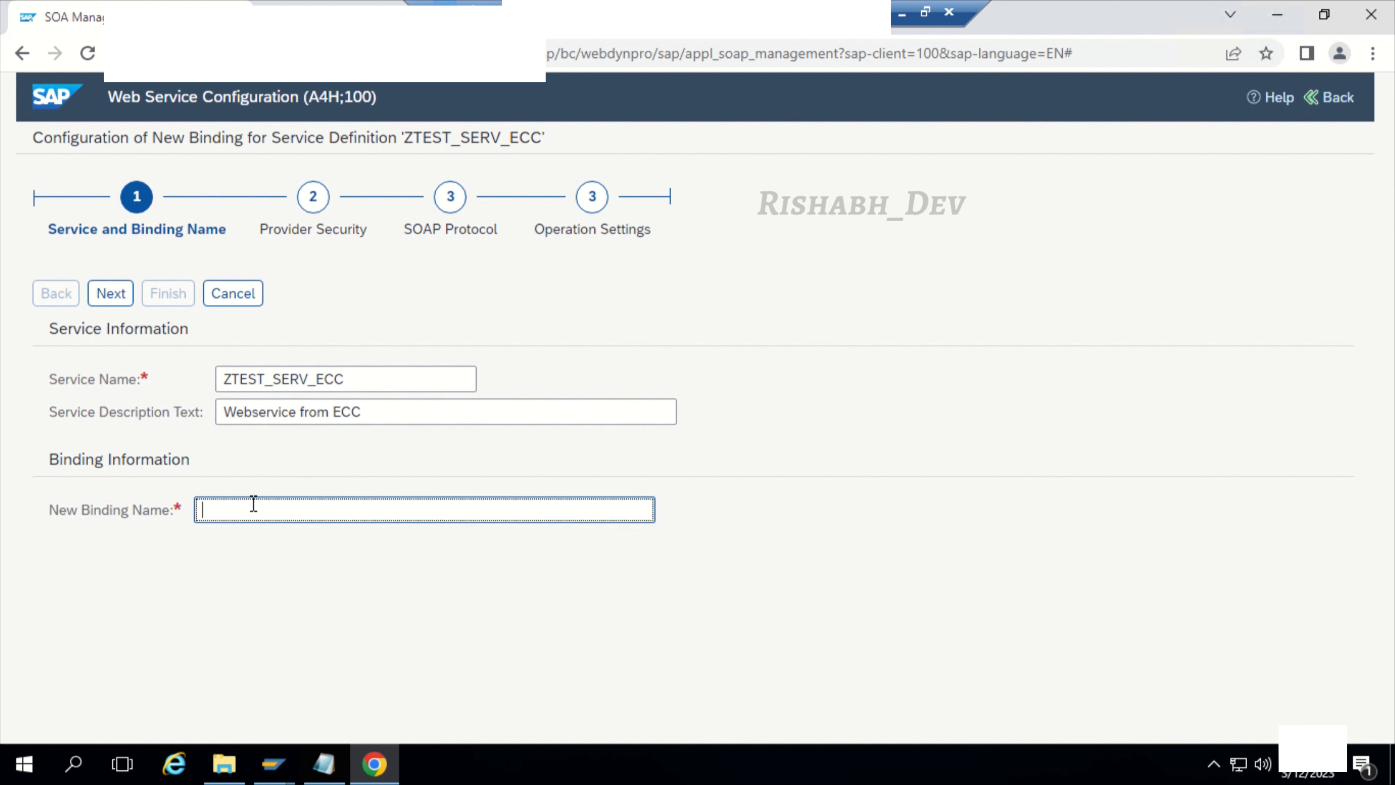
{"action": "key", "text": "ctrl+v"}
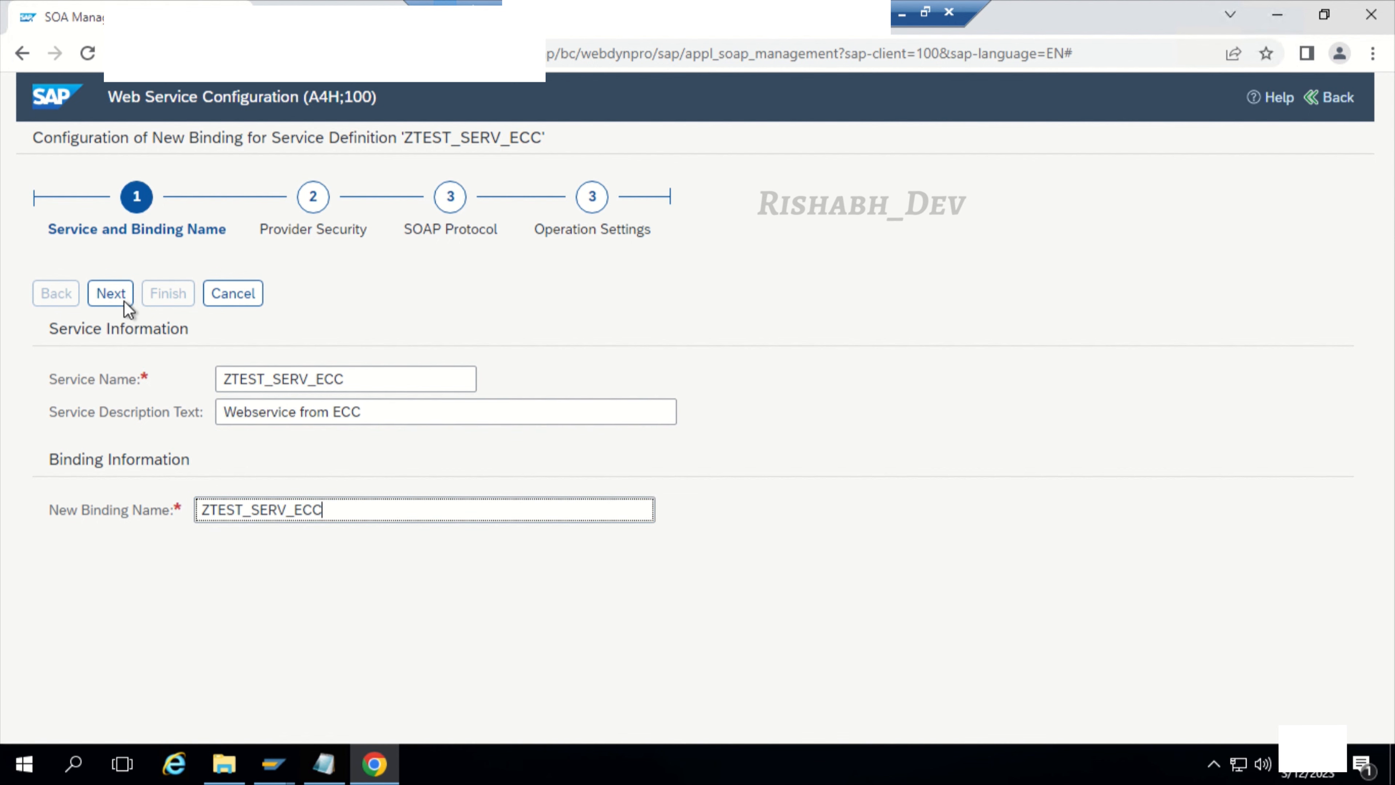
{"action": "left_click", "coordinate": [109, 296]}
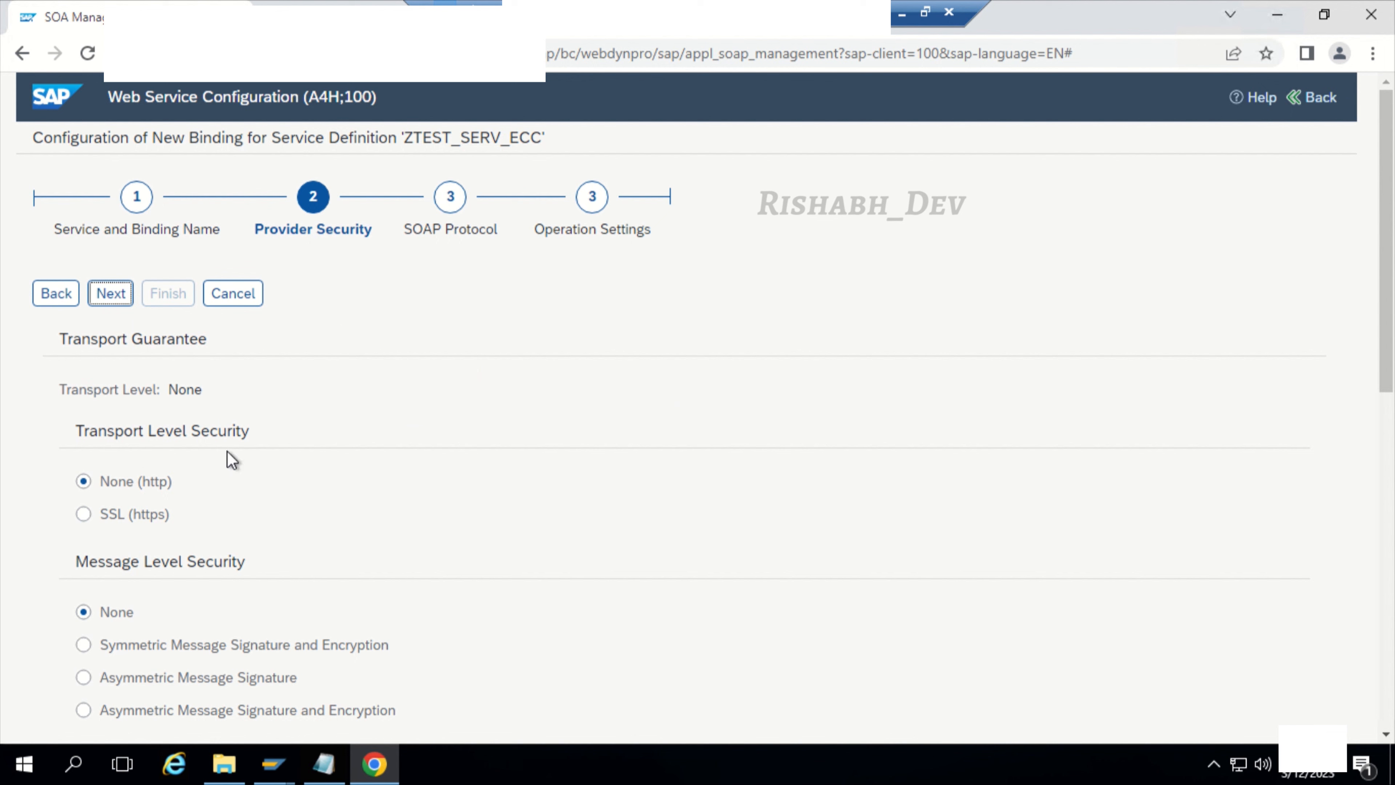
Step: Enable User ID/Password as the transport channel authentication and continue to the SOAP Protocol settings
{"action": "scroll", "coordinate": [173, 552], "scroll_direction": "down", "scroll_amount": 8}
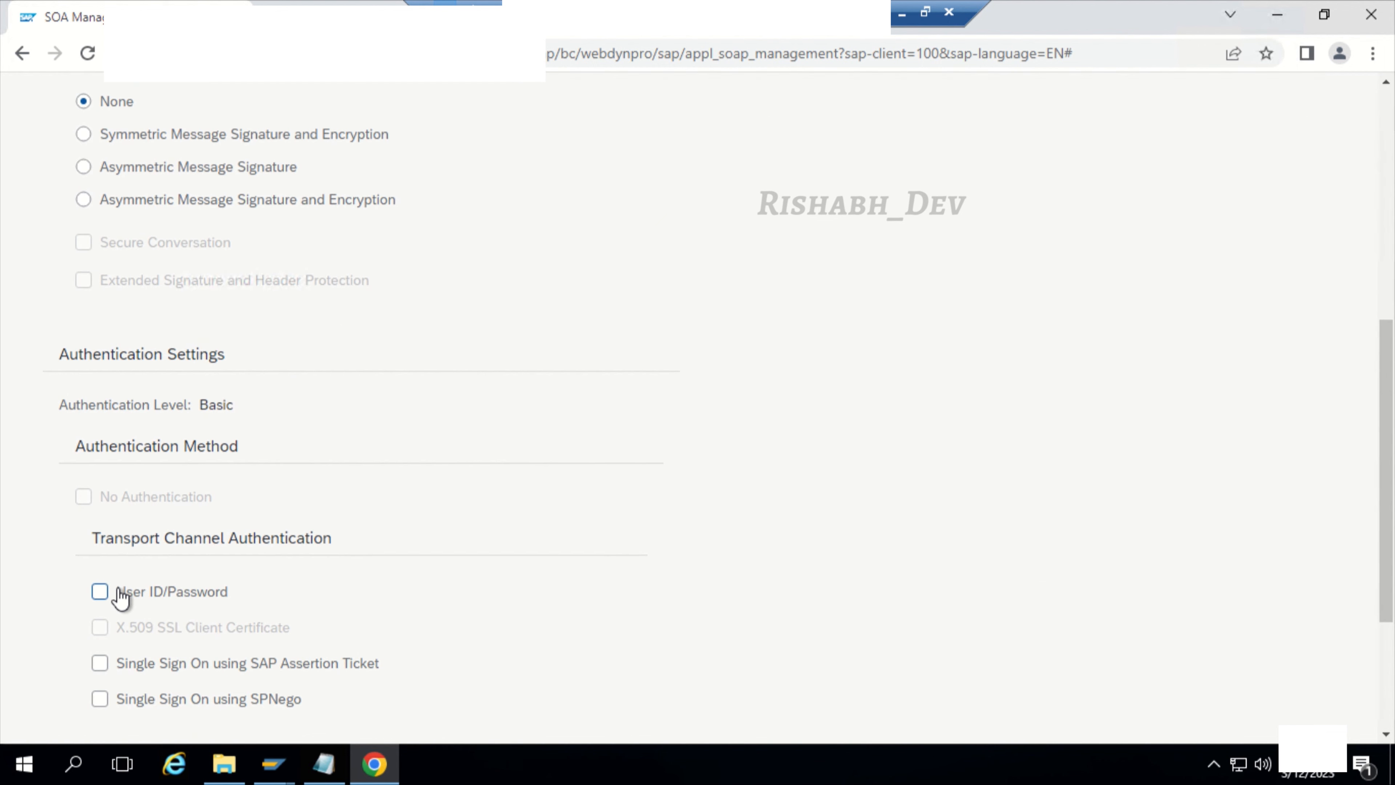
{"action": "left_click", "coordinate": [100, 593]}
{"action": "scroll", "coordinate": [344, 578], "scroll_direction": "down", "scroll_amount": 4}
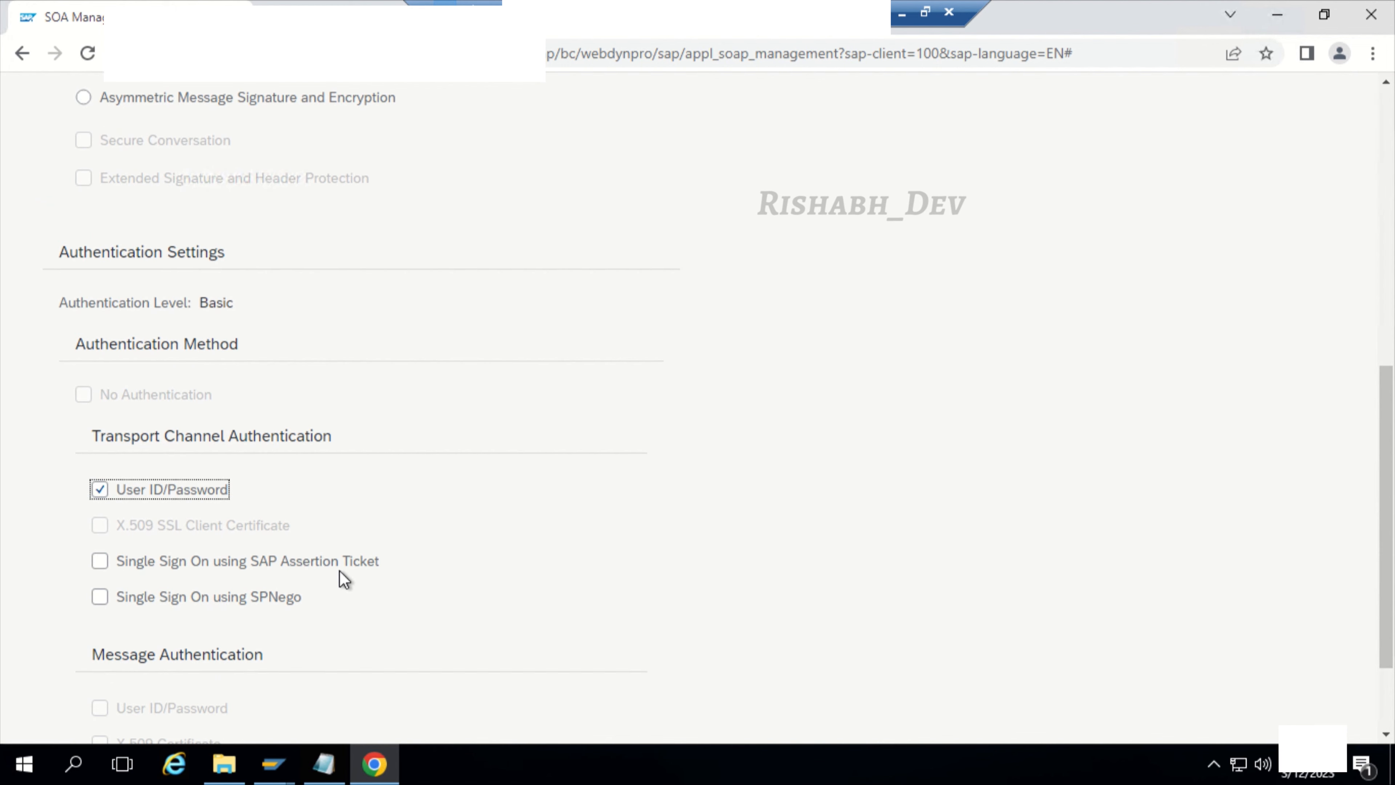
{"action": "scroll", "coordinate": [343, 578], "scroll_direction": "up", "scroll_amount": 12}
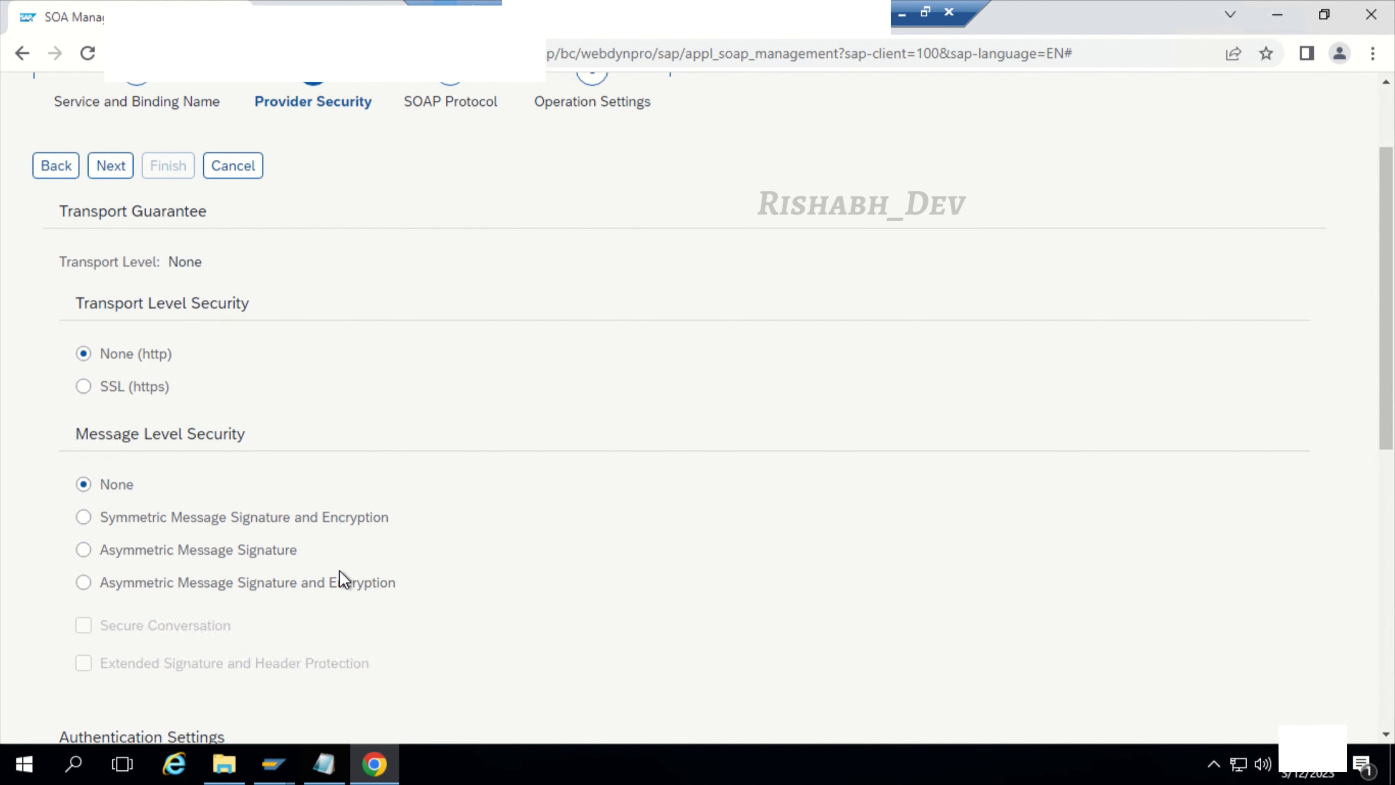
{"action": "left_click", "coordinate": [109, 300]}
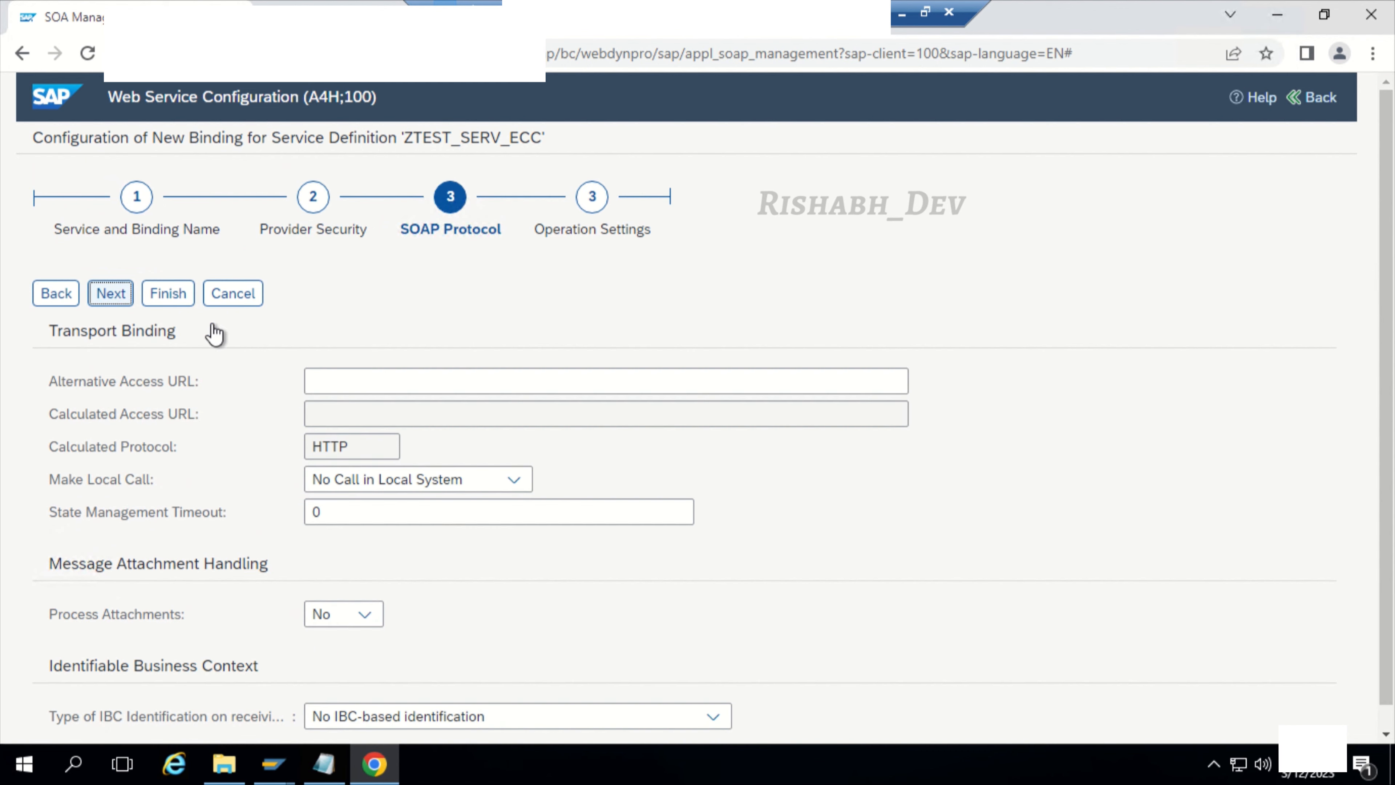
Step: Finish the binding with the default SOAP protocol and operation settings, and activate it
{"action": "scroll", "coordinate": [368, 462], "scroll_direction": "down", "scroll_amount": 1}
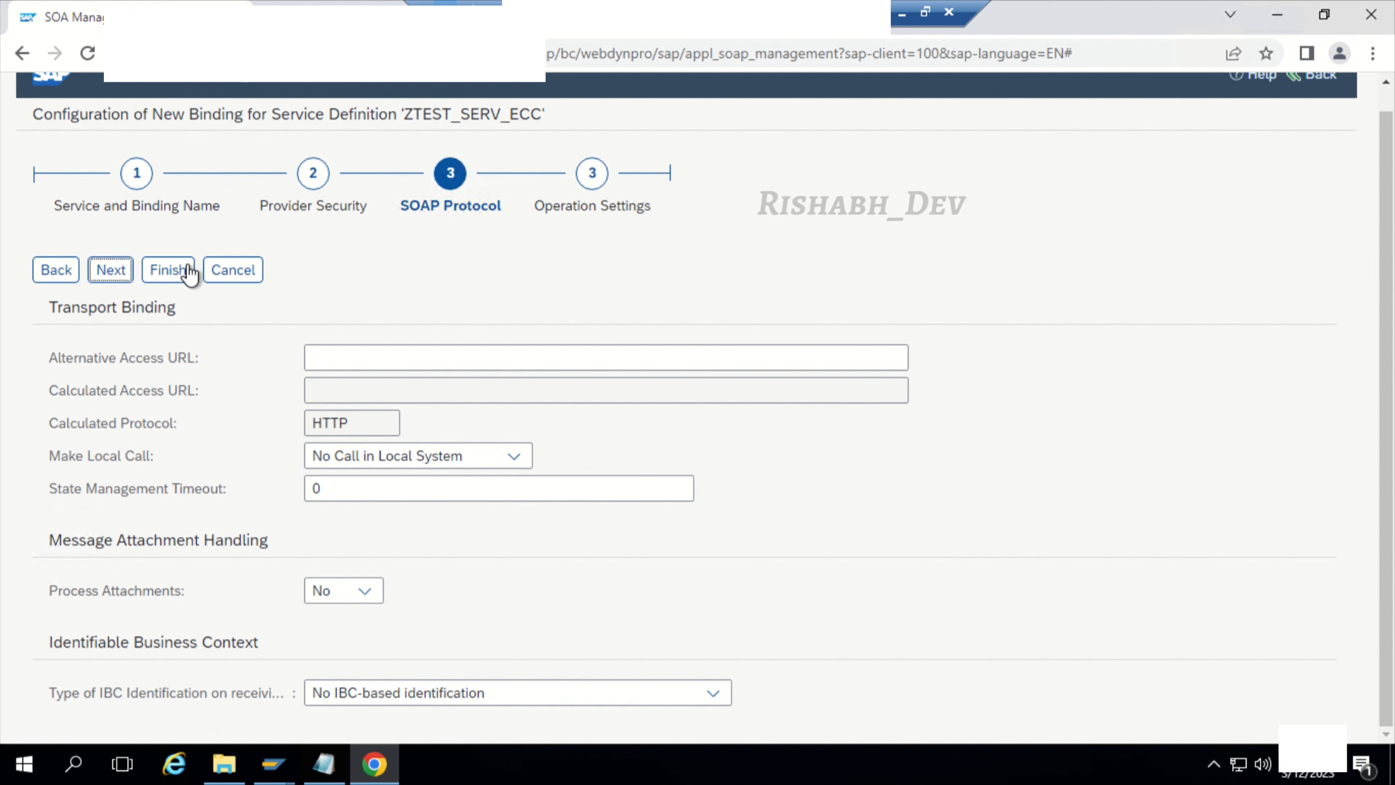
{"action": "left_click", "coordinate": [111, 269]}
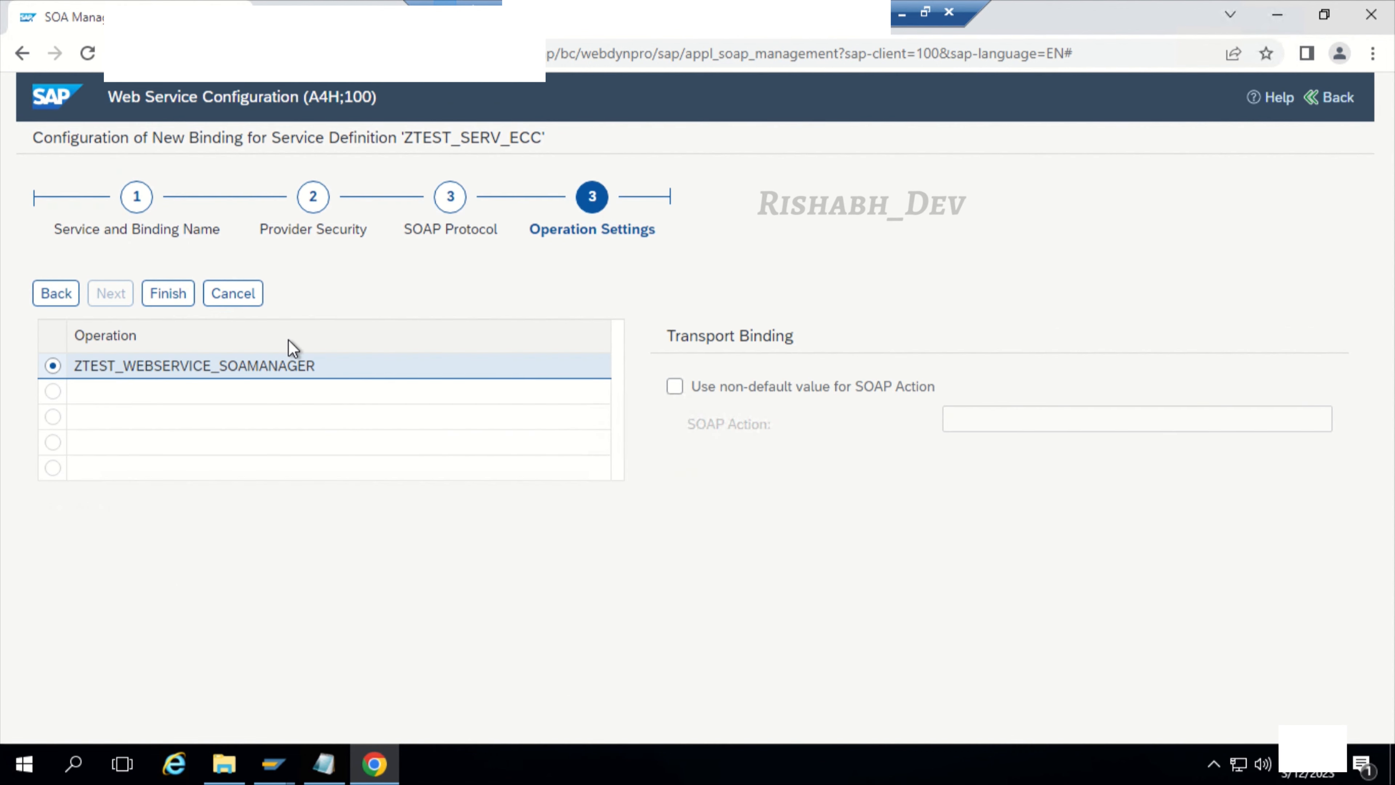
{"action": "left_click", "coordinate": [166, 304]}
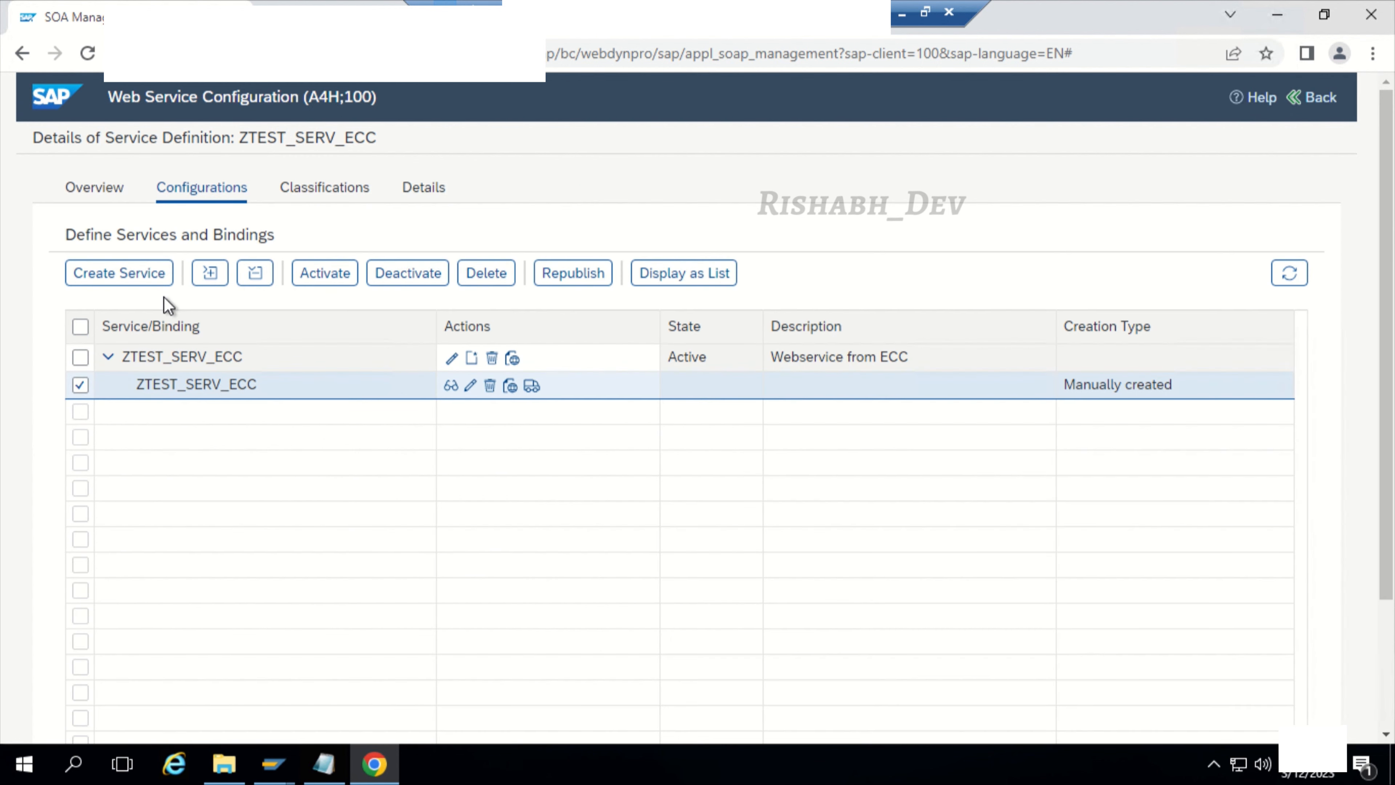
{"action": "left_click", "coordinate": [315, 276]}
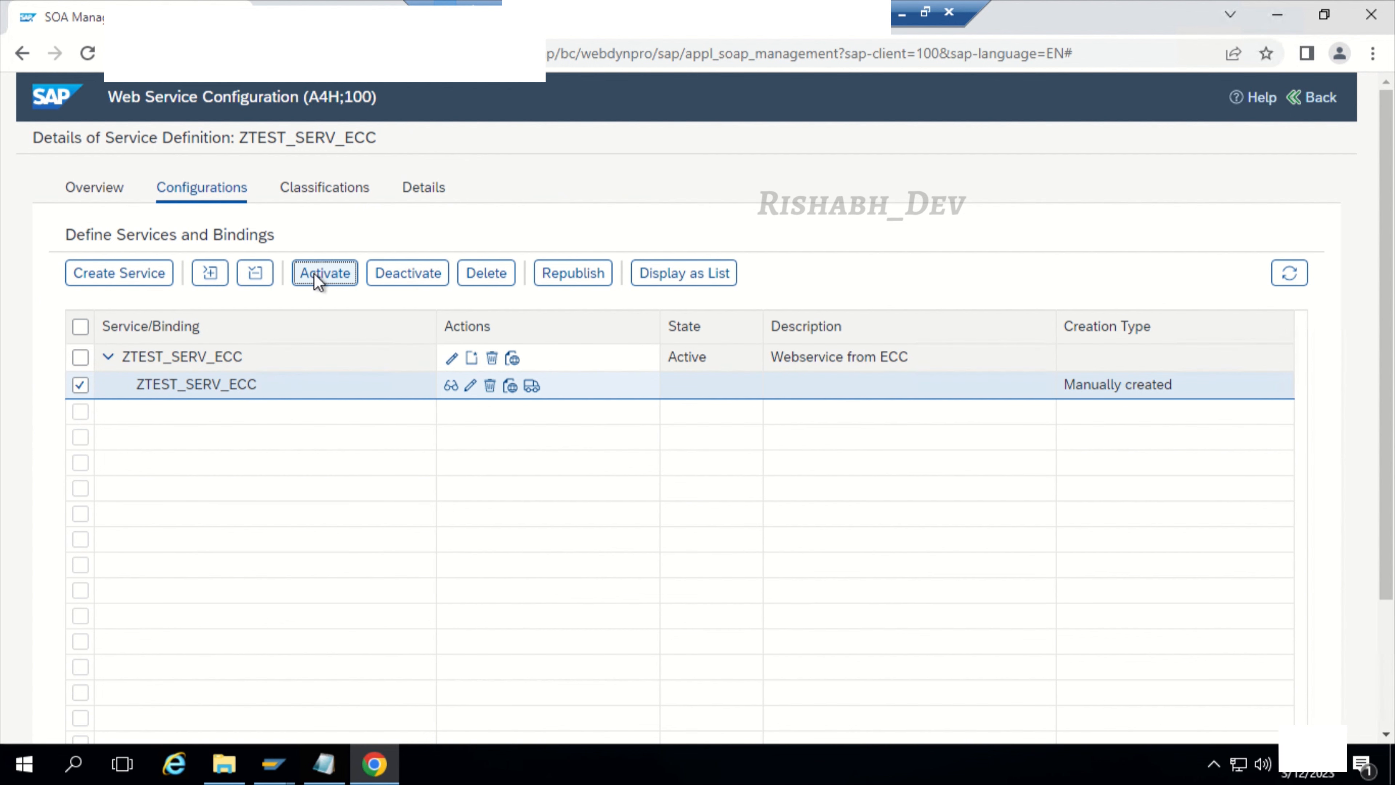
{"action": "left_click", "coordinate": [874, 482]}
Step: Open WSDL generation for the ZTEST_SERV_ECC binding, copy its WSDL URL and close the dialog
{"action": "left_click", "coordinate": [510, 387]}
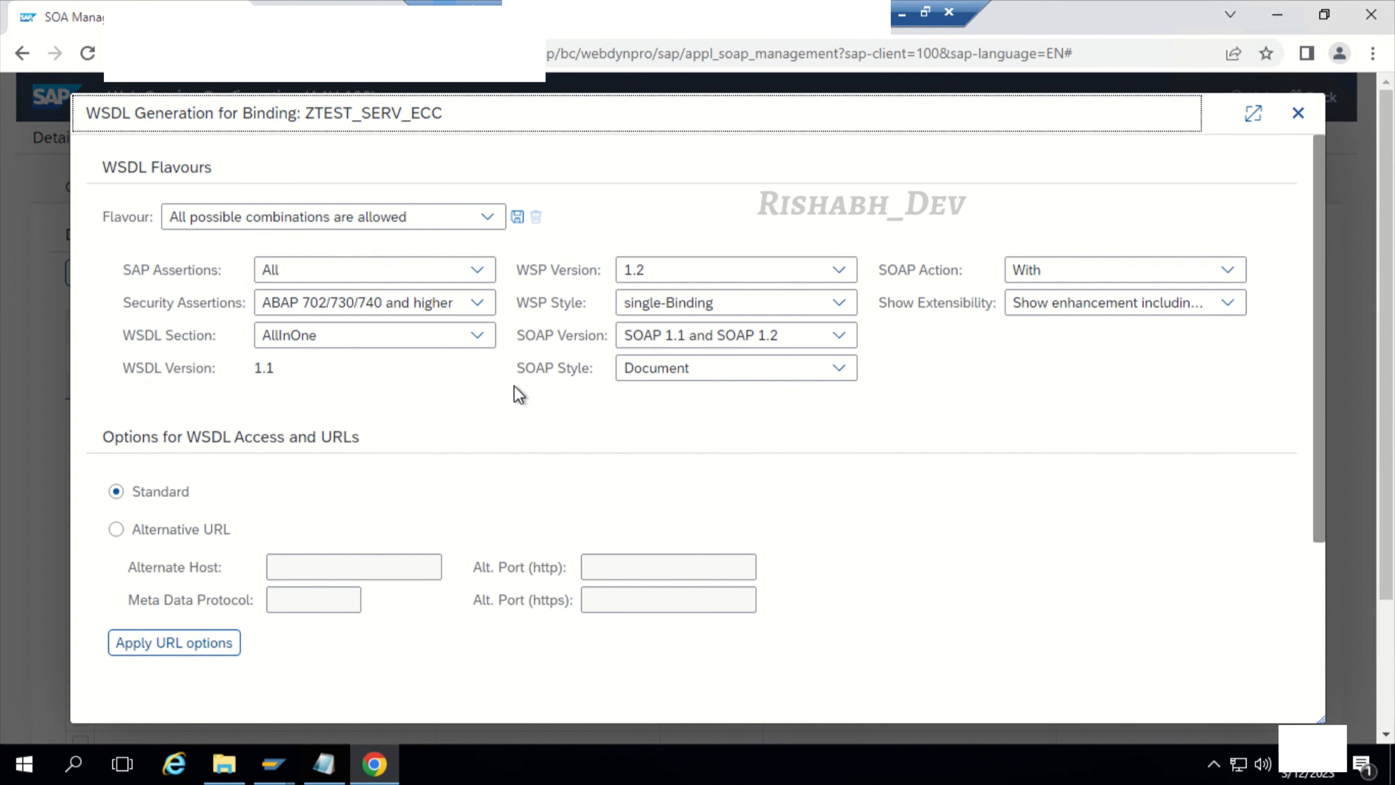
{"action": "scroll", "coordinate": [483, 497], "scroll_direction": "down", "scroll_amount": 3}
{"action": "left_click", "coordinate": [385, 623]}
{"action": "key", "text": "ctrl+a"}
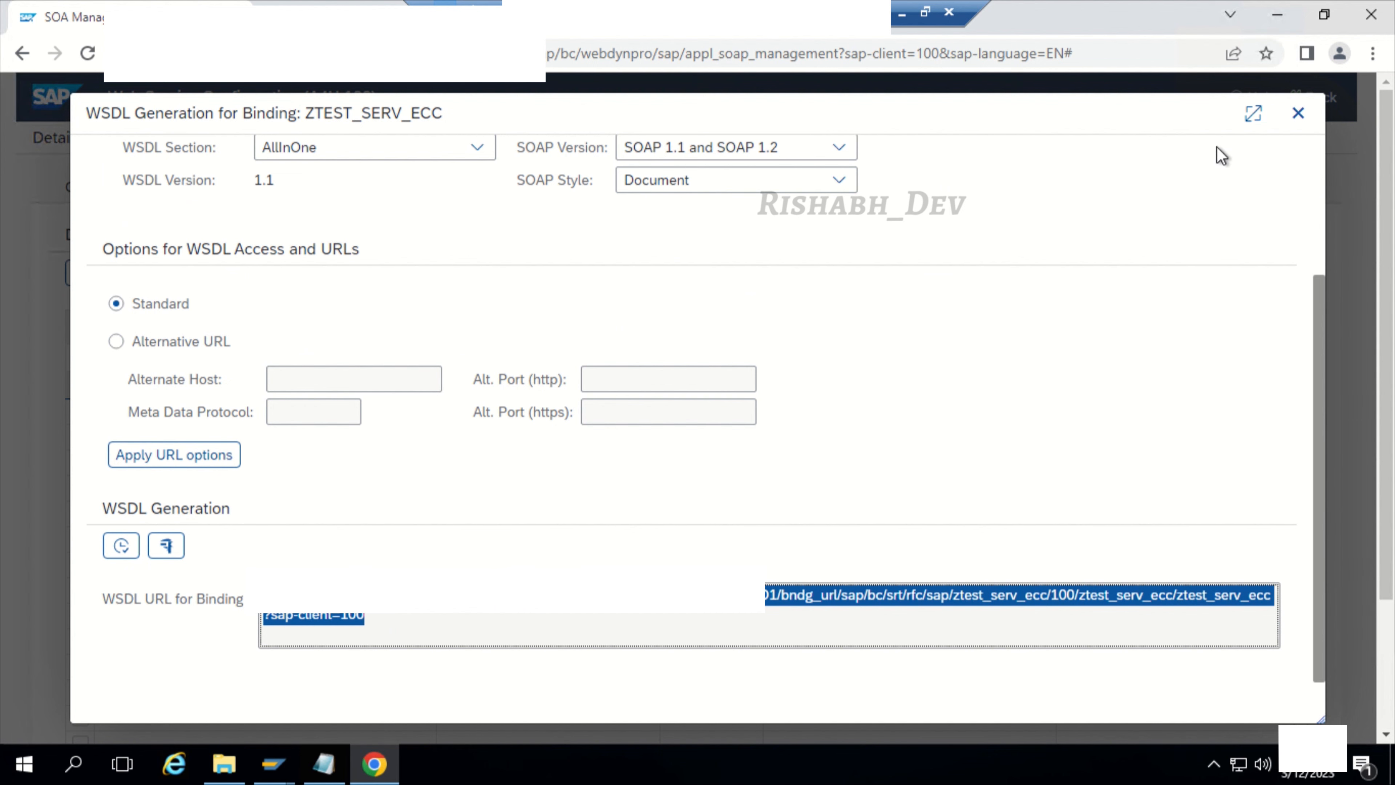
{"action": "left_click", "coordinate": [1298, 113]}
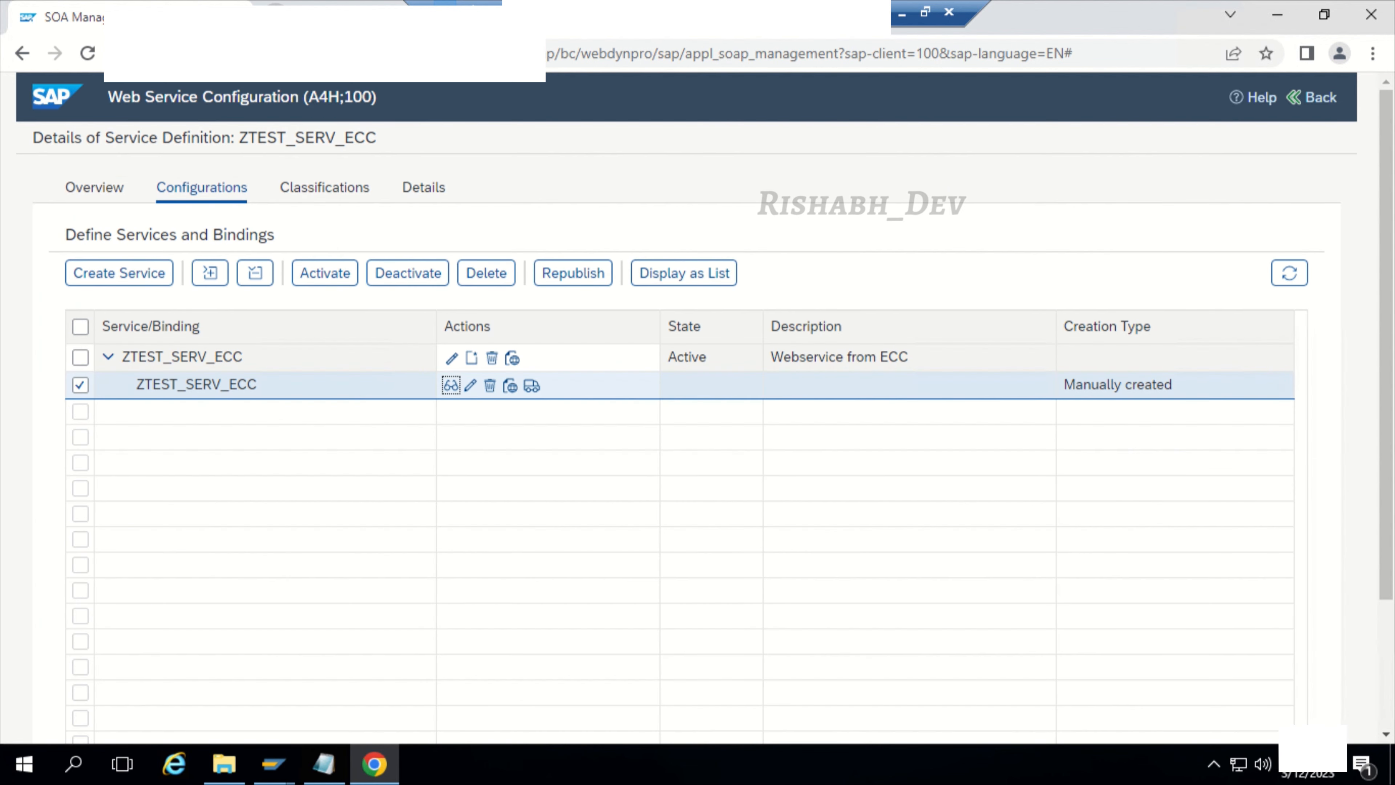
Step: Open the copied WSDL URL in a new browser tab and sign in with the account's user name and password
{"action": "key", "text": "ctrl+t"}
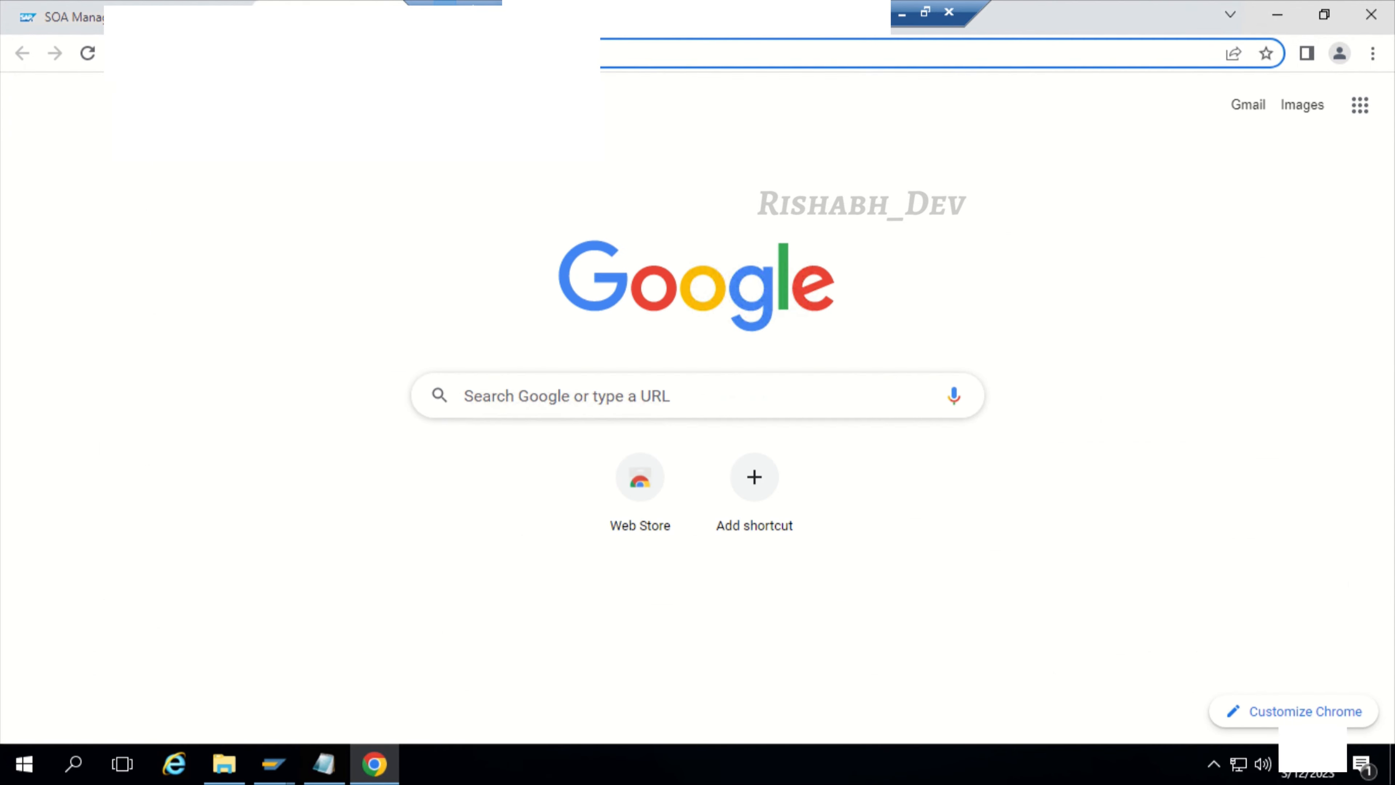
{"action": "key", "text": "ctrl+v"}
{"action": "key", "text": "Return"}
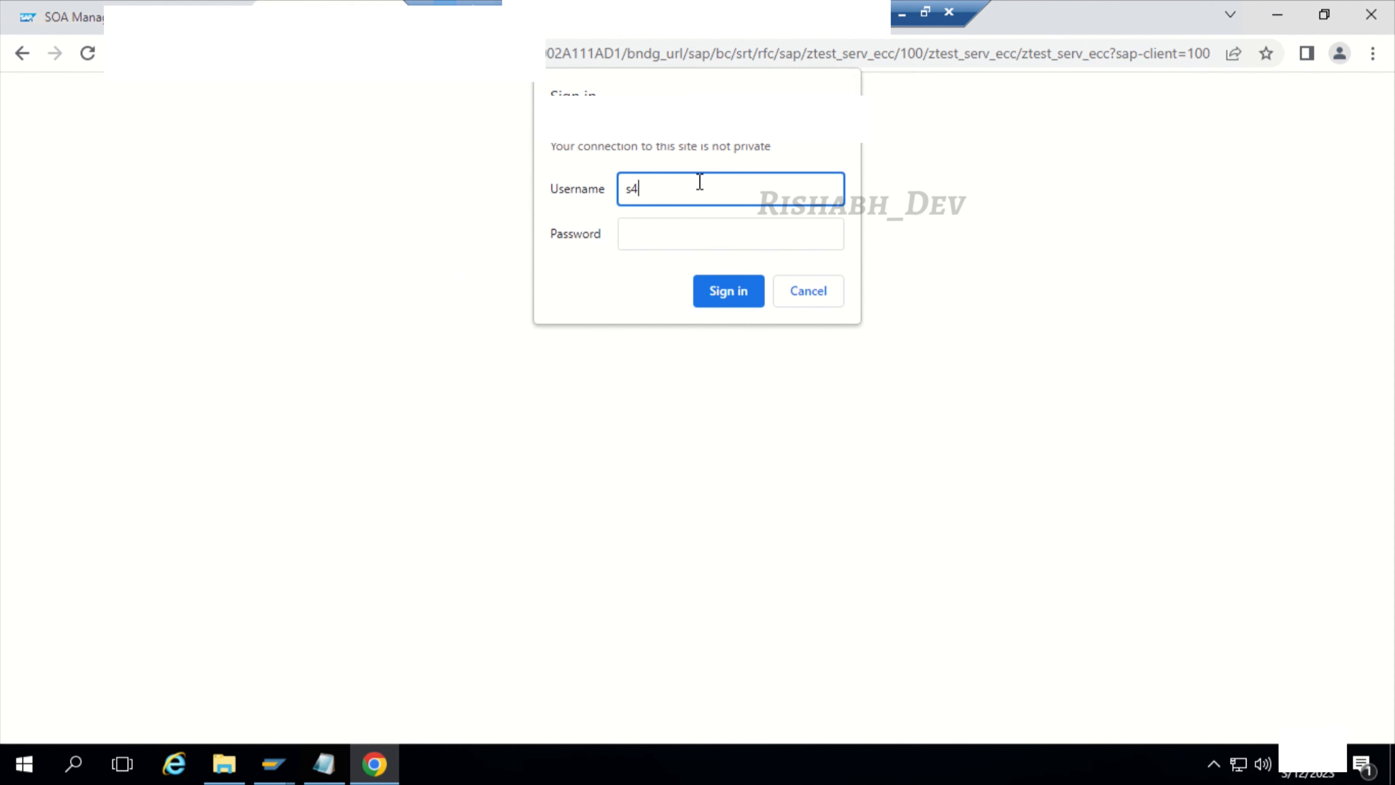
{"action": "key", "text": "Tab"}
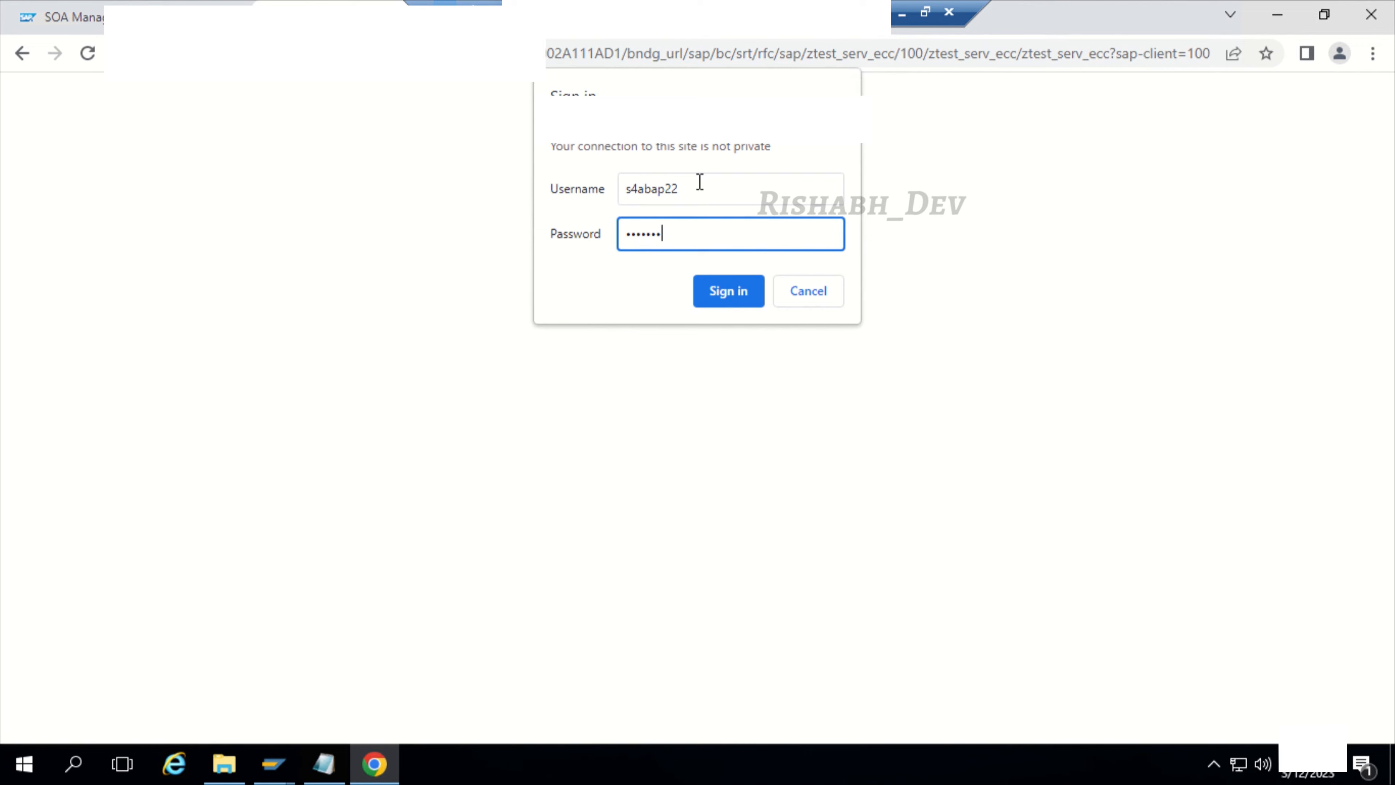
{"action": "key", "text": "Return"}
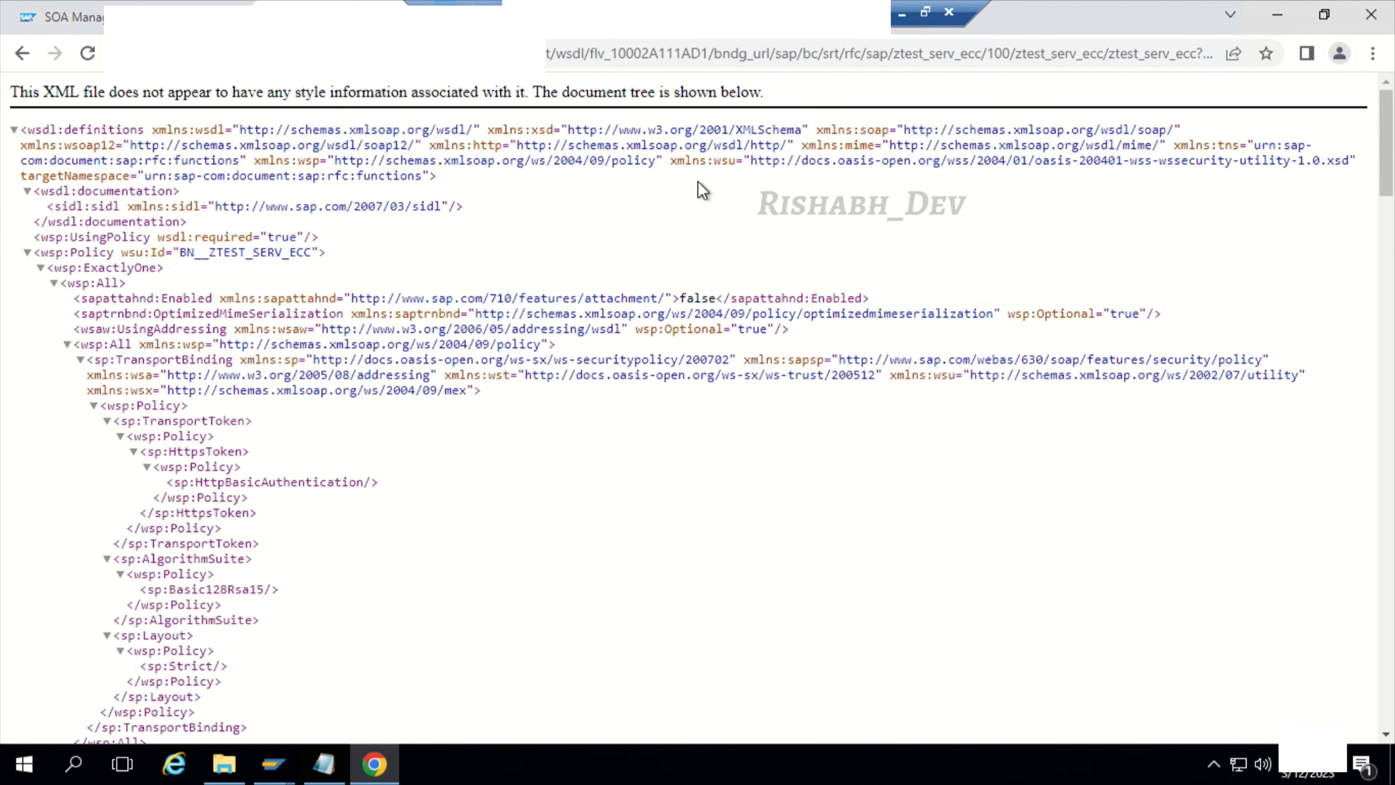
Step: Save the WSDL page to Downloads as ztest_serv_ecc.wsdl with the file type All Files
{"action": "right_click", "coordinate": [546, 287]}
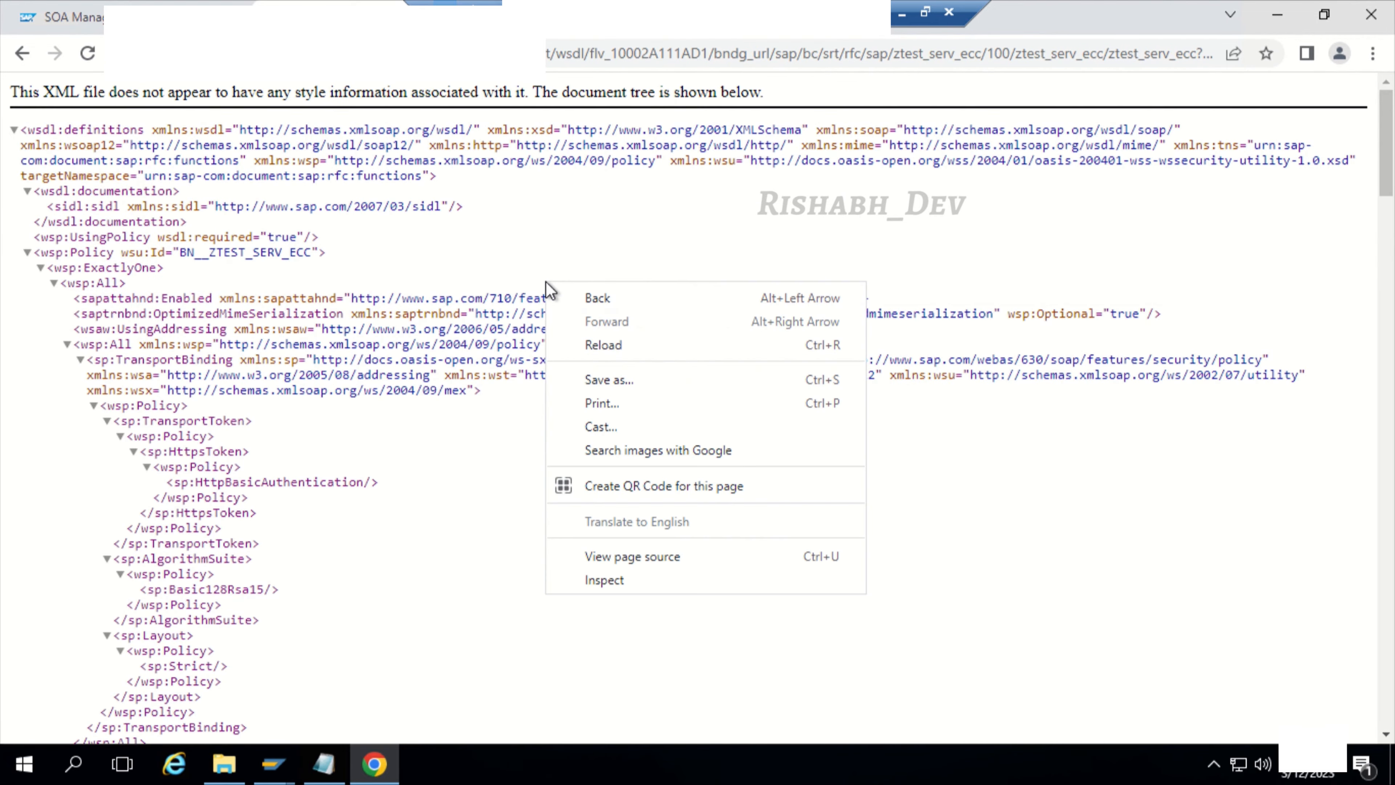
{"action": "left_click", "coordinate": [617, 378]}
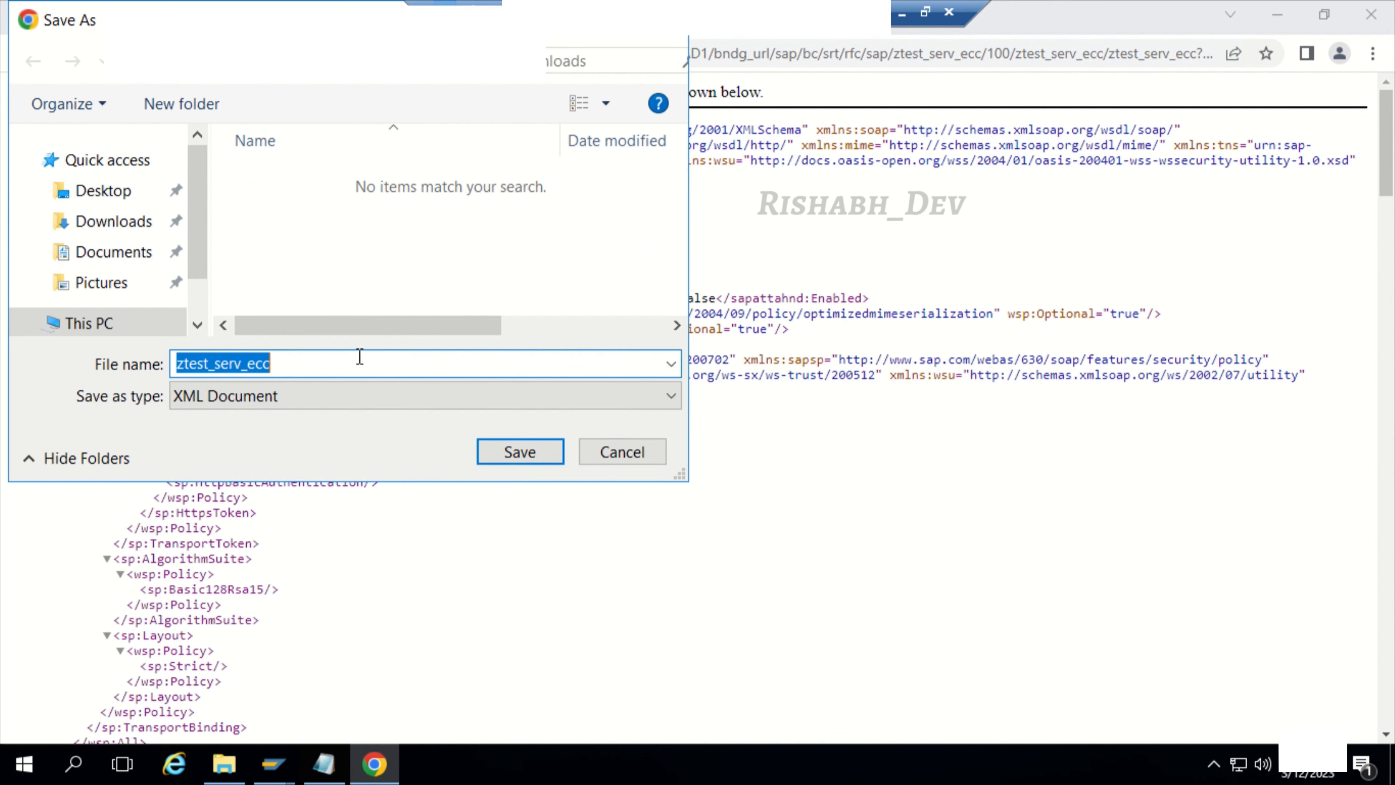
{"action": "left_click", "coordinate": [342, 399]}
{"action": "left_click", "coordinate": [286, 440]}
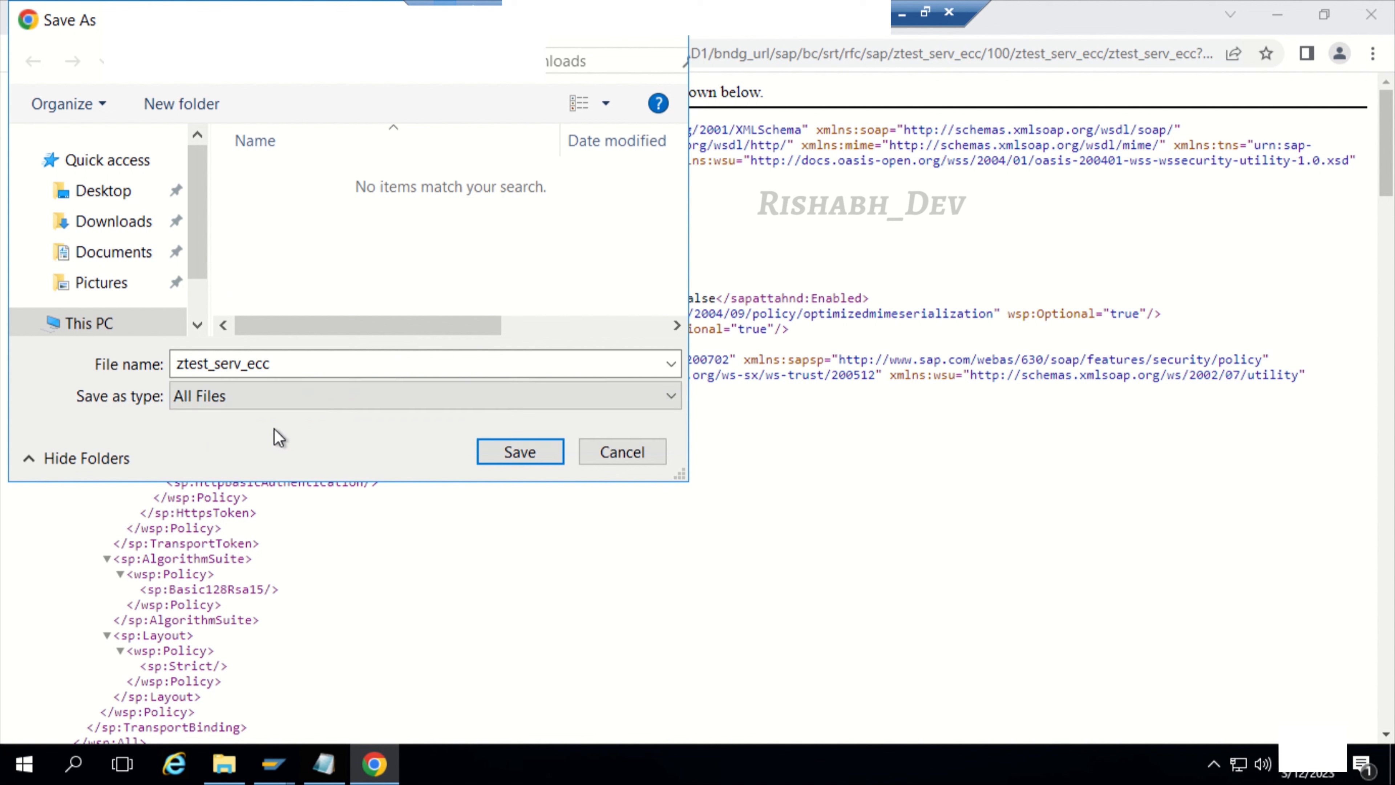
{"action": "left_click", "coordinate": [377, 364]}
{"action": "type", "text": ".wsdl"}
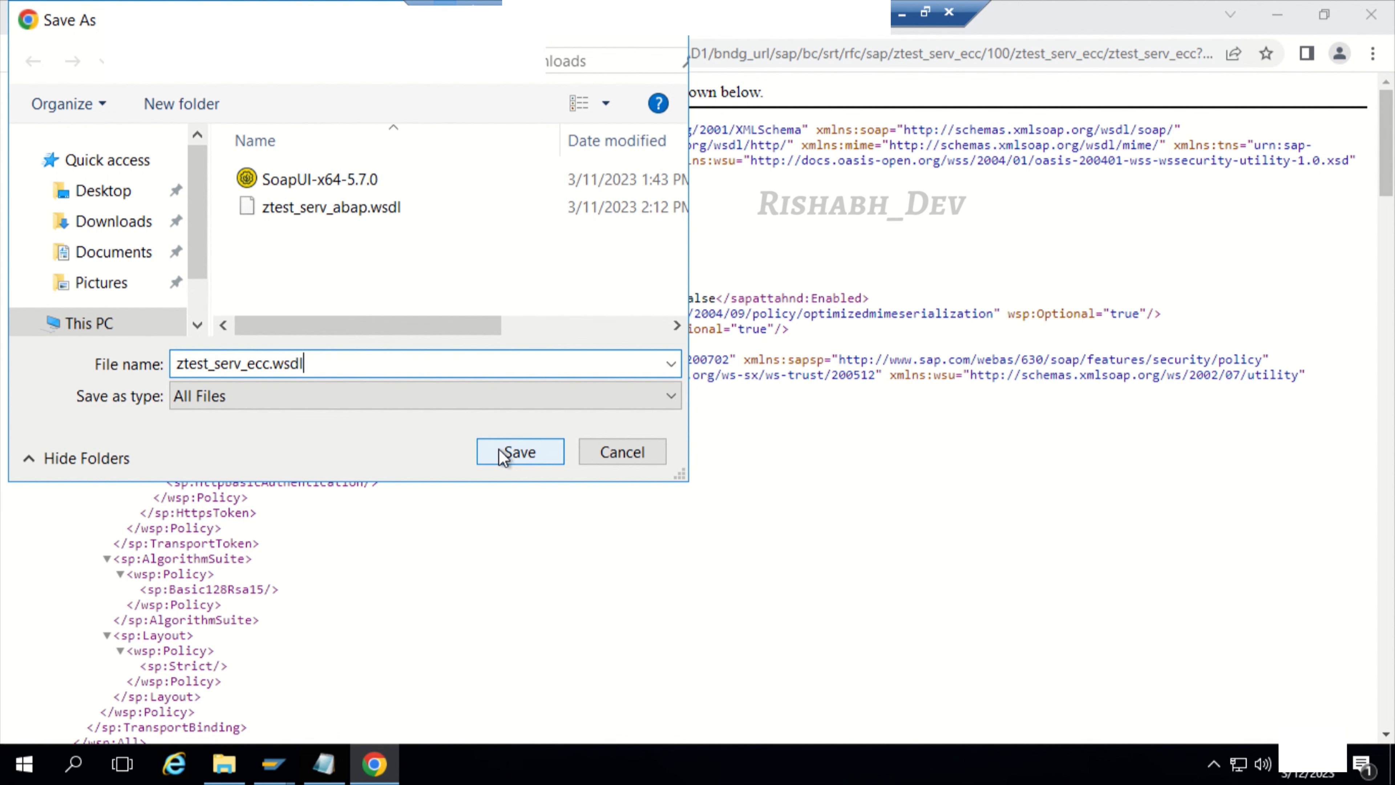
{"action": "left_click", "coordinate": [519, 451]}
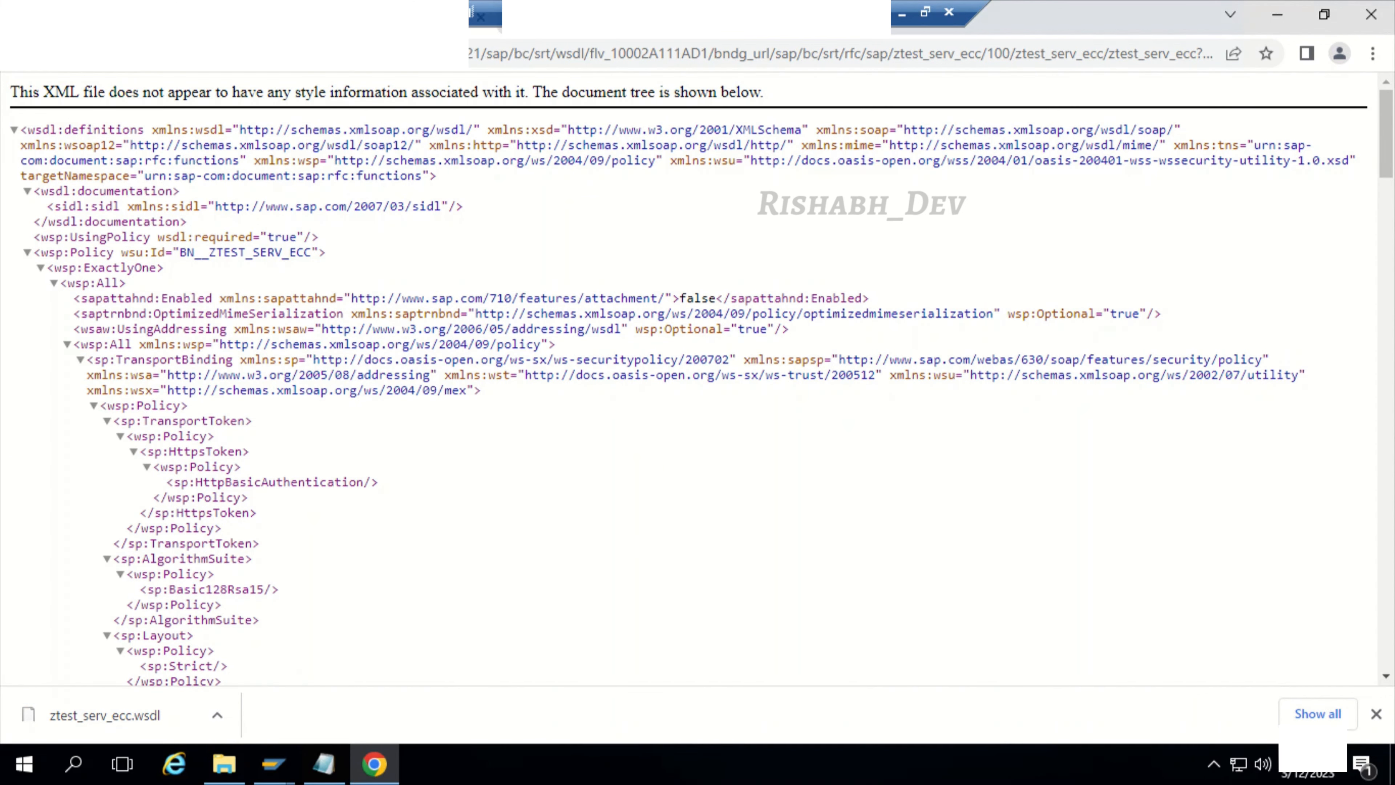
Step: View the SoapUI Open Source download page, and check the Downloads folder for the SoapUI installer and ztest_serv_ecc.wsdl
{"action": "left_click", "coordinate": [602, 38]}
{"action": "scroll", "coordinate": [471, 588], "scroll_direction": "down", "scroll_amount": 3}
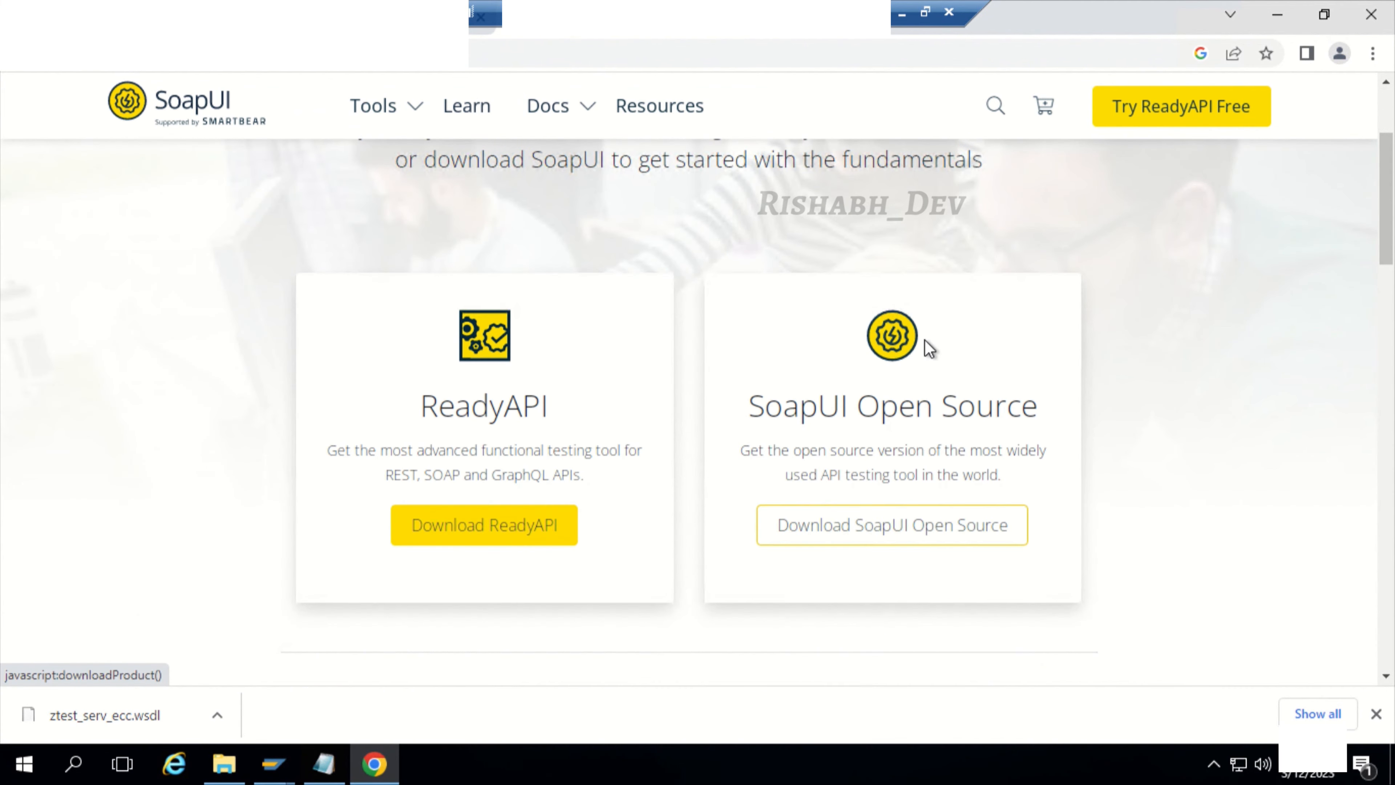
{"action": "left_click", "coordinate": [219, 765]}
{"action": "left_click", "coordinate": [249, 135]}
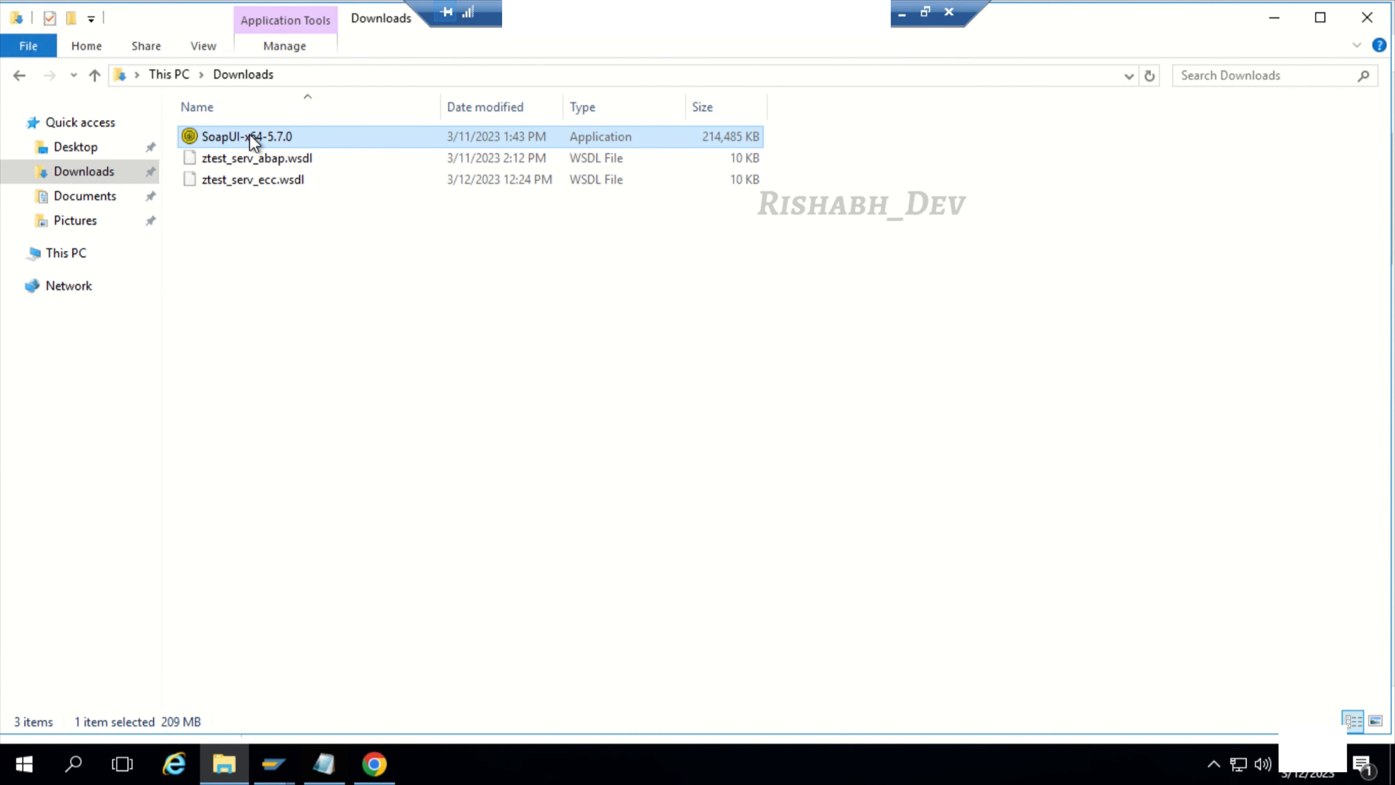
{"action": "left_click", "coordinate": [251, 185]}
{"action": "left_click", "coordinate": [262, 139]}
Step: Minimise the File Explorer and Chrome windows and launch SoapUI 5.7.0 from the desktop
{"action": "left_click", "coordinate": [1272, 30]}
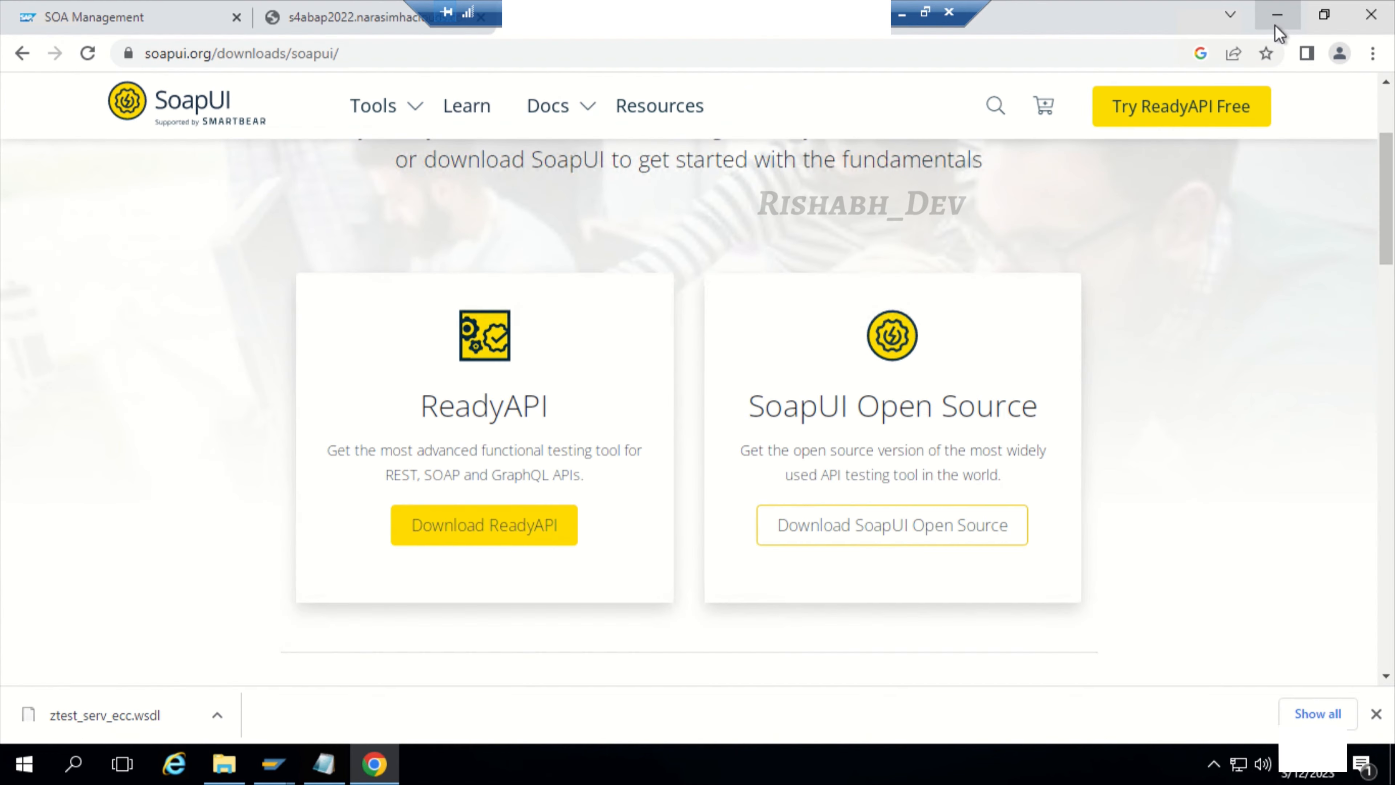
{"action": "left_click", "coordinate": [1274, 32]}
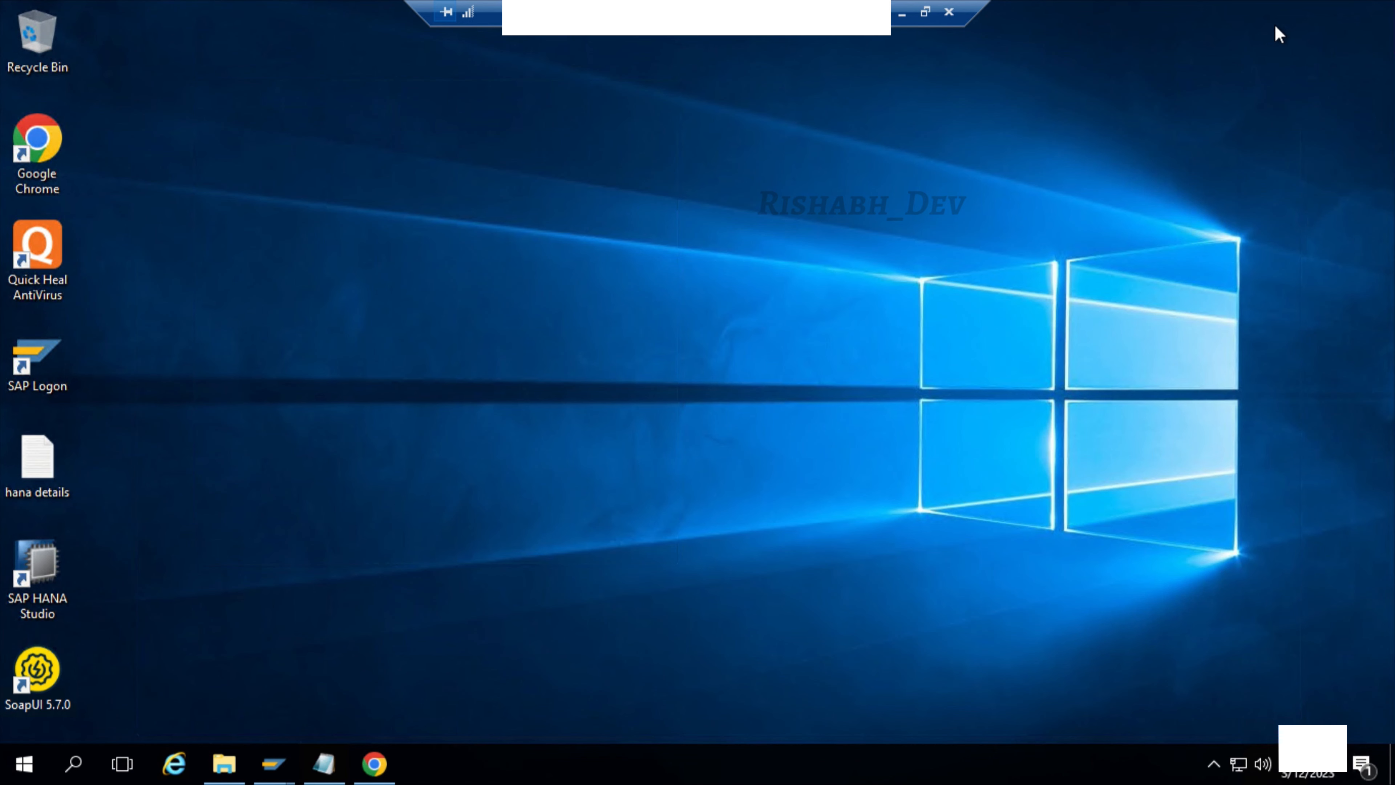
{"action": "double_click", "coordinate": [17, 686]}
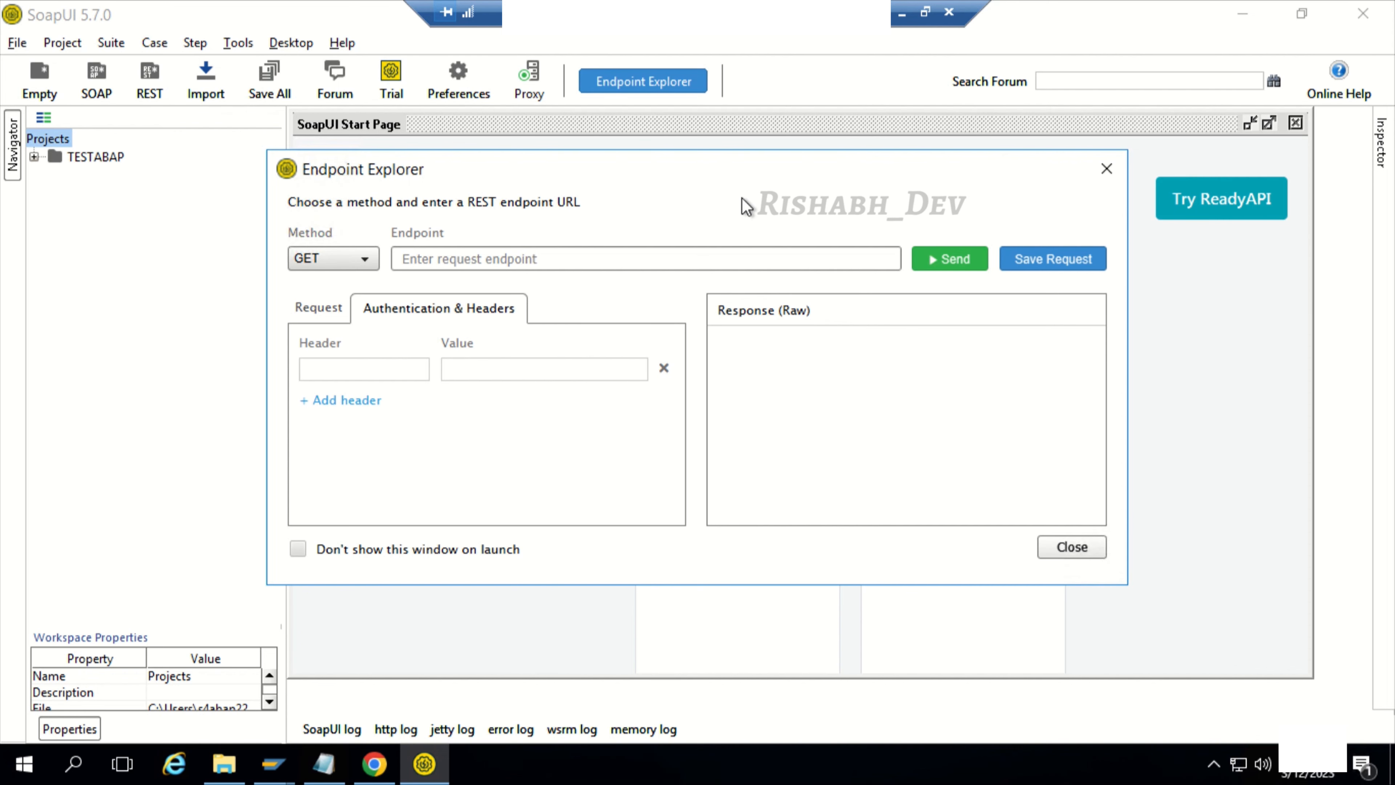
Step: Dismiss the Endpoint Explorer and start a new SOAP project named Test_ECC_webservice
{"action": "left_click", "coordinate": [1115, 170]}
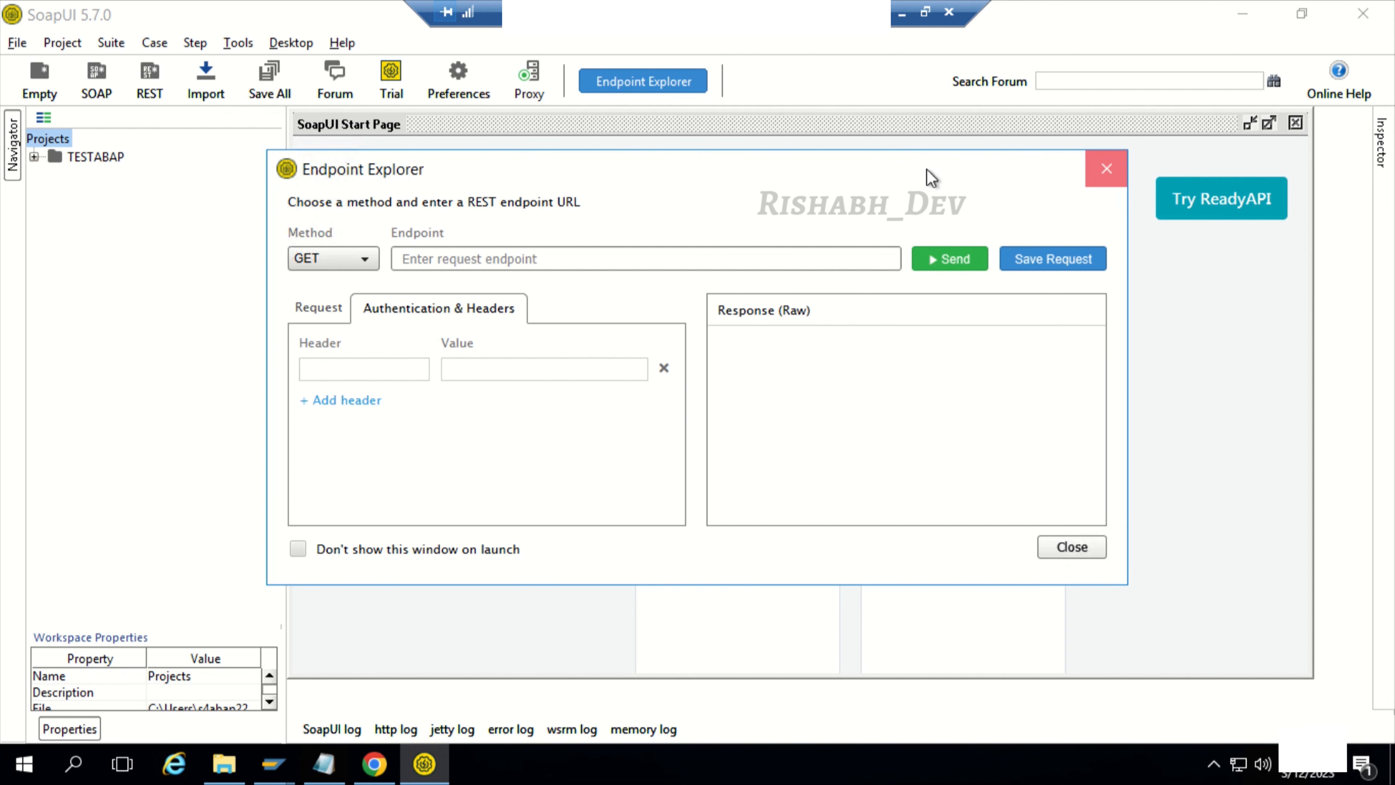
{"action": "left_click", "coordinate": [17, 43]}
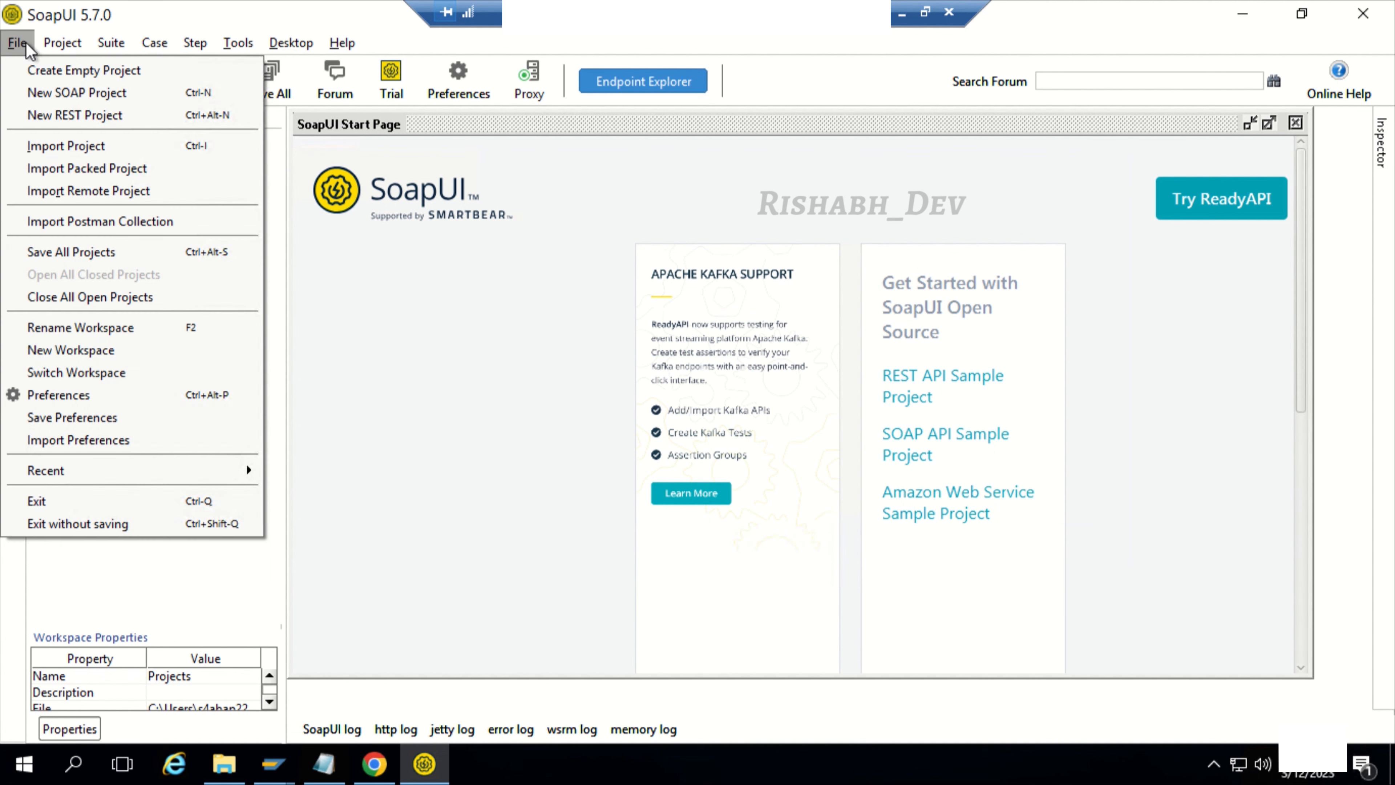
{"action": "left_click", "coordinate": [46, 95]}
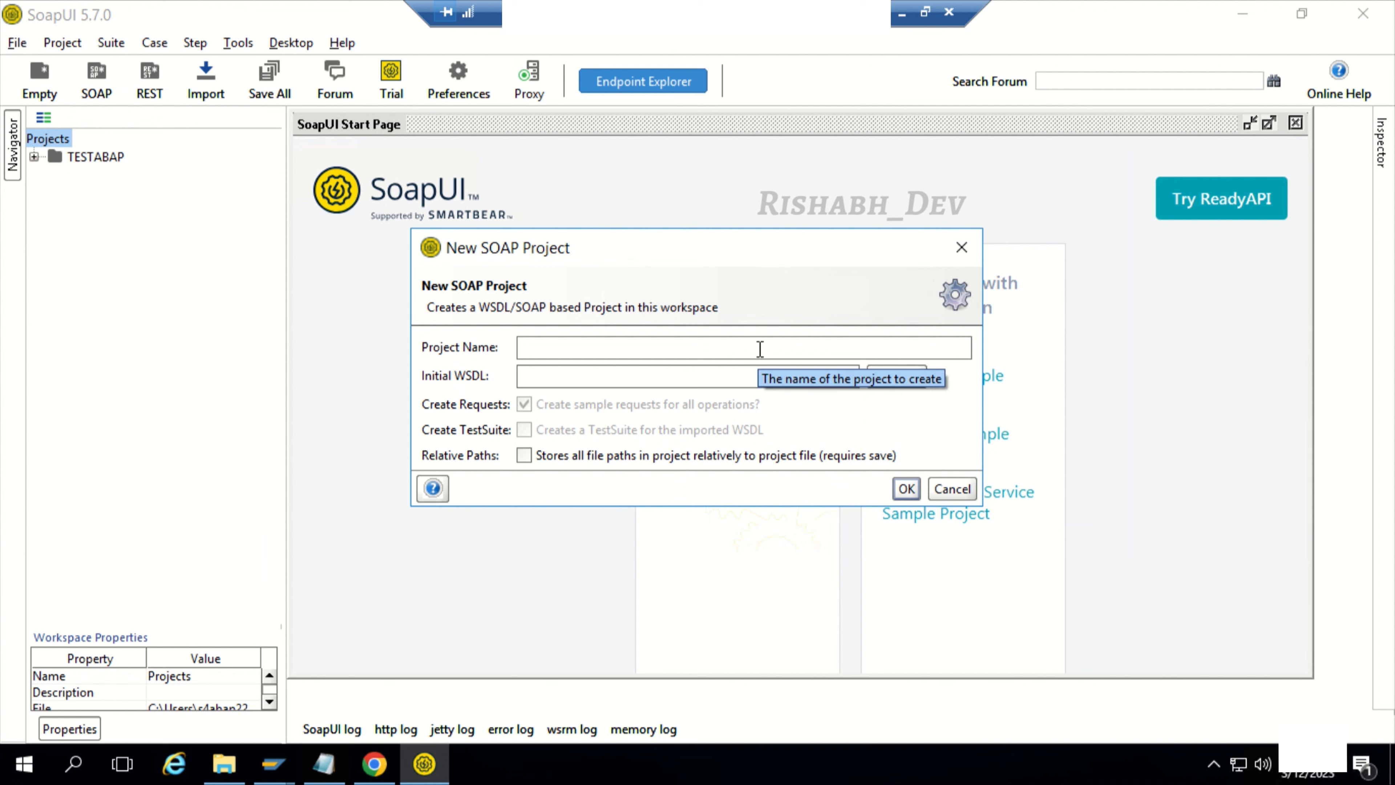
{"action": "type", "text": "Test_ECC"}
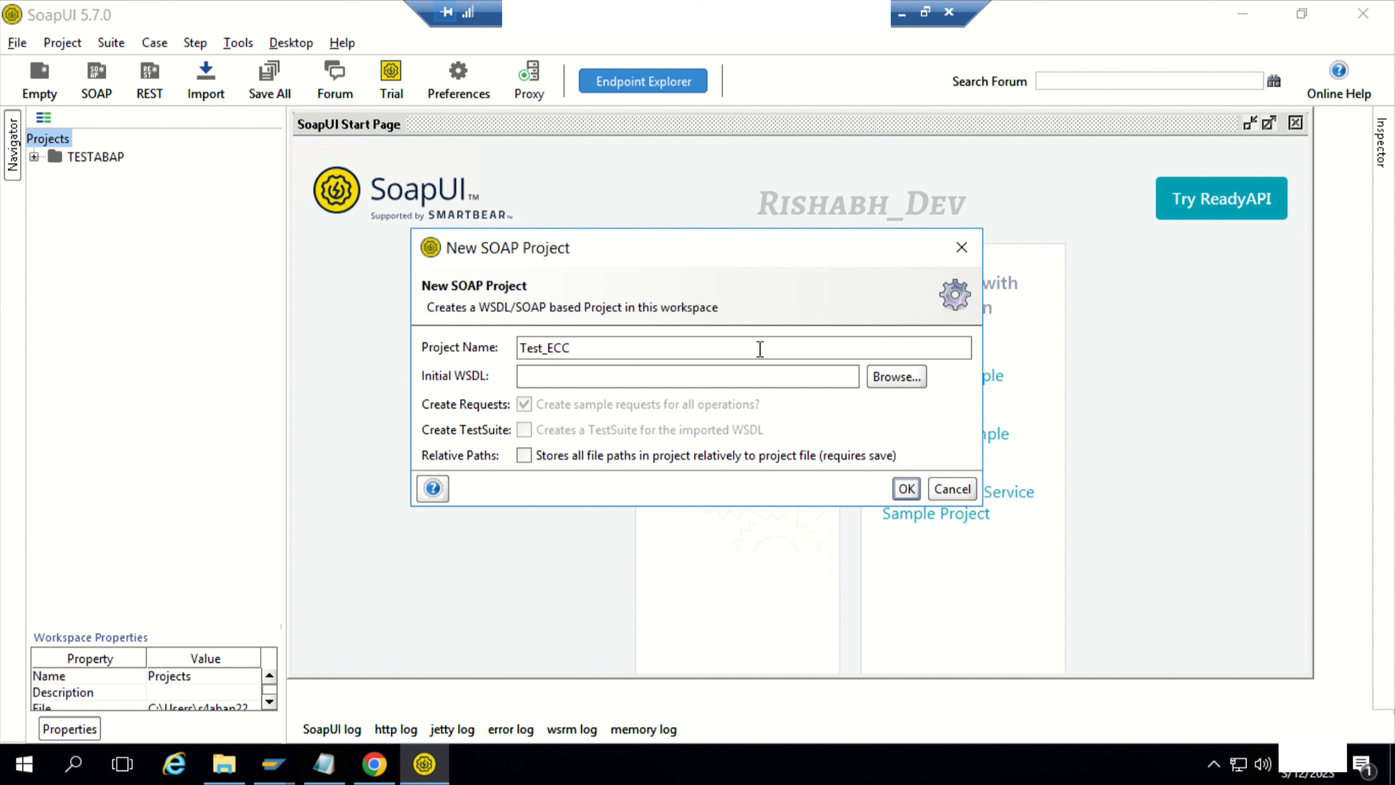
{"action": "type", "text": "_webservice"}
Step: Choose ztest_serv_ecc.wsdl from Downloads as the initial WSDL and create the project with sample requests
{"action": "left_click", "coordinate": [894, 377]}
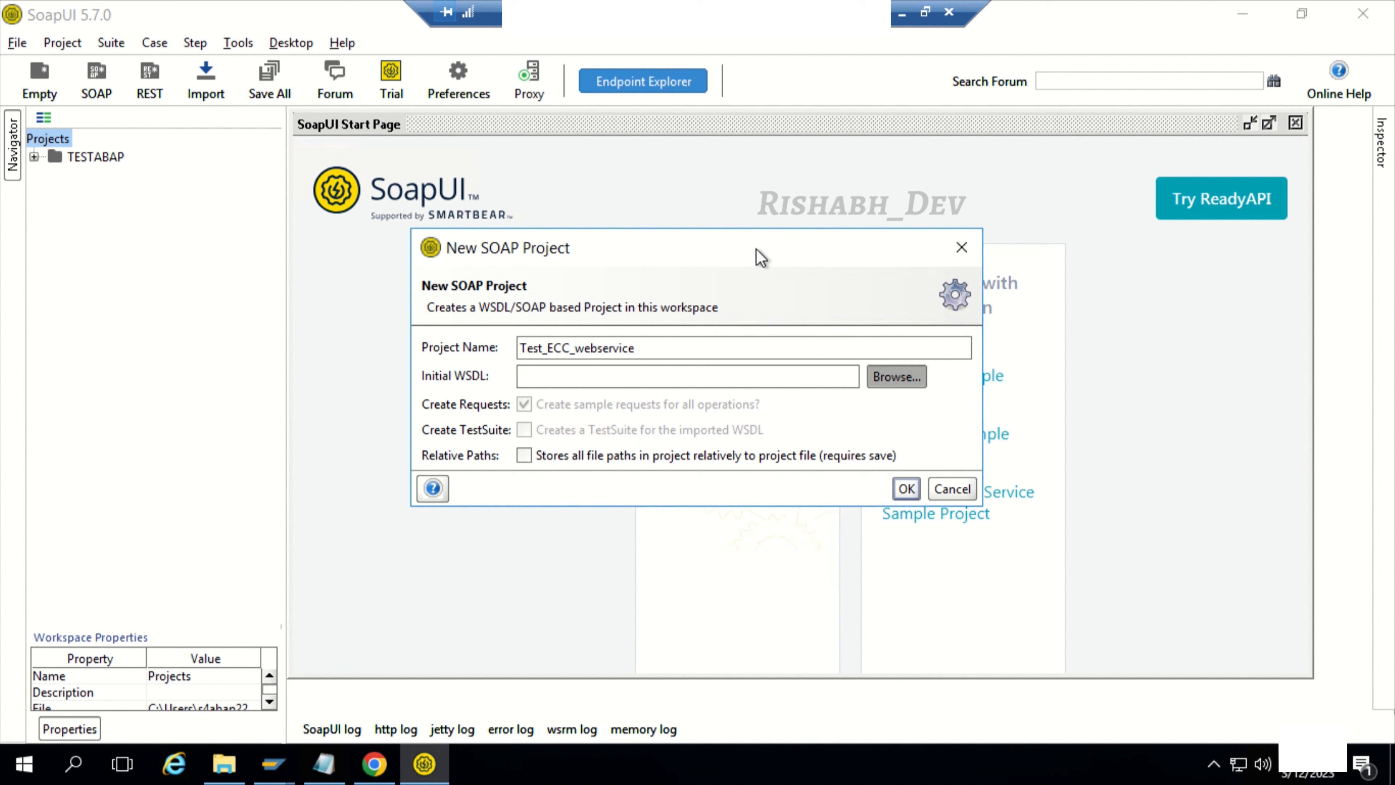
{"action": "left_click", "coordinate": [664, 245]}
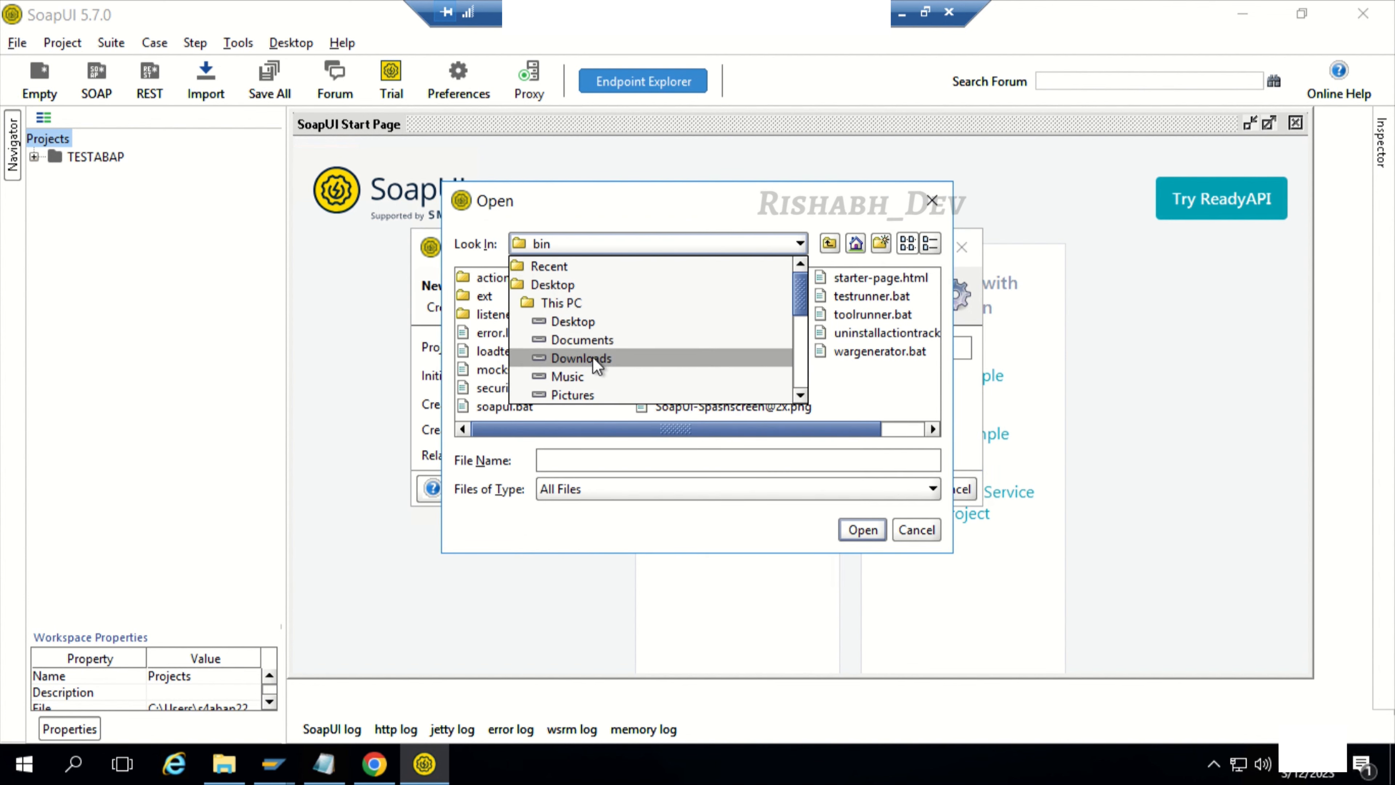
{"action": "left_click", "coordinate": [597, 358]}
{"action": "left_click", "coordinate": [544, 316]}
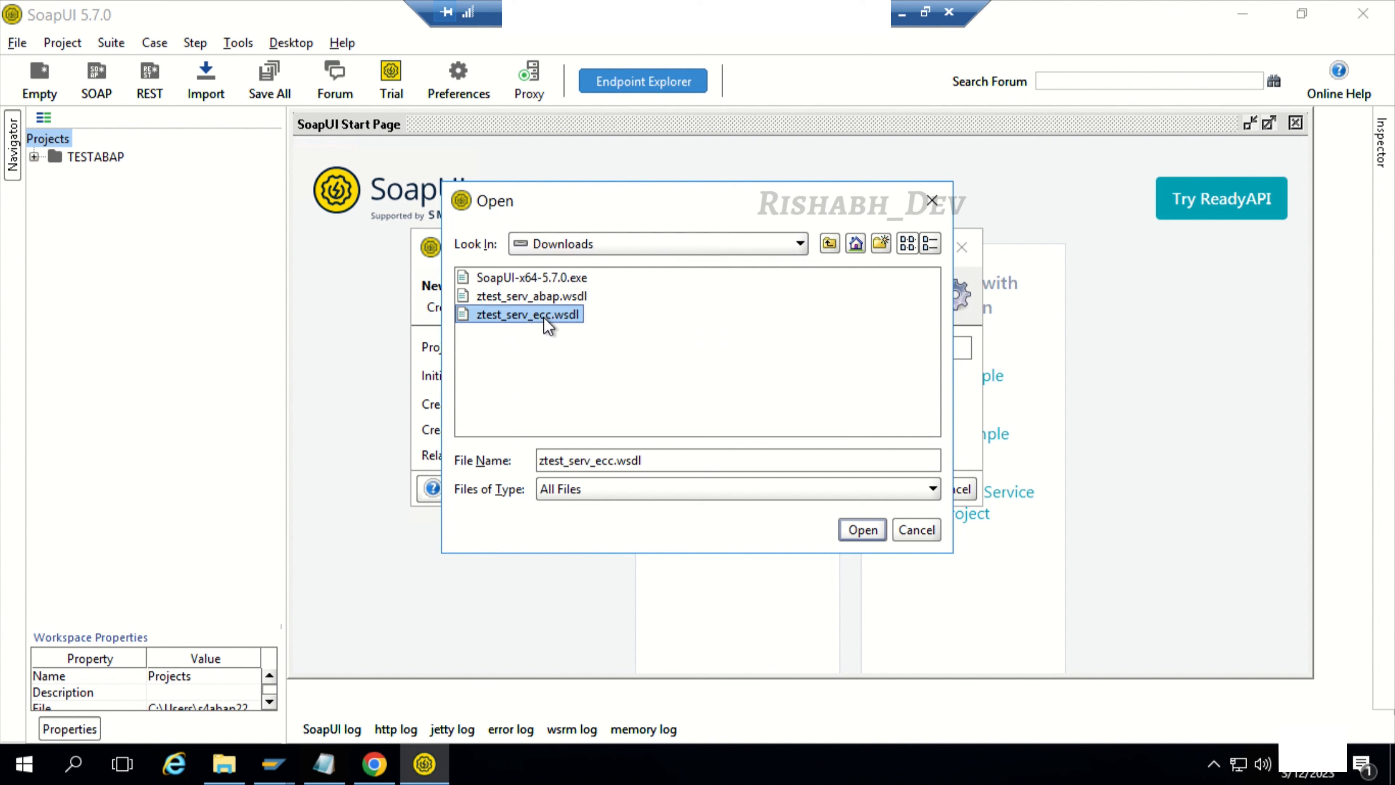
{"action": "left_click", "coordinate": [878, 528]}
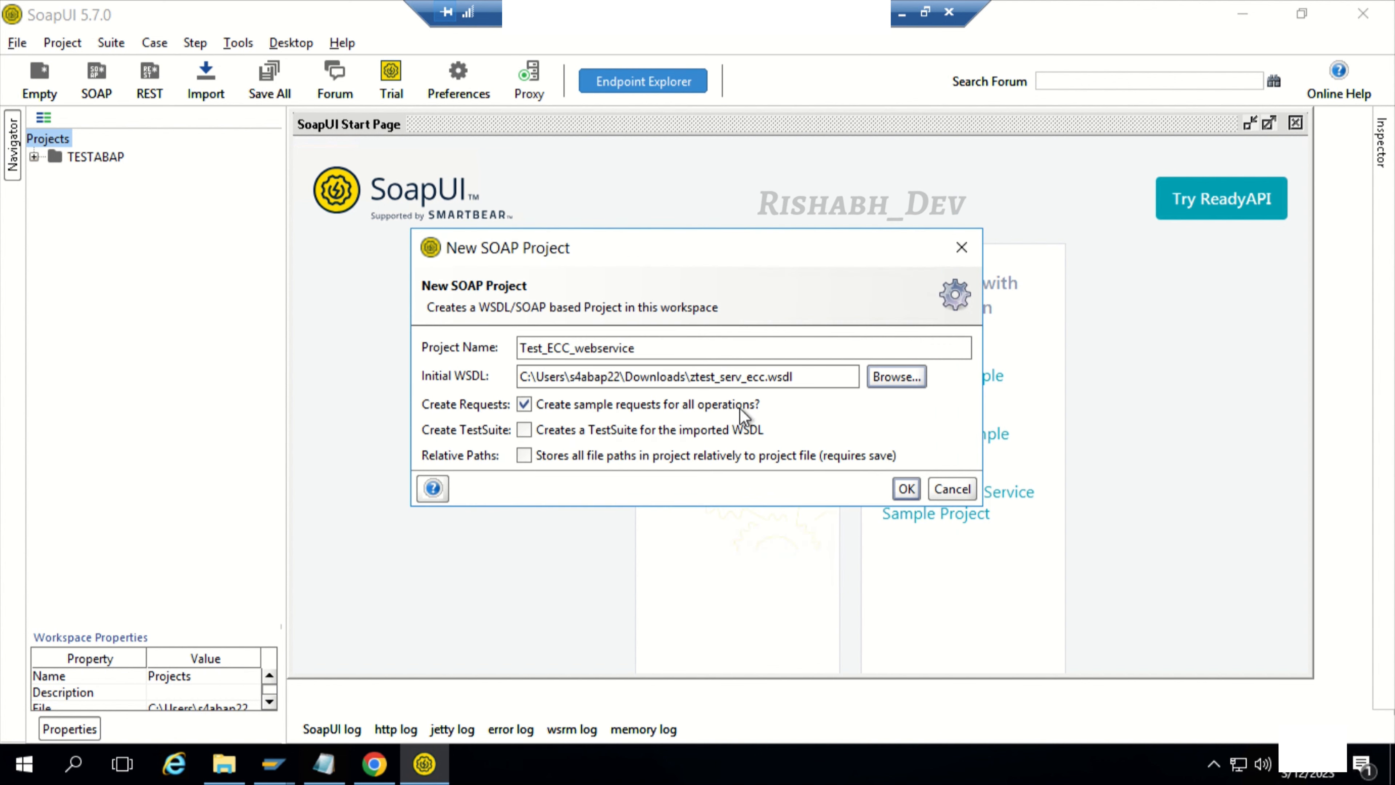
{"action": "left_click", "coordinate": [905, 489]}
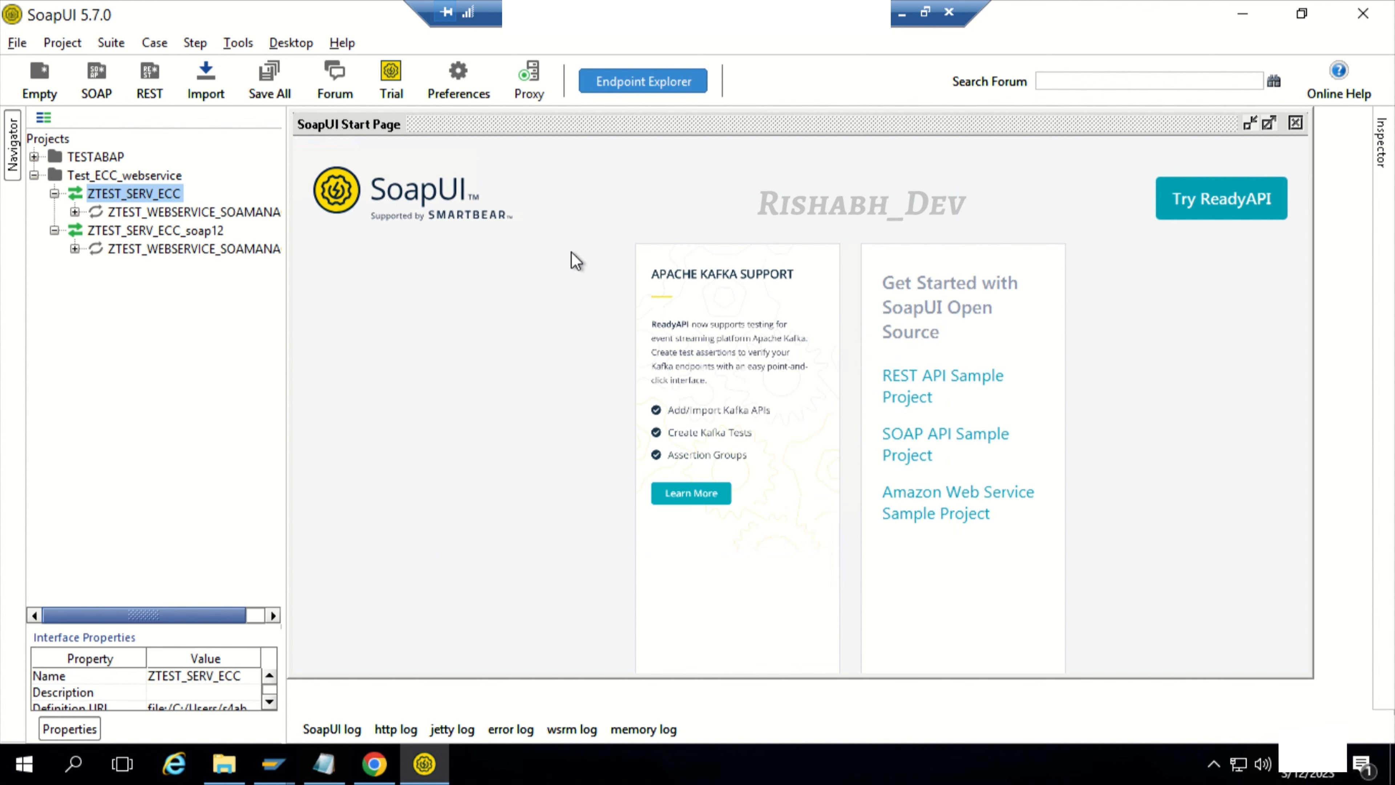
Step: Open Request 1 of the ZTEST_SERV_ECC_soap12 binding and set IM_STRING1 to New and IM_STRING2 to York
{"action": "left_click", "coordinate": [74, 248]}
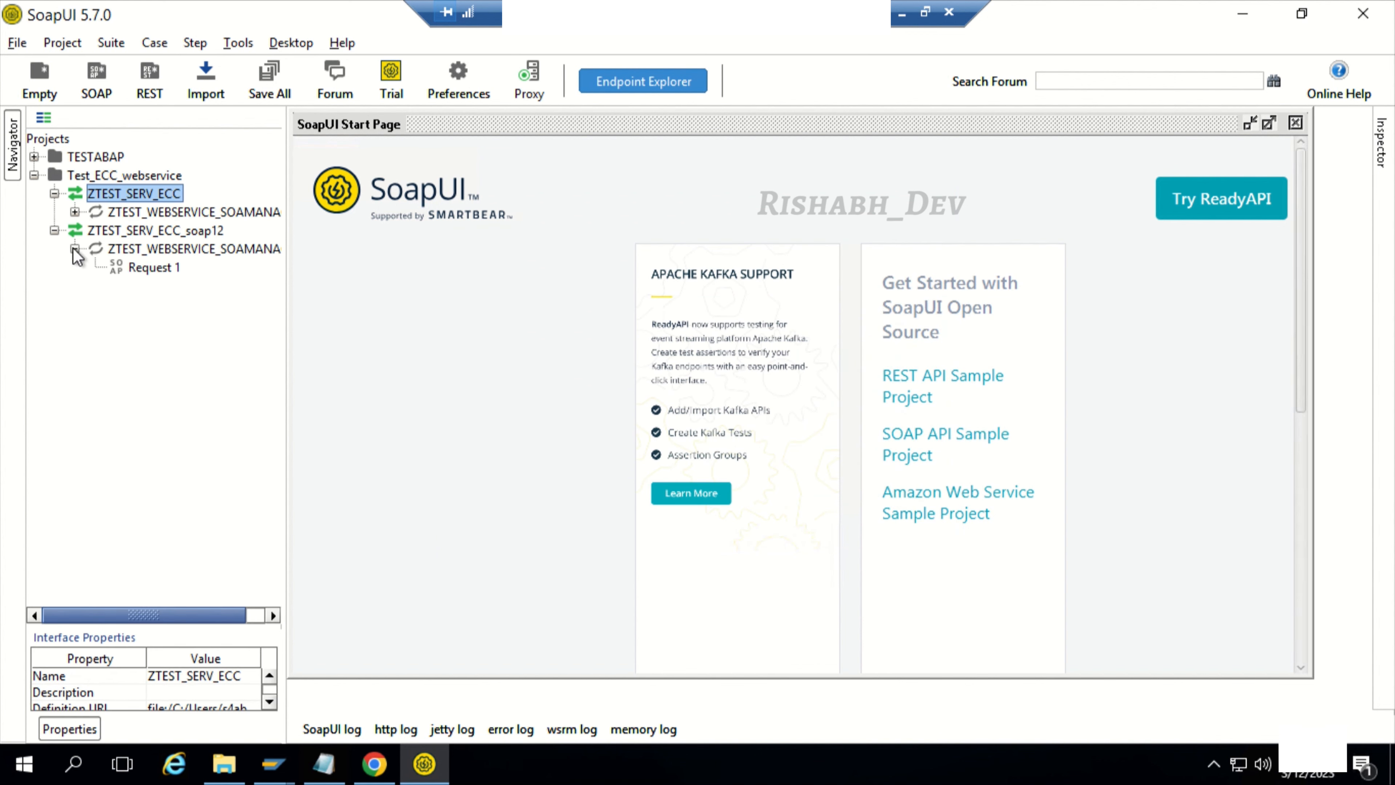
{"action": "left_click", "coordinate": [147, 268]}
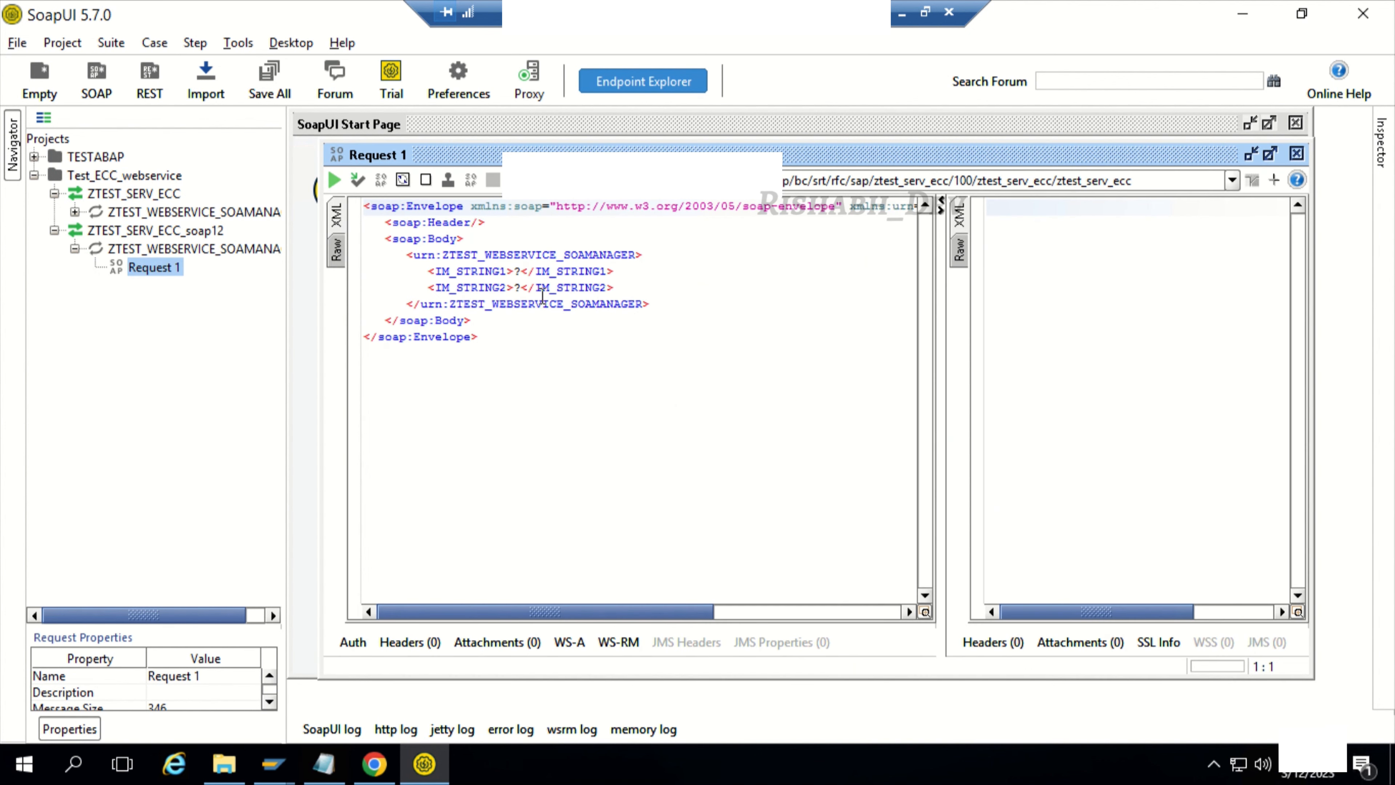
{"action": "left_click", "coordinate": [521, 271]}
{"action": "key", "text": "BackSpace"}
{"action": "type", "text": "New"}
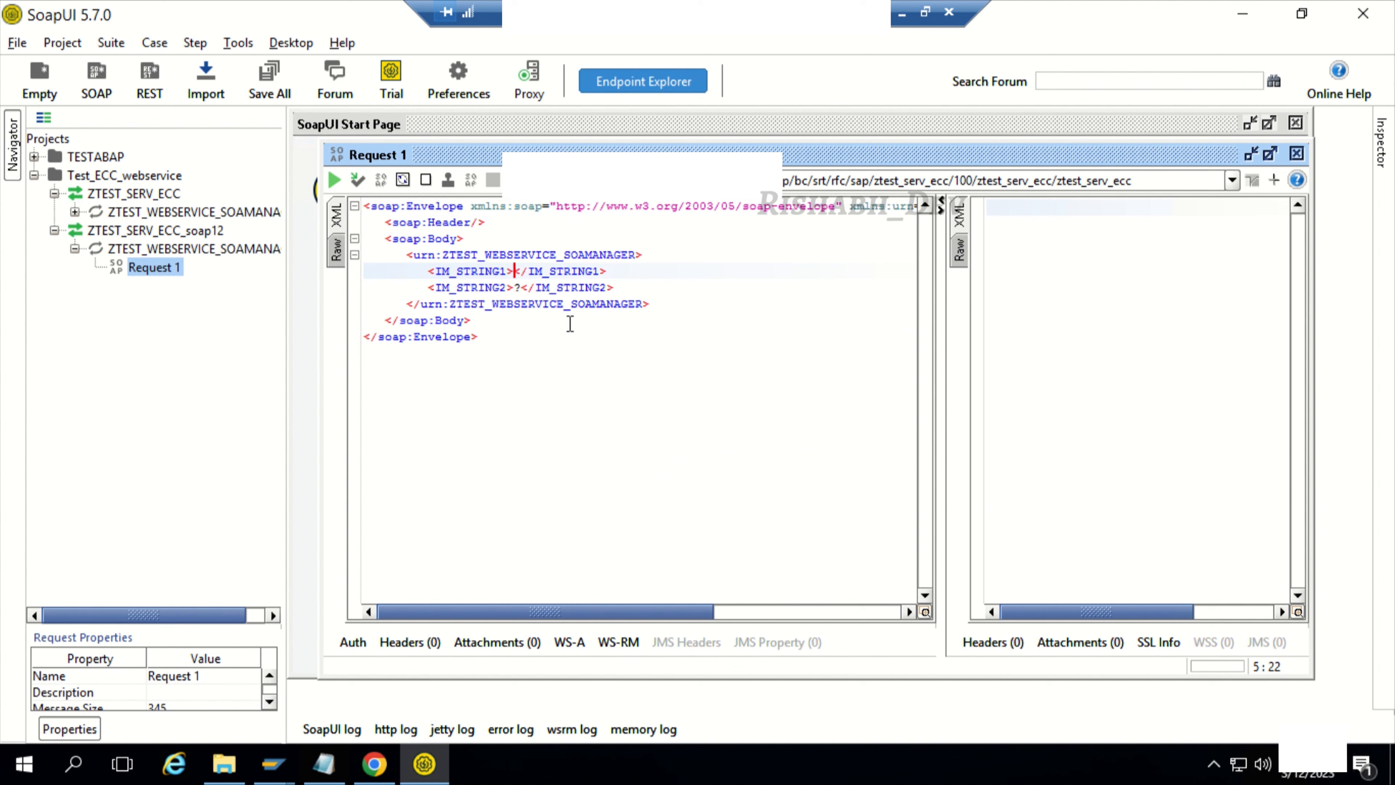
{"action": "key", "text": "BackSpace"}
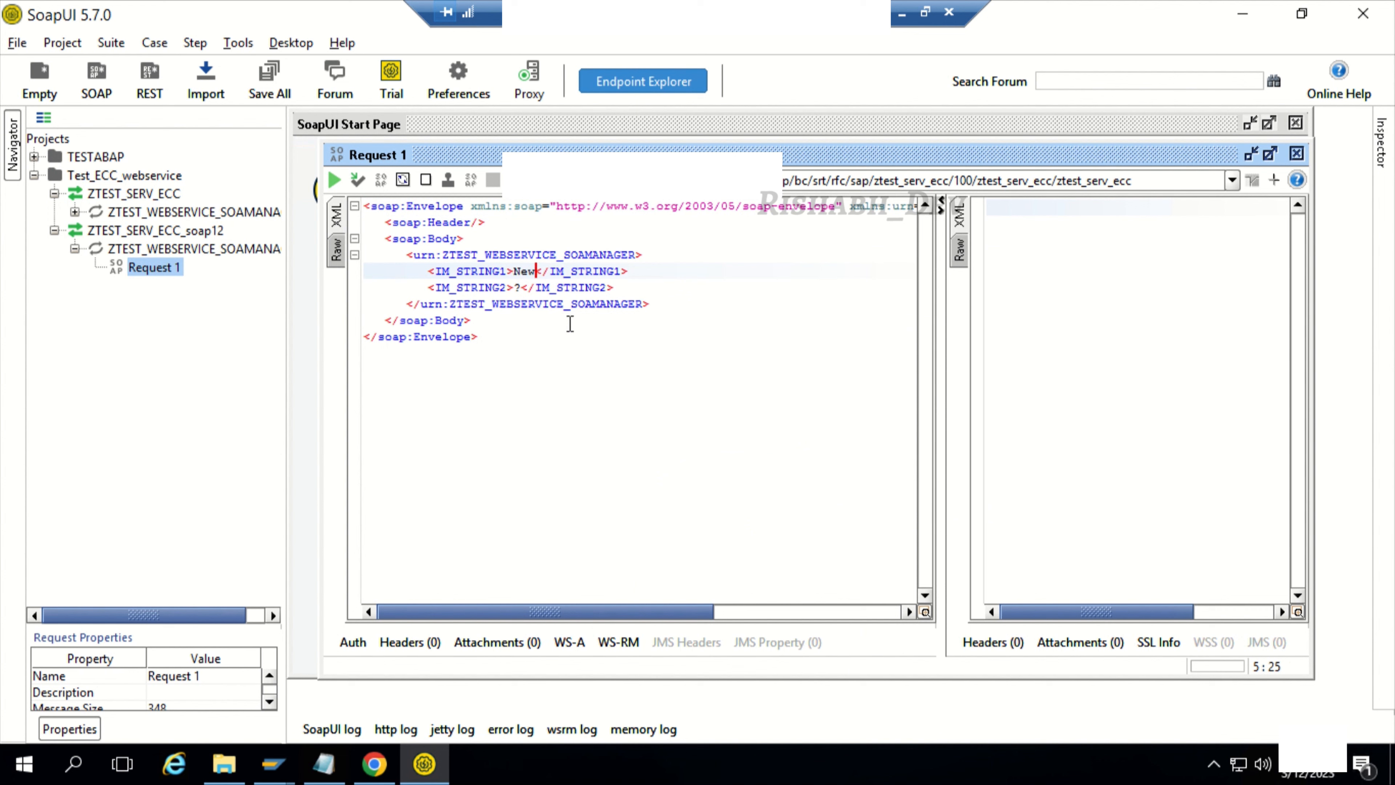
{"action": "left_click", "coordinate": [520, 287]}
{"action": "key", "text": "BackSpace"}
{"action": "type", "text": "York"}
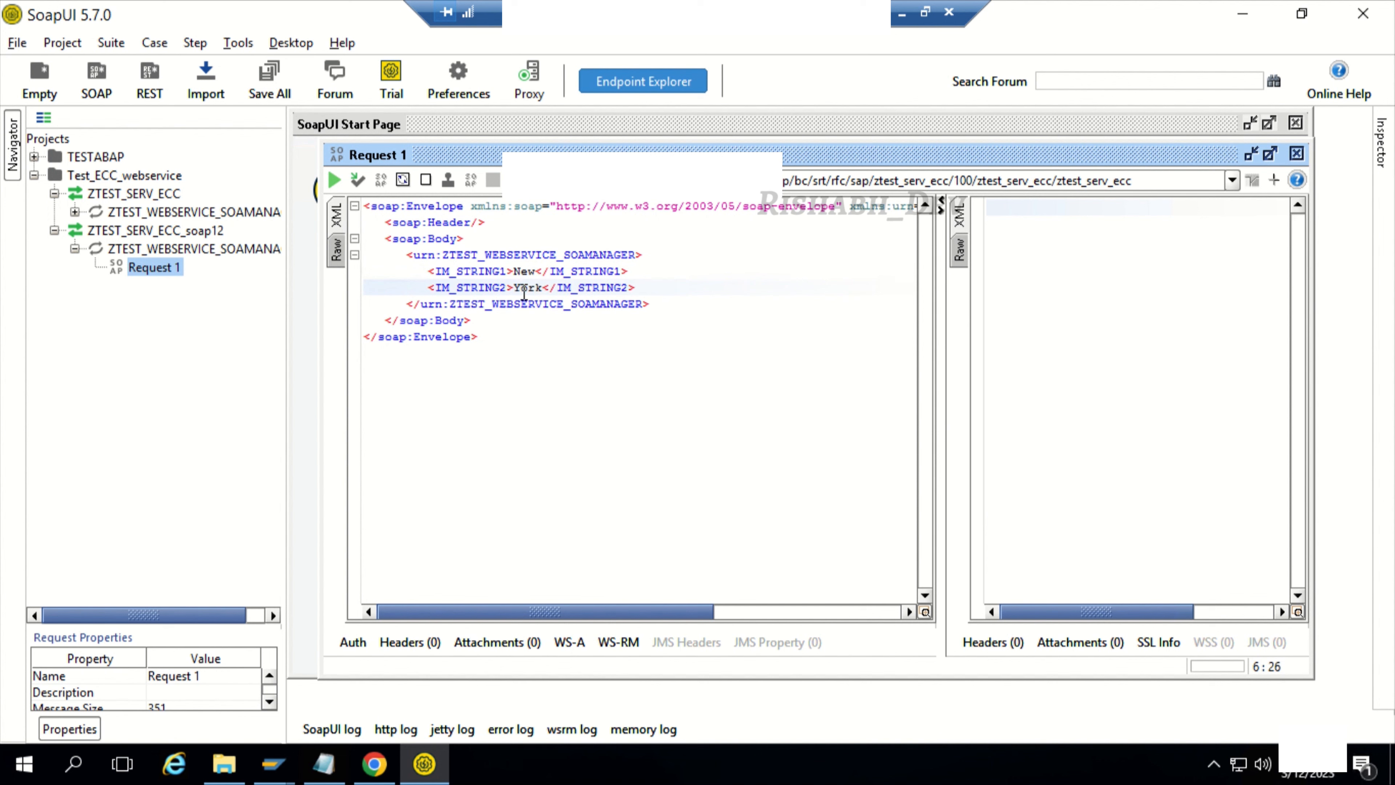
Step: Add Basic authorization to the request and enter the account's user name and password
{"action": "left_click", "coordinate": [354, 642]}
{"action": "left_click", "coordinate": [530, 501]}
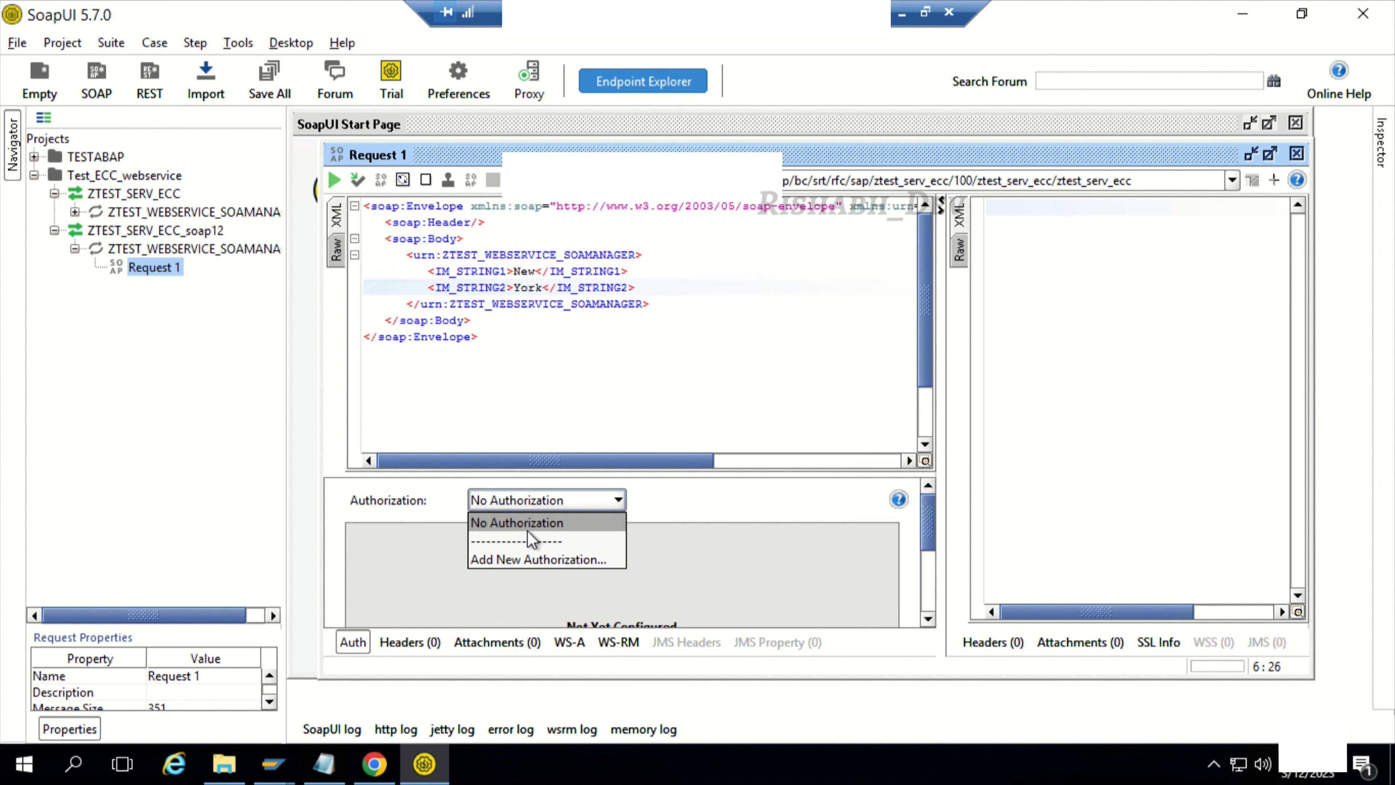
{"action": "left_click", "coordinate": [522, 557]}
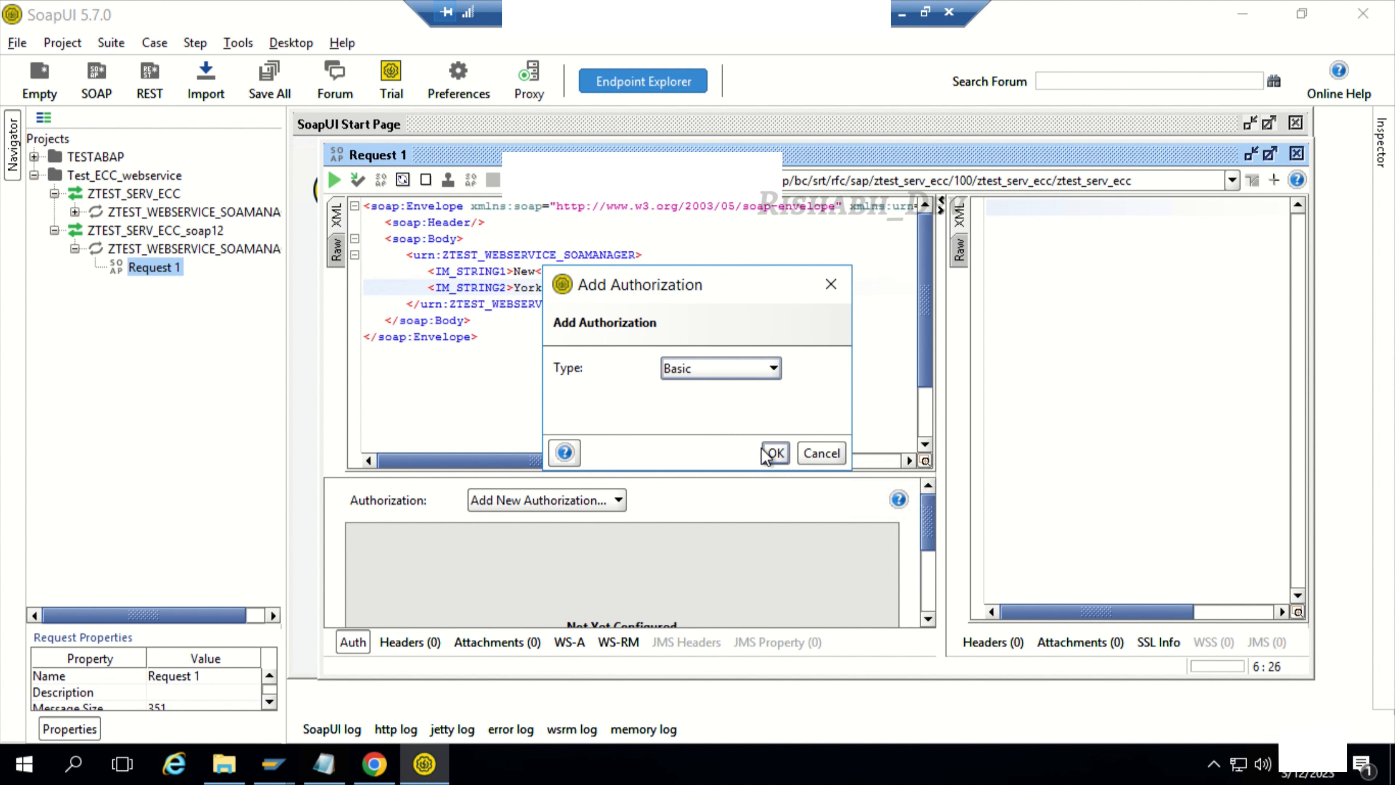
{"action": "left_click", "coordinate": [774, 452]}
{"action": "left_click", "coordinate": [556, 547]}
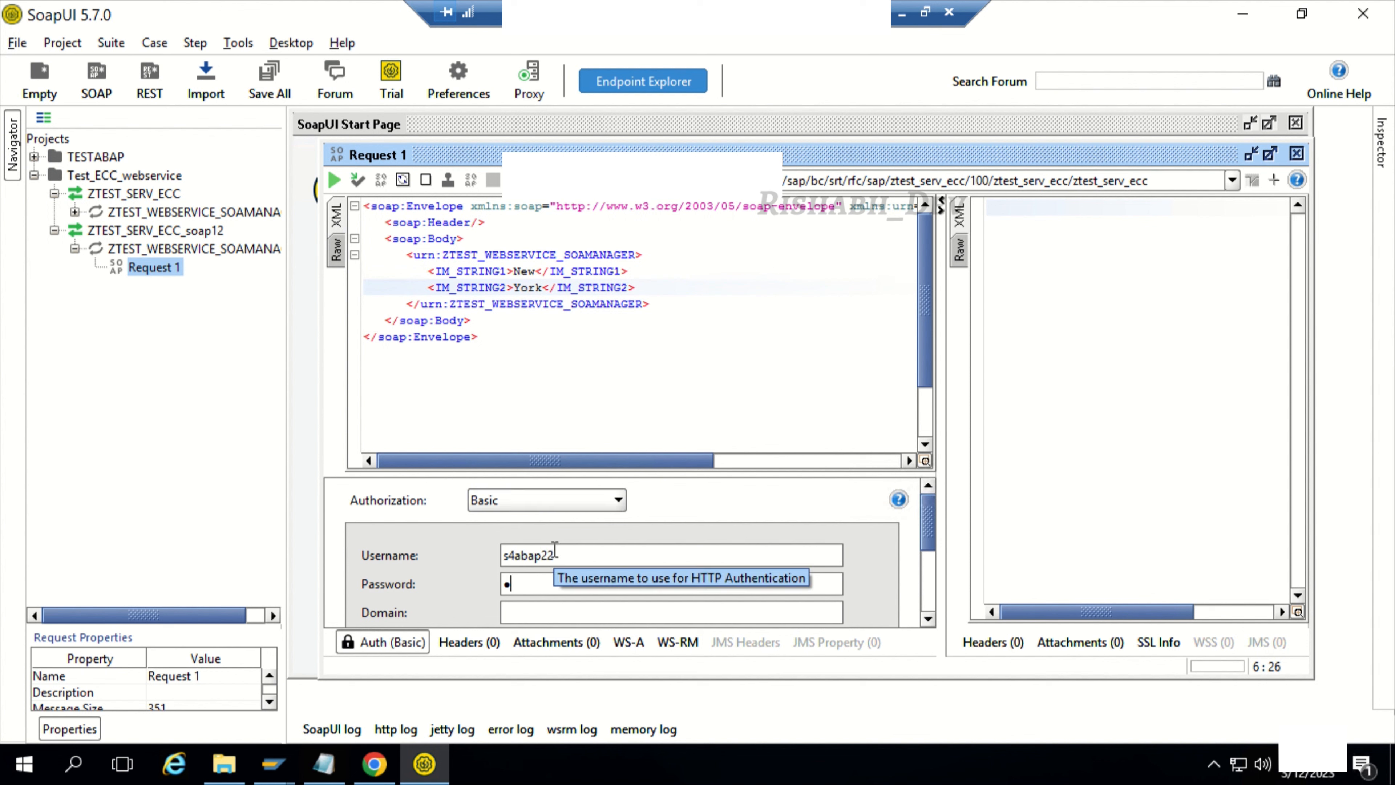
{"action": "type", "text": "••"}
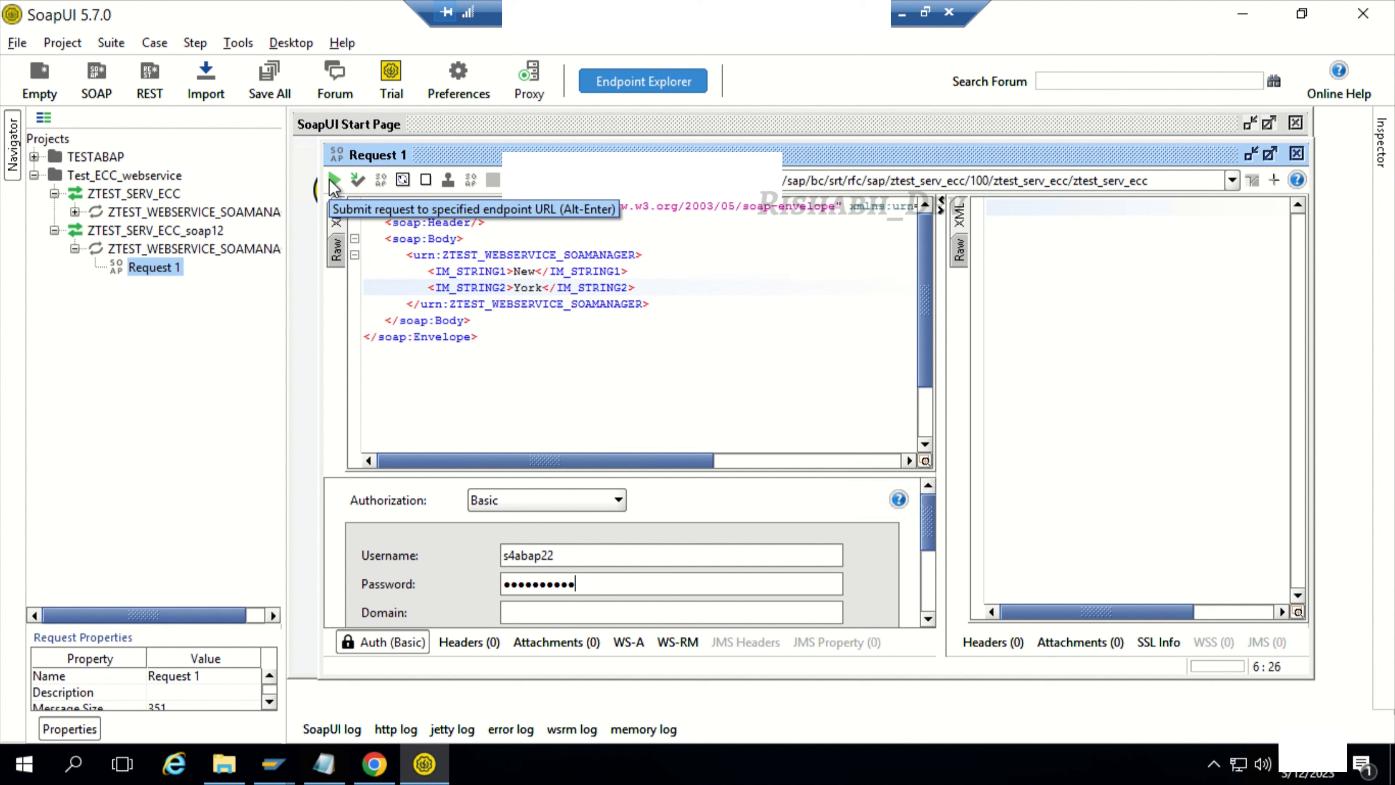
Step: Submit the request, widen the response area and examine the EX_FIN_RESPONSE element in the XML view
{"action": "left_click", "coordinate": [334, 182]}
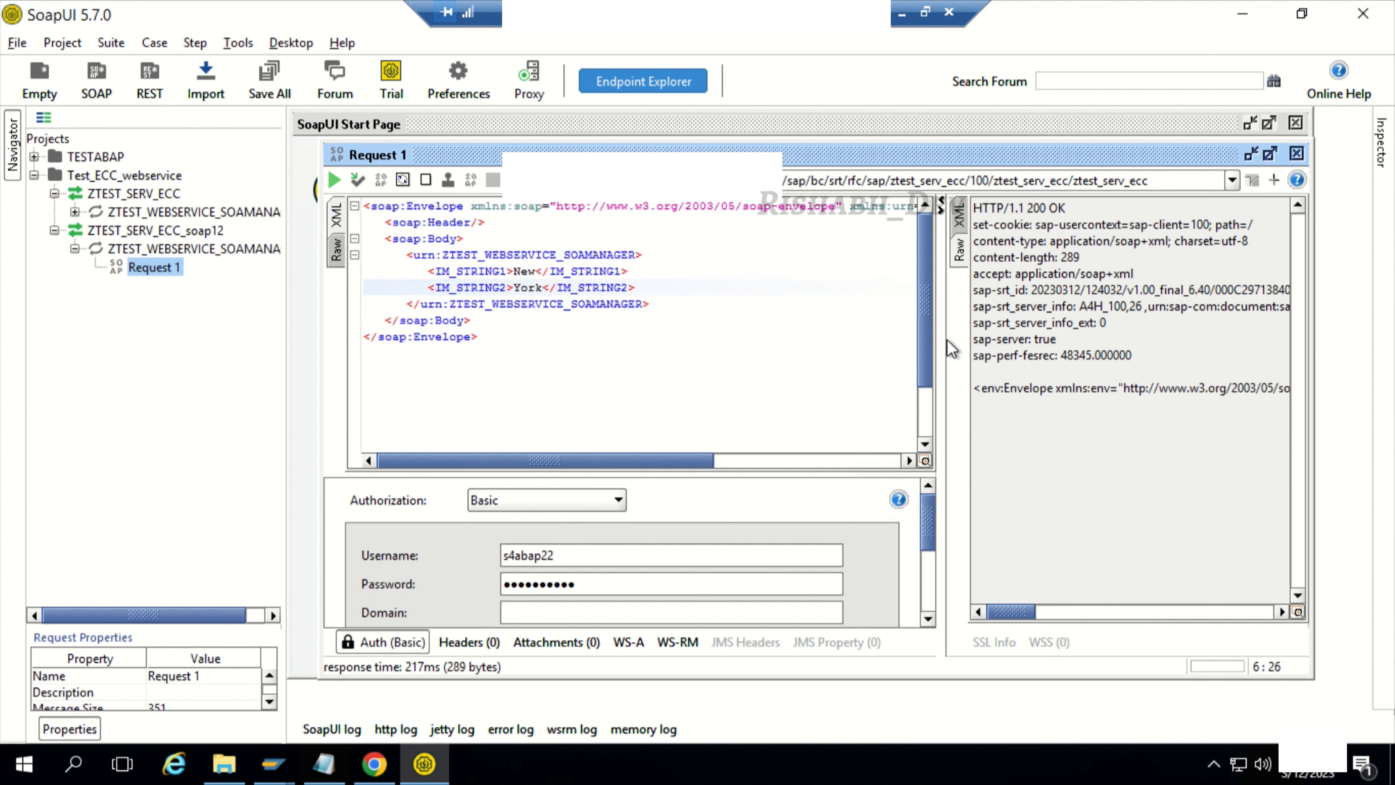
{"action": "left_click_drag", "start_coordinate": [940, 341], "coordinate": [714, 346]}
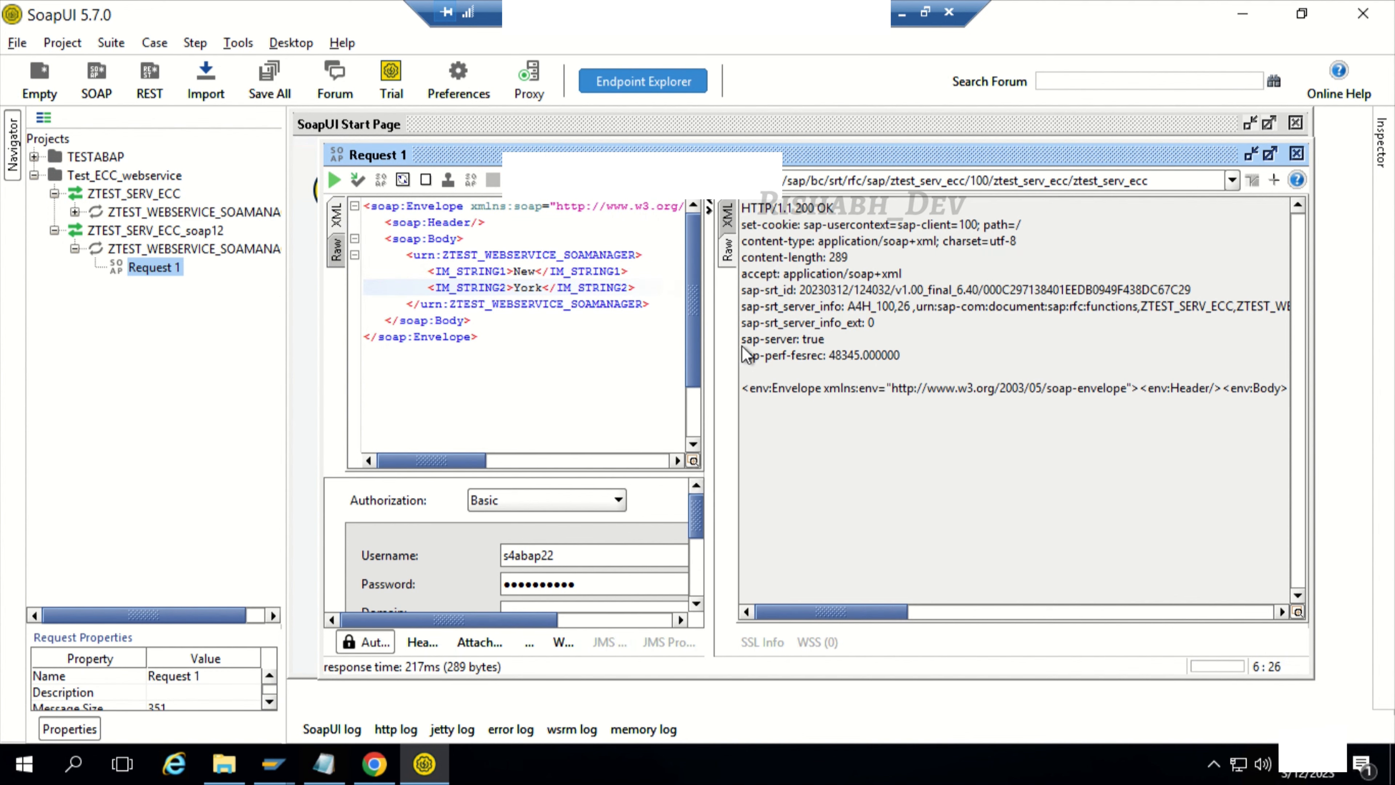
{"action": "left_click", "coordinate": [726, 217]}
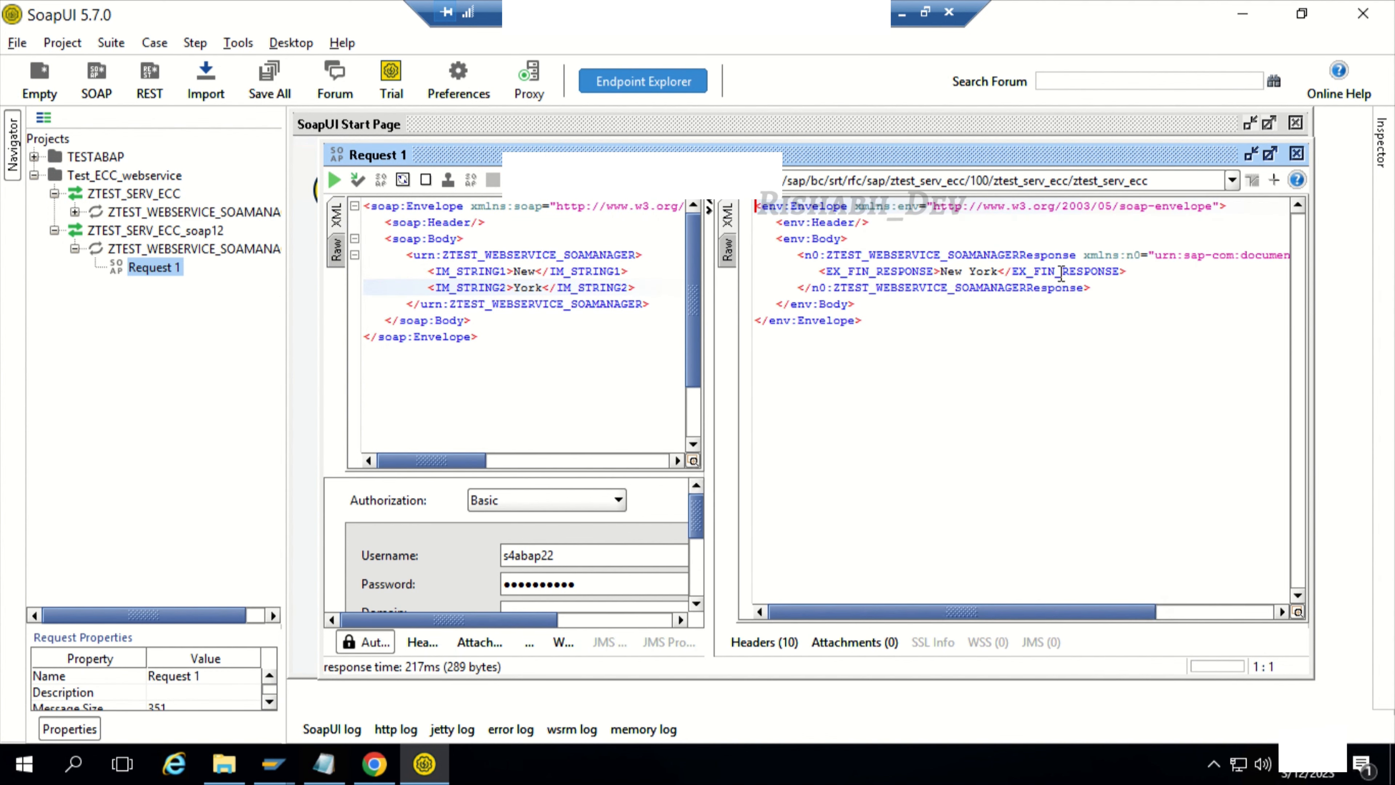
{"action": "left_click_drag", "start_coordinate": [1131, 271], "coordinate": [806, 271]}
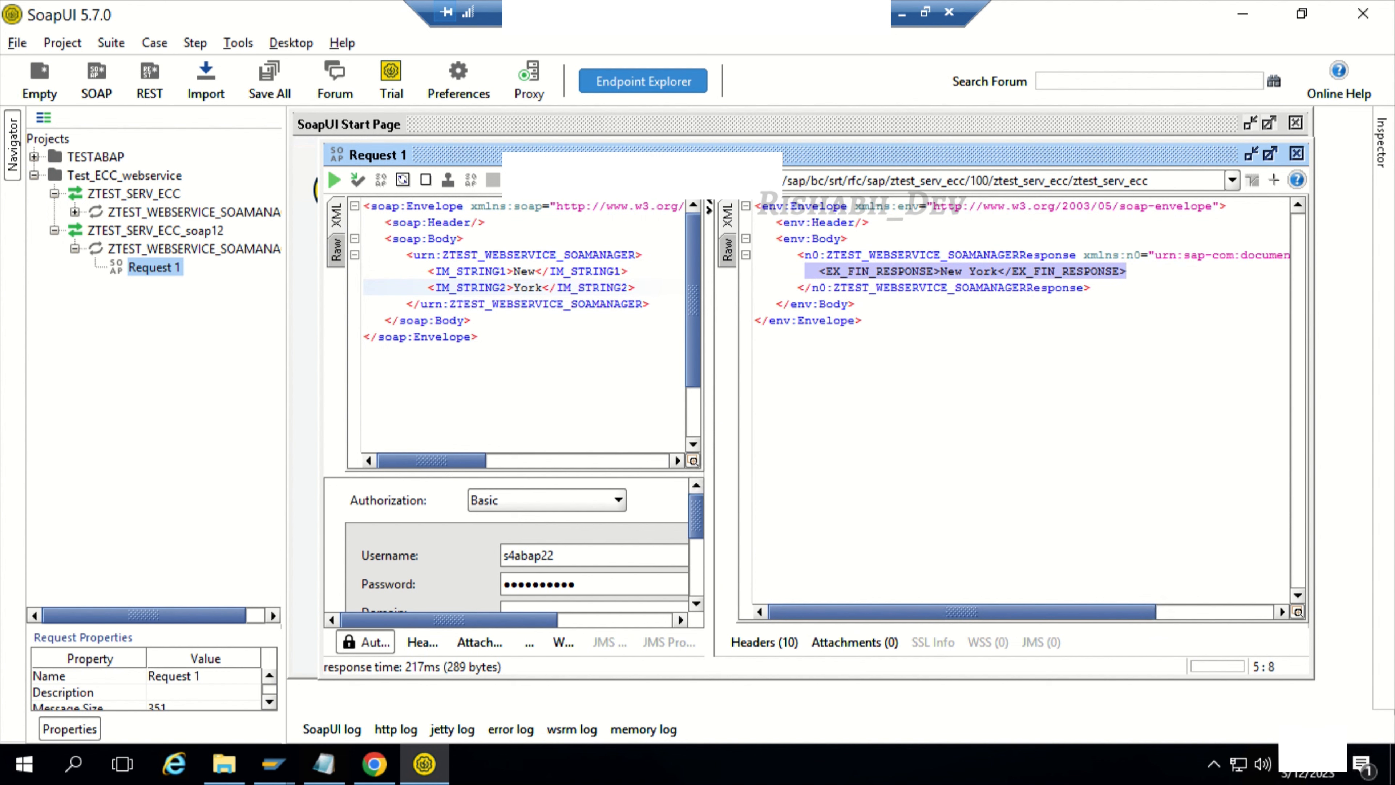
Step: Switch to SOAMANAGER in Chrome, leave the service's configuration and open Web Service Utilities from Logs and Traces
{"action": "key", "text": "alt+Tab"}
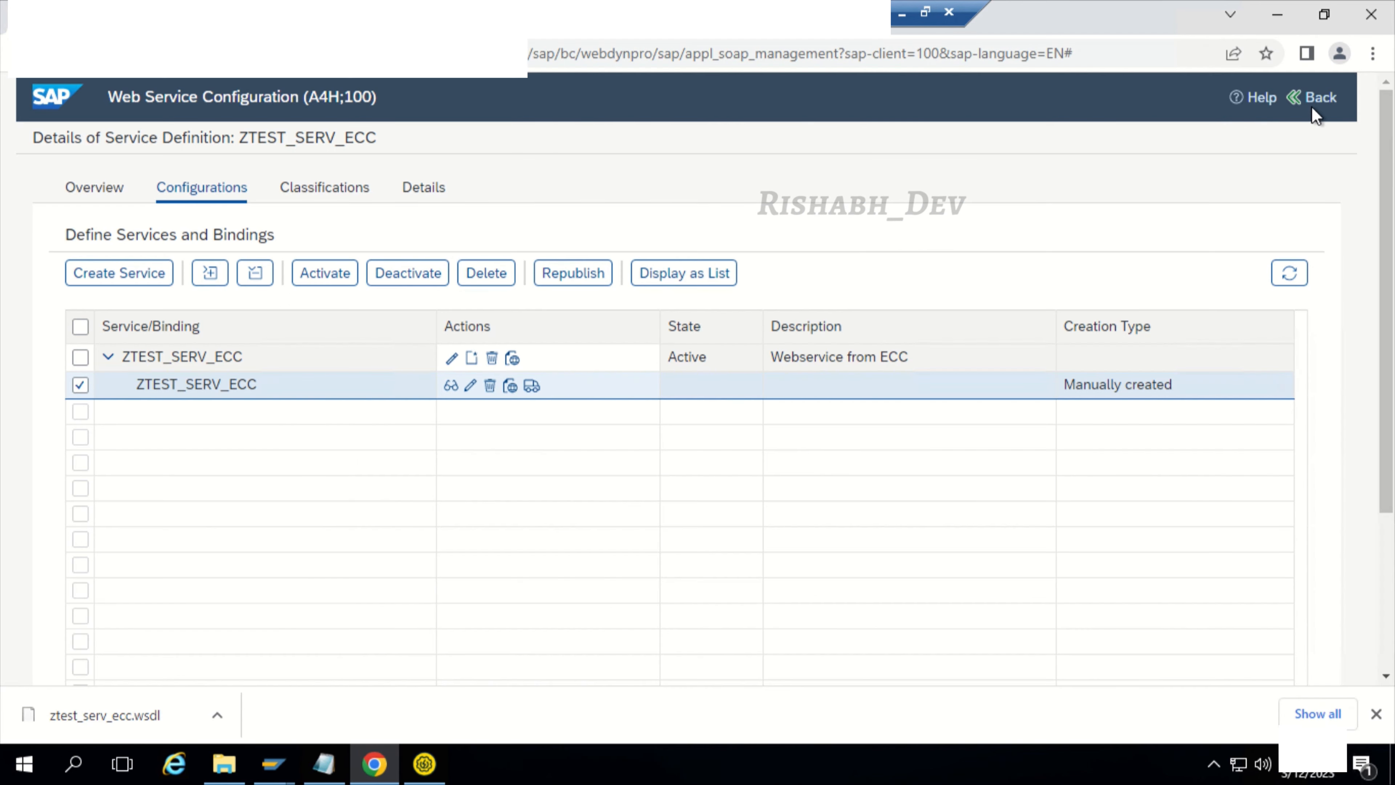
{"action": "left_click", "coordinate": [1320, 98]}
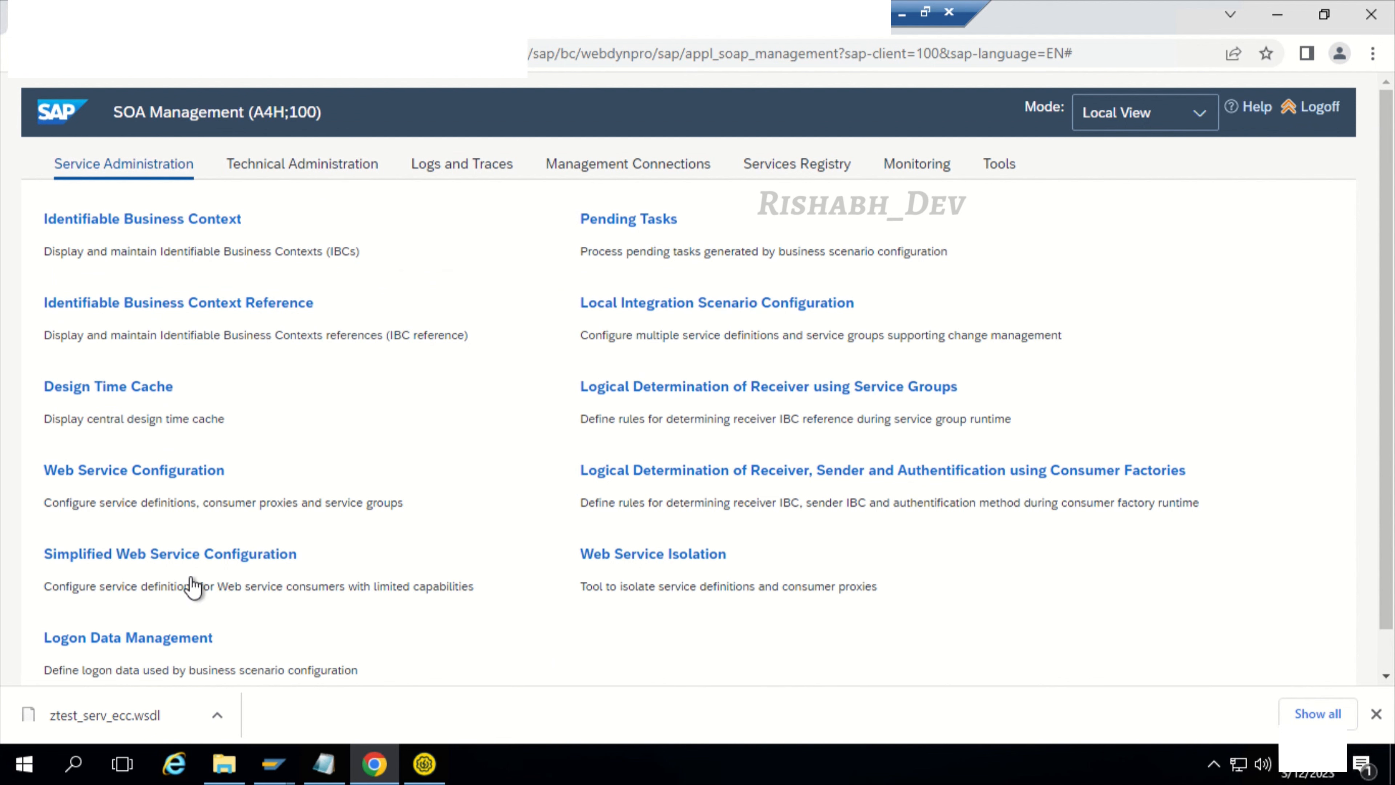
{"action": "scroll", "coordinate": [187, 605], "scroll_direction": "down", "scroll_amount": 1}
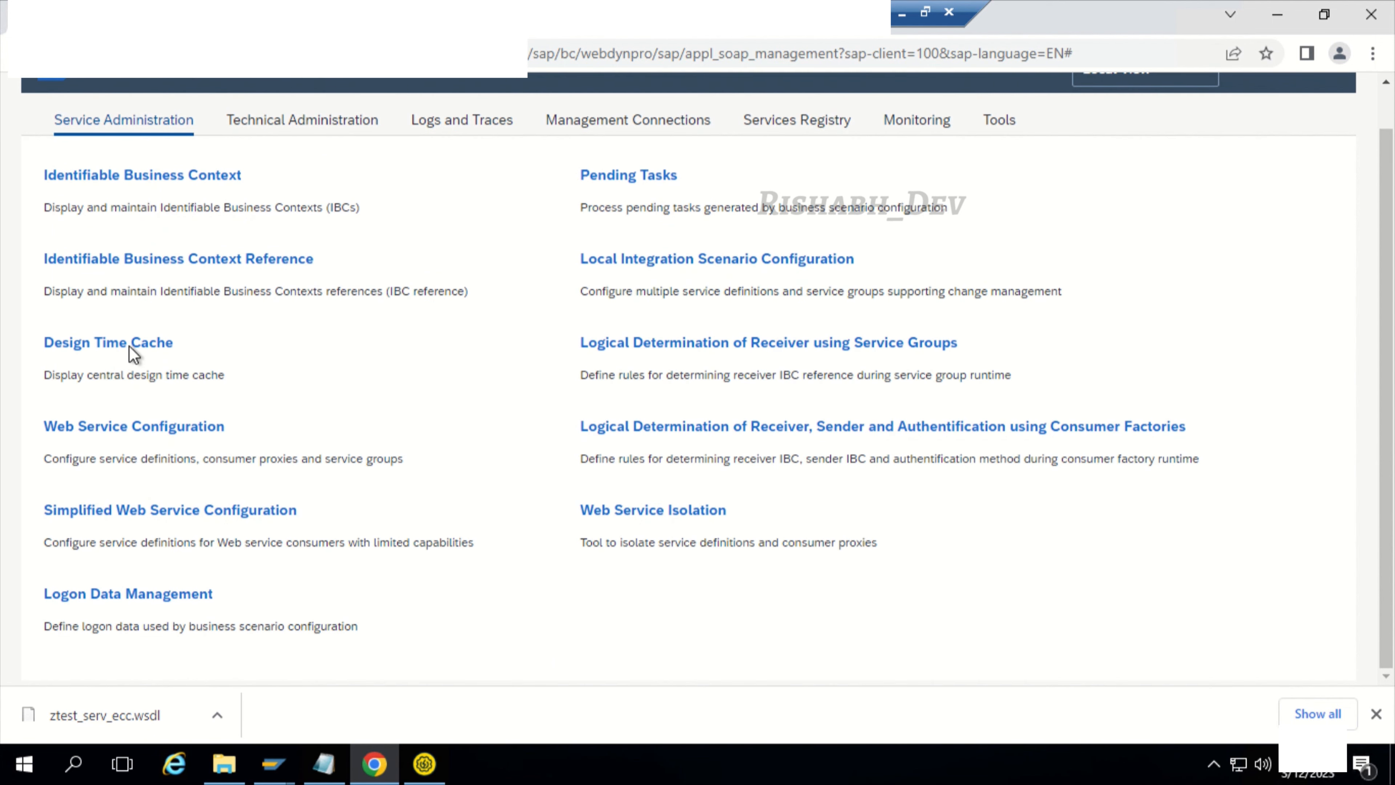
{"action": "scroll", "coordinate": [132, 464], "scroll_direction": "up", "scroll_amount": 1}
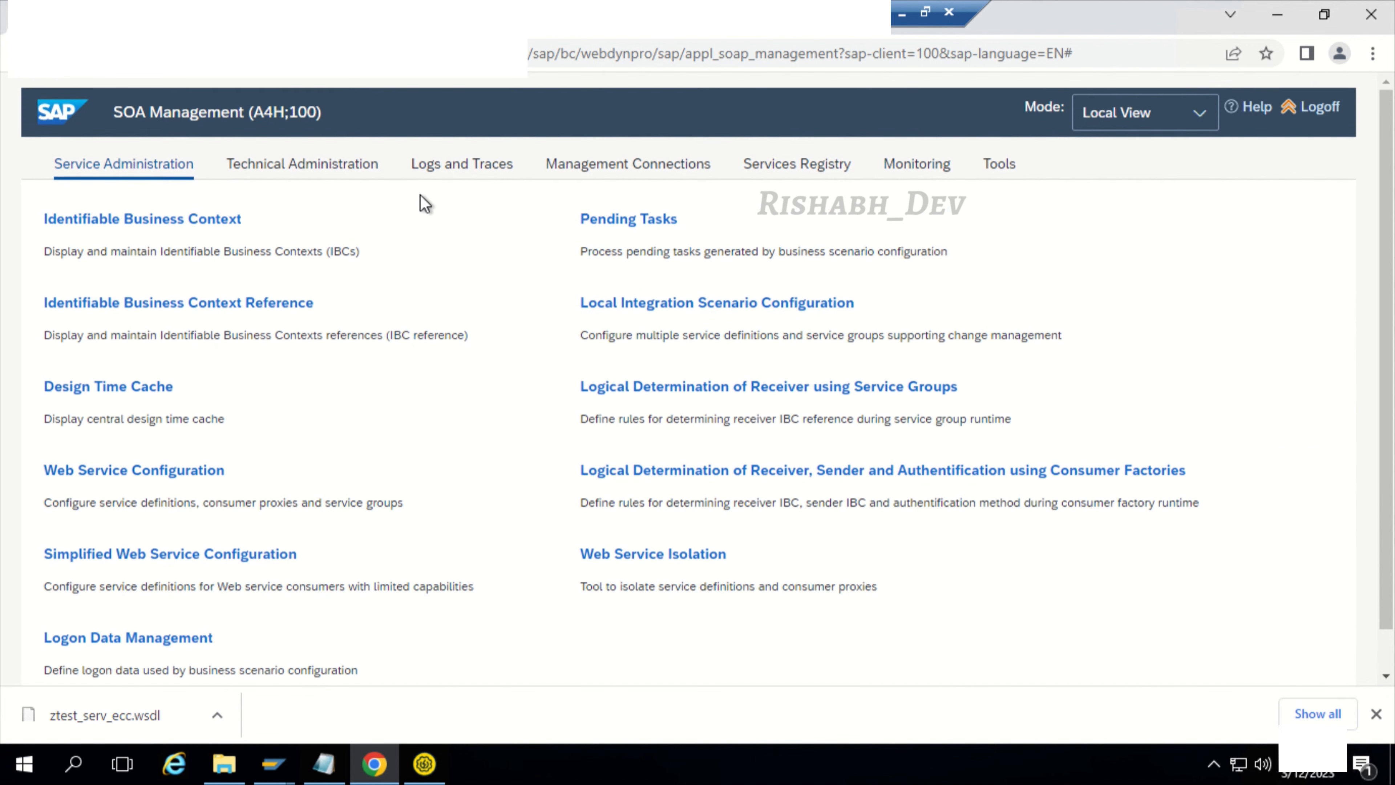
{"action": "left_click", "coordinate": [488, 169]}
{"action": "left_click", "coordinate": [124, 471]}
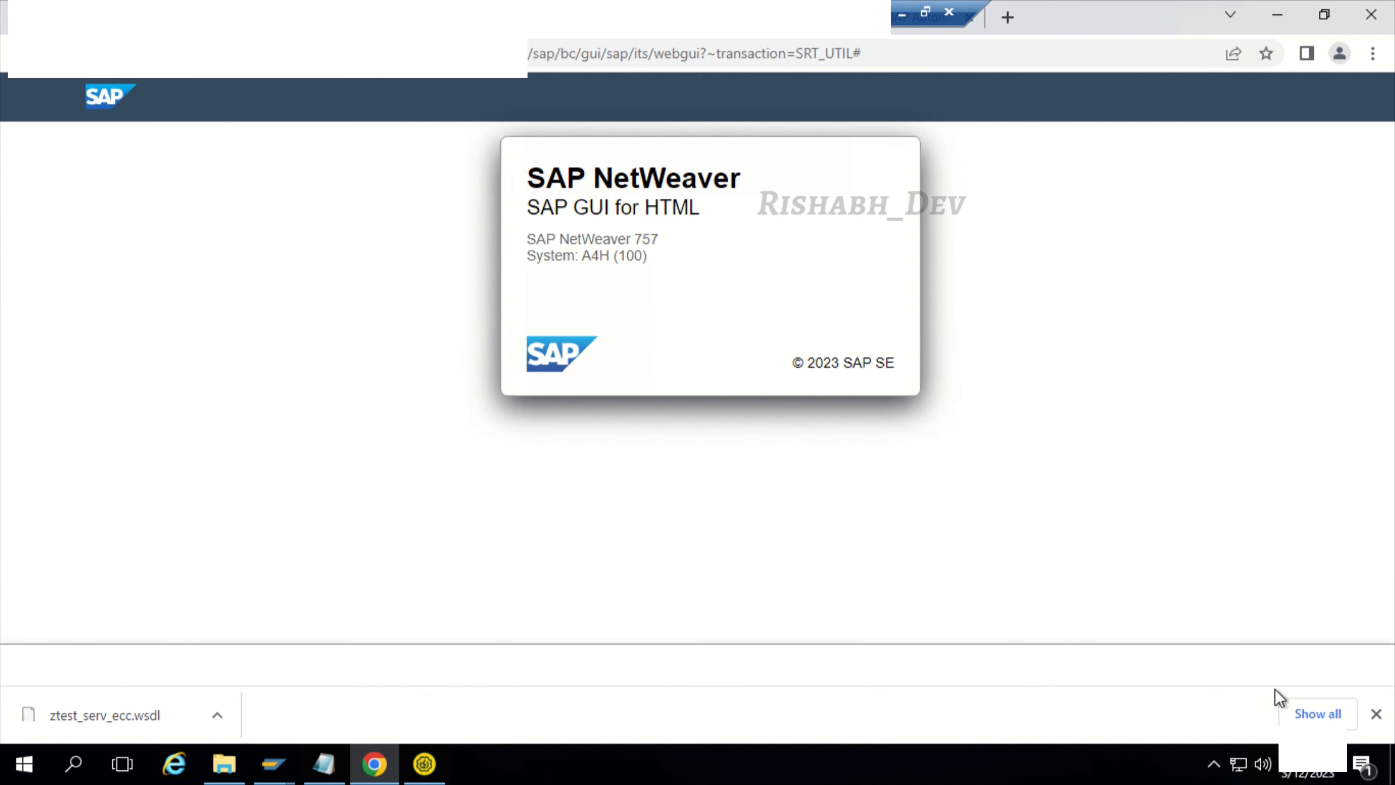
{"action": "left_click", "coordinate": [1376, 713]}
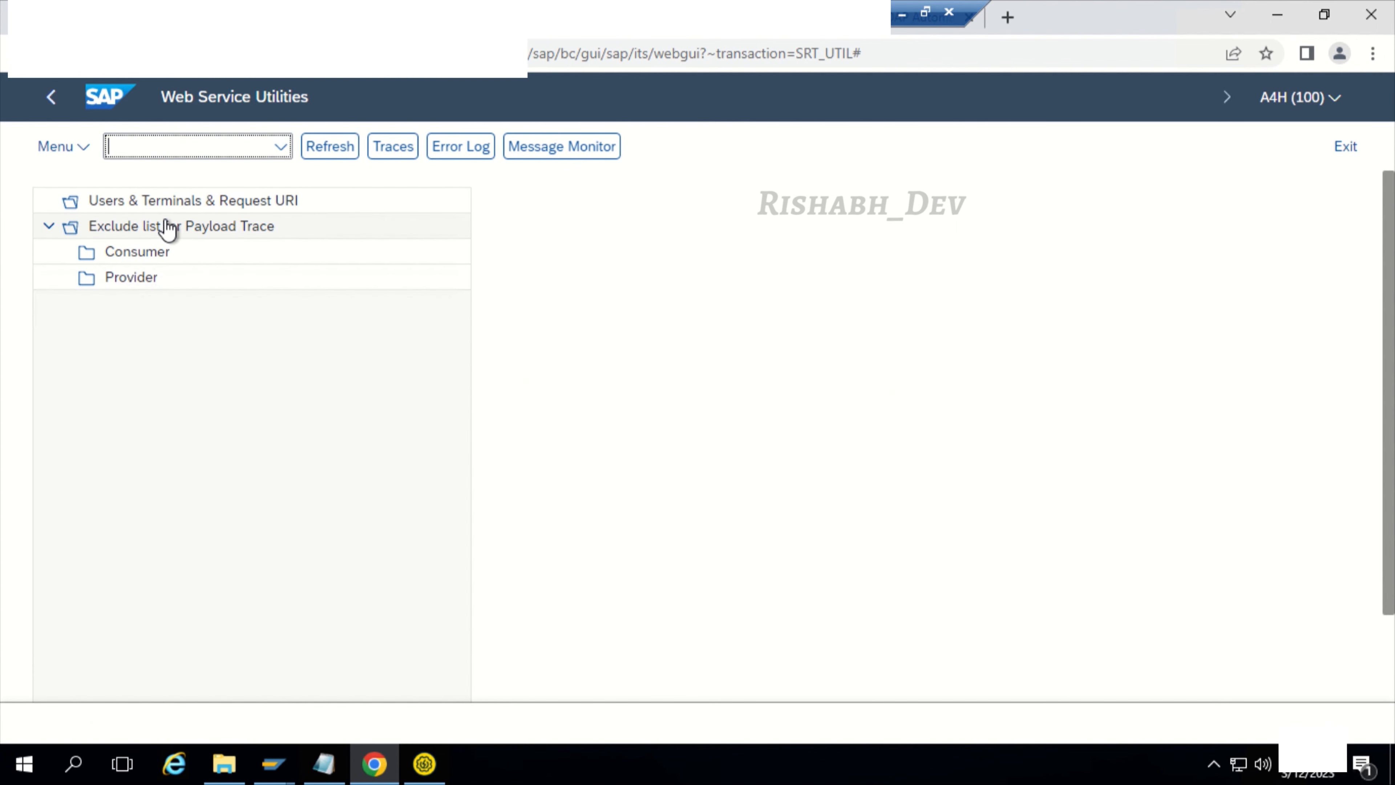
Step: View the Message Monitor selection screen and return to Web Service Utilities
{"action": "left_click", "coordinate": [177, 204]}
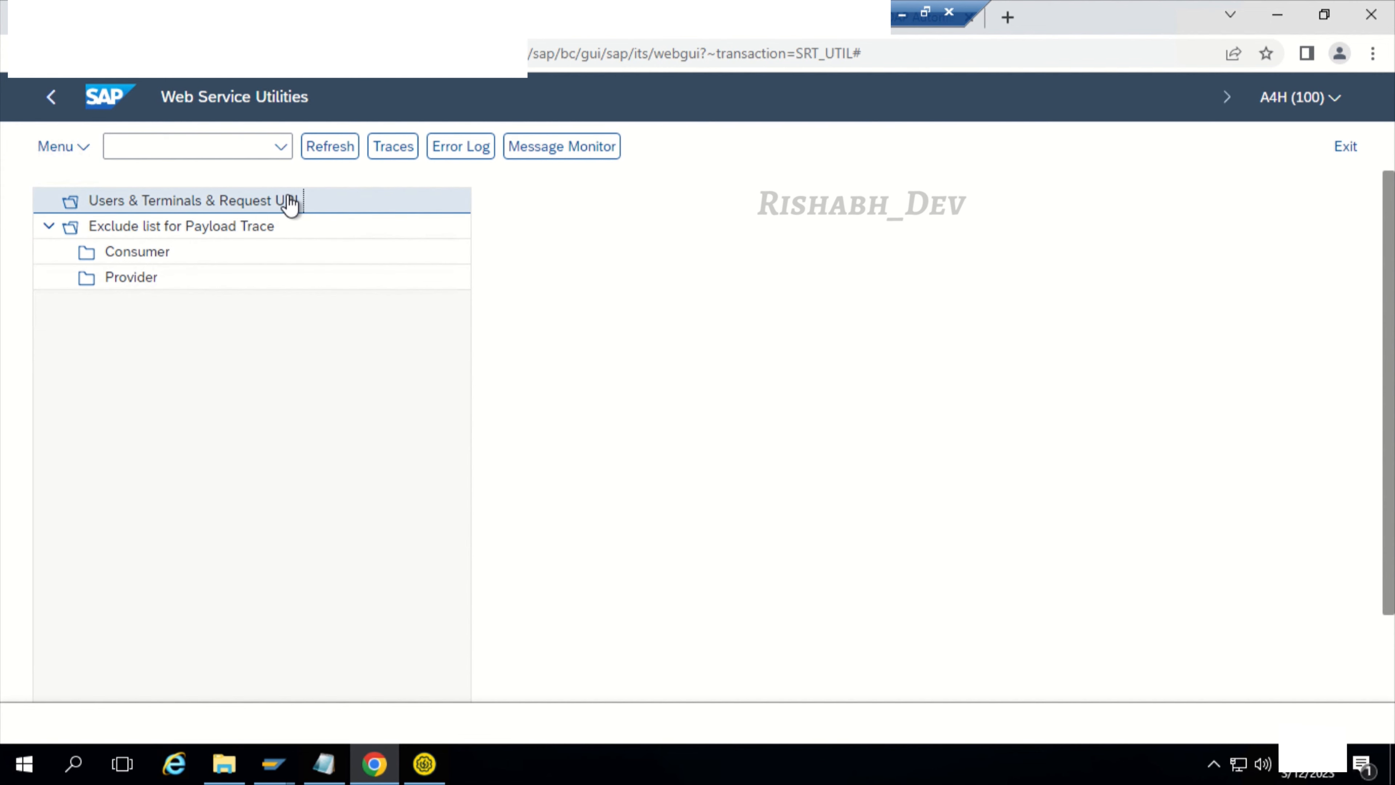
{"action": "left_click", "coordinate": [535, 148]}
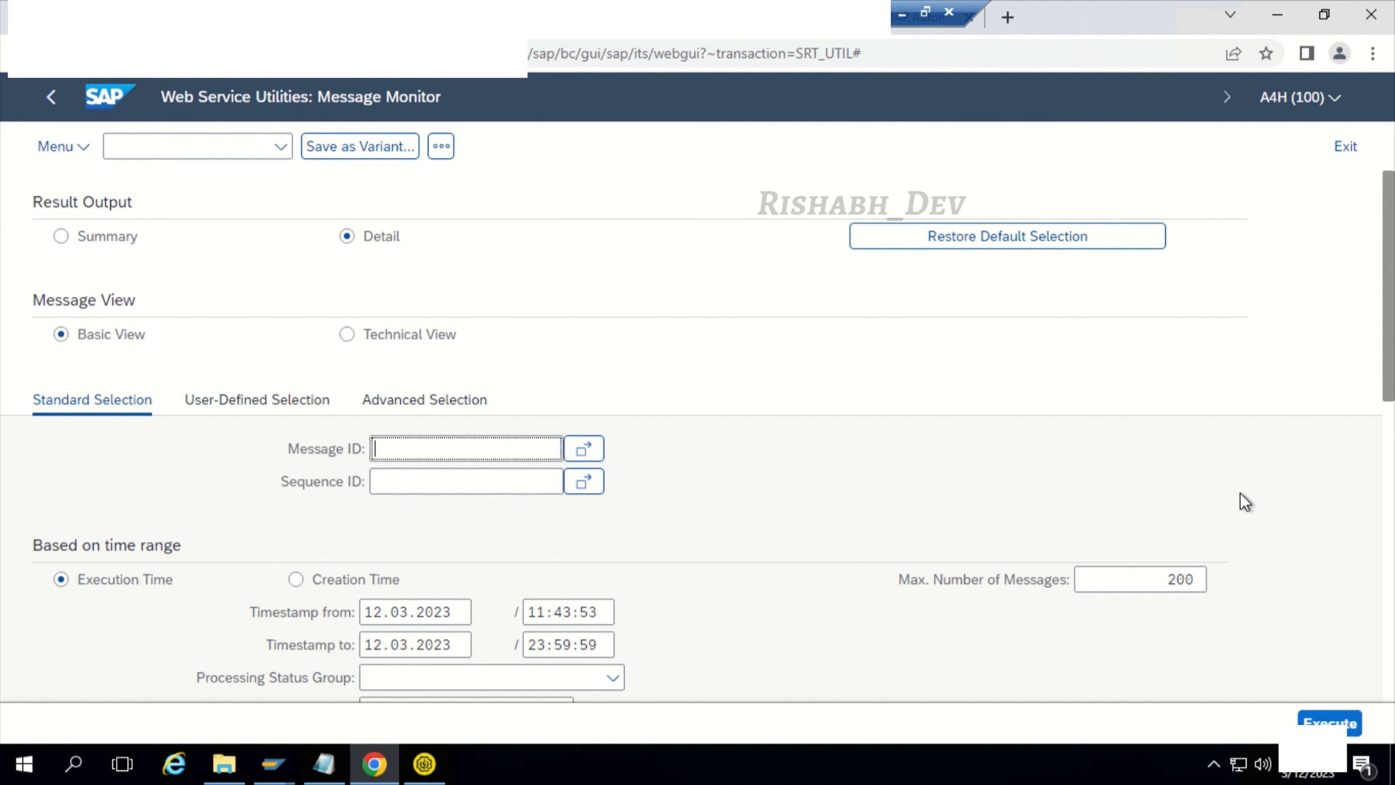
{"action": "left_click", "coordinate": [1344, 145]}
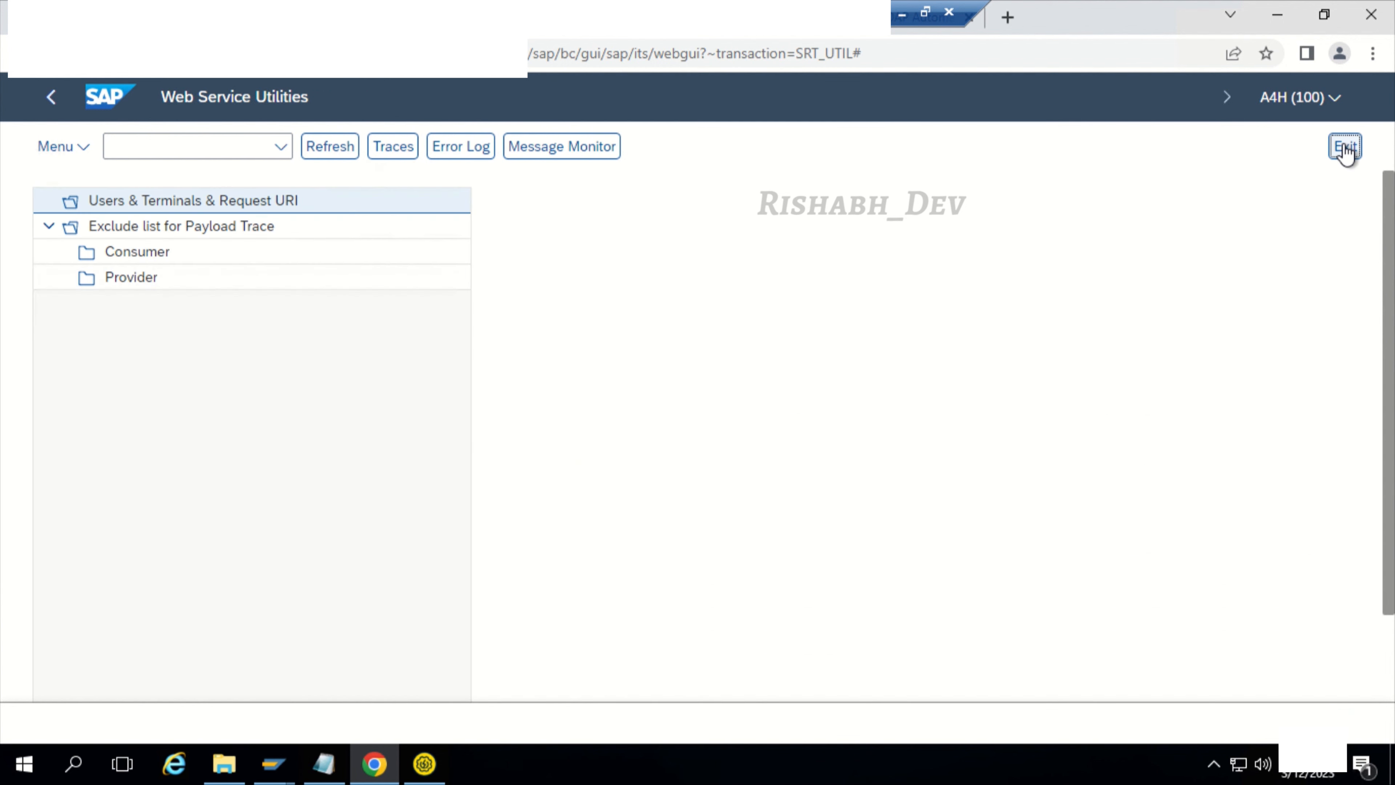
Step: Add the proposed user name to the Web Service Utilities traces and view its payload trace list
{"action": "left_click", "coordinate": [408, 156]}
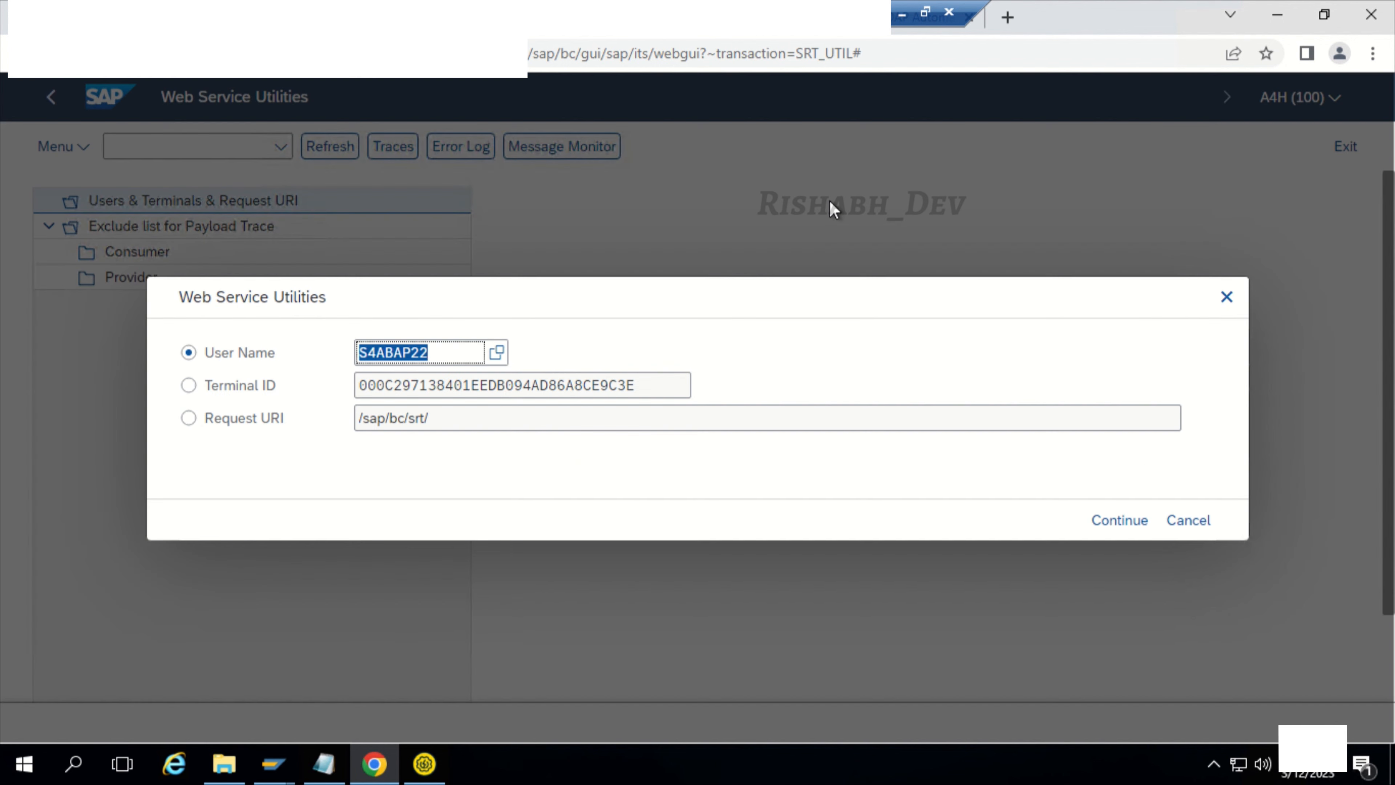
{"action": "left_click", "coordinate": [1100, 522]}
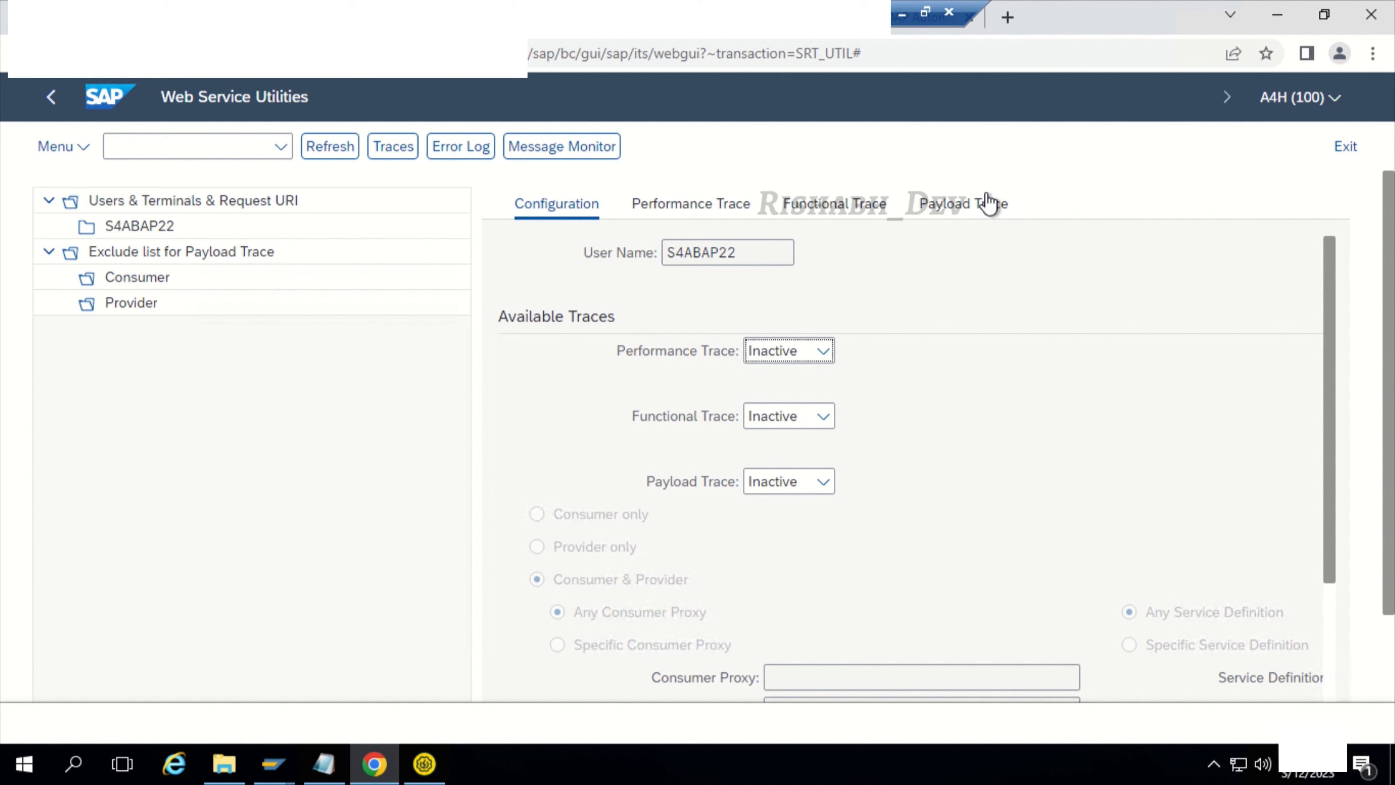
{"action": "left_click", "coordinate": [988, 203]}
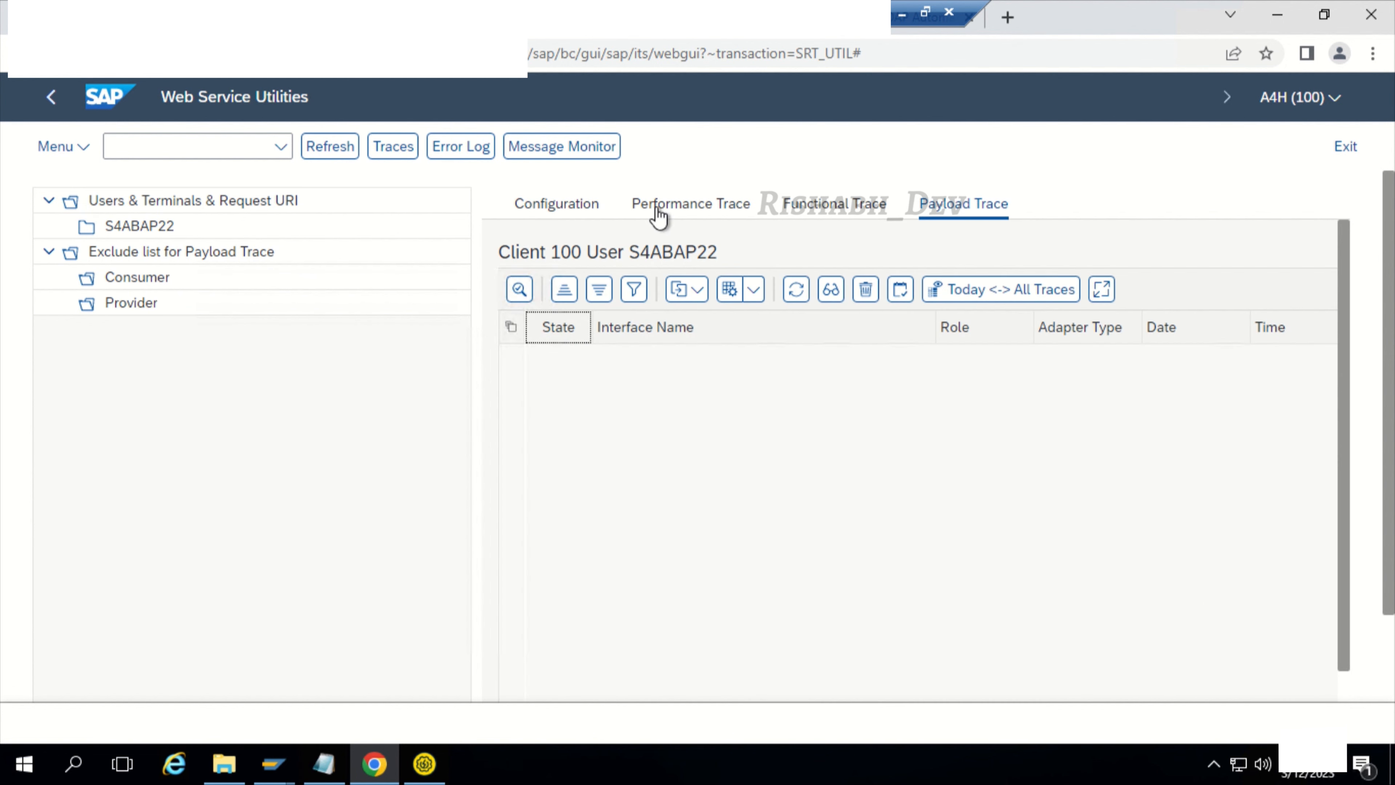
Step: Set the user's Payload Trace to Active, save the configuration and return to the payload trace list
{"action": "left_click", "coordinate": [583, 211]}
{"action": "left_click", "coordinate": [786, 482]}
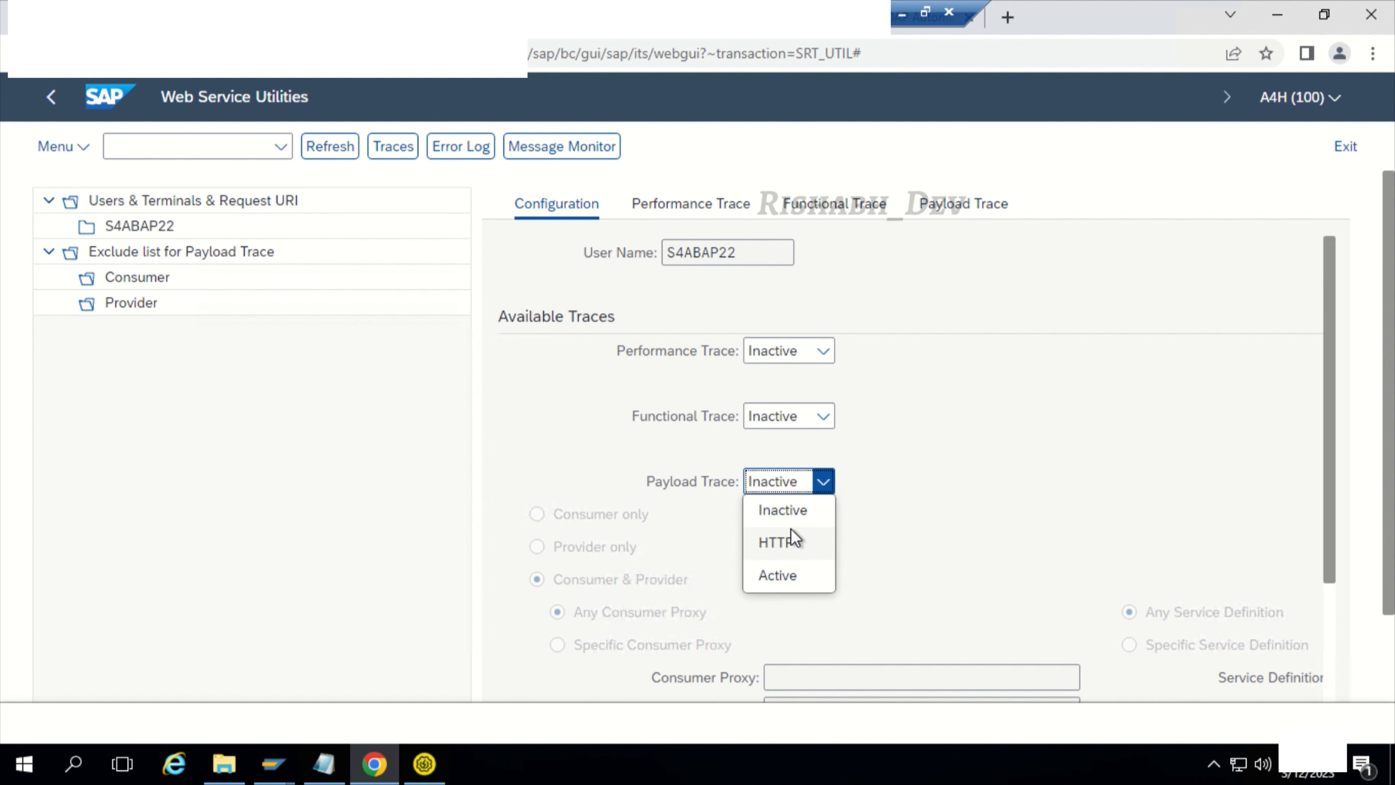
{"action": "left_click", "coordinate": [790, 569]}
{"action": "scroll", "coordinate": [1027, 541], "scroll_direction": "down", "scroll_amount": 4}
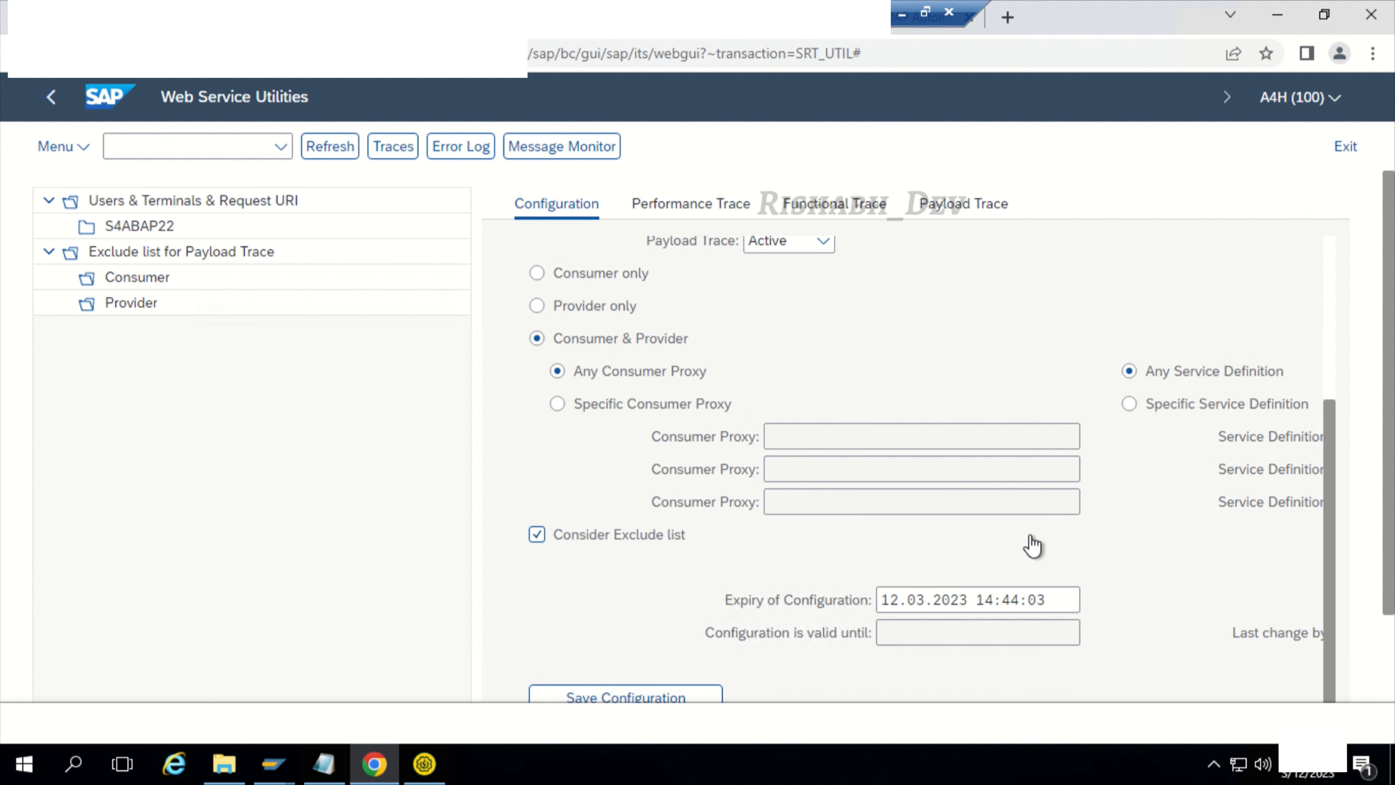
{"action": "scroll", "coordinate": [809, 648], "scroll_direction": "down", "scroll_amount": 2}
{"action": "left_click", "coordinate": [634, 599]}
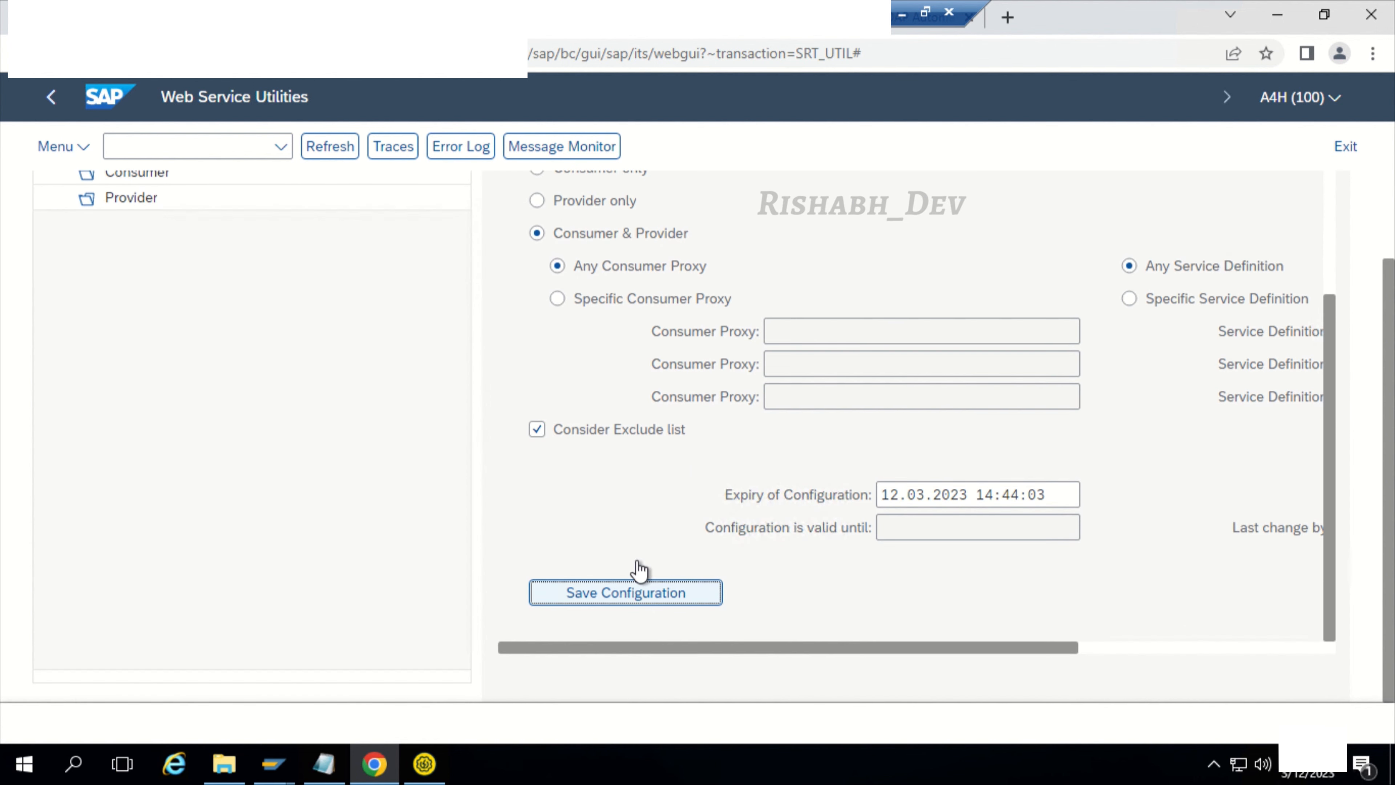
{"action": "scroll", "coordinate": [788, 544], "scroll_direction": "up", "scroll_amount": 2}
{"action": "left_click", "coordinate": [969, 205]}
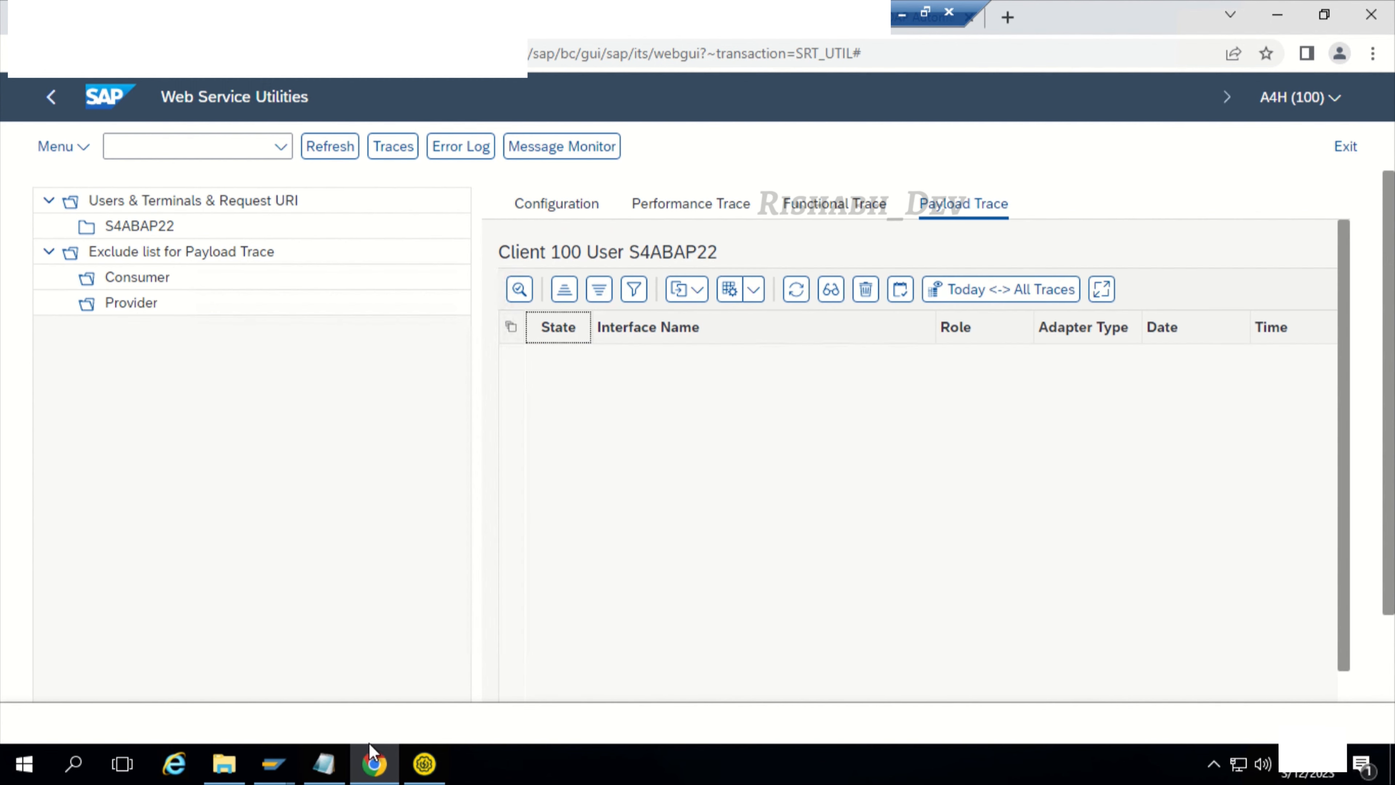
Step: Switch to SoapUI and change the IM_STRING2 value in Request 1 to Jersey
{"action": "left_click", "coordinate": [424, 763]}
{"action": "left_click", "coordinate": [538, 273]}
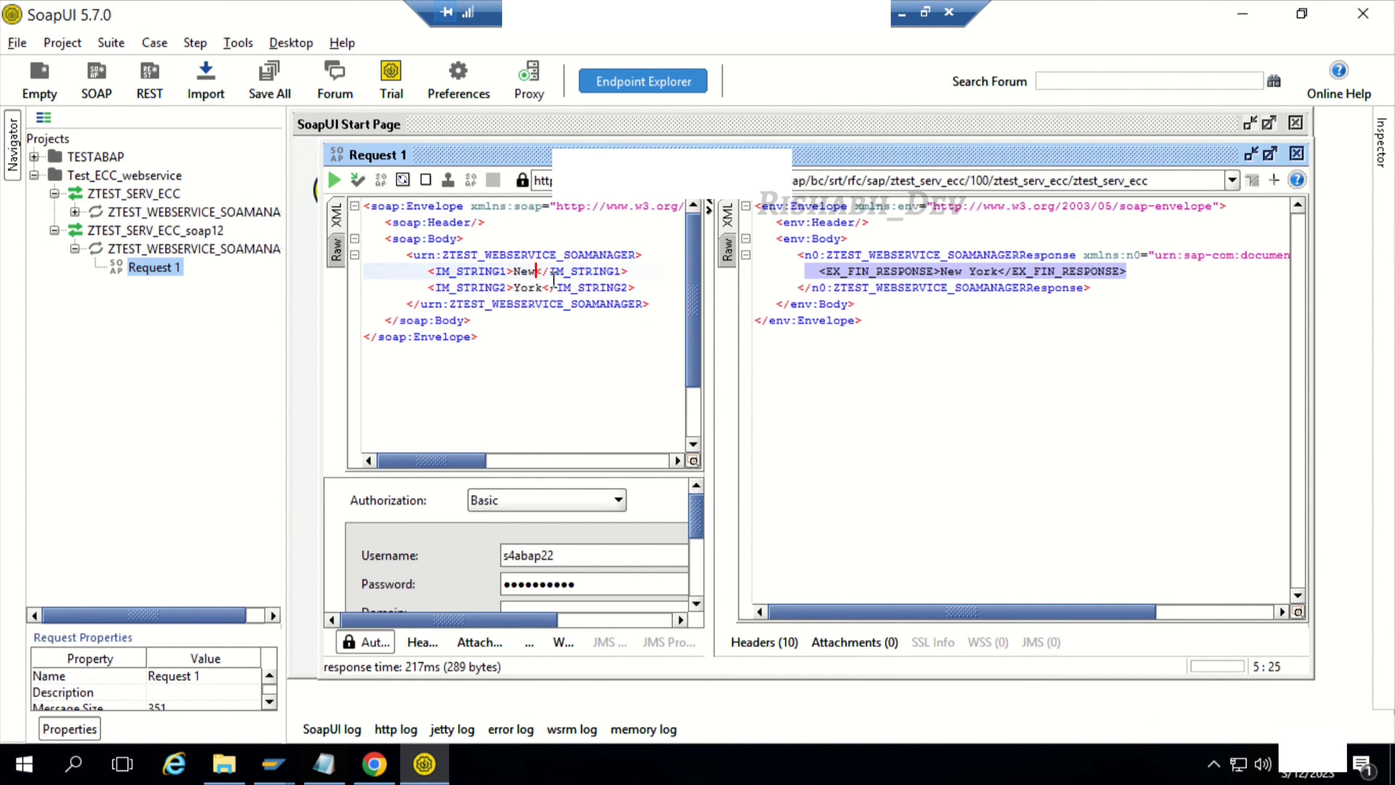
{"action": "key", "text": "Down"}
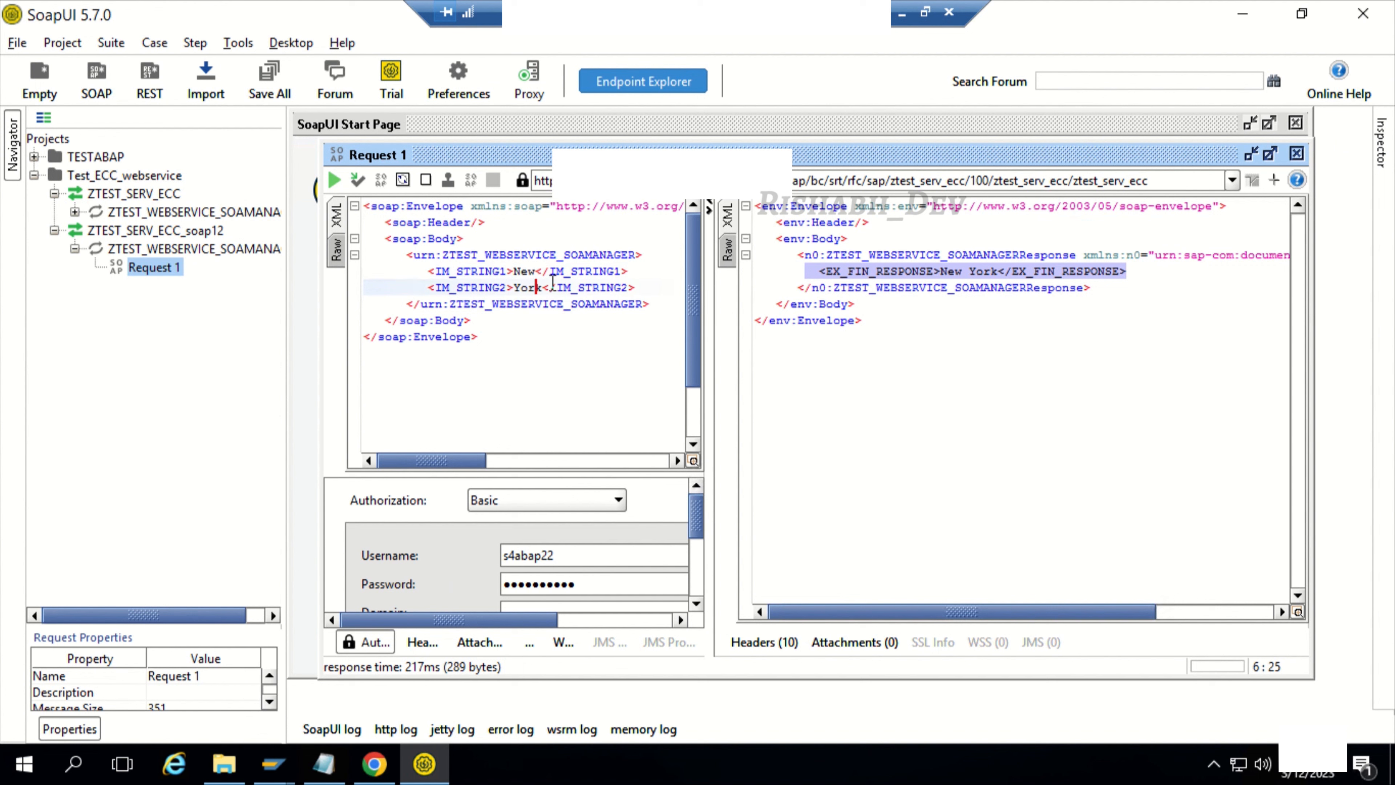
{"action": "key", "text": "BackSpace"}
{"action": "key", "text": "BackSpace"}
{"action": "key", "text": "BackSpace"}
{"action": "key", "text": "BackSpace"}
{"action": "type", "text": "Jeer"}
{"action": "key", "text": "BackSpace"}
{"action": "key", "text": "BackSpace"}
{"action": "type", "text": "rsey"}
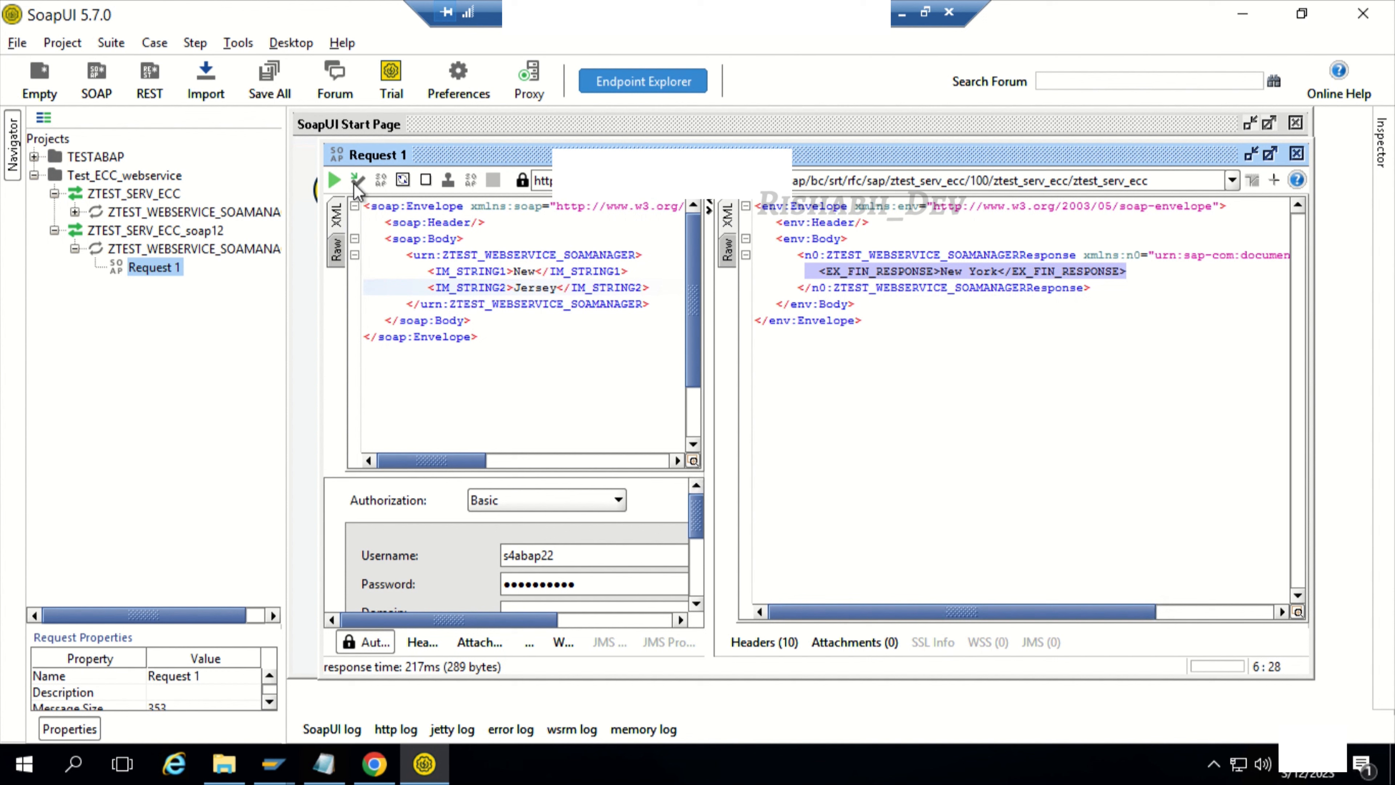
Step: Submit the request and examine the EX_FIN_RESPONSE element in the response's XML view
{"action": "left_click", "coordinate": [334, 180]}
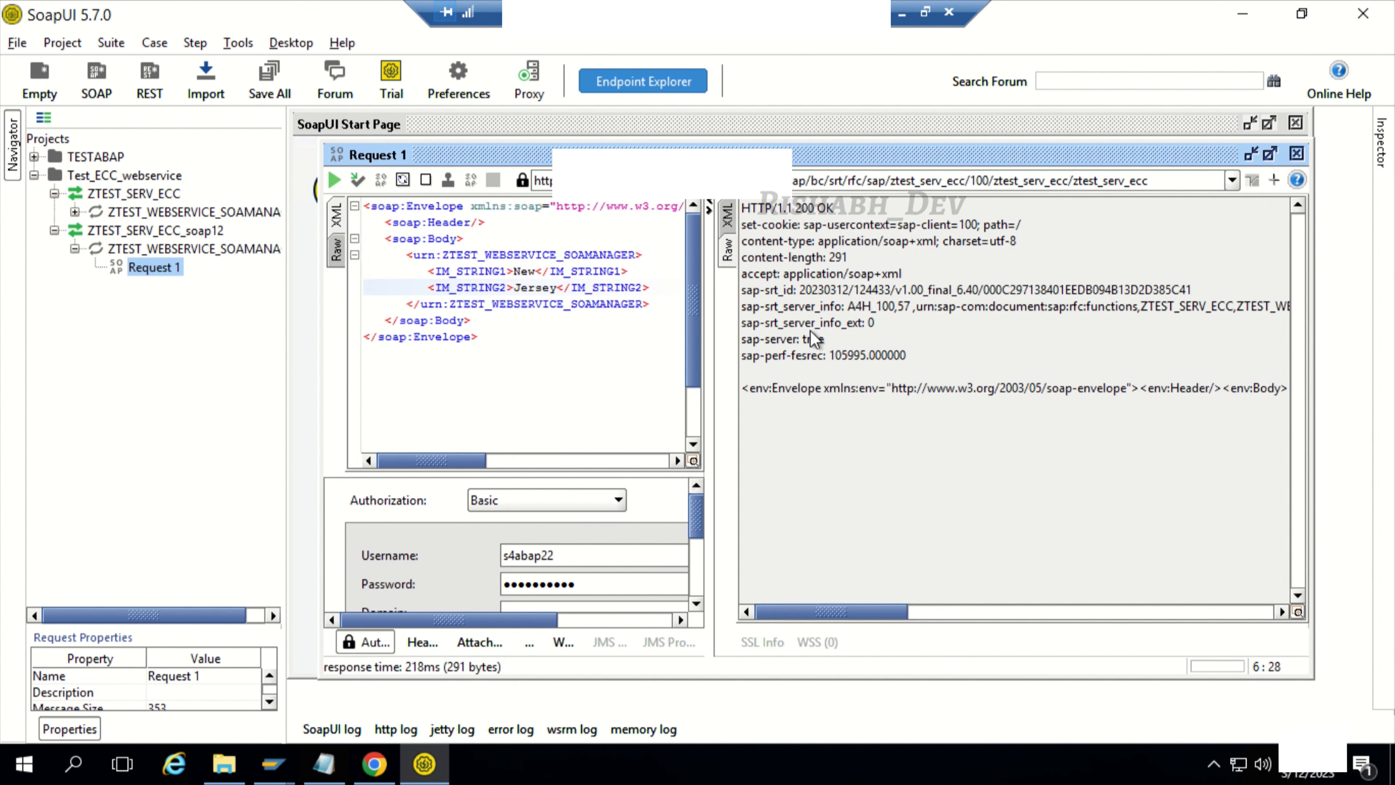
{"action": "left_click", "coordinate": [727, 216]}
{"action": "left_click_drag", "start_coordinate": [939, 272], "coordinate": [1019, 271]}
Step: Switch to Web Service Utilities in Chrome, refresh the payload traces and display the details of the ZTEST_SERV_ECC trace
{"action": "left_click", "coordinate": [393, 762]}
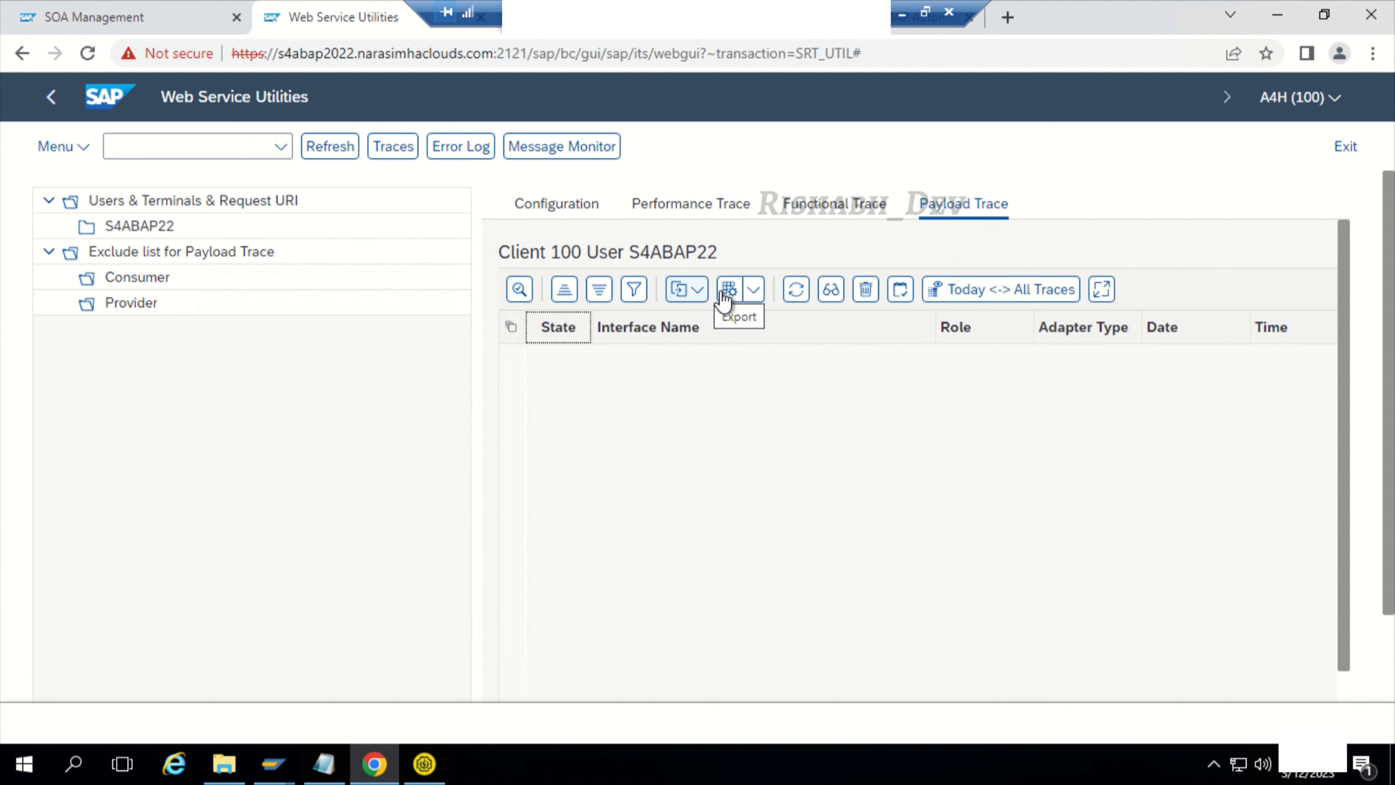
{"action": "left_click", "coordinate": [796, 290]}
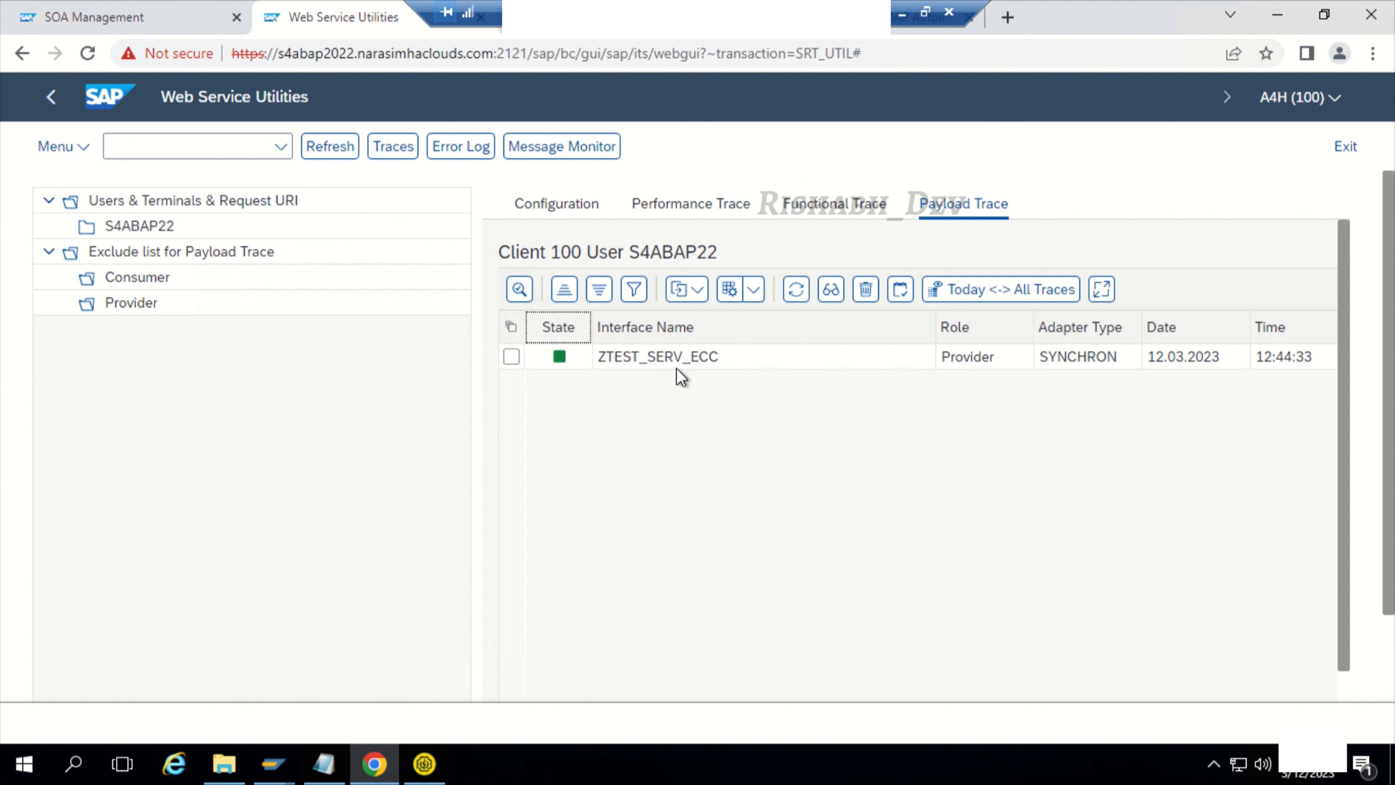
{"action": "left_click", "coordinate": [621, 358]}
{"action": "left_click", "coordinate": [511, 356]}
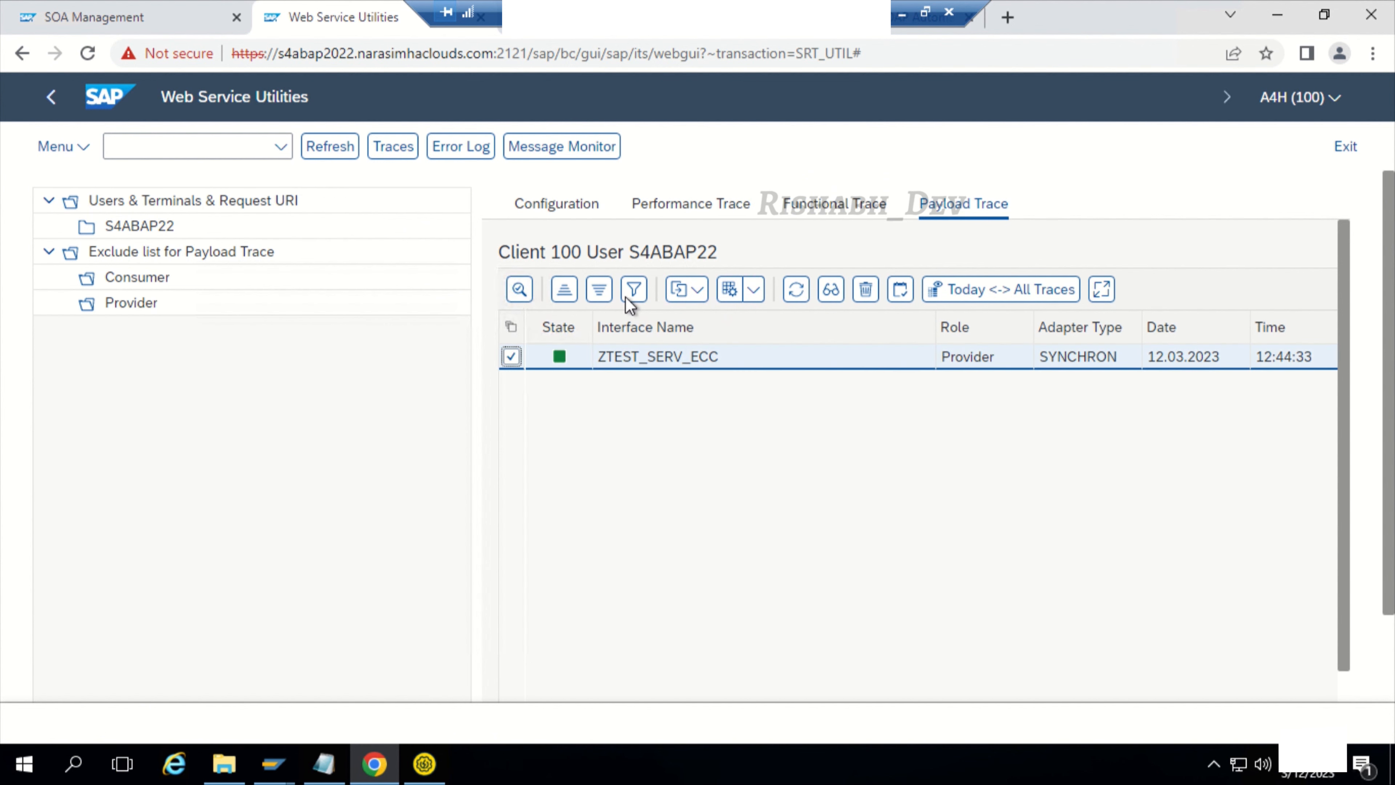
{"action": "left_click", "coordinate": [831, 289]}
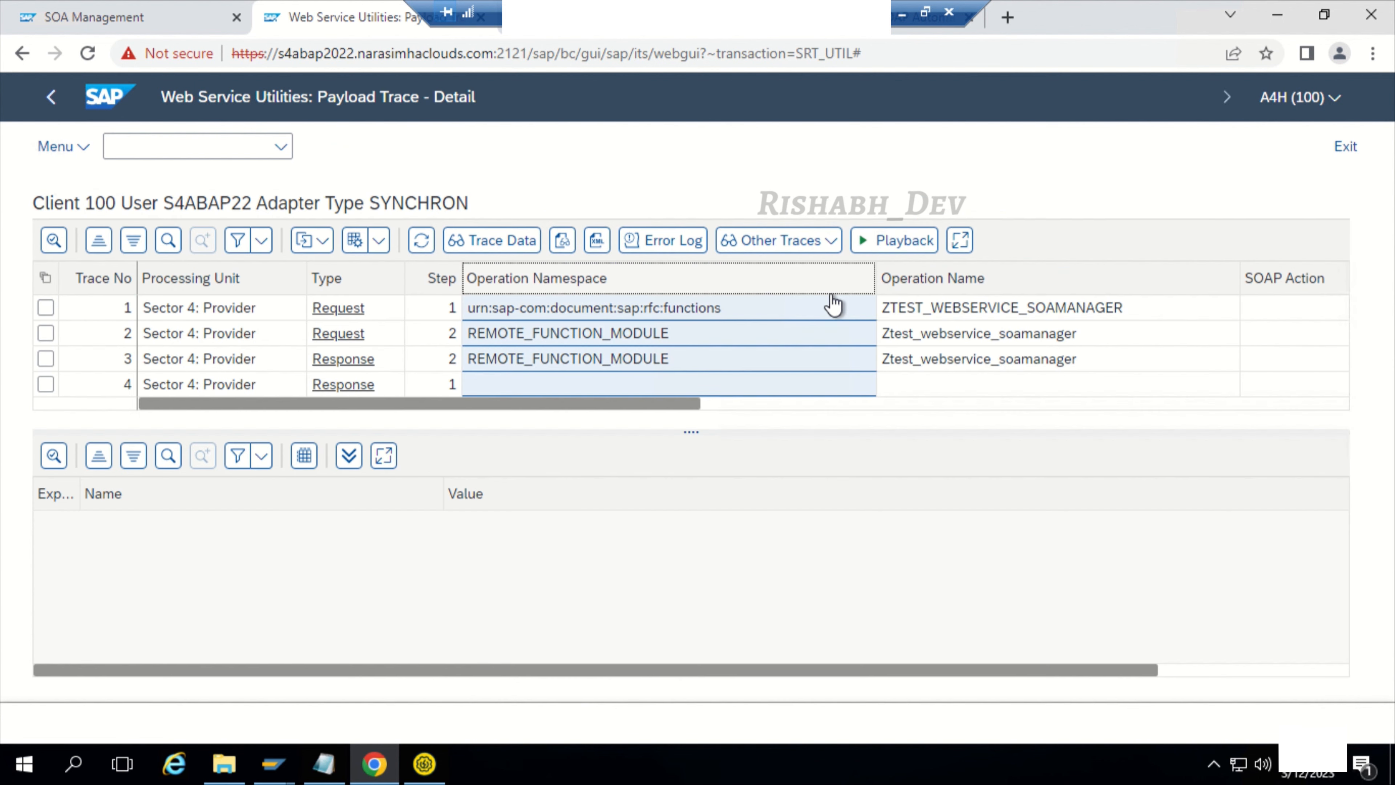
Step: Examine the payload values of trace no. 2 (Request) and of the Response traces no. 3 and 4
{"action": "left_click", "coordinate": [615, 342]}
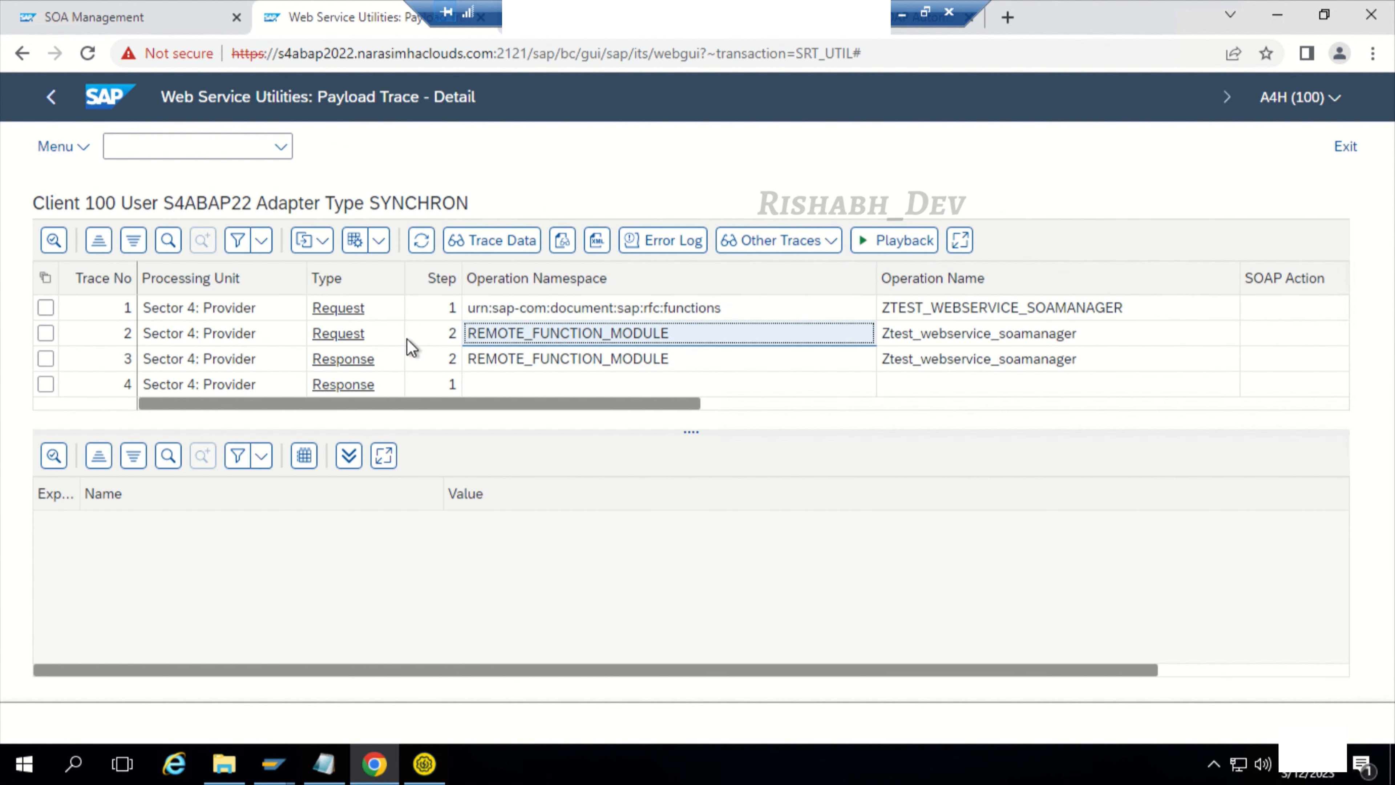
{"action": "left_click", "coordinate": [356, 340]}
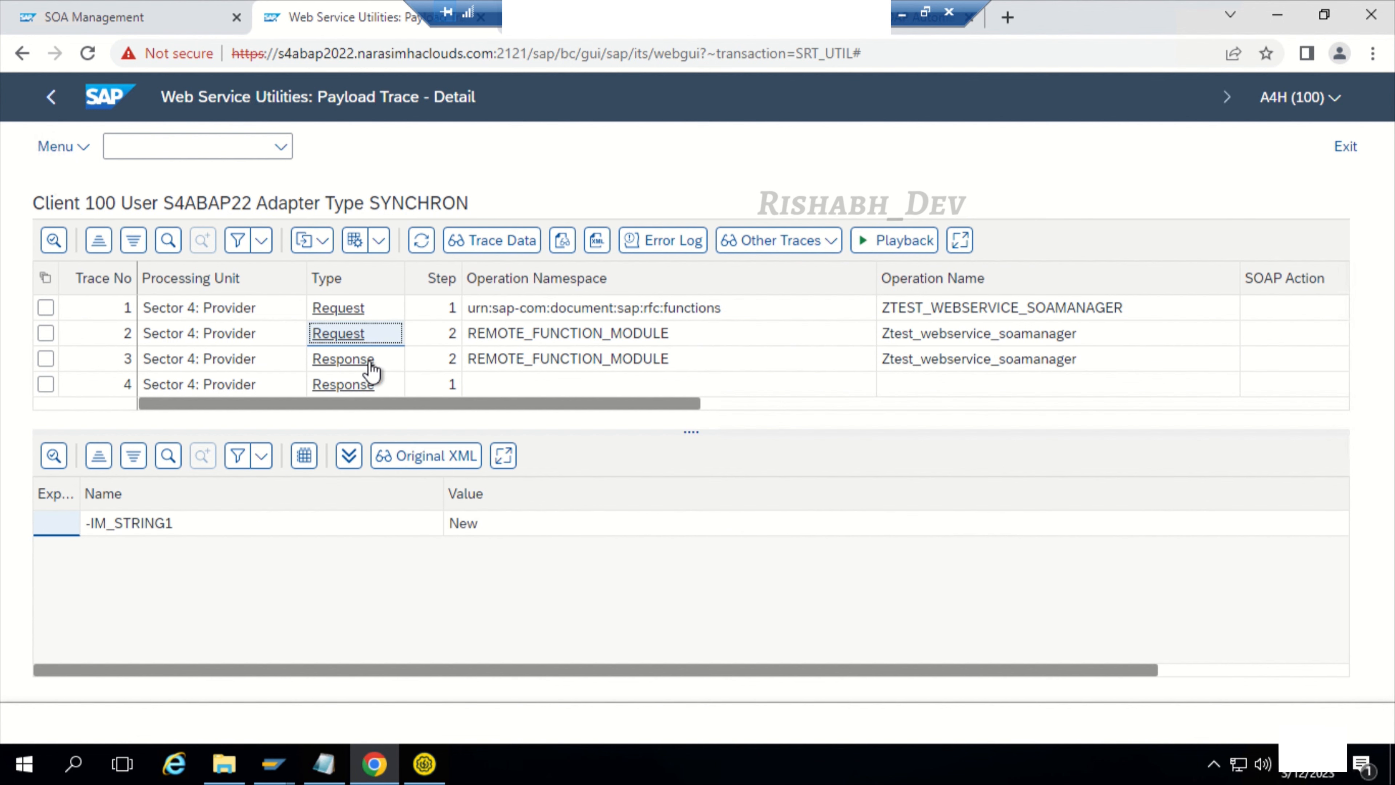
{"action": "left_click", "coordinate": [482, 524]}
{"action": "left_click", "coordinate": [378, 364]}
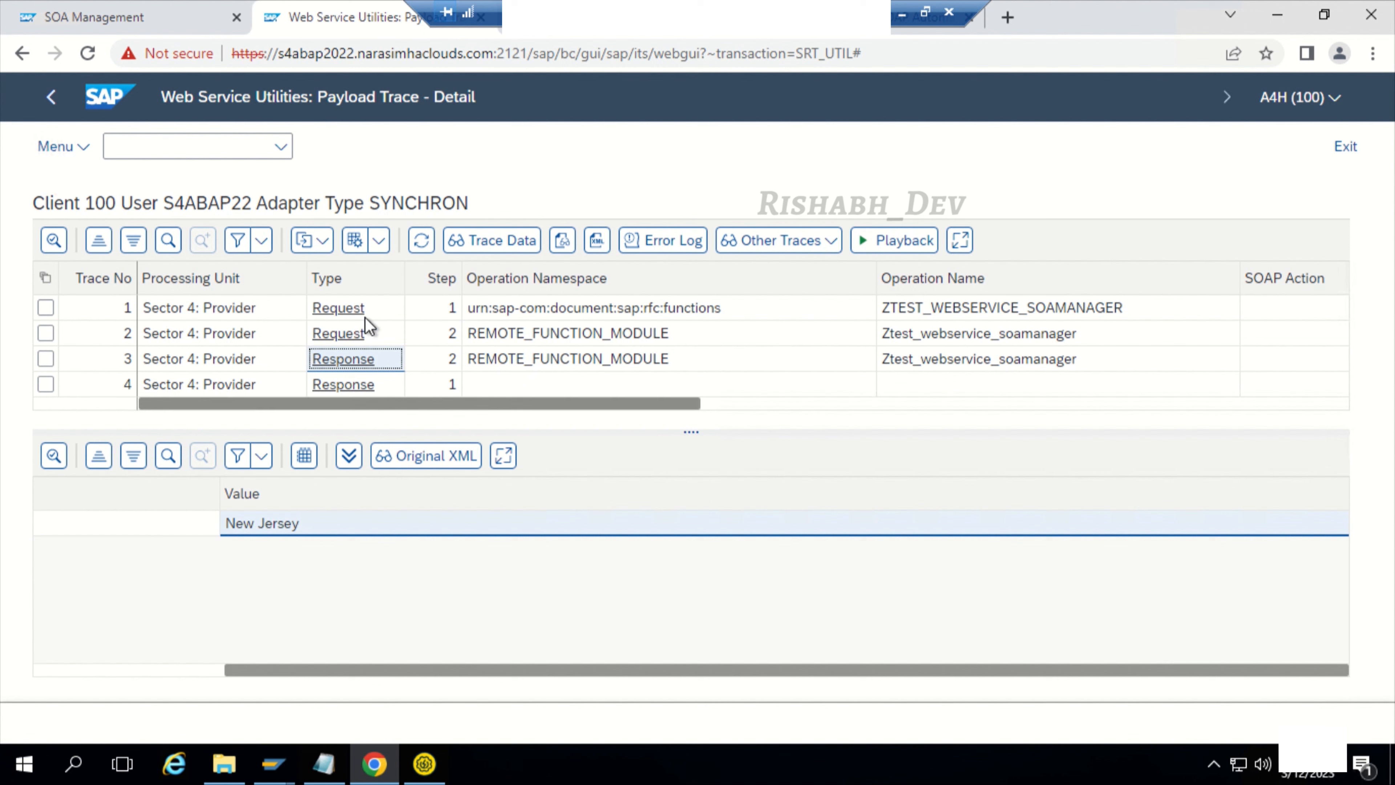
{"action": "left_click", "coordinate": [363, 385]}
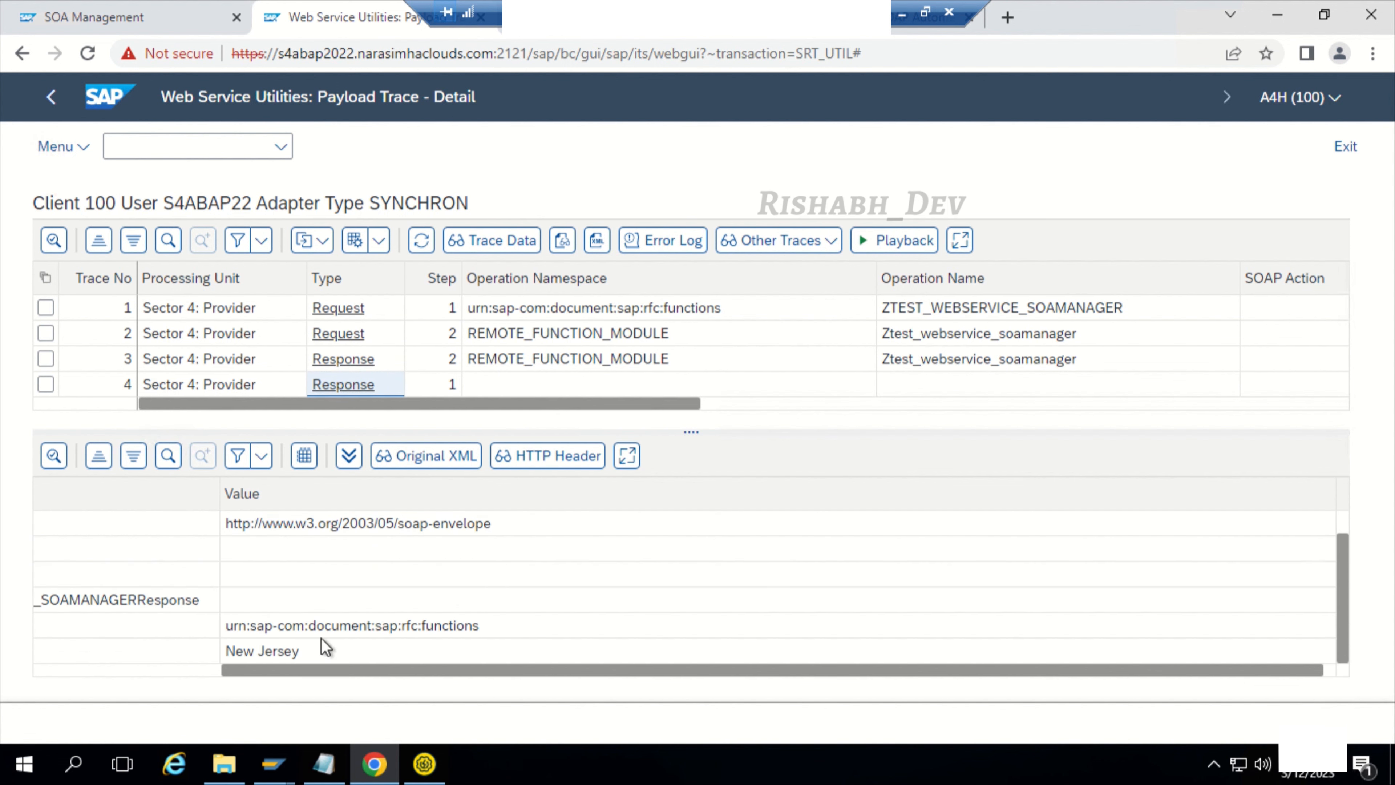
{"action": "left_click_drag", "start_coordinate": [274, 670], "coordinate": [31, 671]}
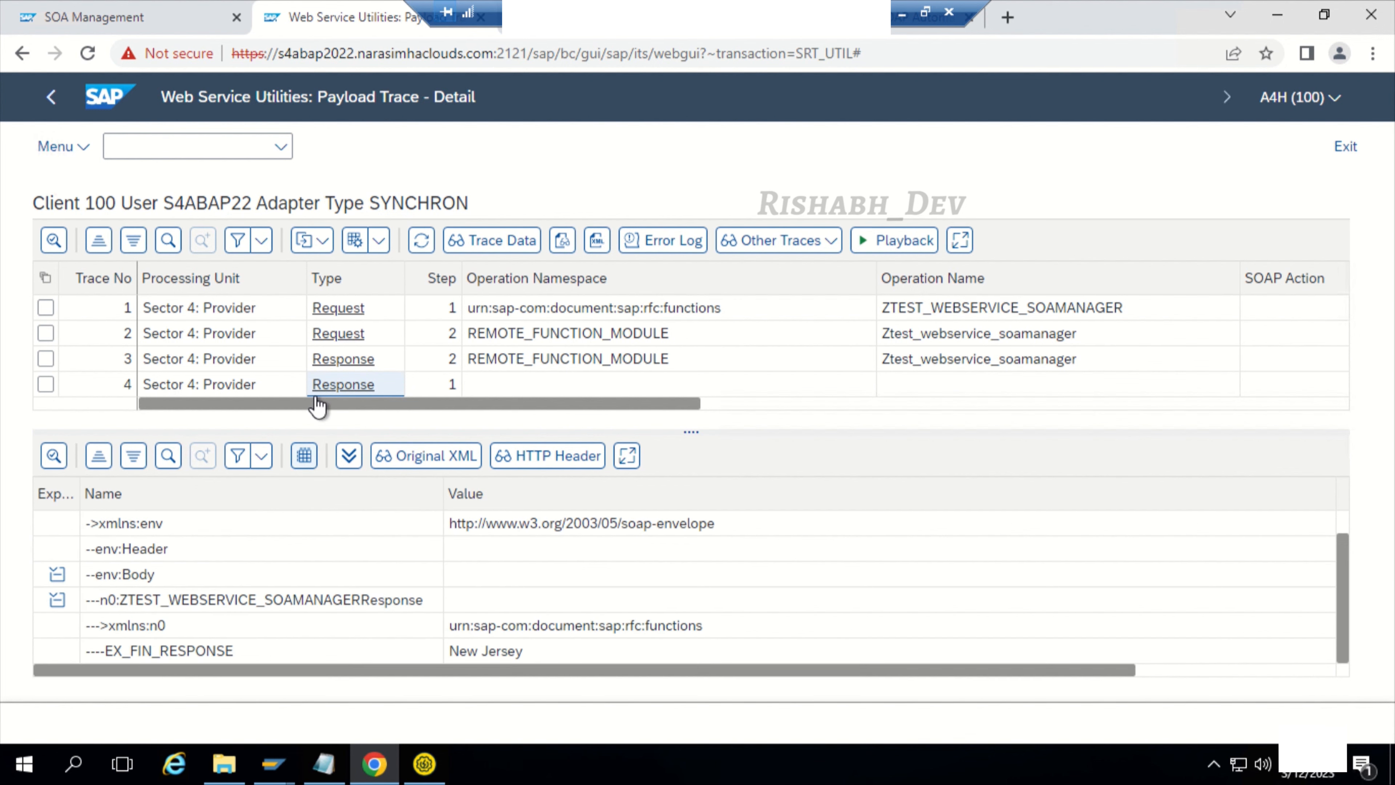
Step: Recheck the REMOTE_FUNCTION_MODULE request and response entries and the final Response entry in the trace list
{"action": "left_click", "coordinate": [339, 336]}
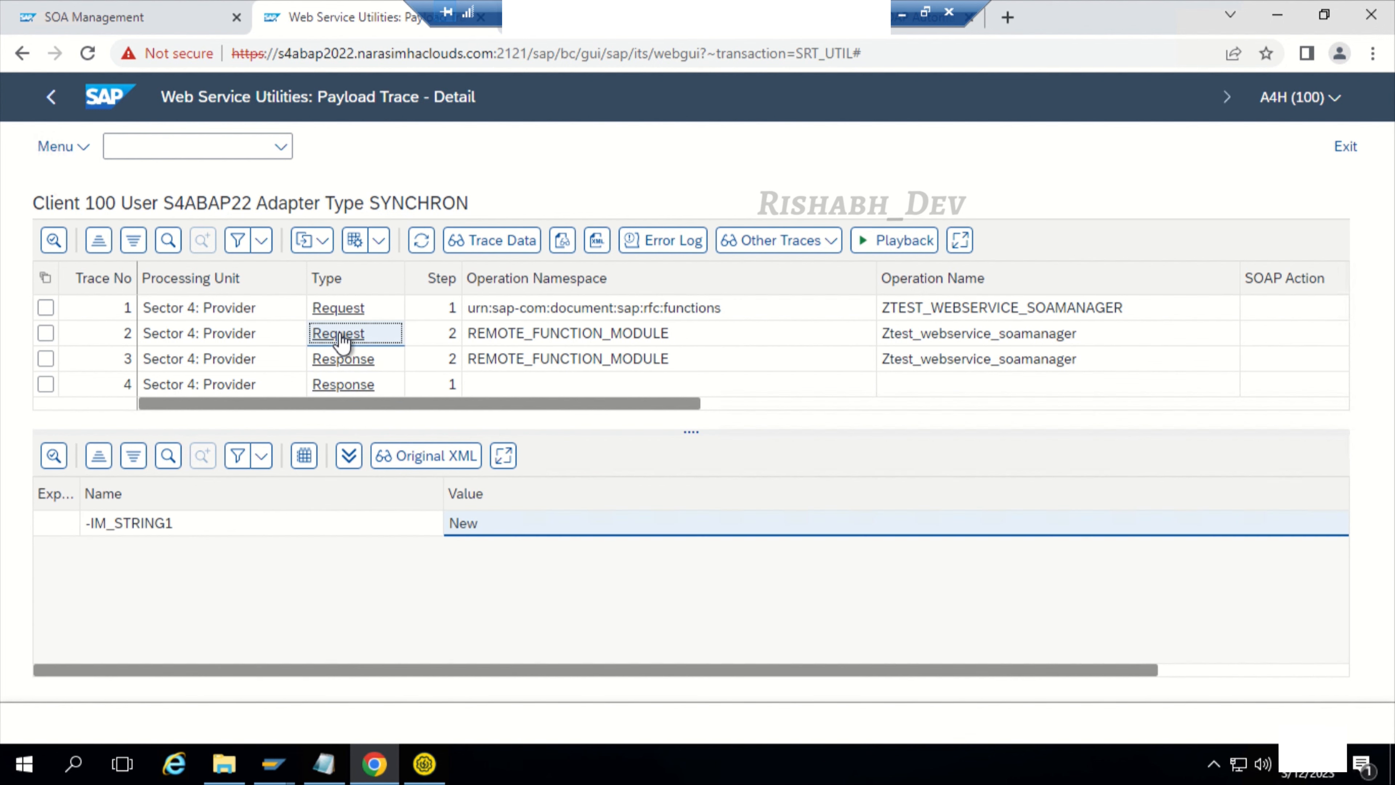
{"action": "left_click", "coordinate": [343, 359]}
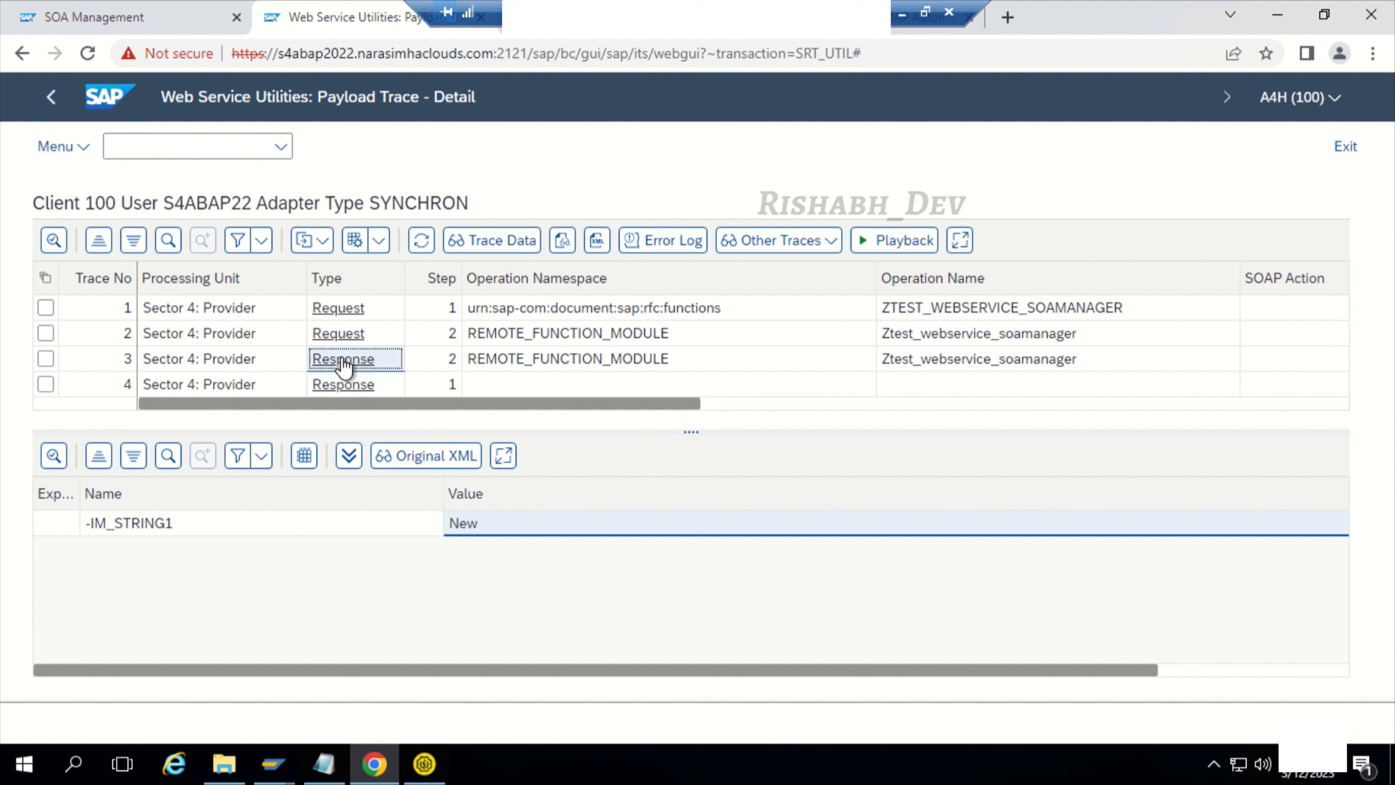
{"action": "double_click", "coordinate": [342, 336]}
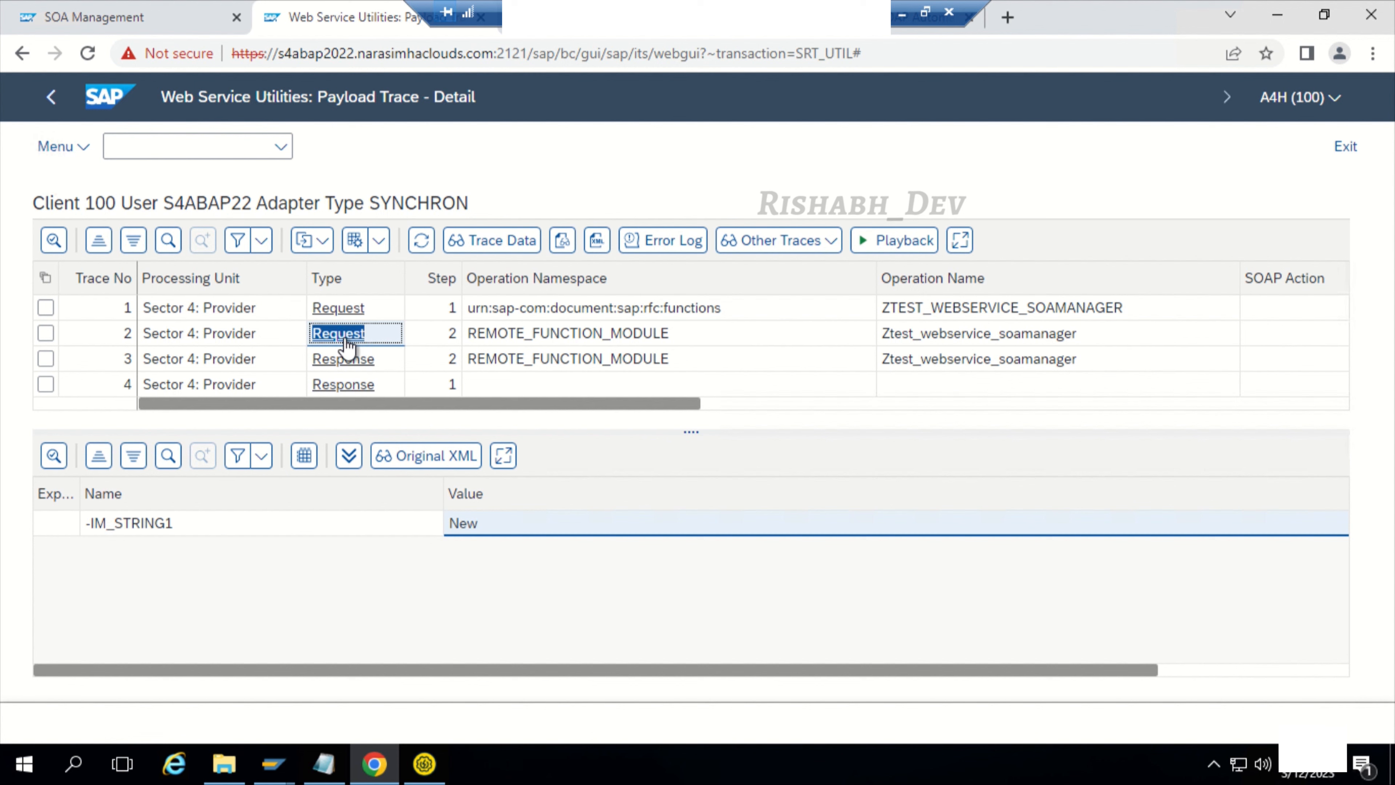
{"action": "left_click", "coordinate": [344, 386]}
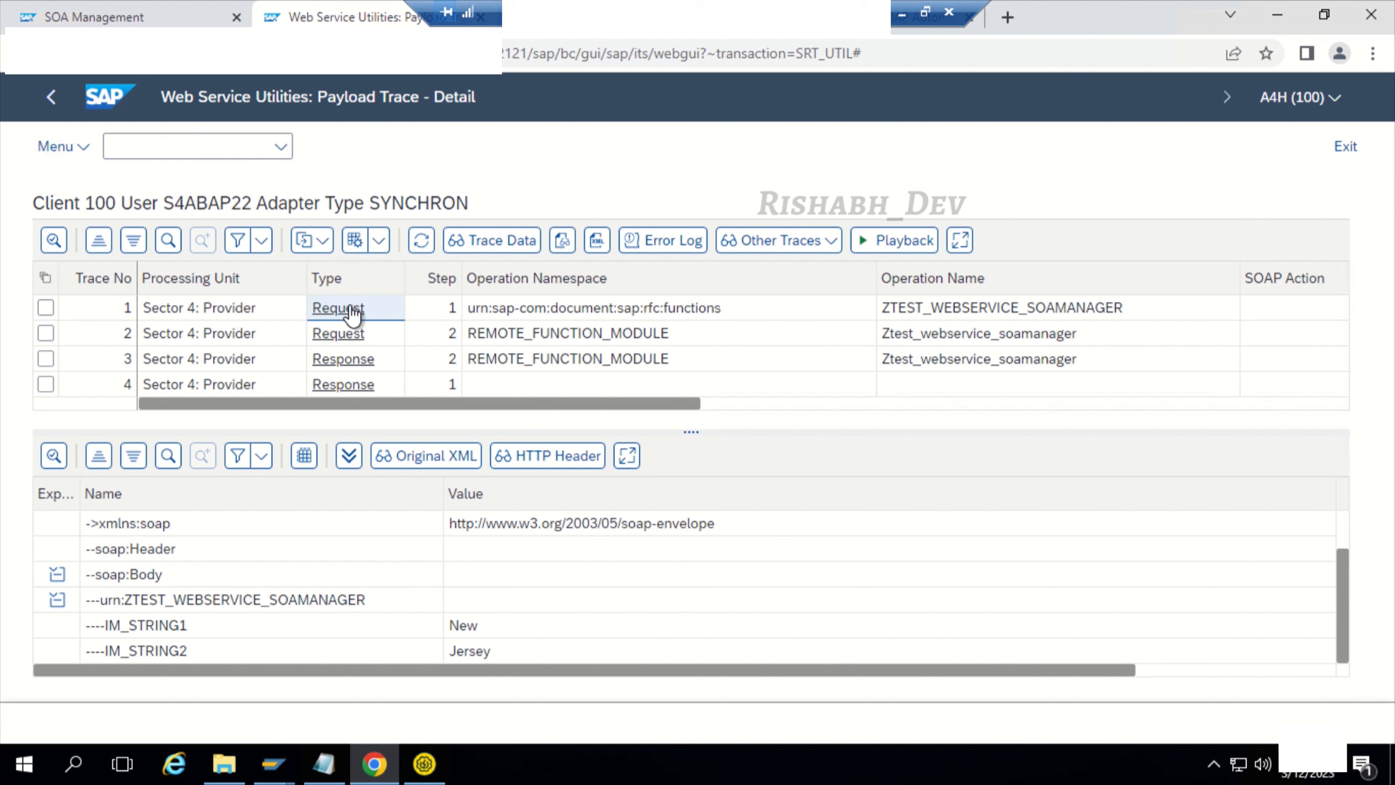
{"action": "left_click", "coordinate": [347, 334]}
Step: Compare IM_STRING1 and IM_STRING2 in trace no. 1 (Request) with the returned value in trace no. 4 (Response)
{"action": "left_click", "coordinate": [357, 311]}
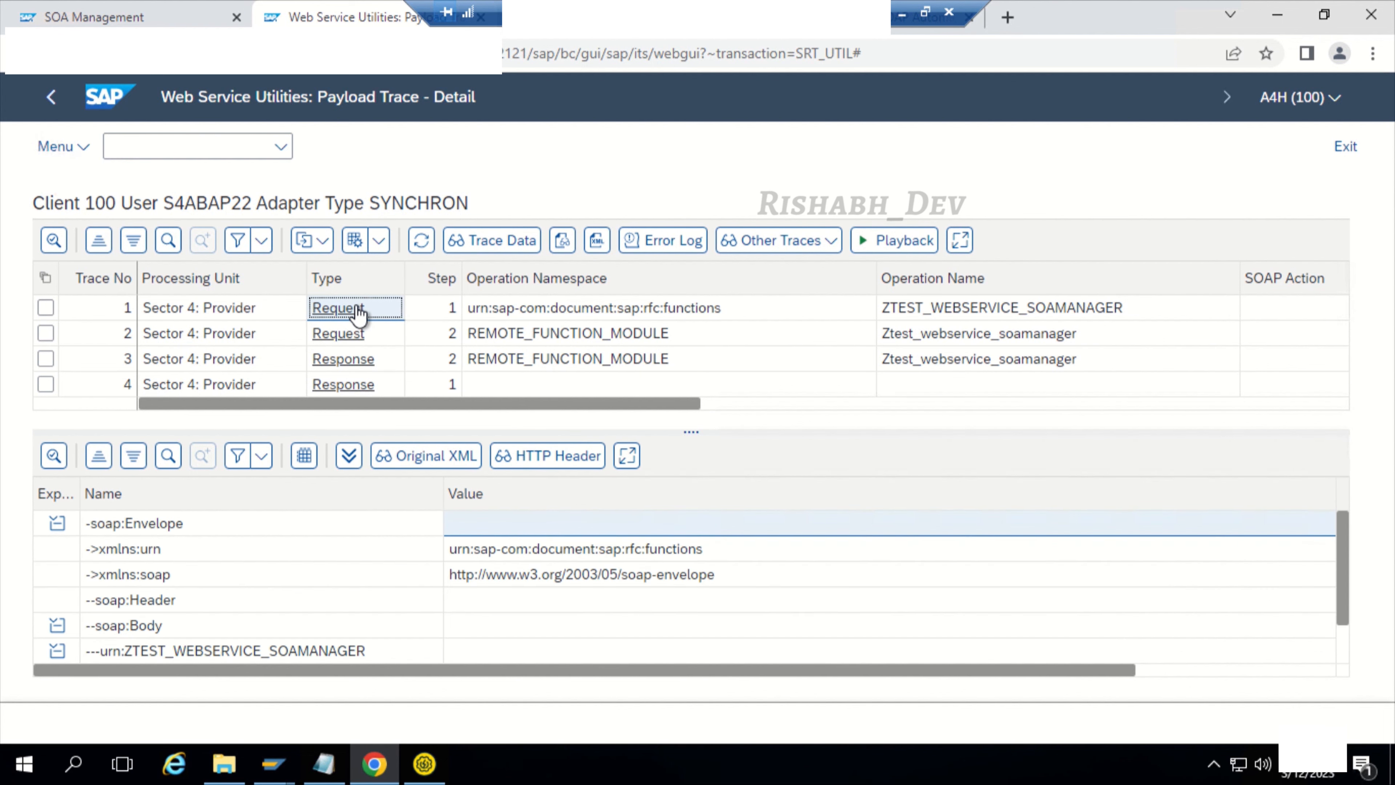
{"action": "scroll", "coordinate": [290, 635], "scroll_direction": "down", "scroll_amount": 2}
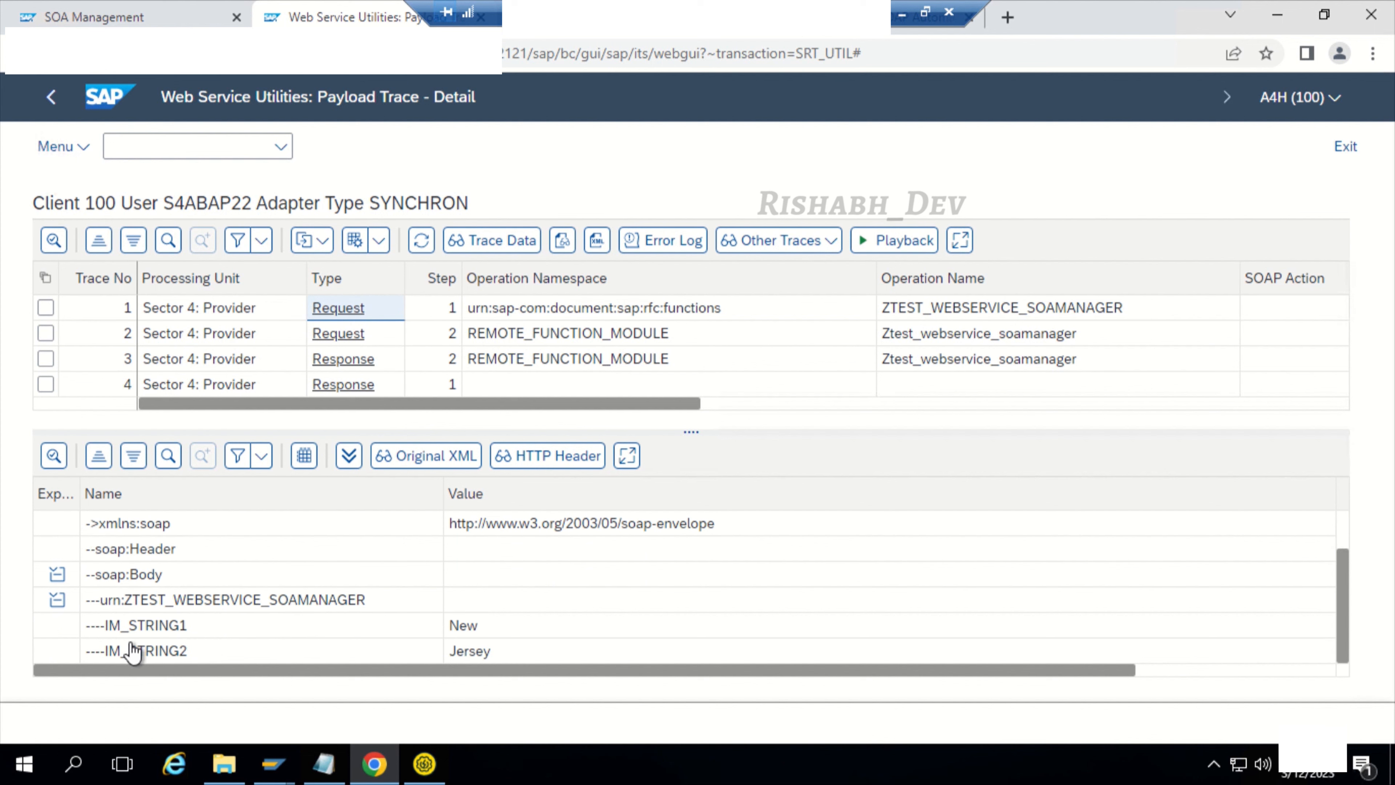
{"action": "left_click", "coordinate": [126, 626]}
{"action": "left_click", "coordinate": [363, 384]}
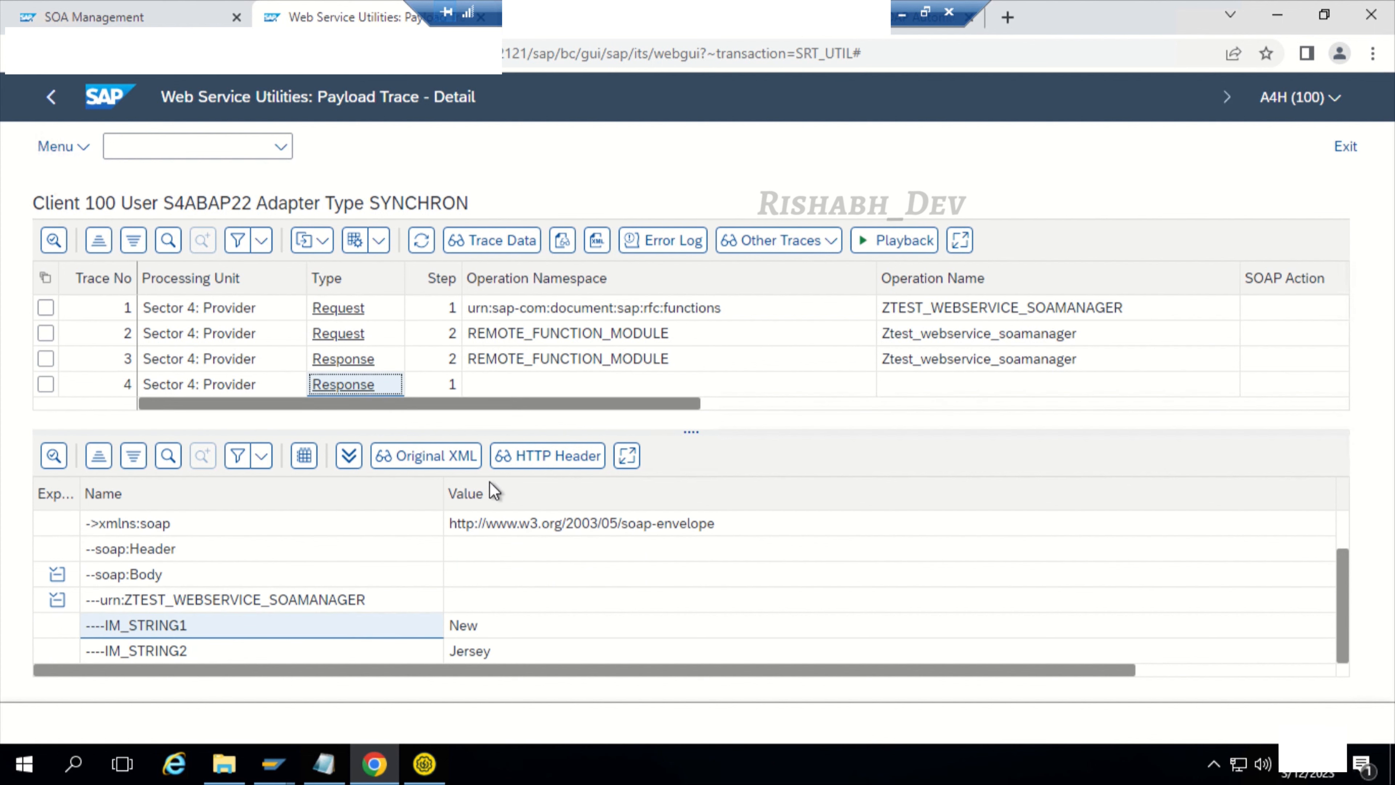
{"action": "left_click", "coordinate": [537, 654]}
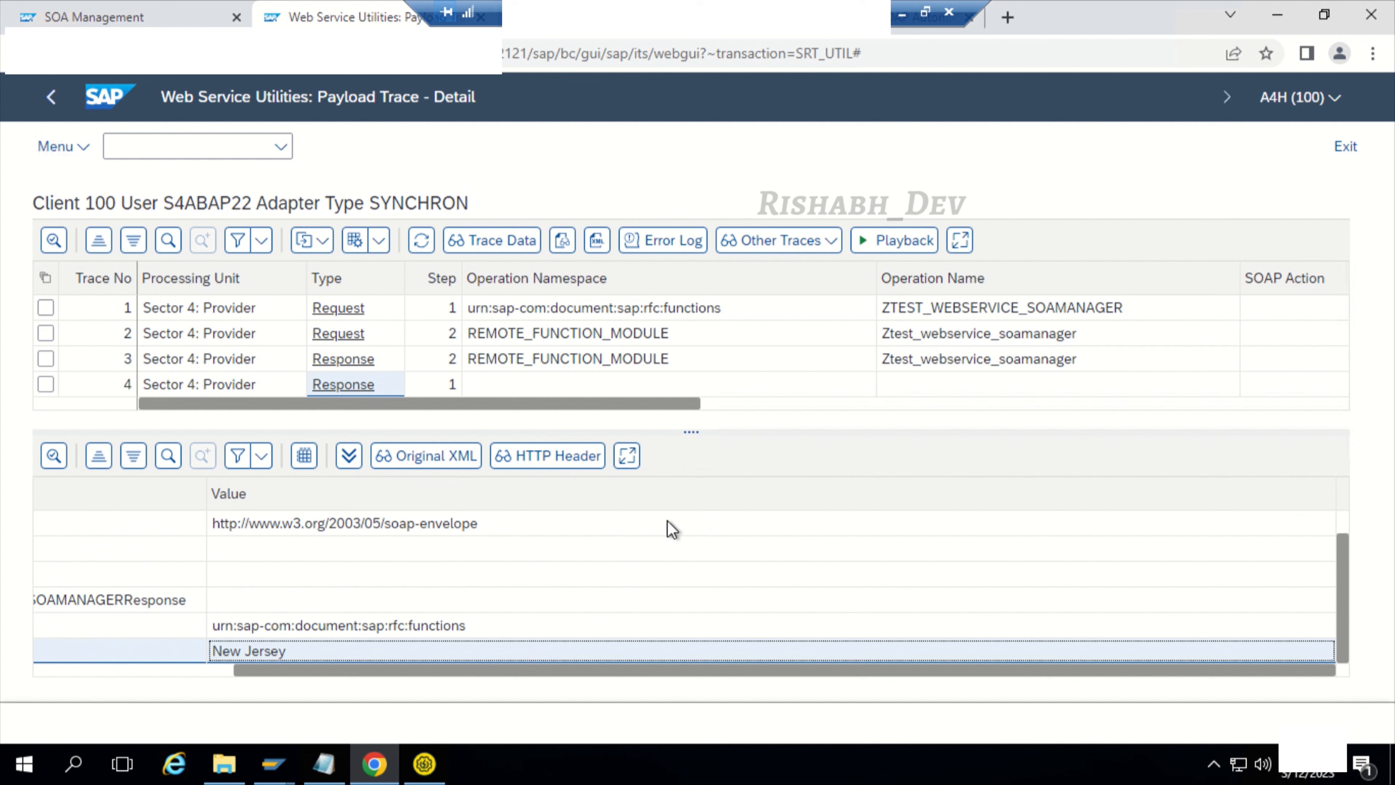